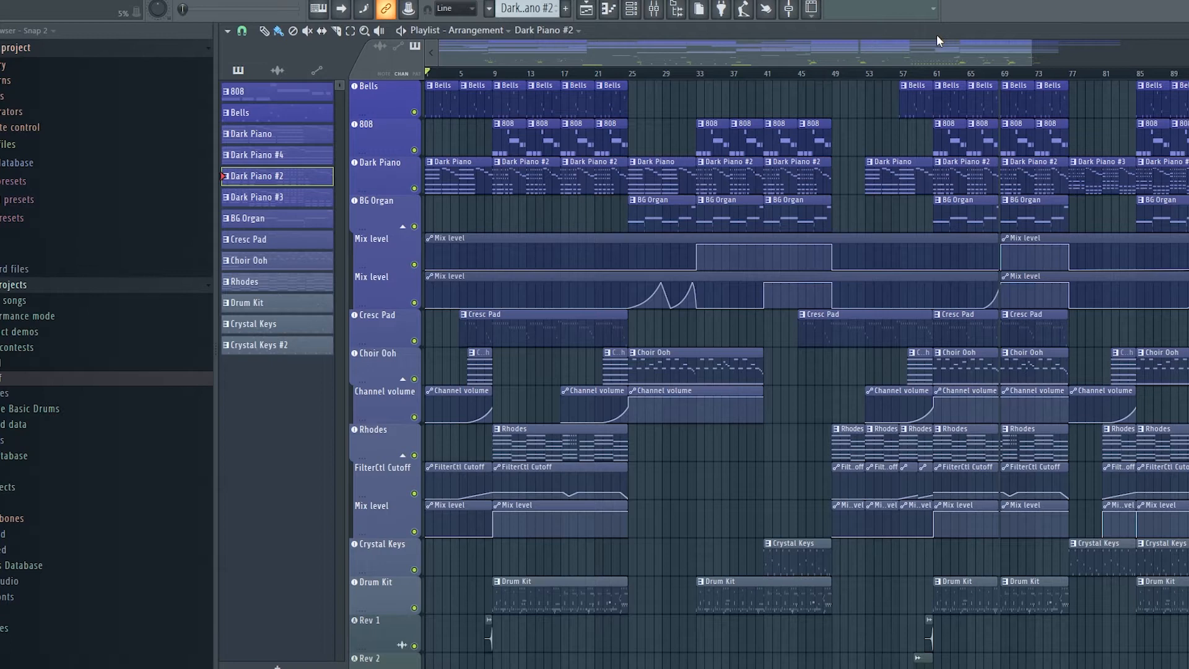
# Play the full arrangement from the start and stop playback.
pyautogui.press('space')
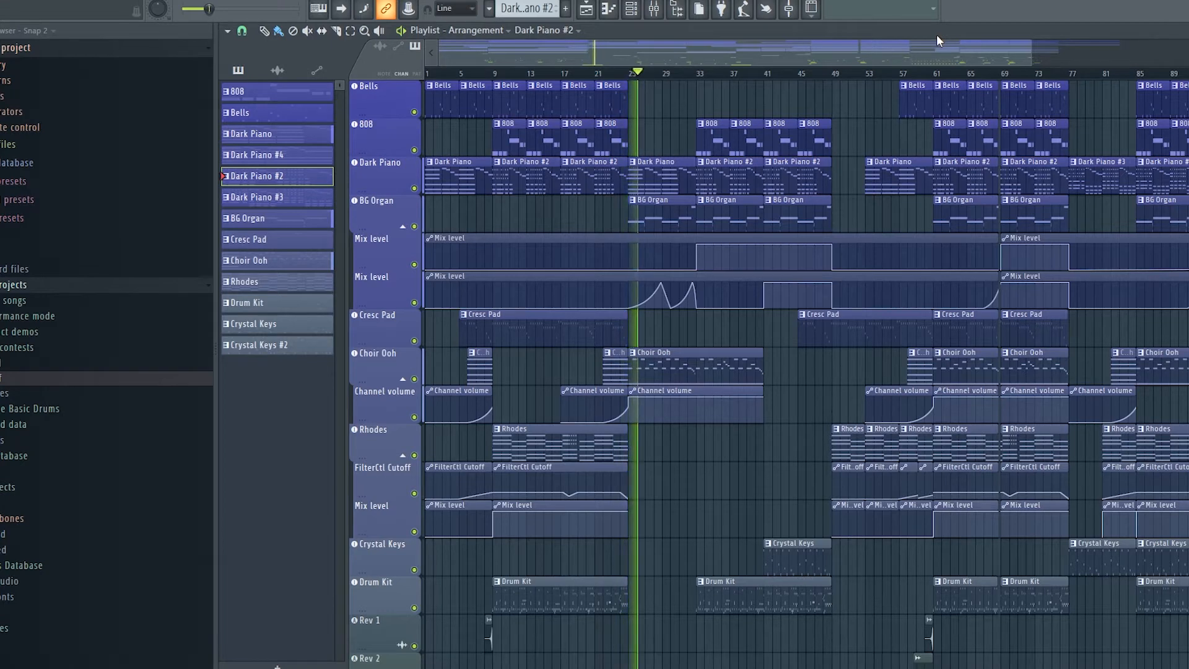
pyautogui.press('space')
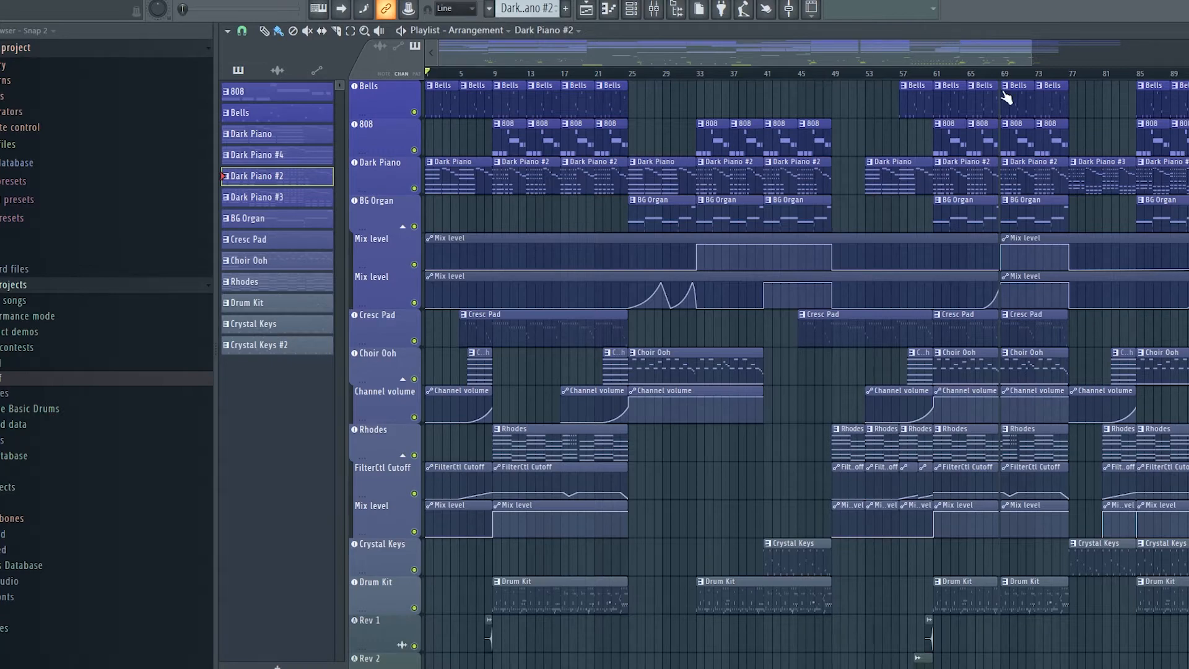
# Solo the Drum Kit track in the playlist and make the Drum Kit pattern the active pattern.
pyautogui.scroll(-6, 539, 268)
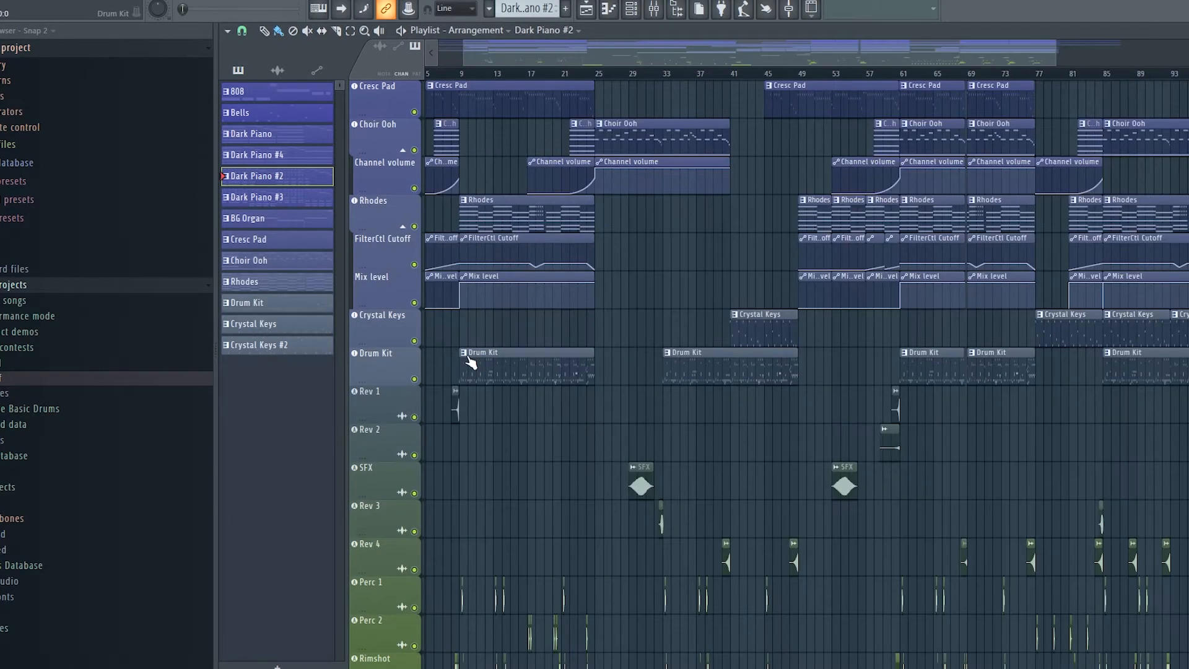
pyautogui.rightClick(414, 379)
pyautogui.scroll(6, 434, 376)
pyautogui.scroll(-4, 488, 361)
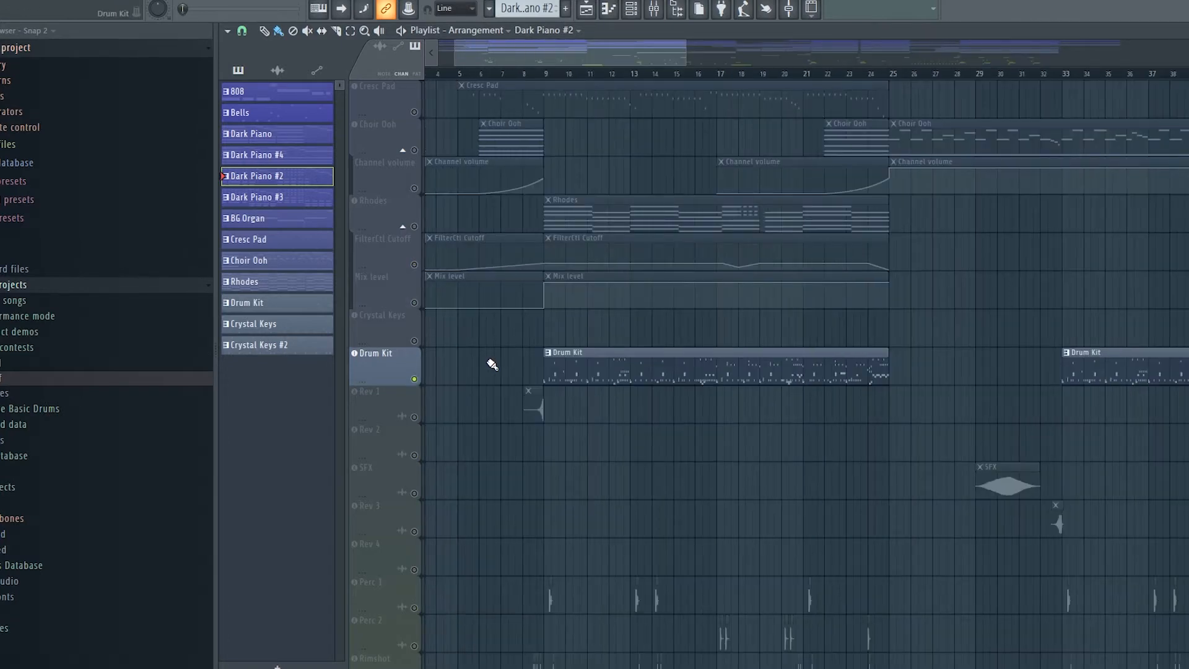
pyautogui.click(631, 8)
pyautogui.click(688, 374)
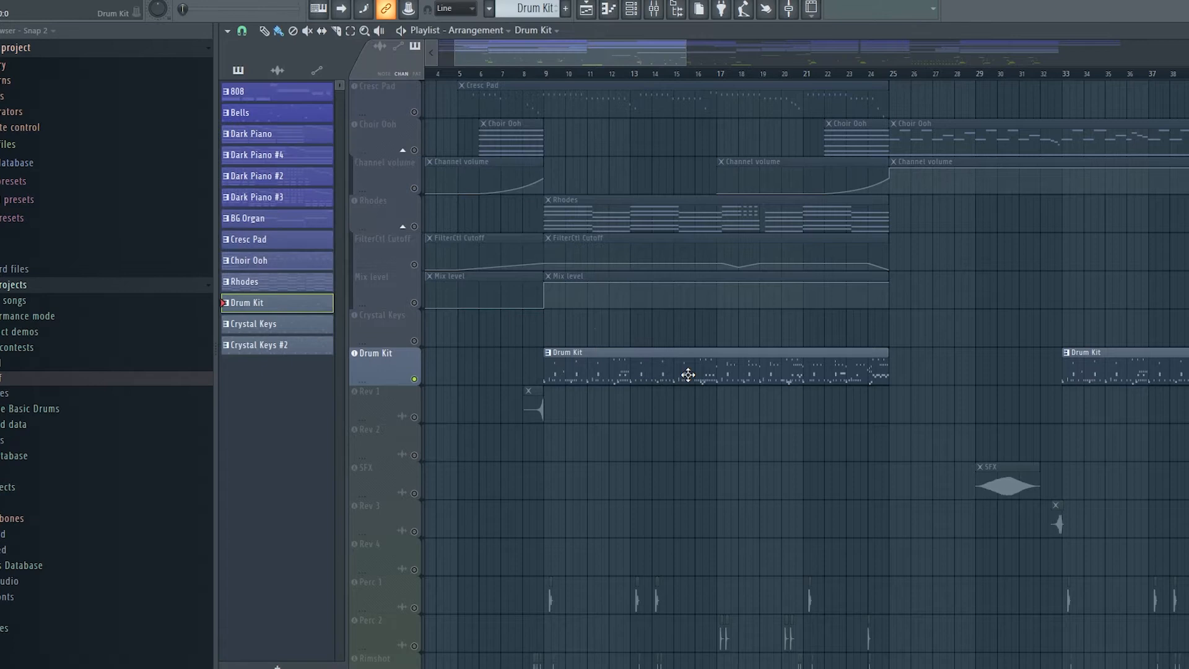
# Show the channel rack and inspect the Drum Kit channel's FPC instrument, closing the plugin window again.
pyautogui.click(630, 13)
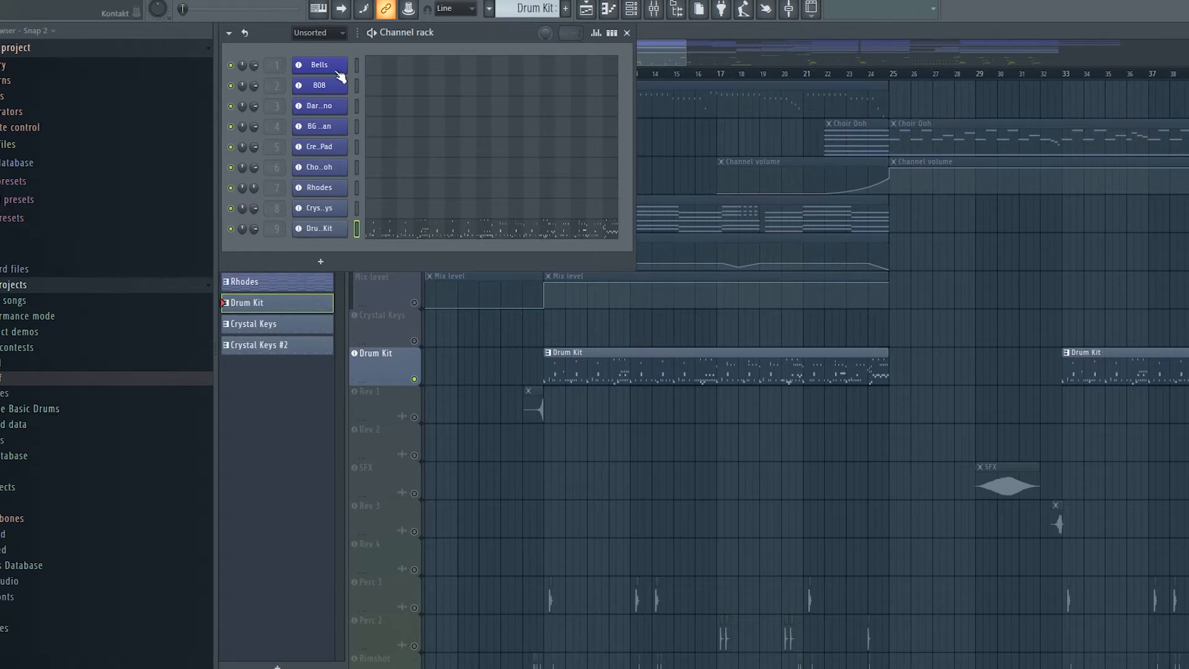
pyautogui.click(339, 229)
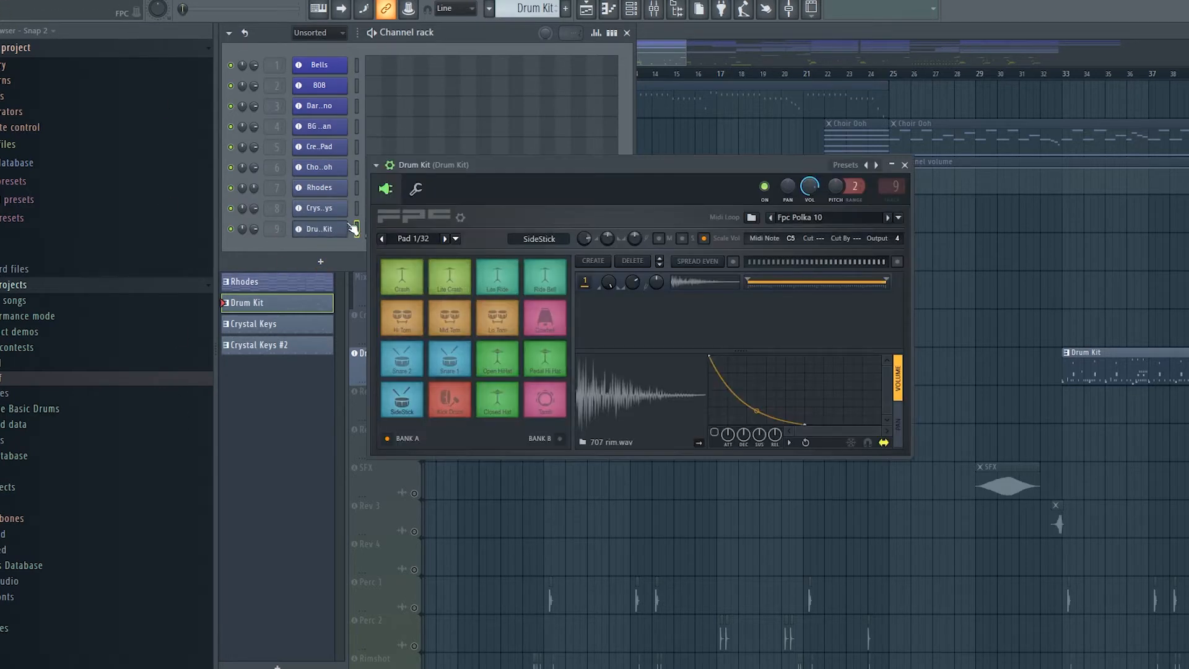
pyautogui.moveTo(509, 165); pyautogui.dragTo(480, 154)
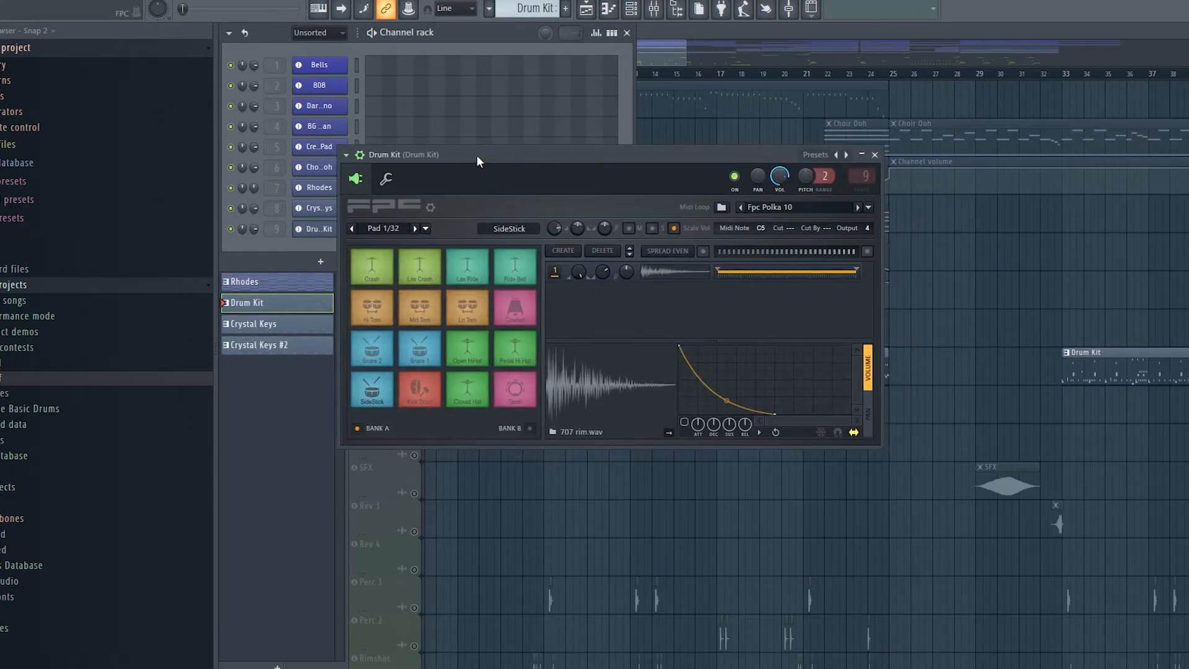
pyautogui.click(875, 156)
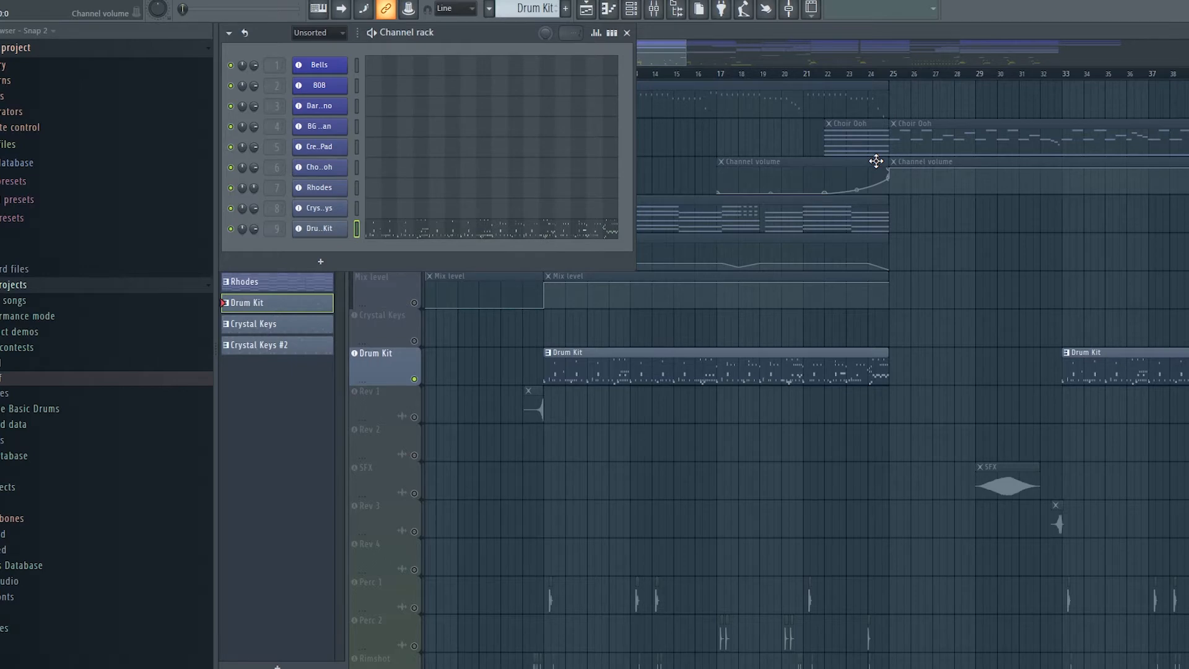
# Open the Drum Kit pattern in the piano roll and set the snap to 1/3 beat.
pyautogui.click(391, 234)
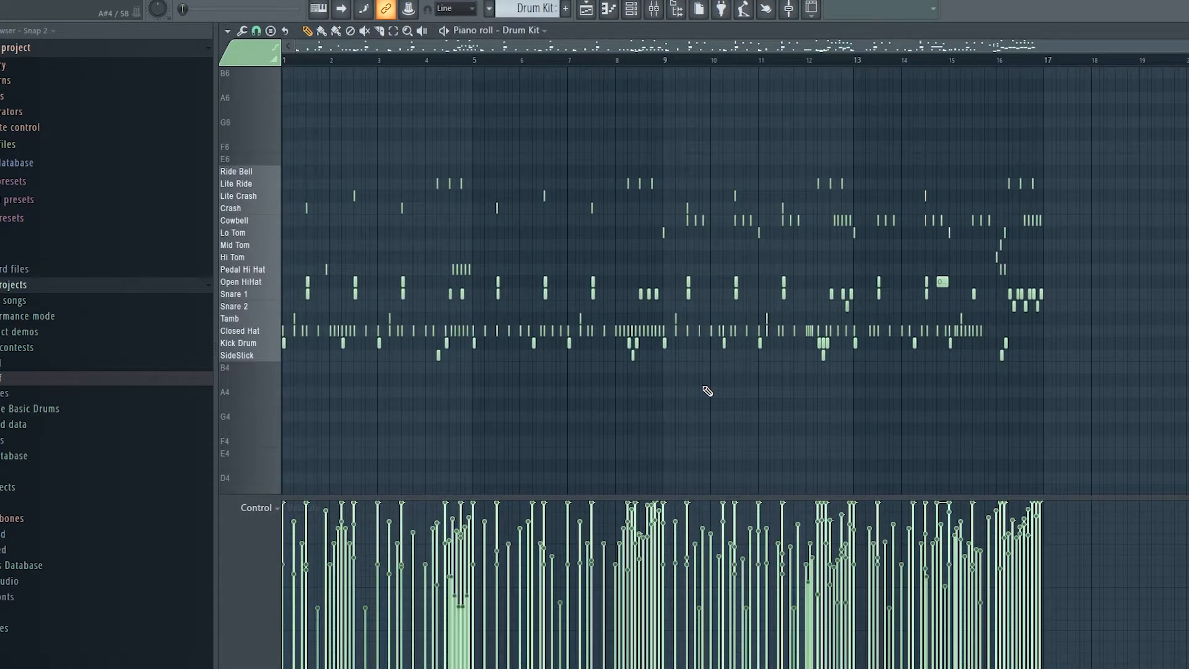
pyautogui.click(265, 31)
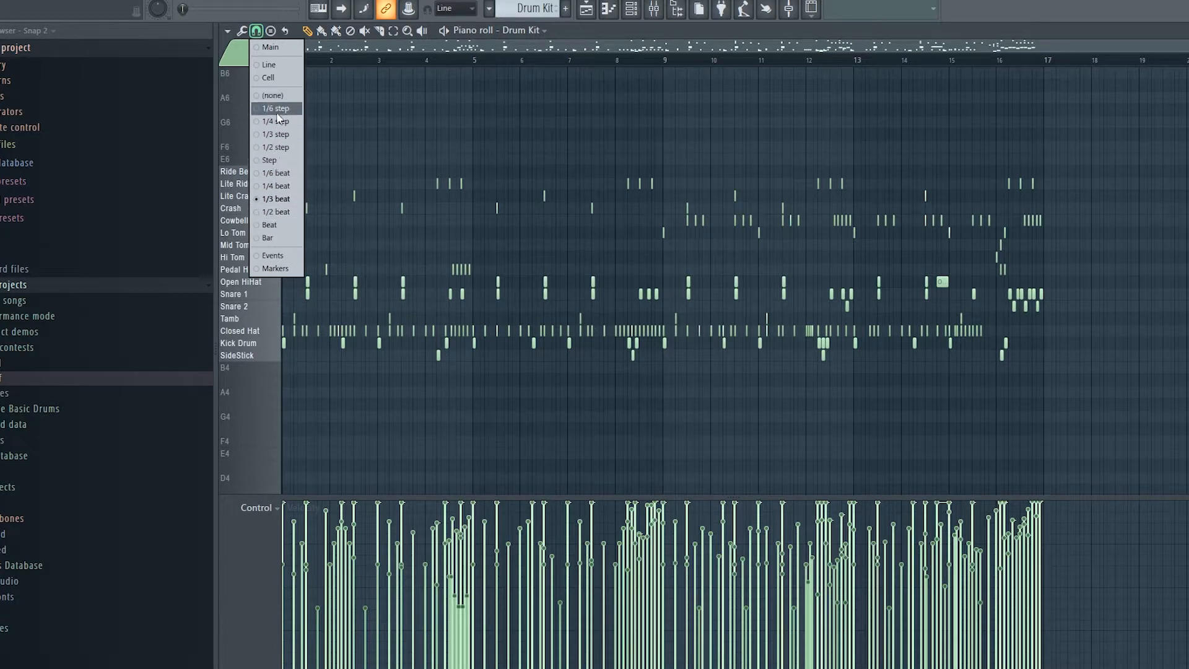
pyautogui.click(287, 200)
# Highlight bar 1 of the drum pattern on the timeline and clear the selection.
pyautogui.scroll(3, 287, 140)
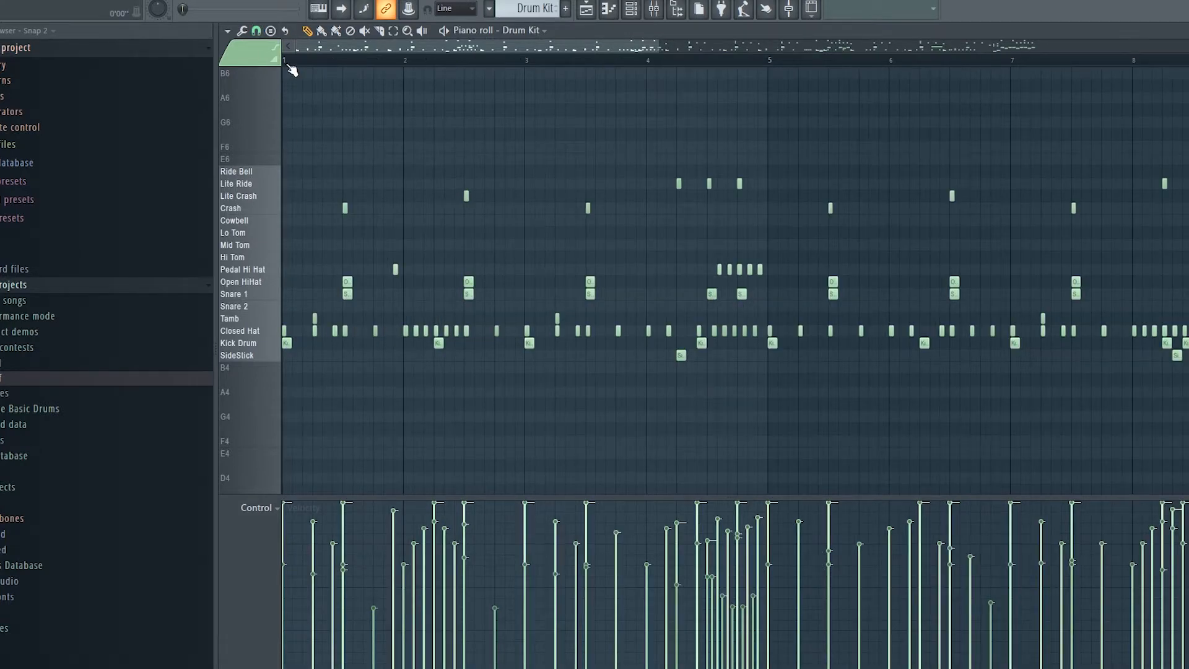
pyautogui.moveTo(289, 65); pyautogui.dragTo(406, 65)
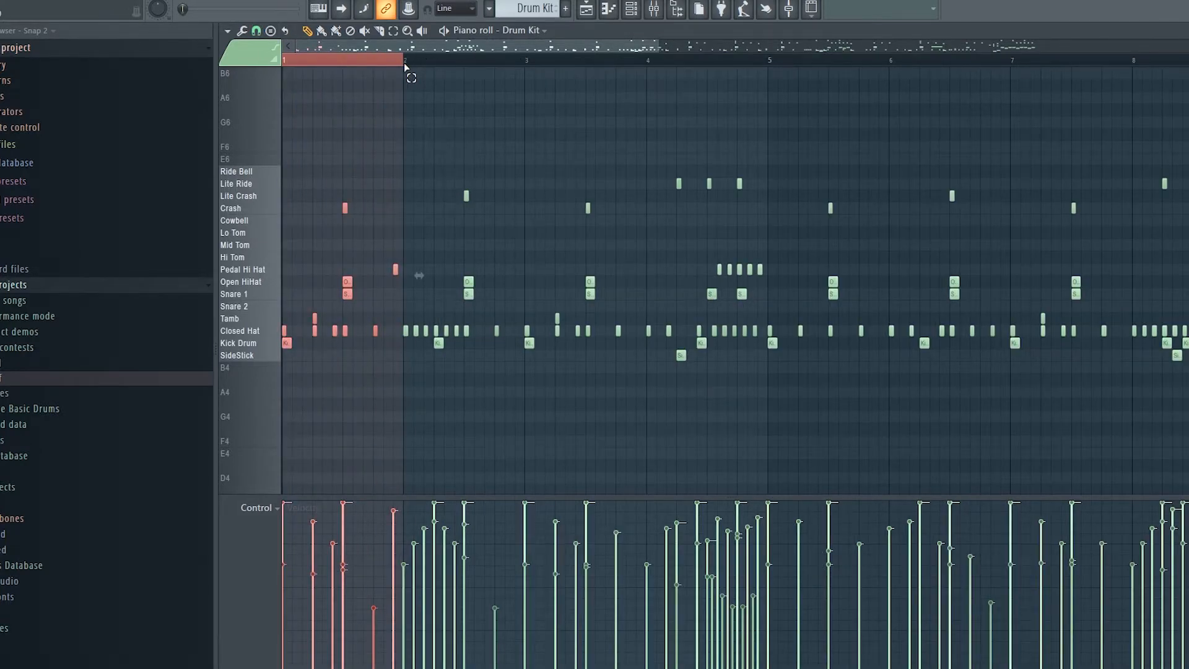
pyautogui.click(358, 63)
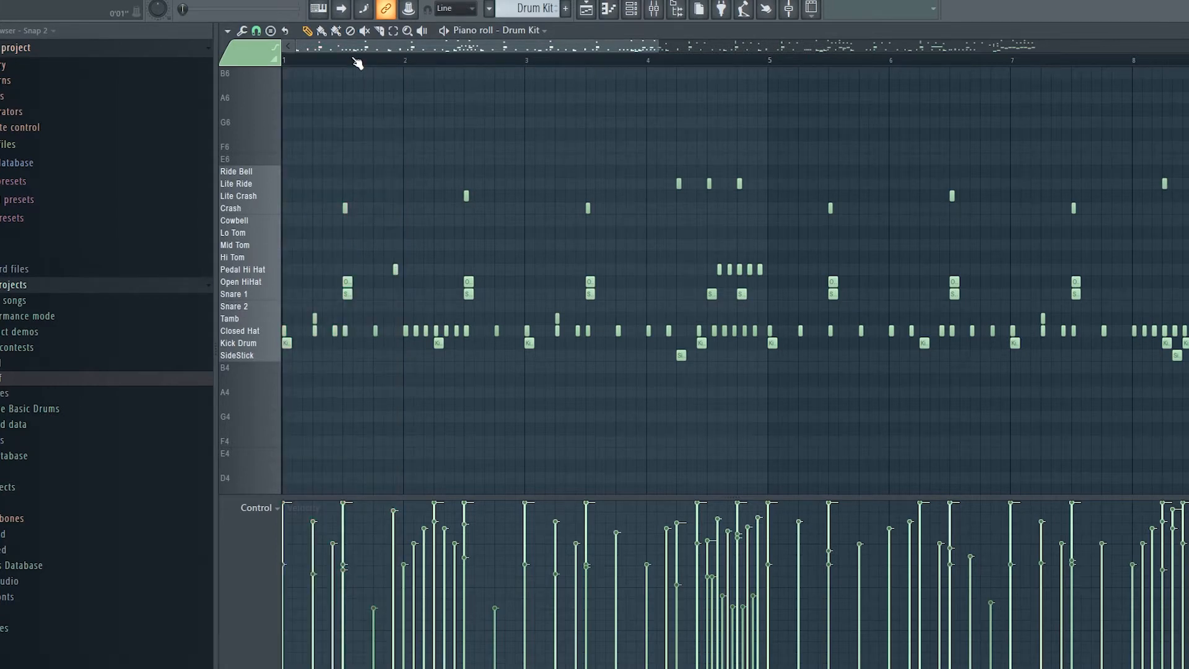
# Keep the snap at 1/3 beat, highlight the first beat of bar 1 on the timeline and clear the selection.
pyautogui.click(258, 30)
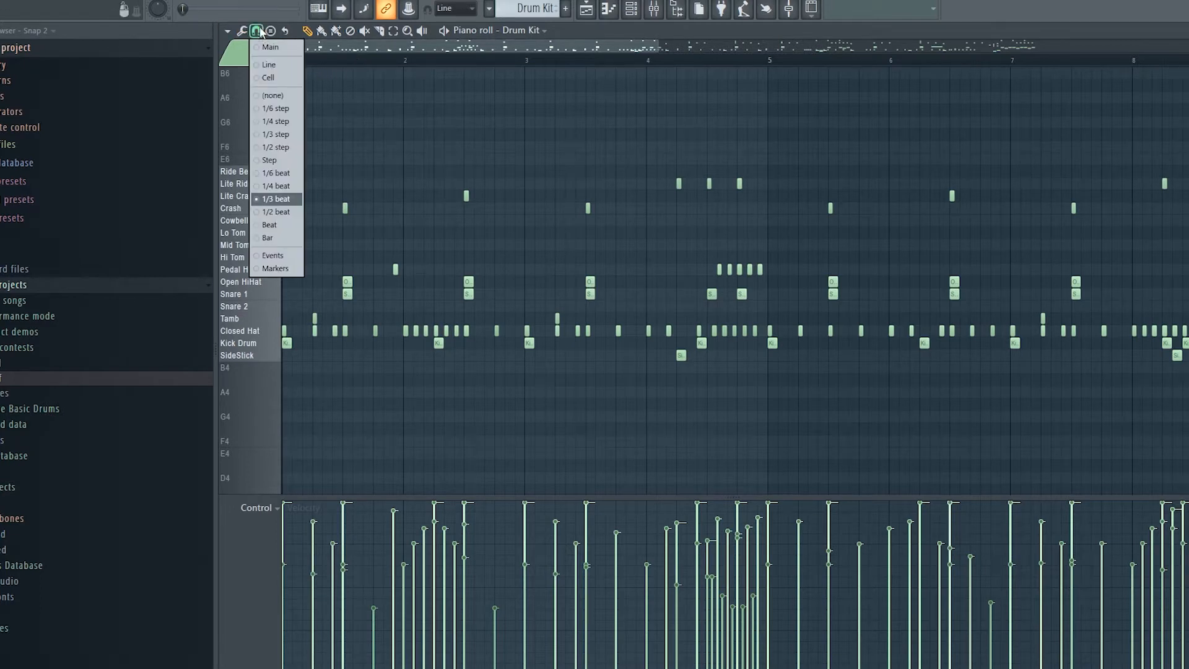
pyautogui.click(280, 200)
pyautogui.scroll(5, 295, 215)
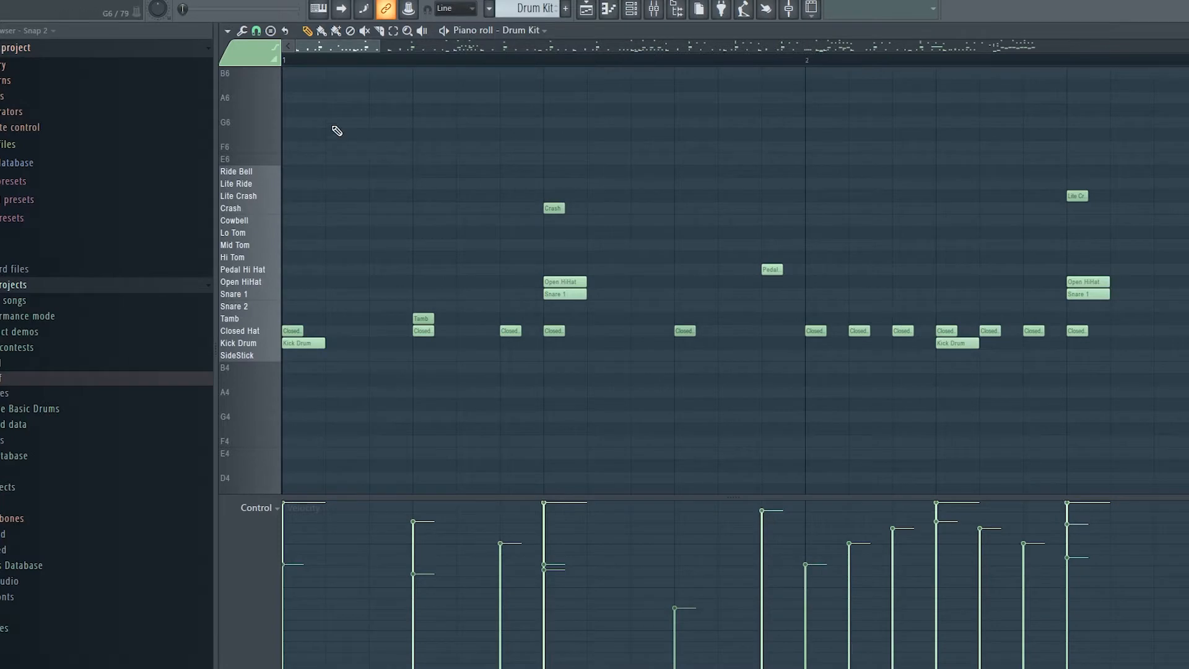
pyautogui.moveTo(418, 65); pyautogui.dragTo(283, 61)
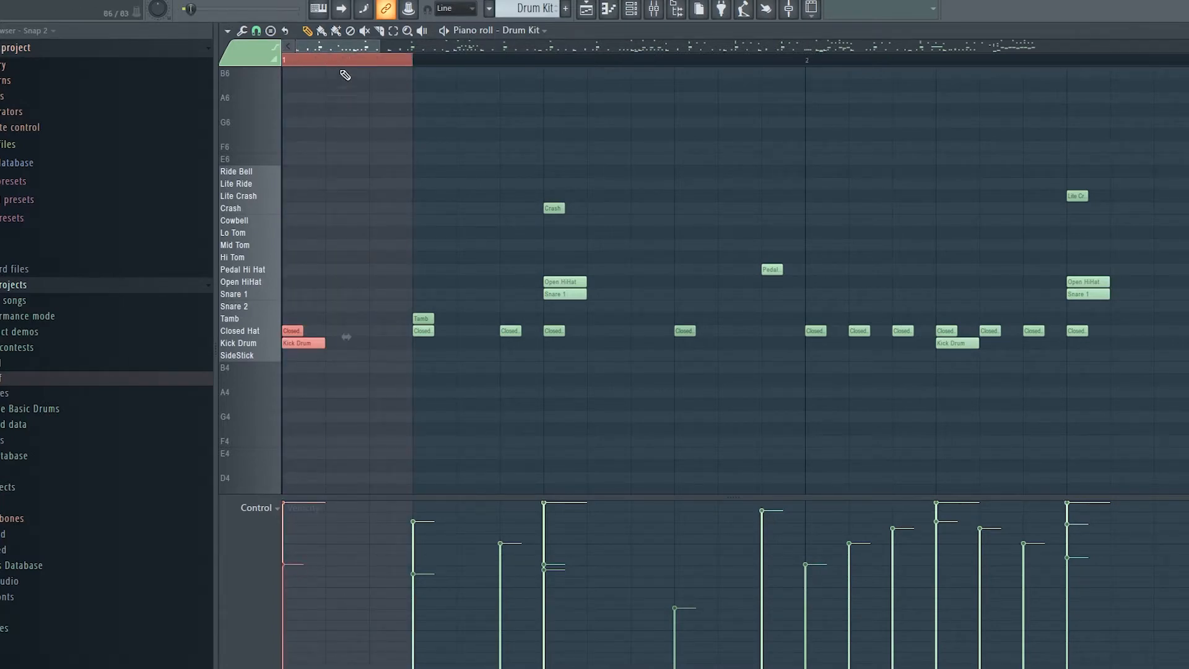
pyautogui.click(373, 62)
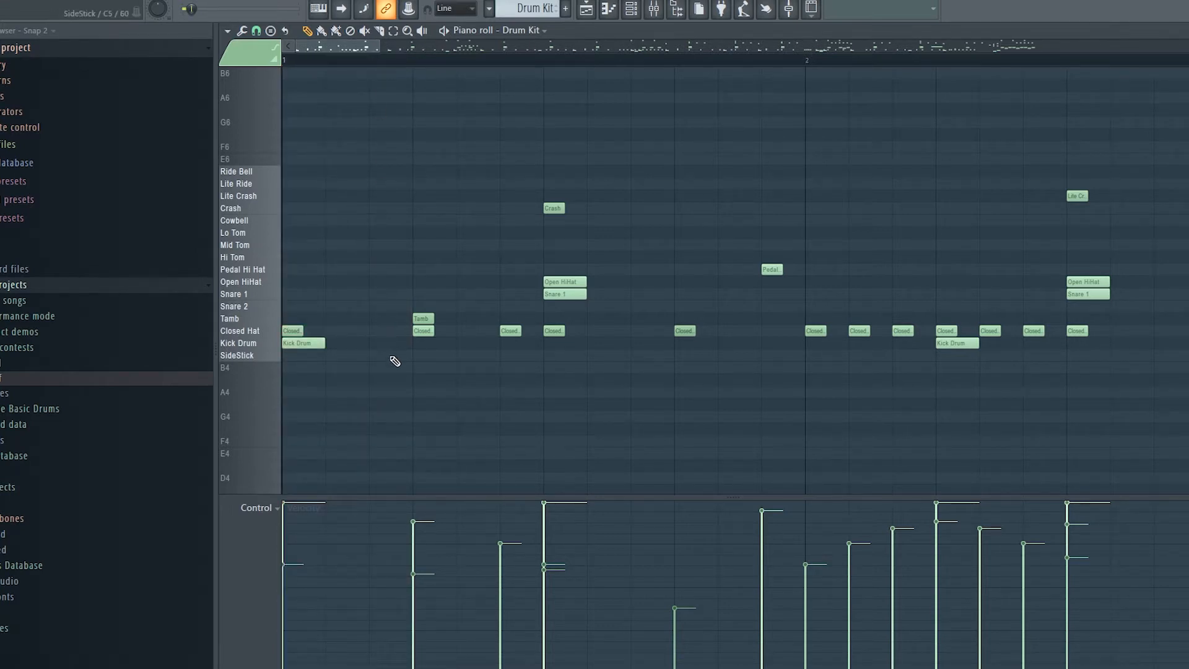
# Select all Kick Drum notes, slightly lower the velocity of the first two of three consecutive kicks in bar 12, and deselect.
pyautogui.scroll(-3, 393, 361)
pyautogui.scroll(-3, 327, 396)
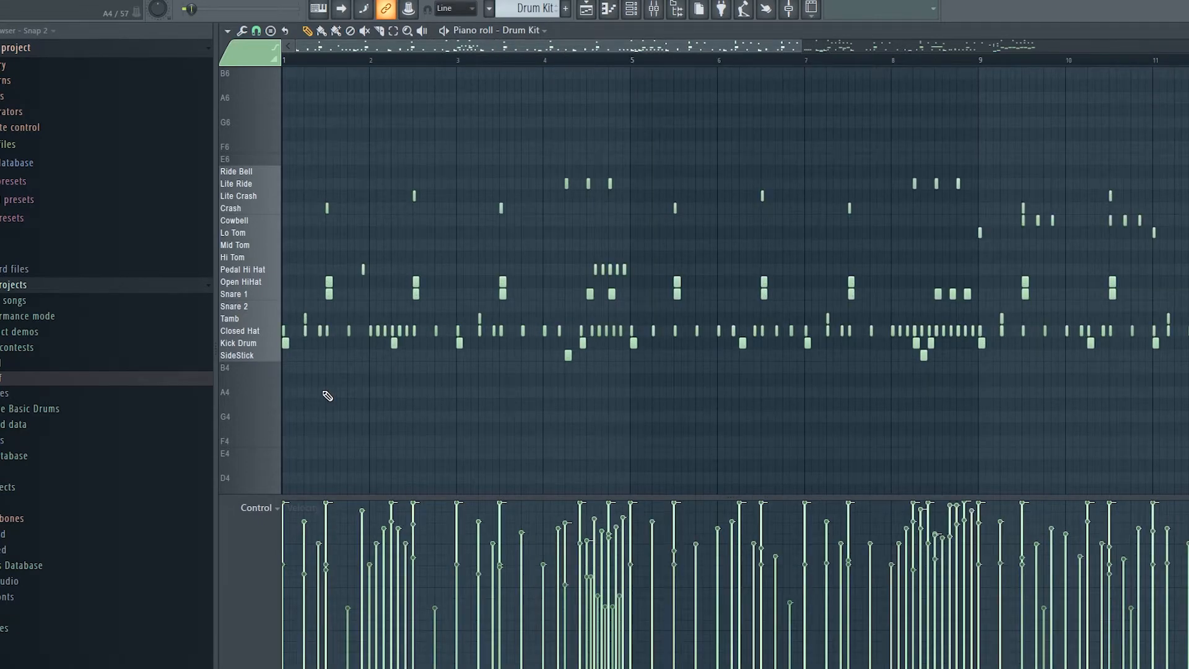
pyautogui.scroll(-3, 327, 395)
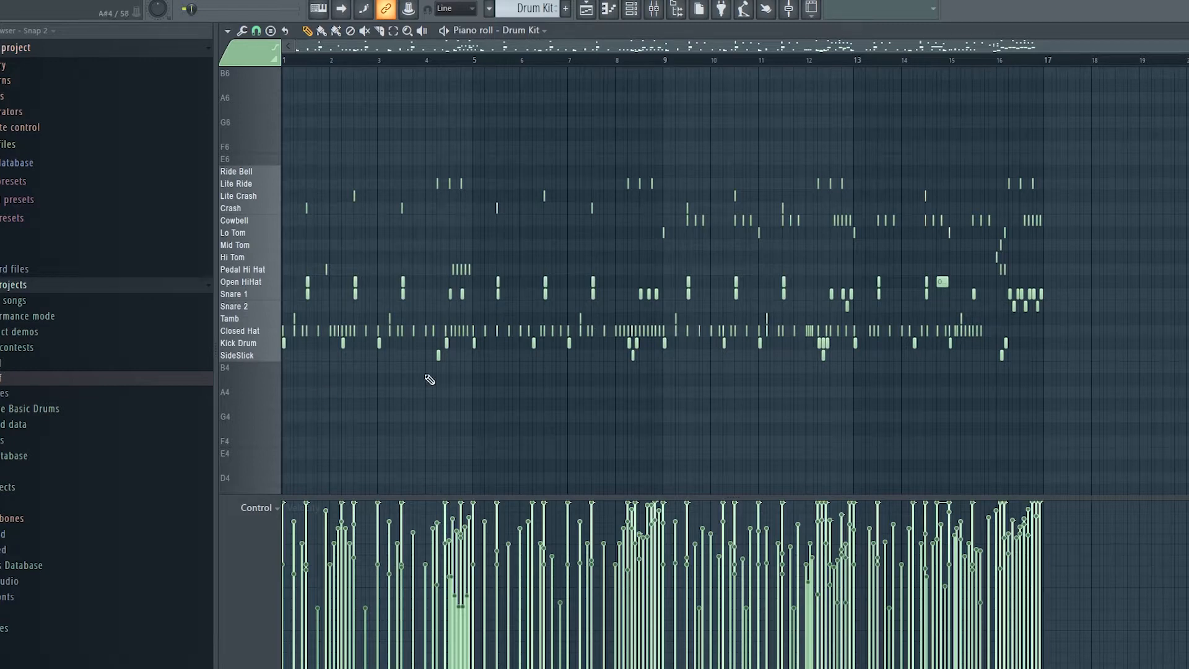
pyautogui.moveTo(1038, 319)
pyautogui.mouseDown()
pyautogui.moveTo(411, 328)
pyautogui.moveTo(1020, 331)
pyautogui.moveTo(240, 338)
pyautogui.moveTo(280, 322)
pyautogui.moveTo(285, 351)
pyautogui.mouseUp()
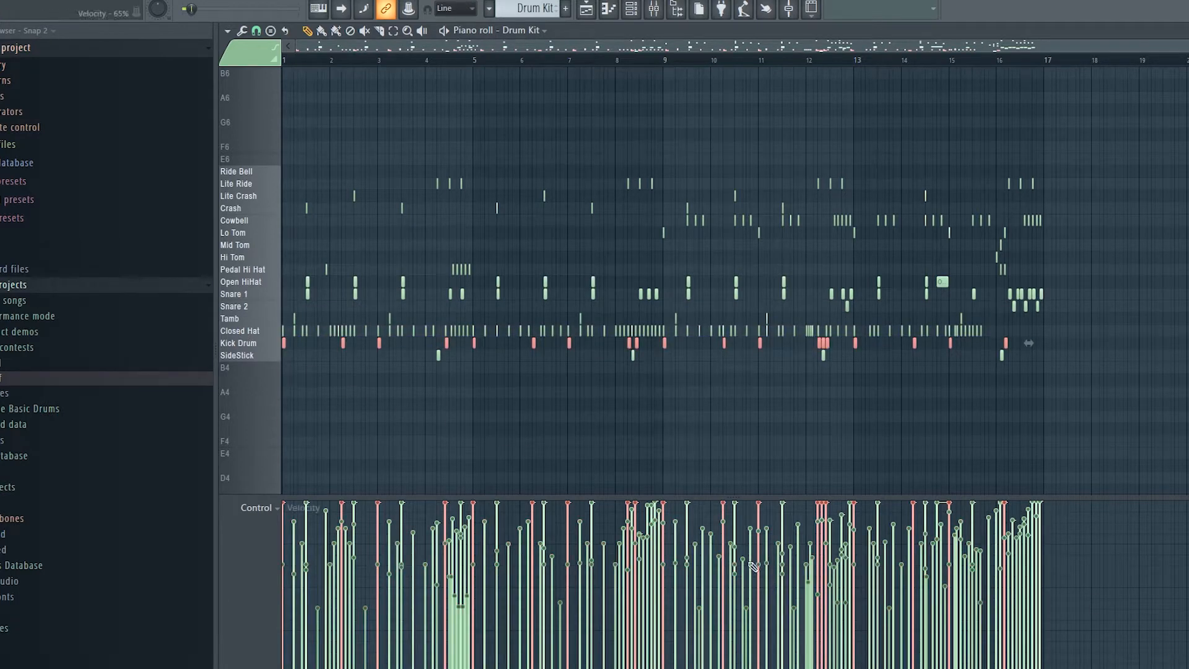
pyautogui.scroll(5, 880, 538)
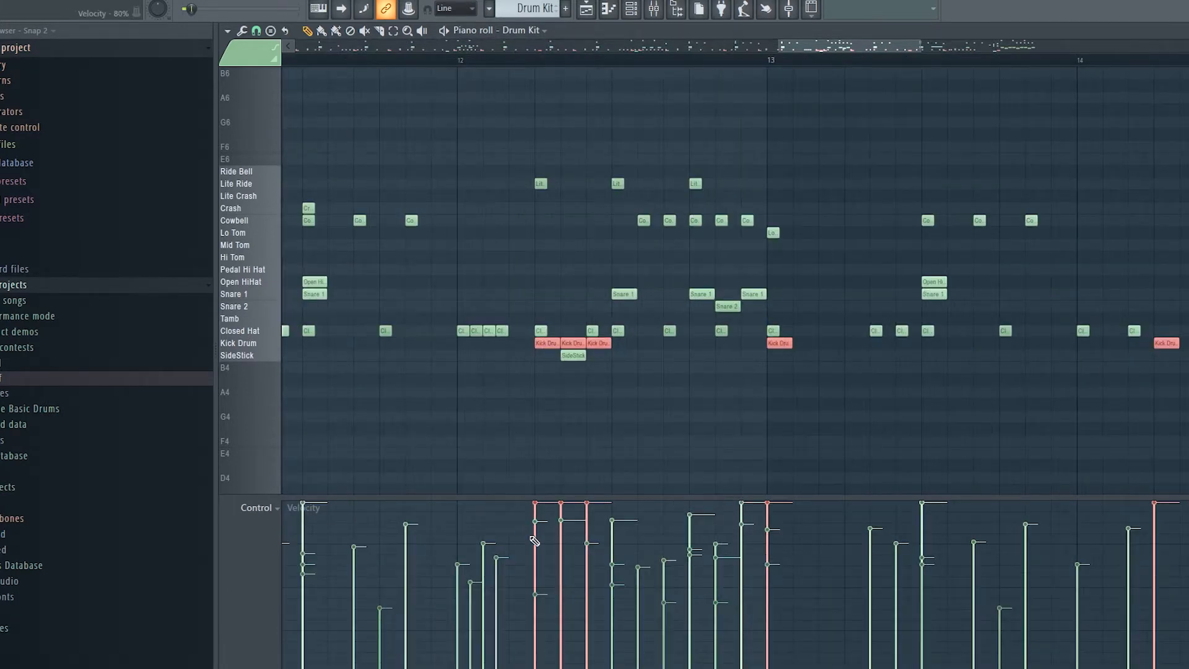
pyautogui.moveTo(565, 525)
pyautogui.mouseDown()
pyautogui.moveTo(539, 520)
pyautogui.moveTo(558, 529)
pyautogui.mouseUp()
pyautogui.scroll(-5, 558, 528)
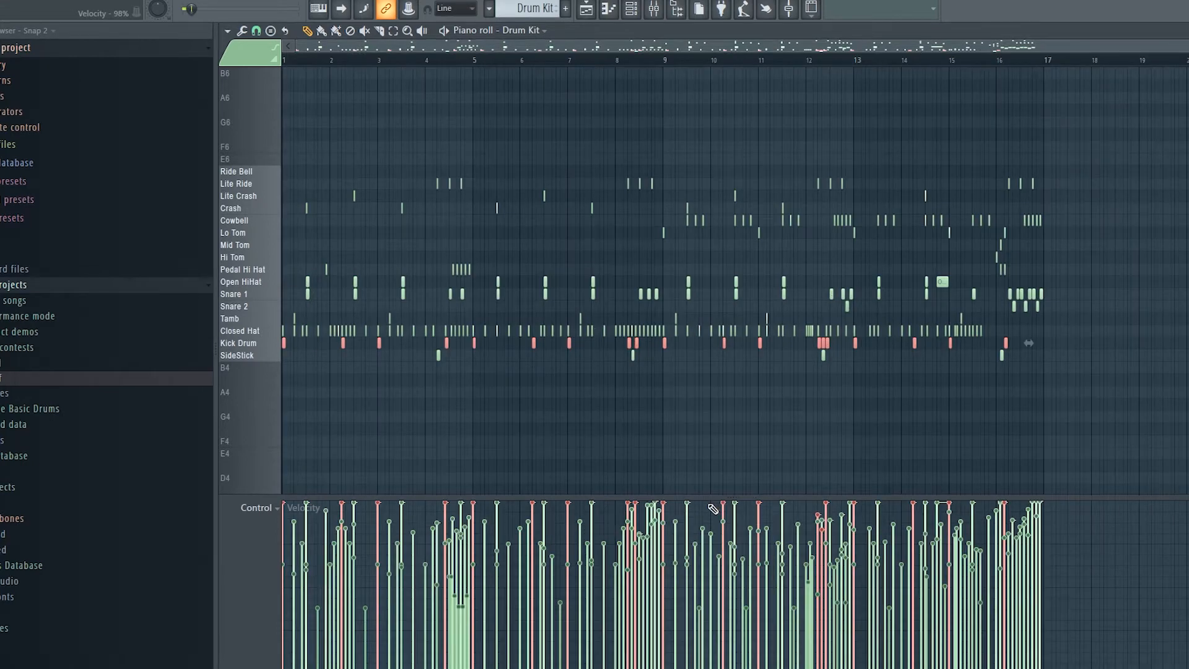
pyautogui.click(1083, 354)
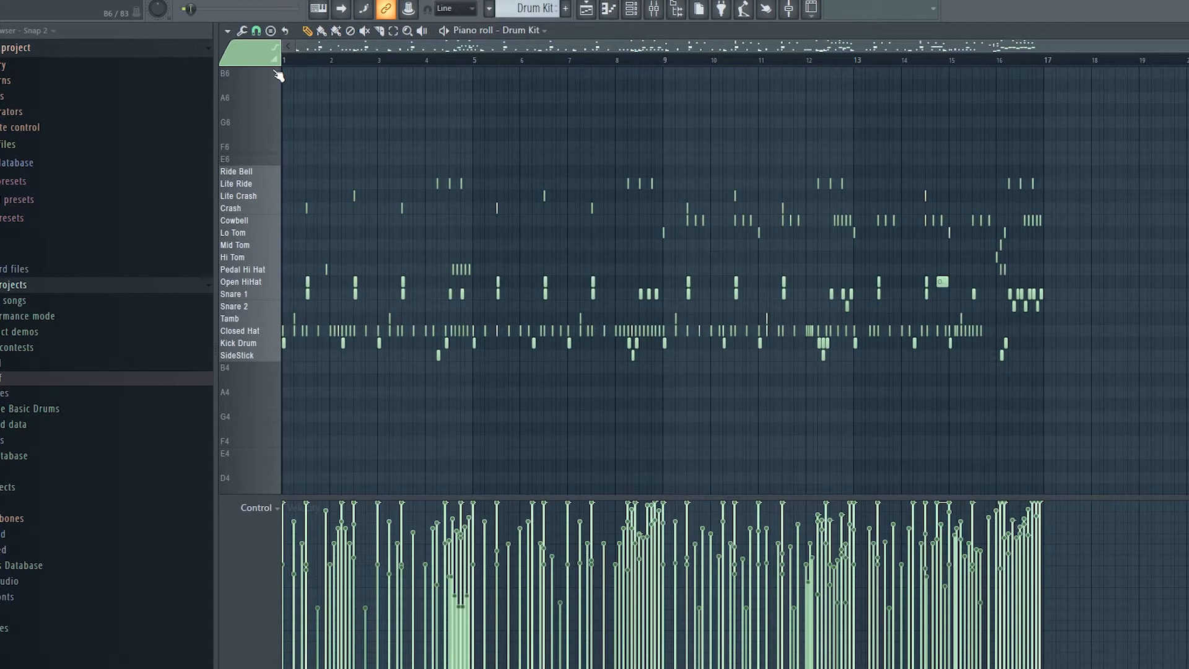
# Play the Drum Kit pattern and examine its hi-hat, snare and percussion notes up close.
pyautogui.press('space')
pyautogui.scroll(3, 297, 290)
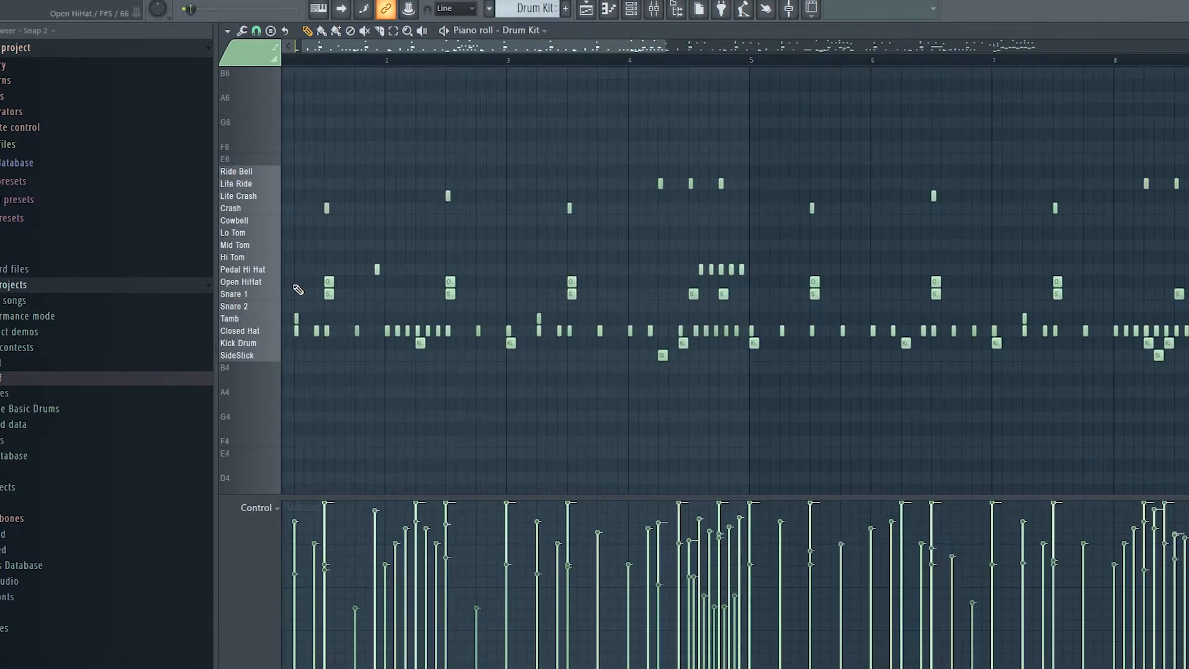
pyautogui.scroll(-3, 409, 291)
pyautogui.scroll(5, 338, 286)
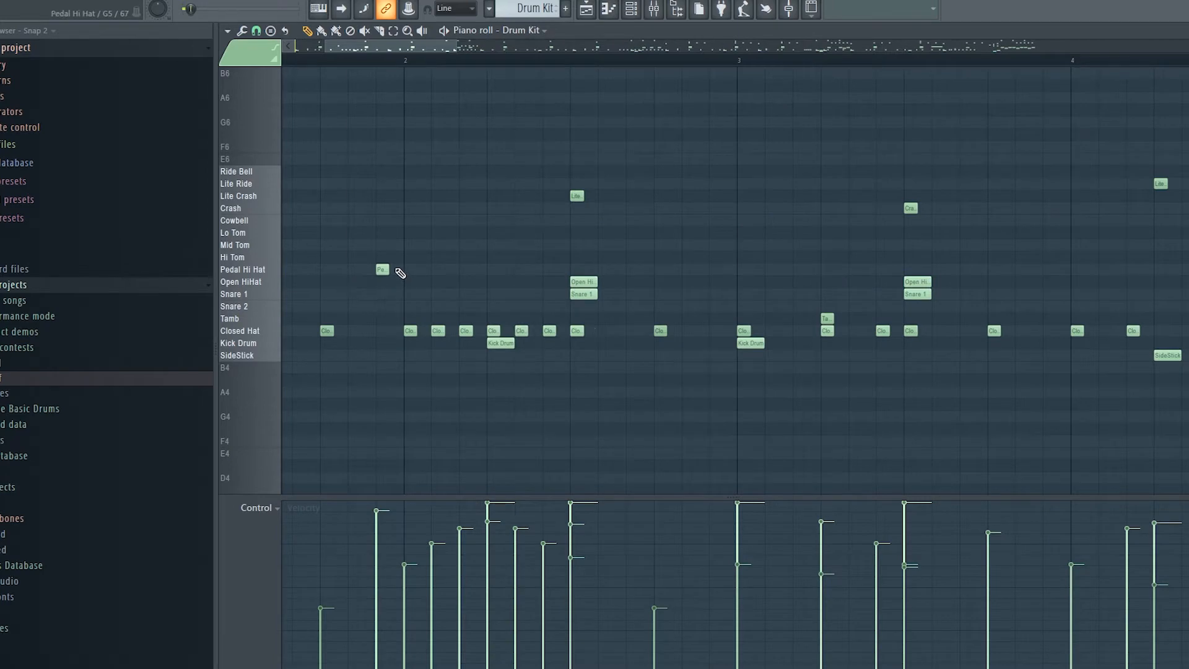
pyautogui.scroll(-5, 392, 276)
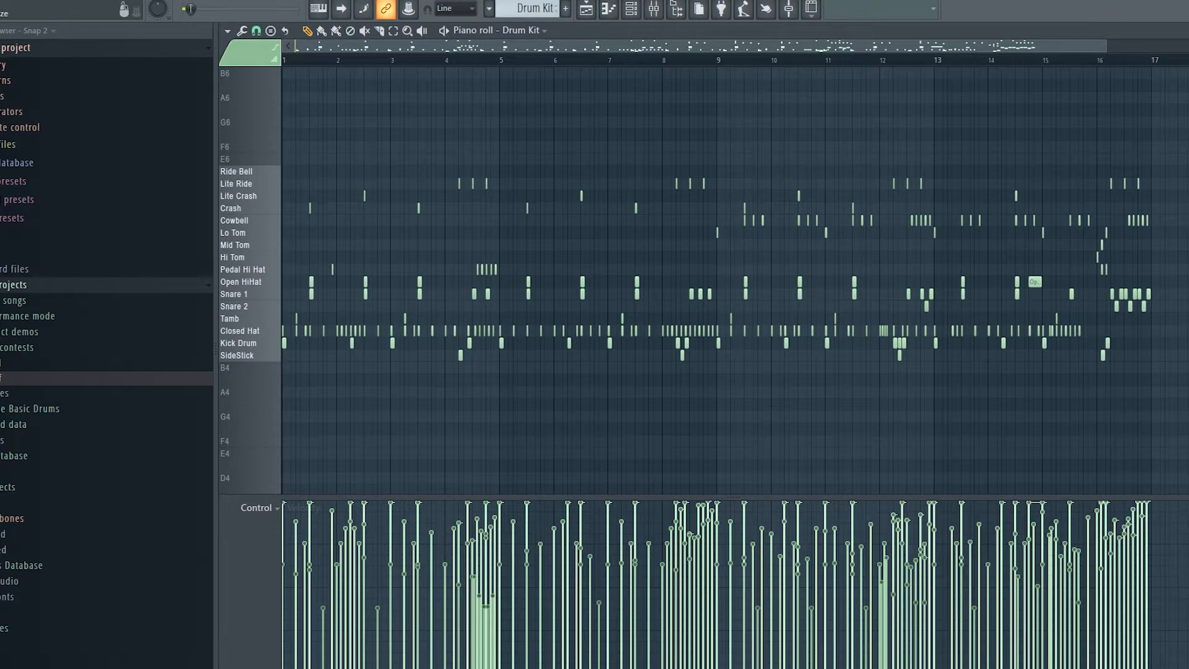
# Return to the playlist and unmute the Perc 1, Perc 2, Rimshot, Snare Chop, Crash and Rev 1 tracks alongside Drum Kit.
pyautogui.press('F7')
pyautogui.press('F6')
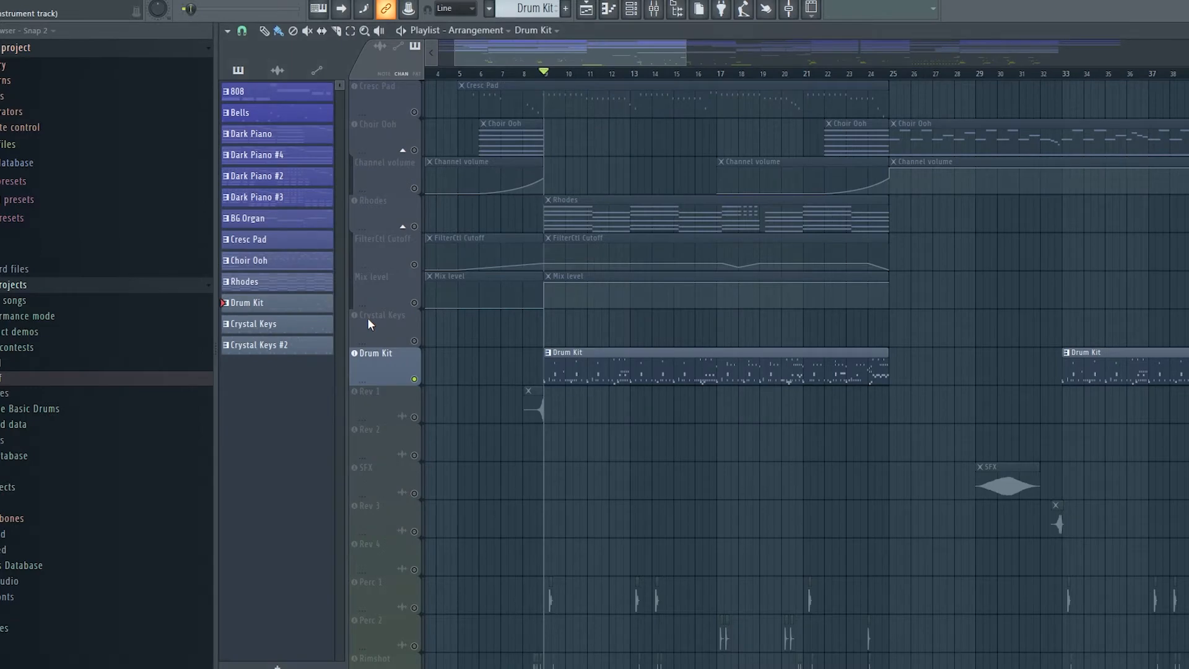
pyautogui.scroll(-3, 673, 491)
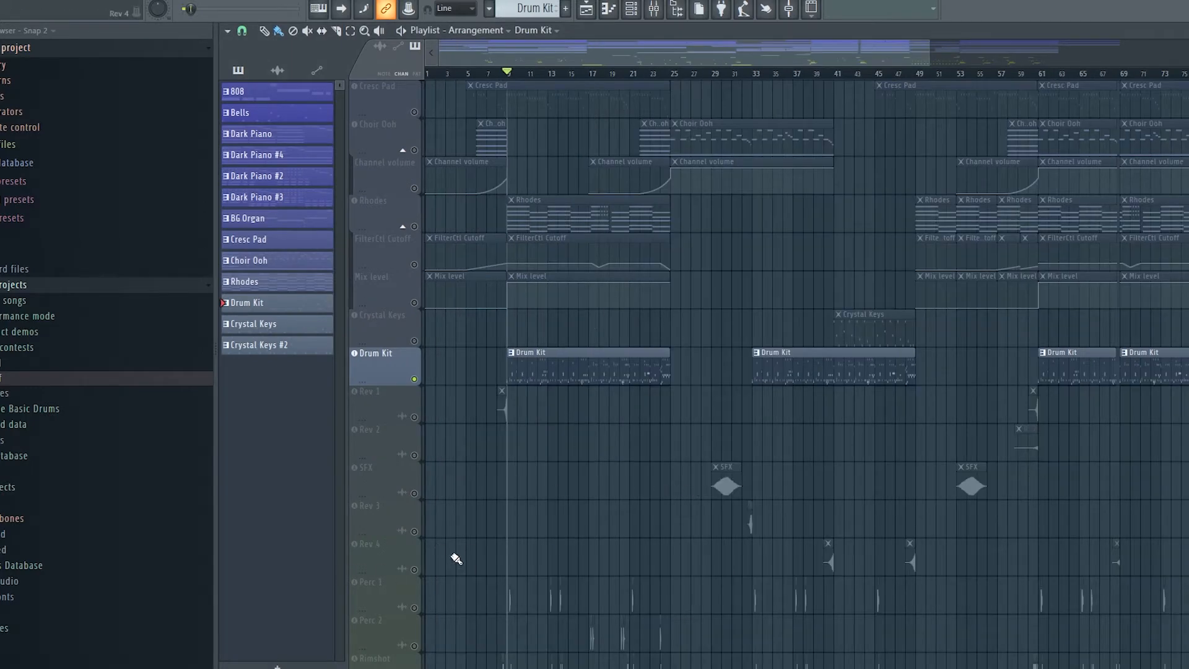
pyautogui.scroll(-4, 477, 561)
pyautogui.scroll(3, 489, 563)
pyautogui.scroll(3, 480, 565)
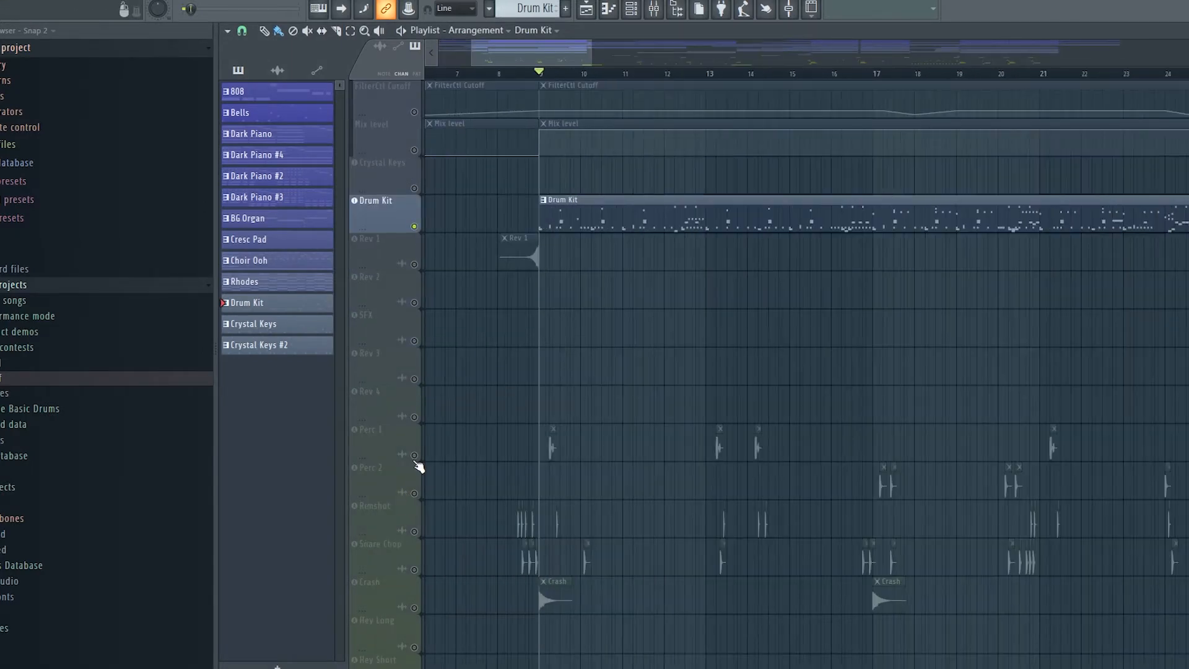
pyautogui.click(409, 455)
pyautogui.click(414, 493)
pyautogui.click(414, 532)
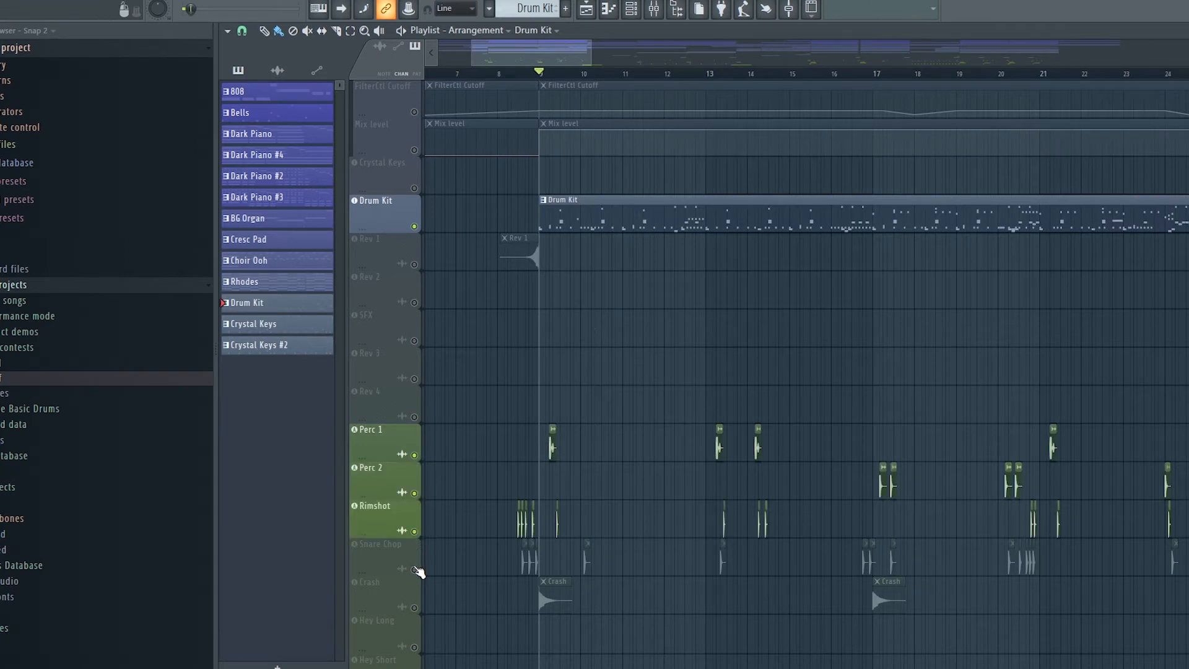
pyautogui.click(415, 569)
pyautogui.click(414, 608)
pyautogui.click(414, 265)
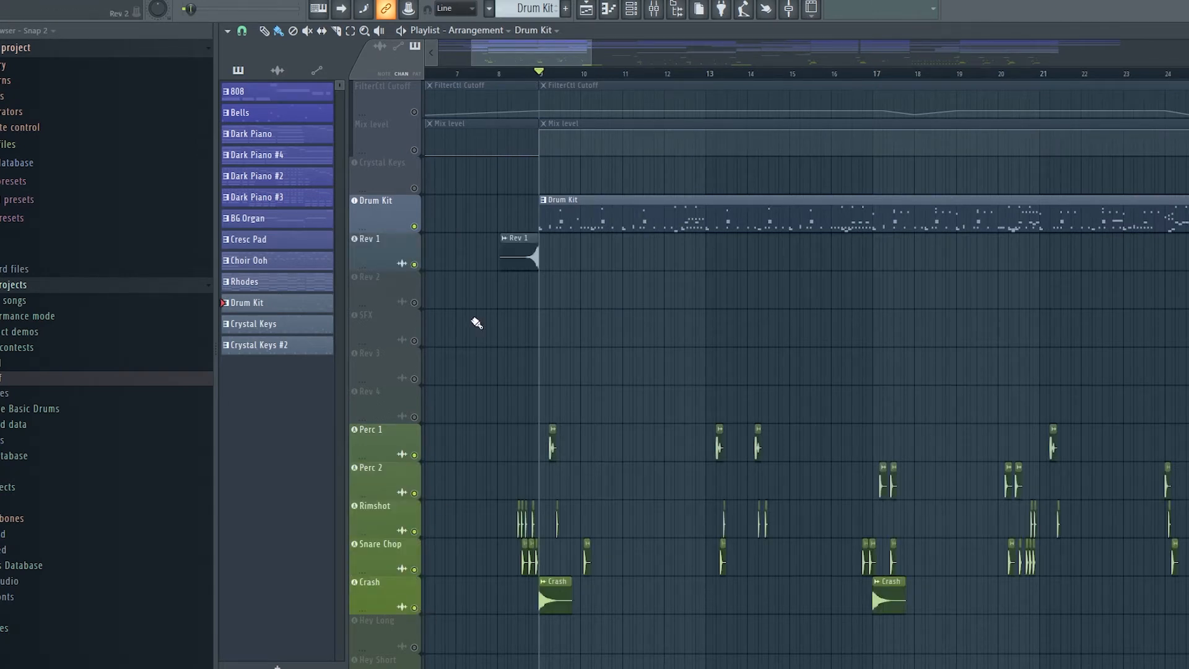
# Play the drum and percussion tracks from the start of the Rev 1 clip to the end of the first Drum Kit clip.
pyautogui.scroll(-3, 477, 323)
pyautogui.click(553, 73)
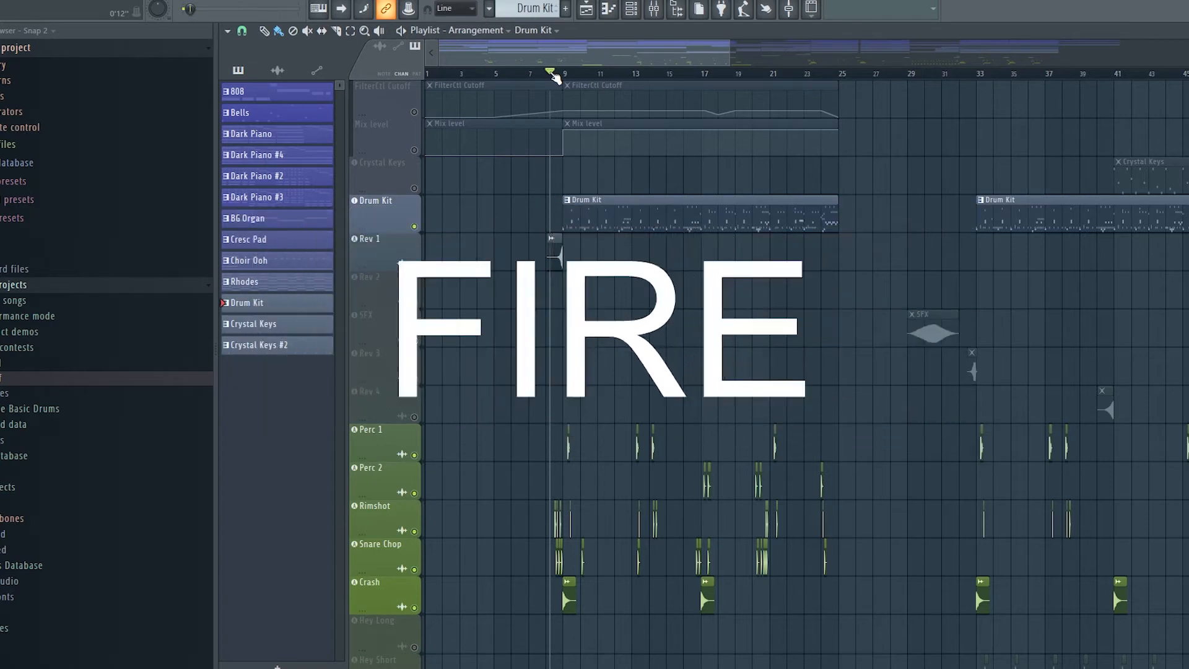
pyautogui.press('space')
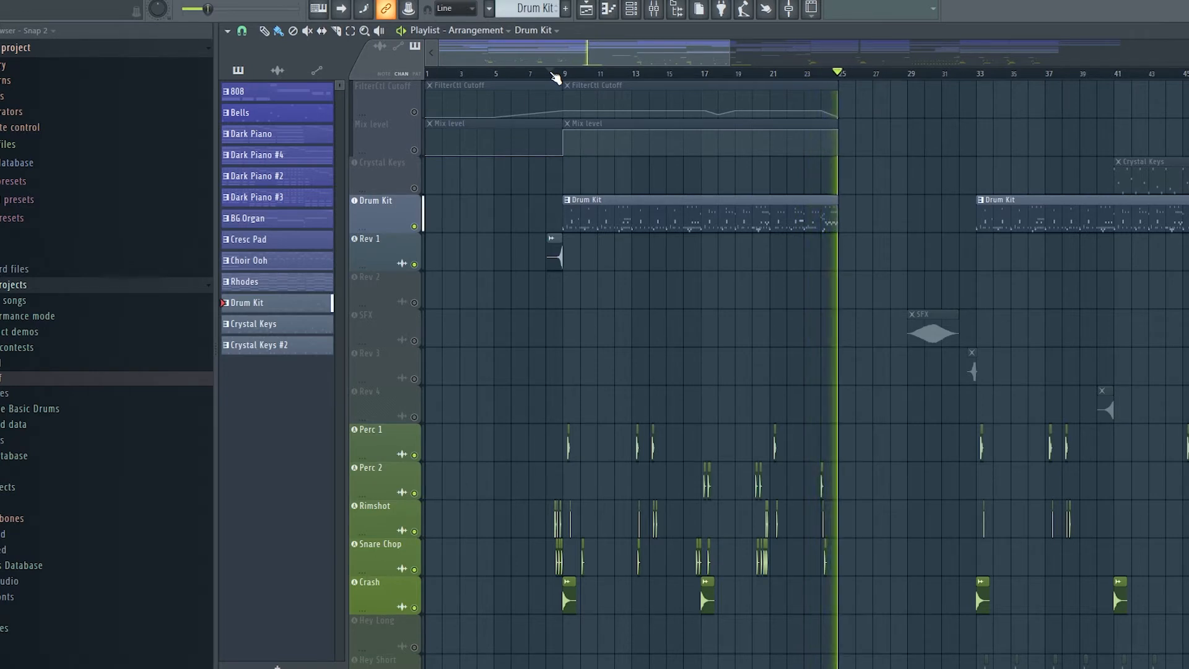
pyautogui.press('space')
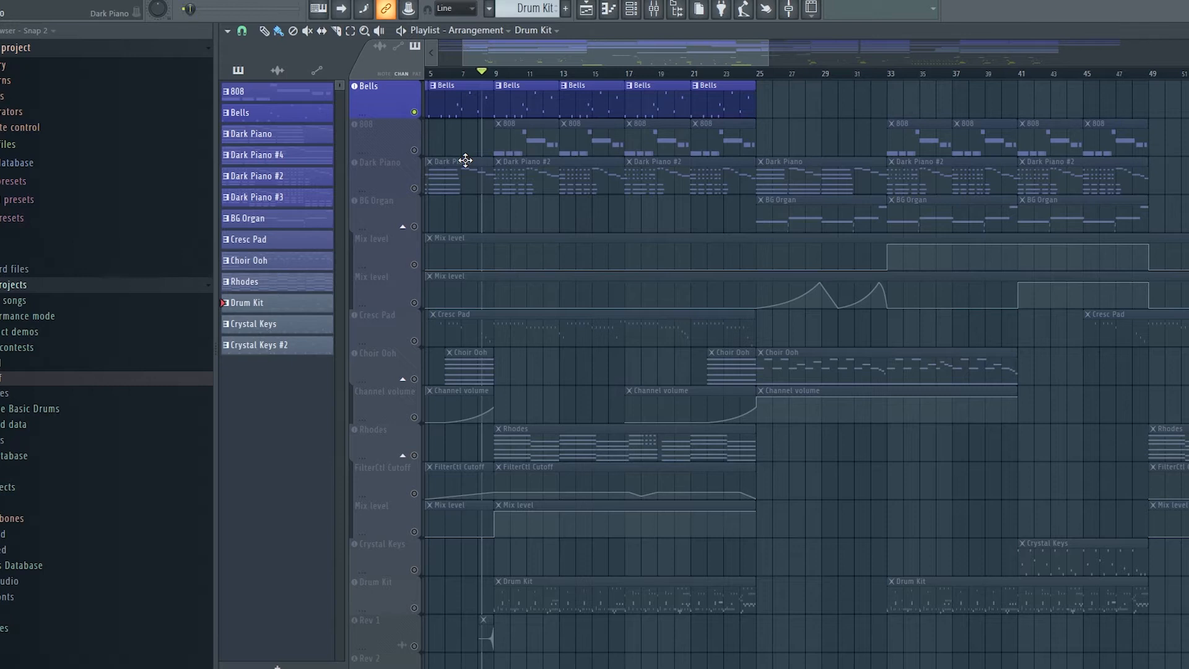
# Select the Bells pattern, play it with the Channel rack open, and close the rack to return to the playlist.
pyautogui.click(532, 103)
pyautogui.click(640, 13)
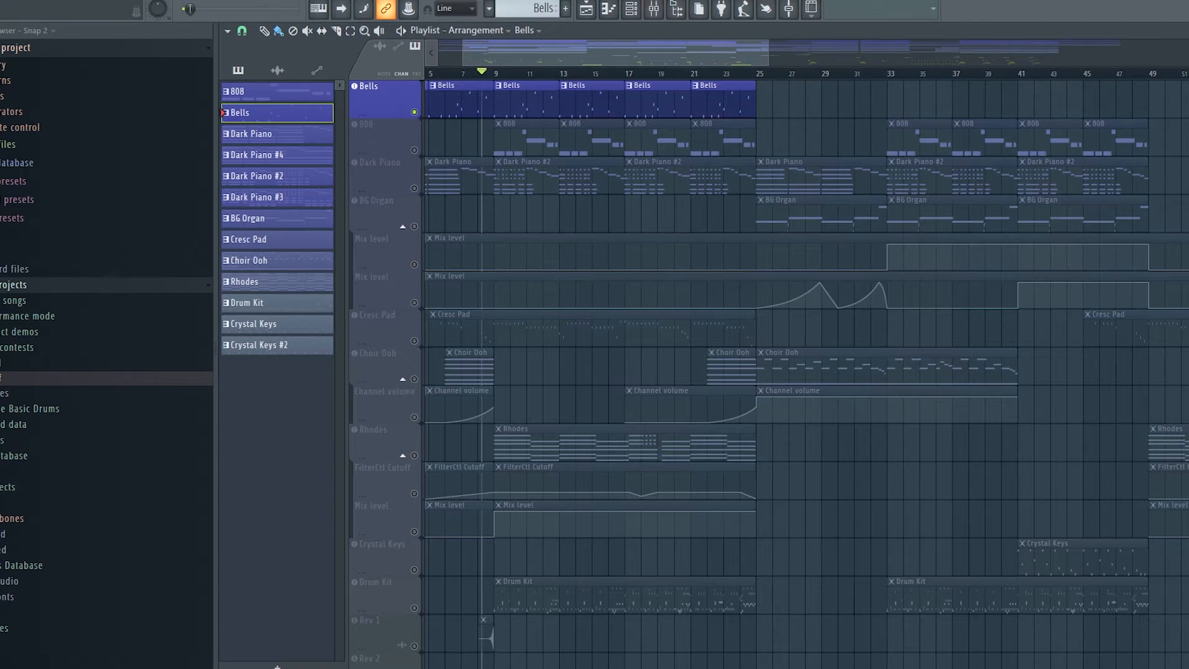
pyautogui.click(631, 9)
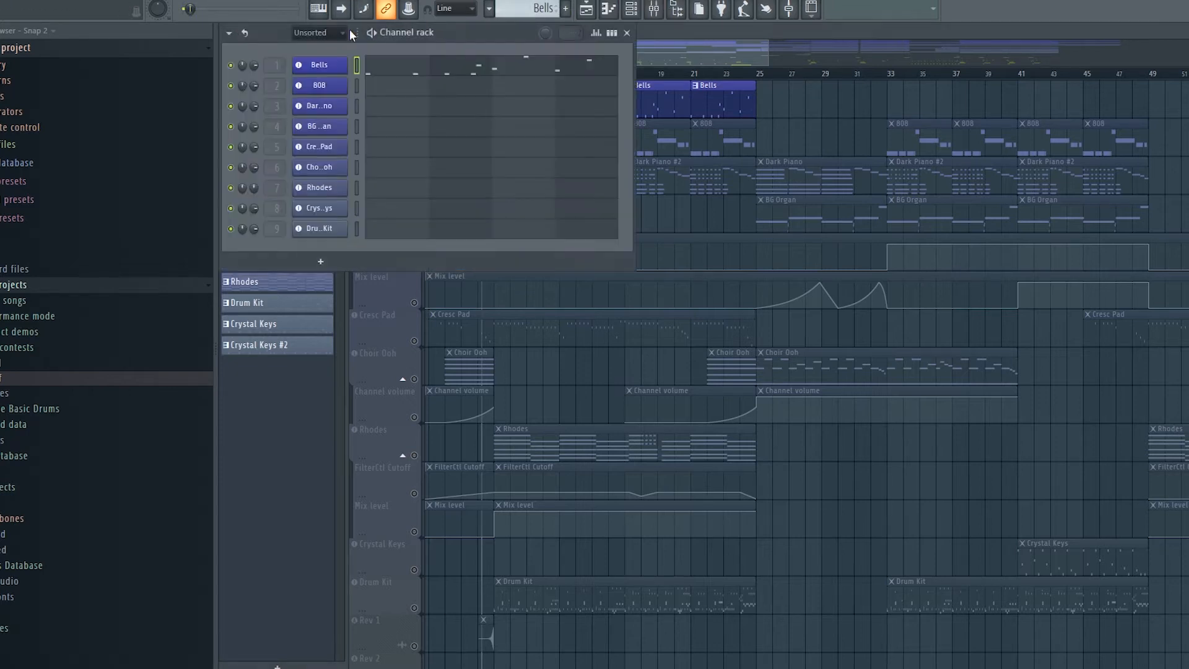
pyautogui.press('space')
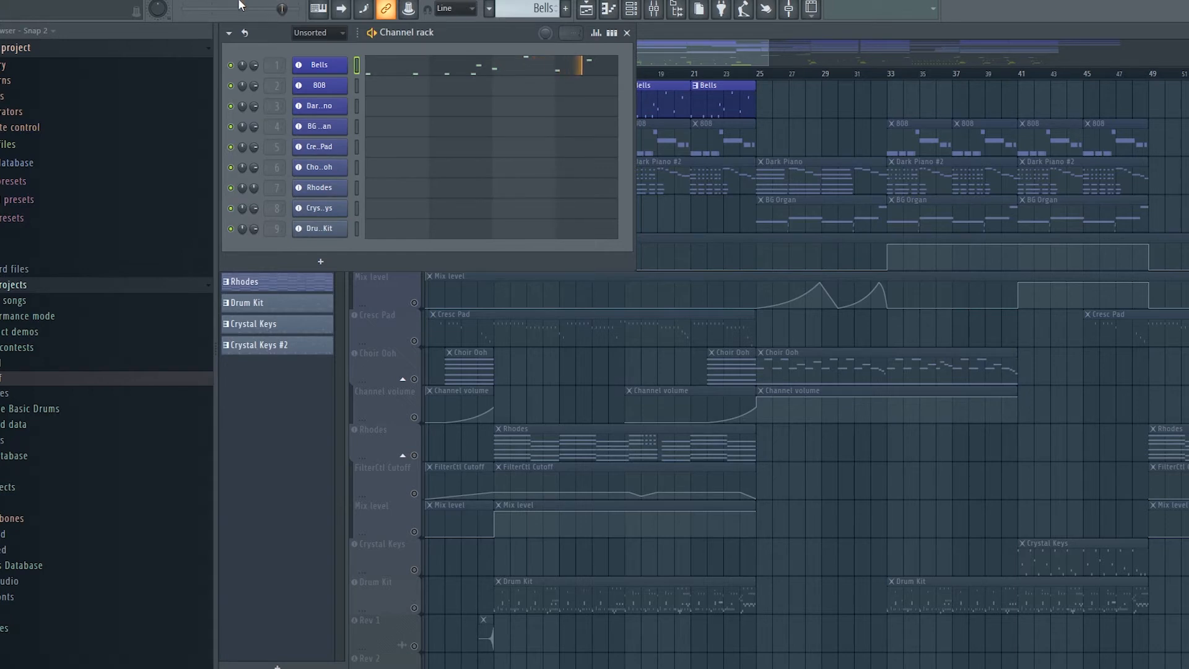
pyautogui.press('space')
pyautogui.press('space')
pyautogui.press('space')
pyautogui.press('F6')
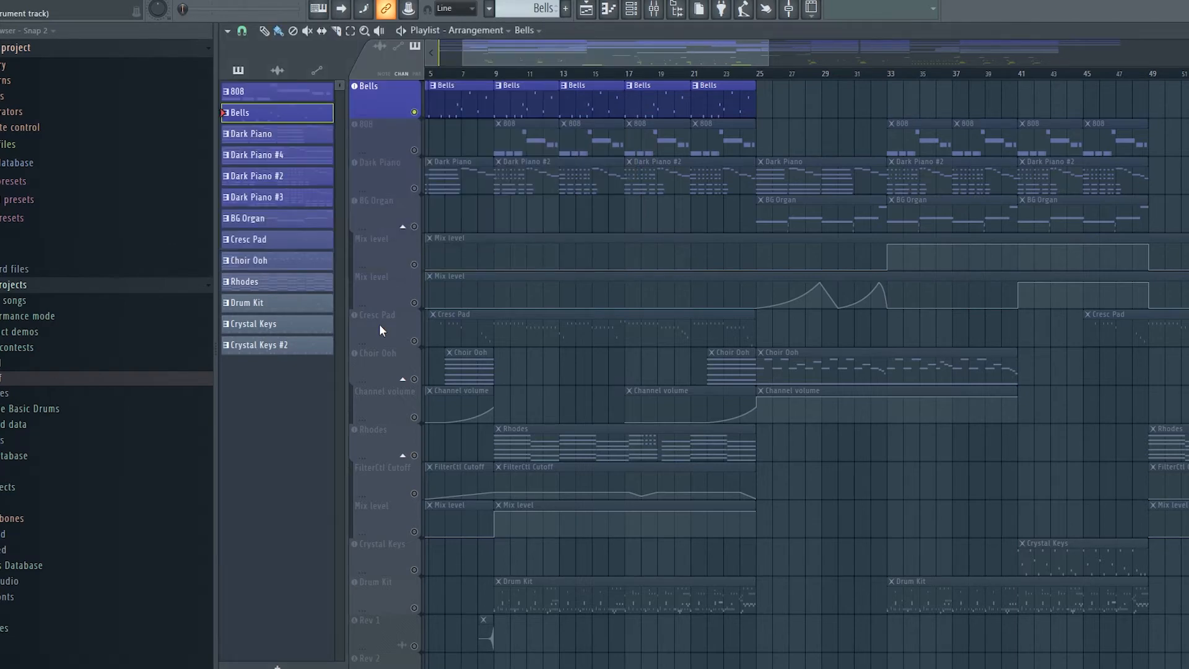
# Examine where the Bells clips are placed across the whole arrangement and around bars 5 to 24.
pyautogui.scroll(-4, 614, 329)
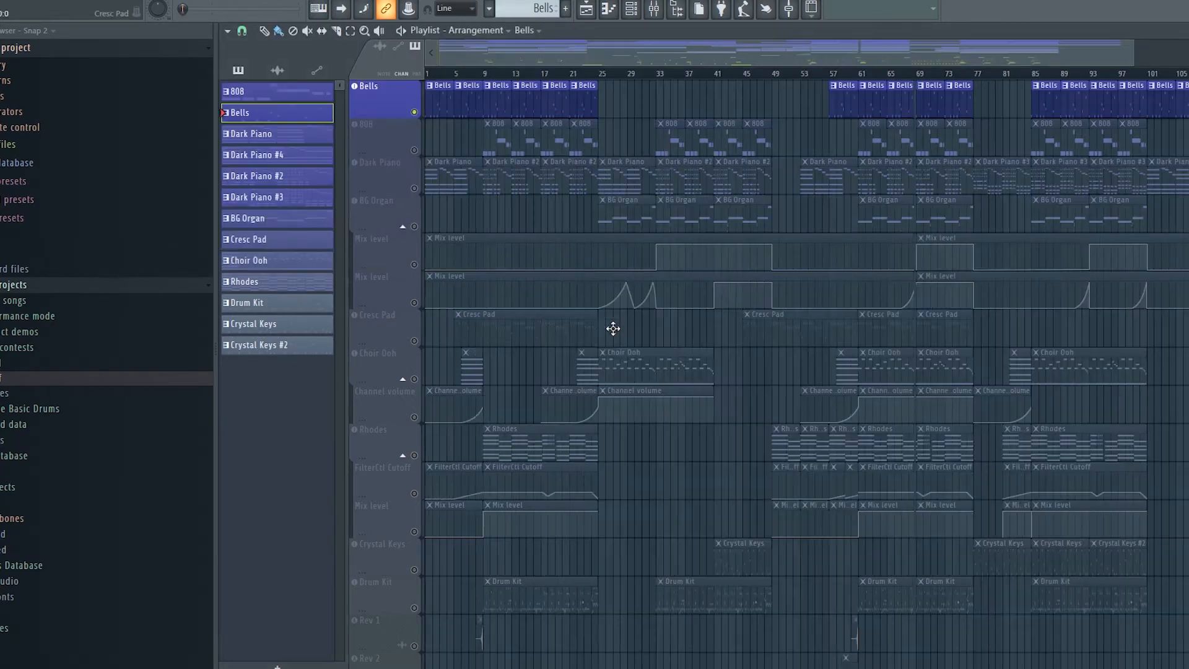
pyautogui.scroll(4, 368, 234)
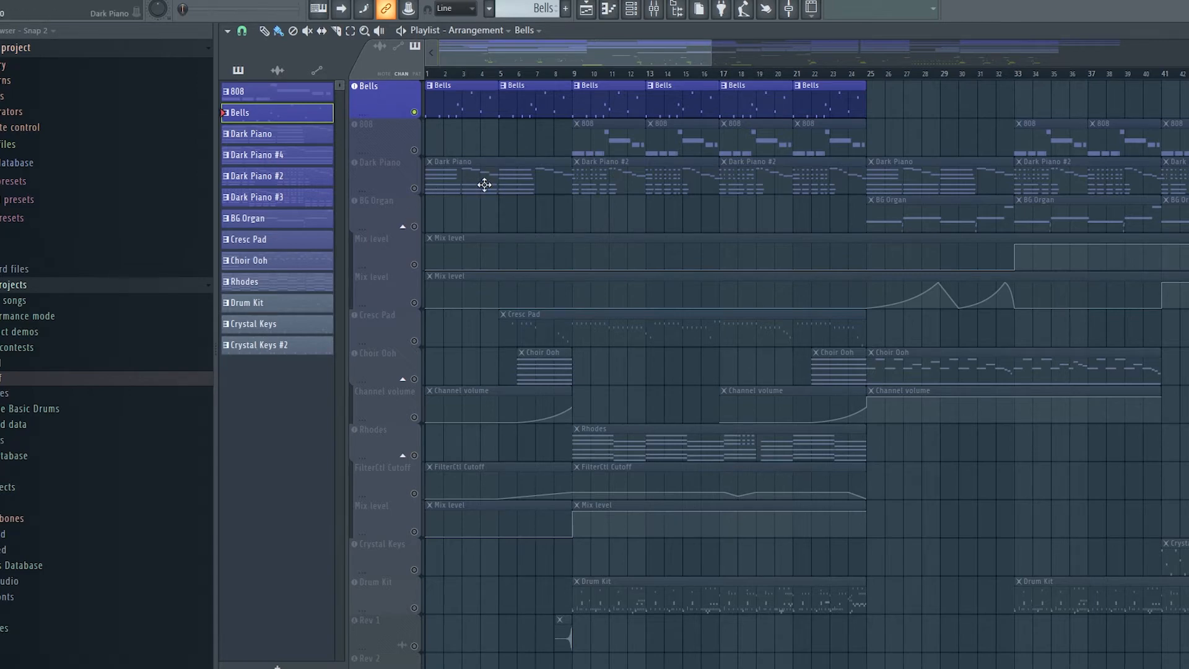
pyautogui.scroll(-3, 565, 235)
pyautogui.scroll(3, 473, 233)
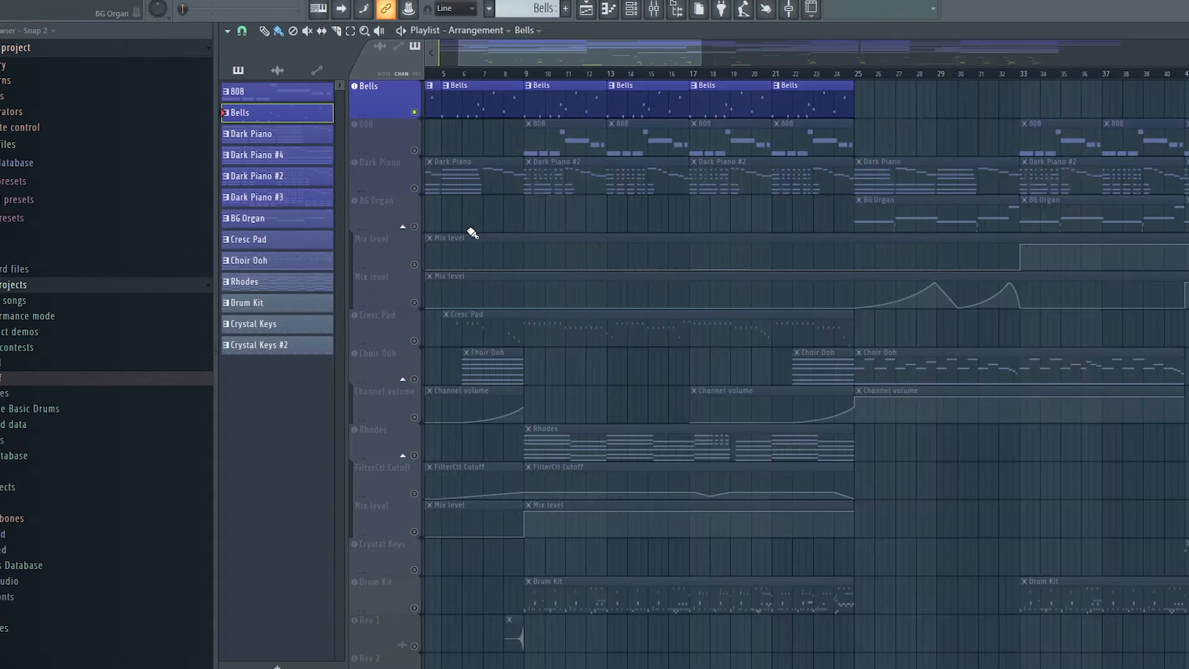
pyautogui.scroll(2, 475, 234)
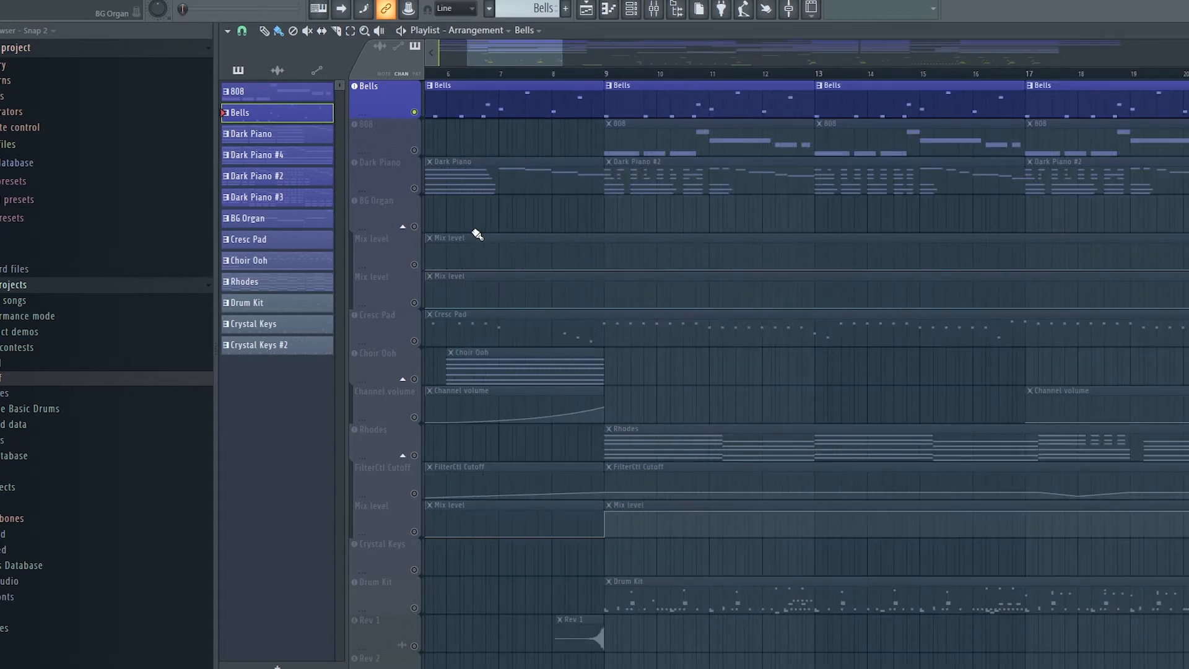
pyautogui.scroll(-4, 478, 235)
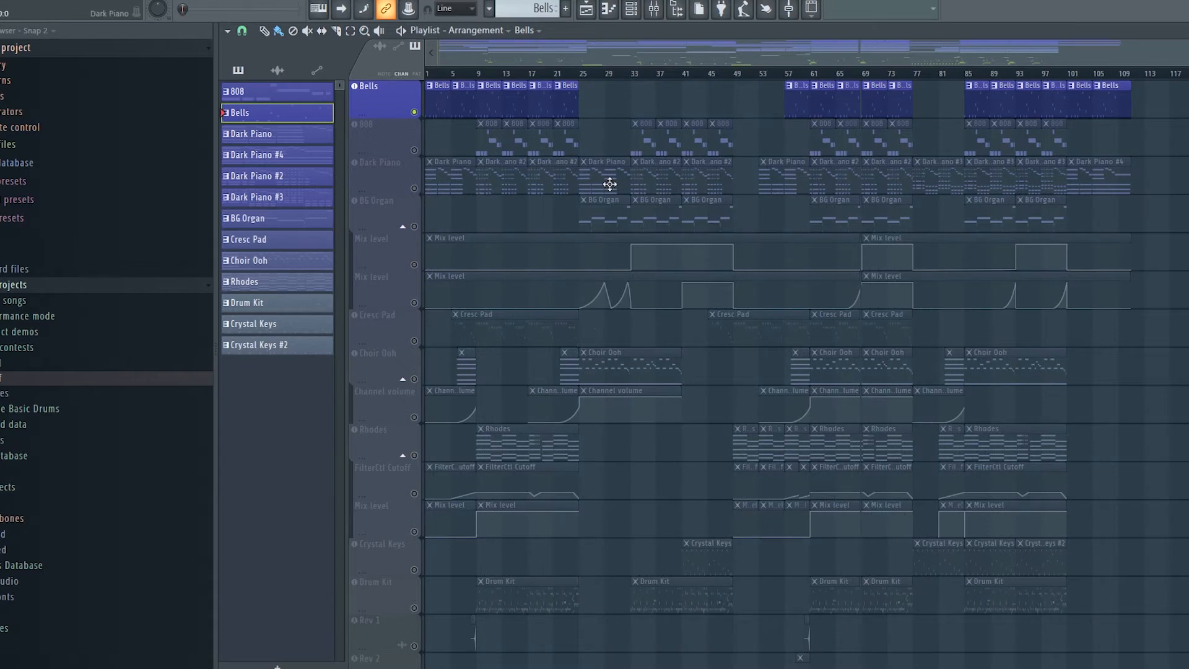
pyautogui.scroll(2, 488, 146)
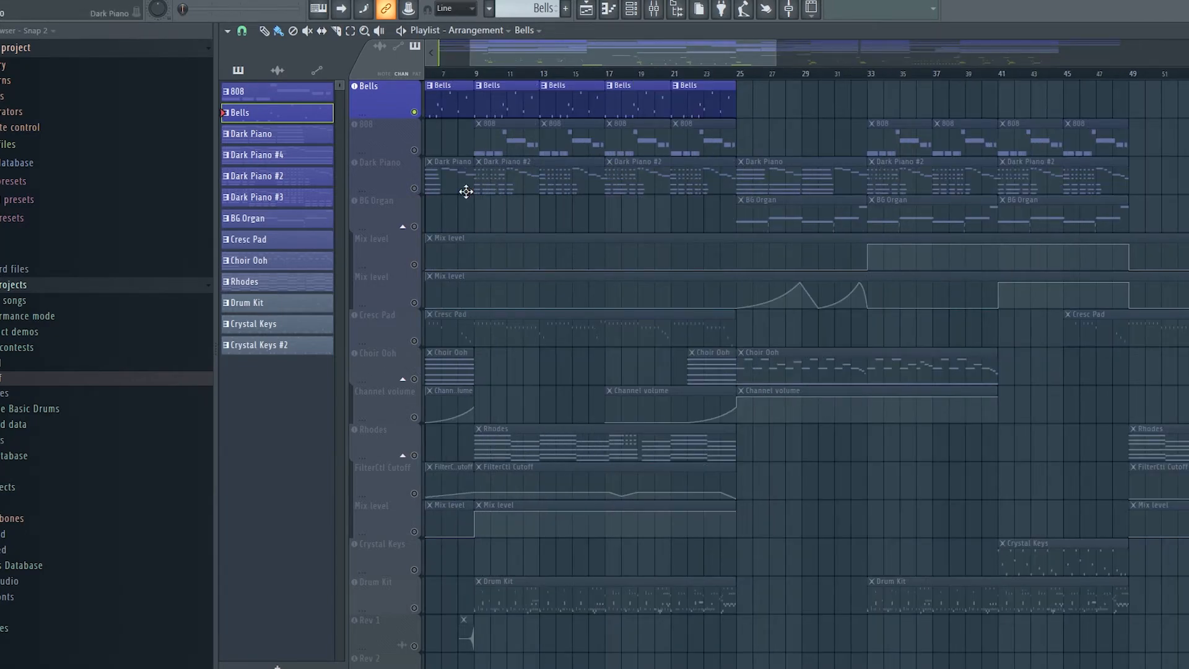
pyautogui.scroll(3, 459, 197)
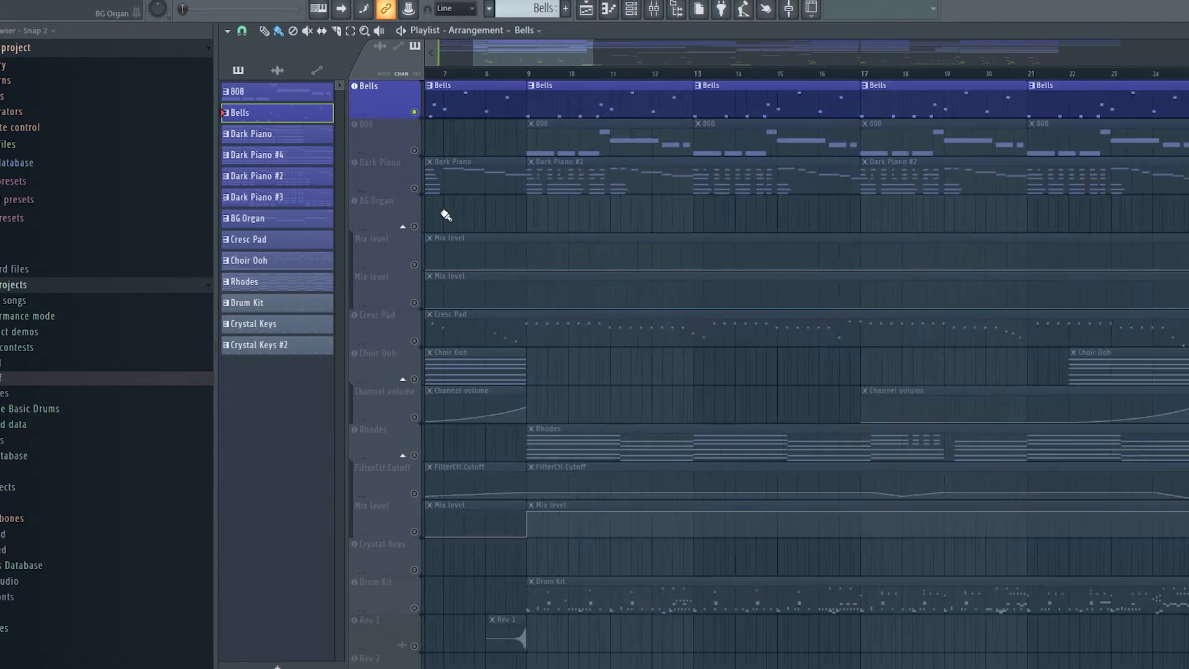
# Solo the 808 track and play it from the start of bar 9.
pyautogui.click(670, 74)
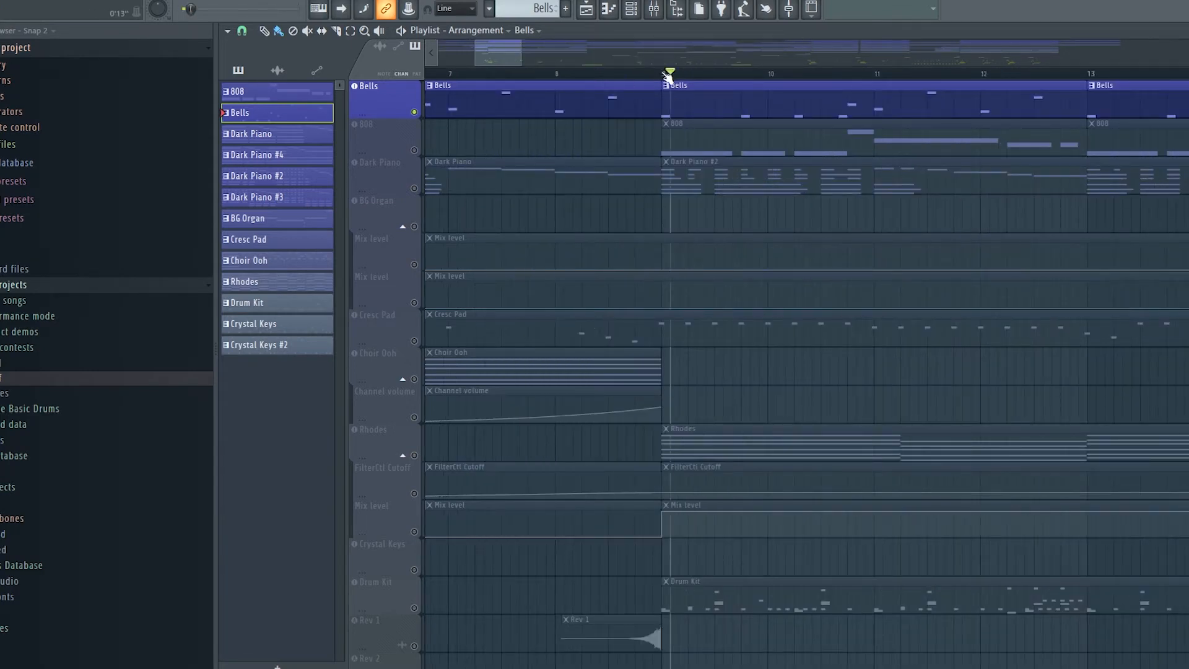
pyautogui.moveTo(665, 74); pyautogui.dragTo(662, 74)
pyautogui.rightClick(414, 150)
pyautogui.scroll(-5, 632, 329)
pyautogui.press('space')
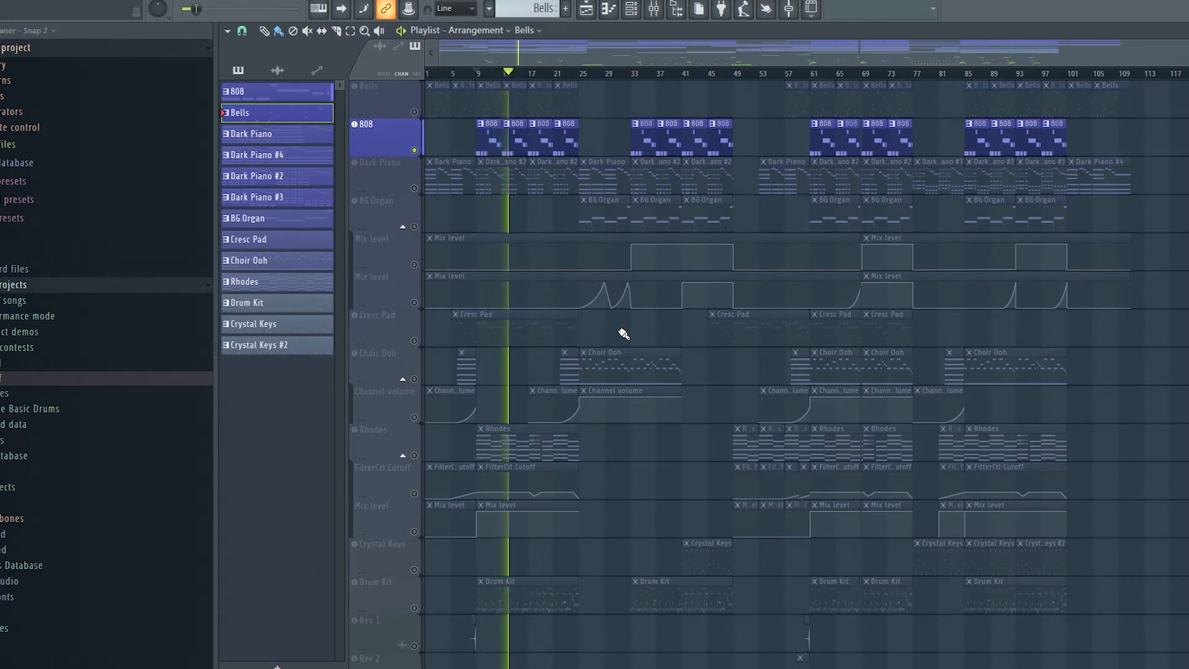
pyautogui.press('space')
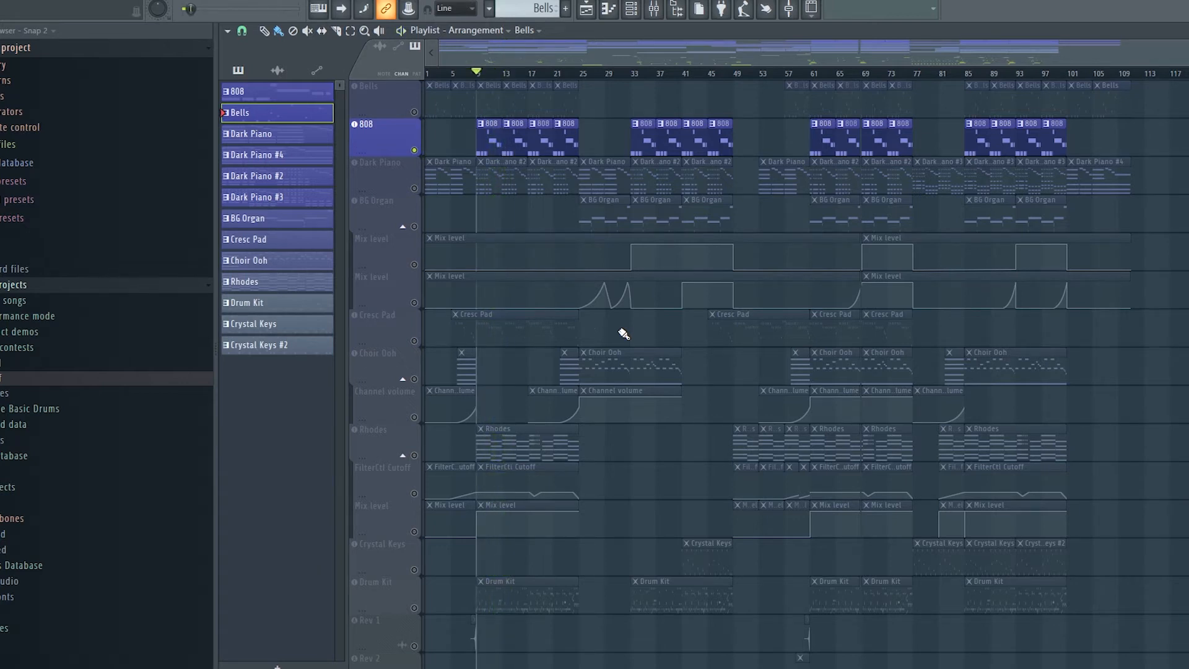
# Solo the Bells track, unmute 808 alongside it, and play both together from bar 9.
pyautogui.scroll(2, 474, 248)
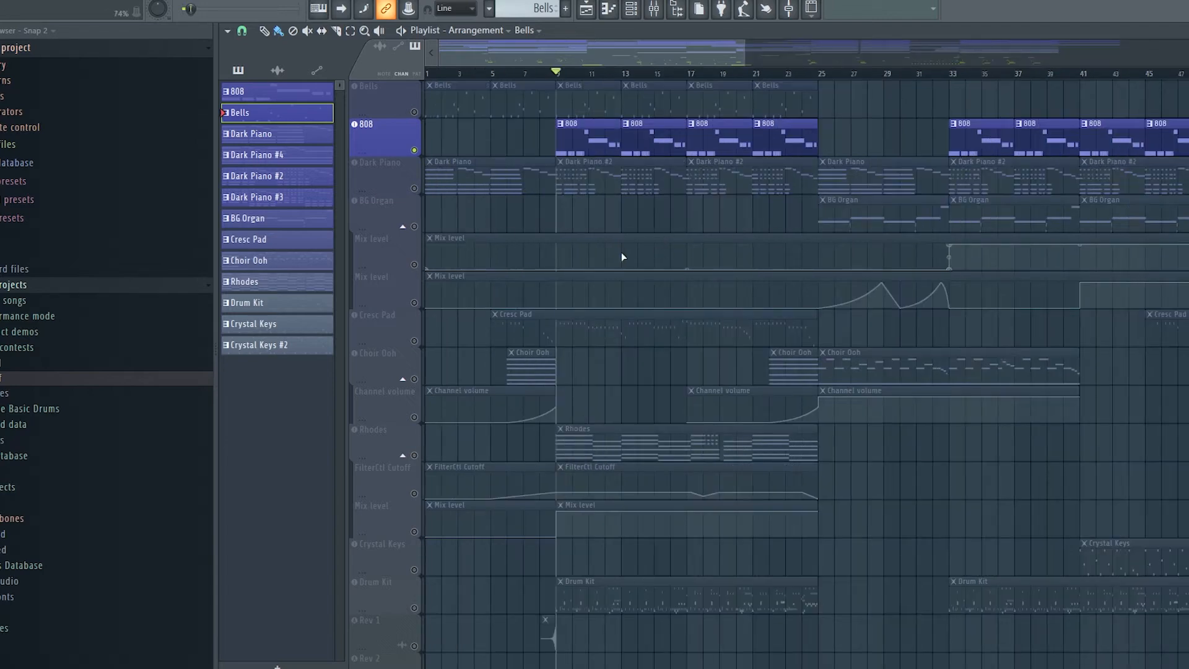
pyautogui.scroll(2, 622, 254)
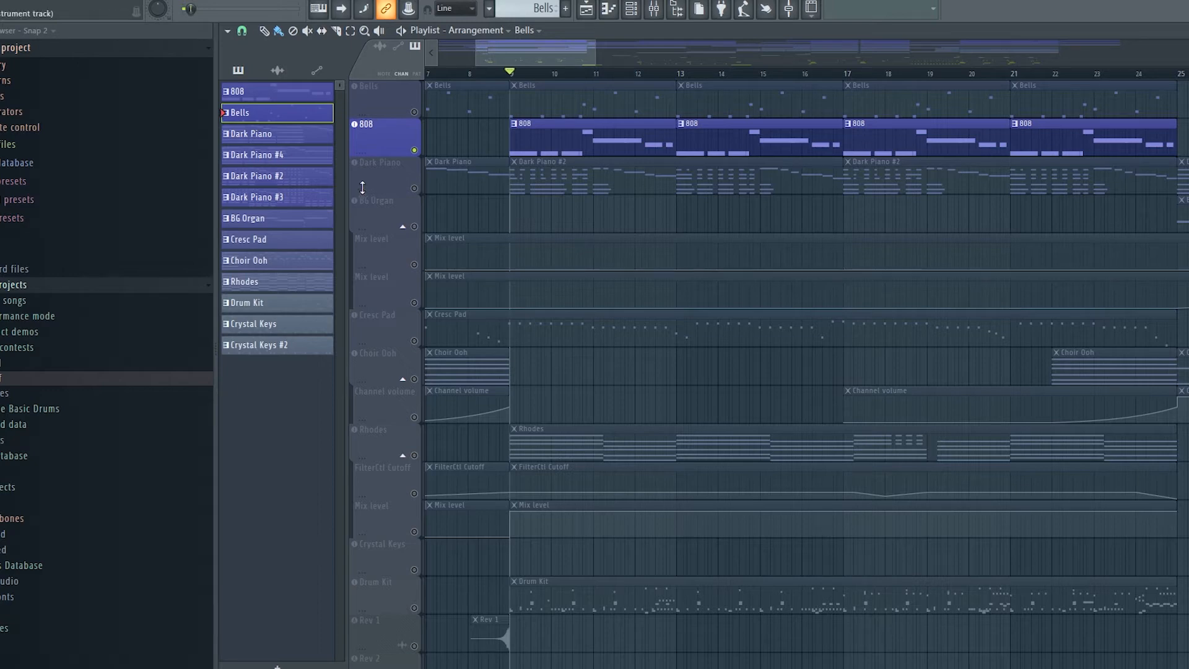
pyautogui.click(399, 110)
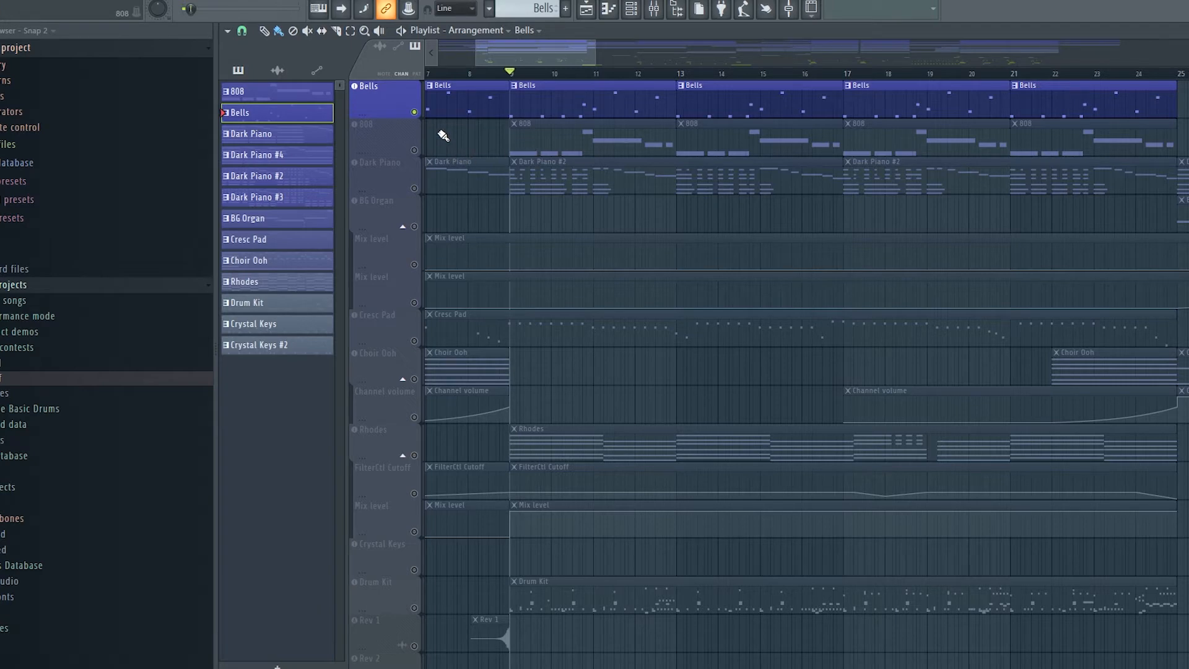
pyautogui.click(416, 149)
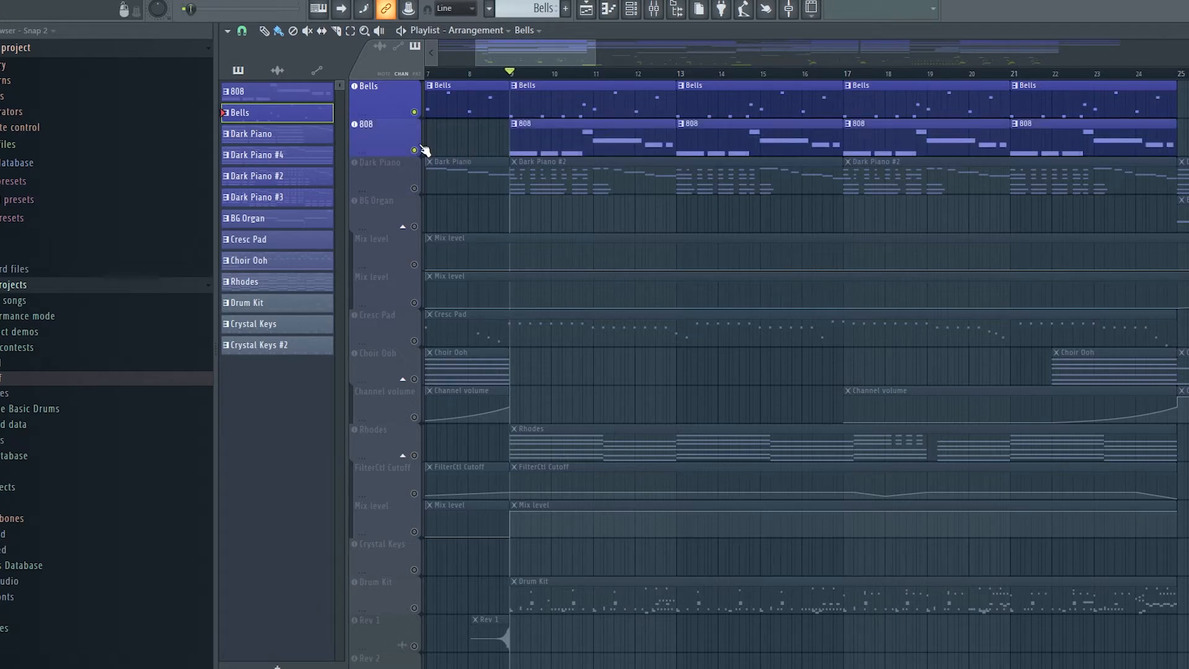
pyautogui.press('space')
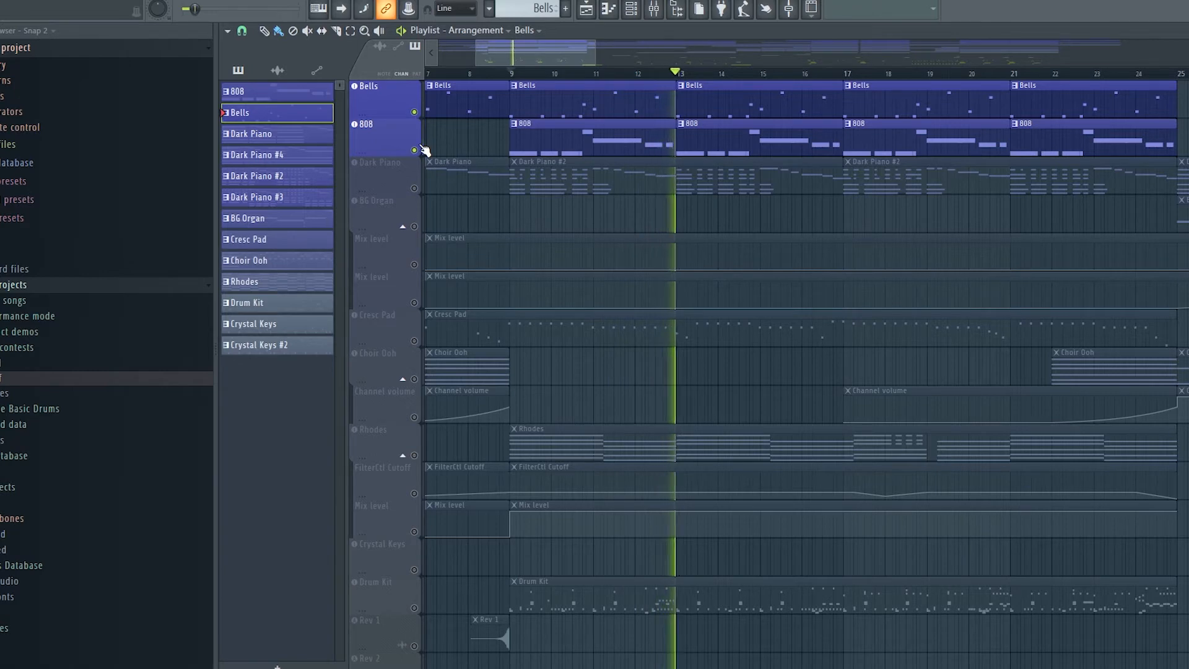
pyautogui.press('space')
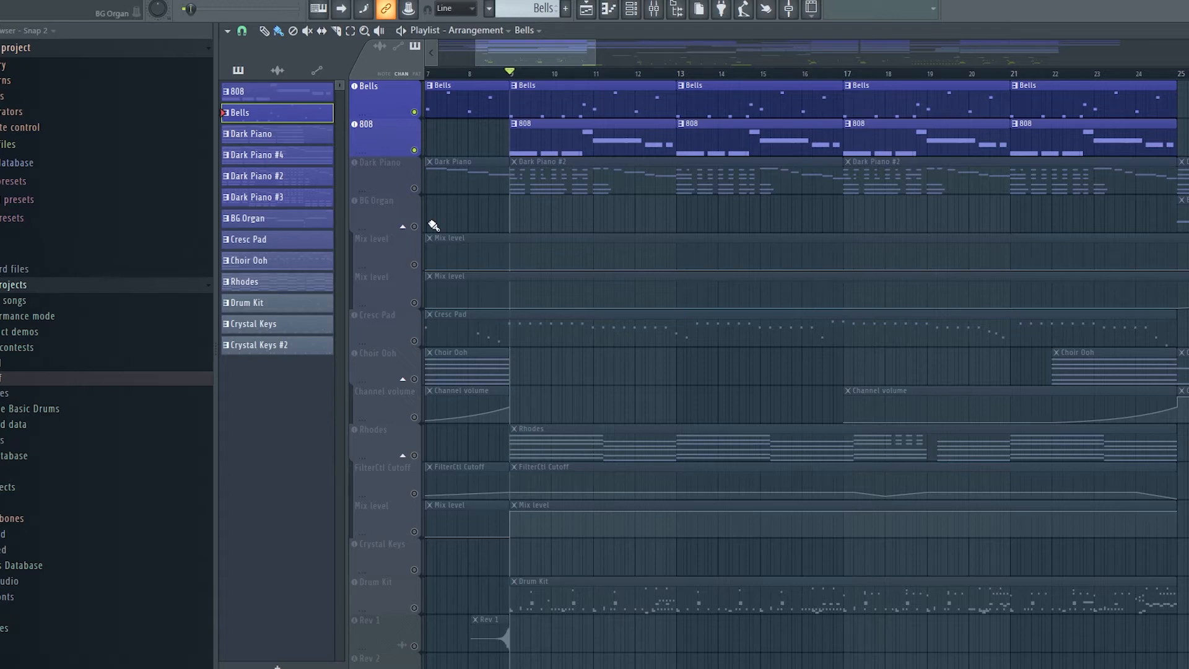
# Solo the Dark Piano track and unmute Rhodes with its FilterCtl Cutoff and Mix level automation tracks.
pyautogui.click(414, 189)
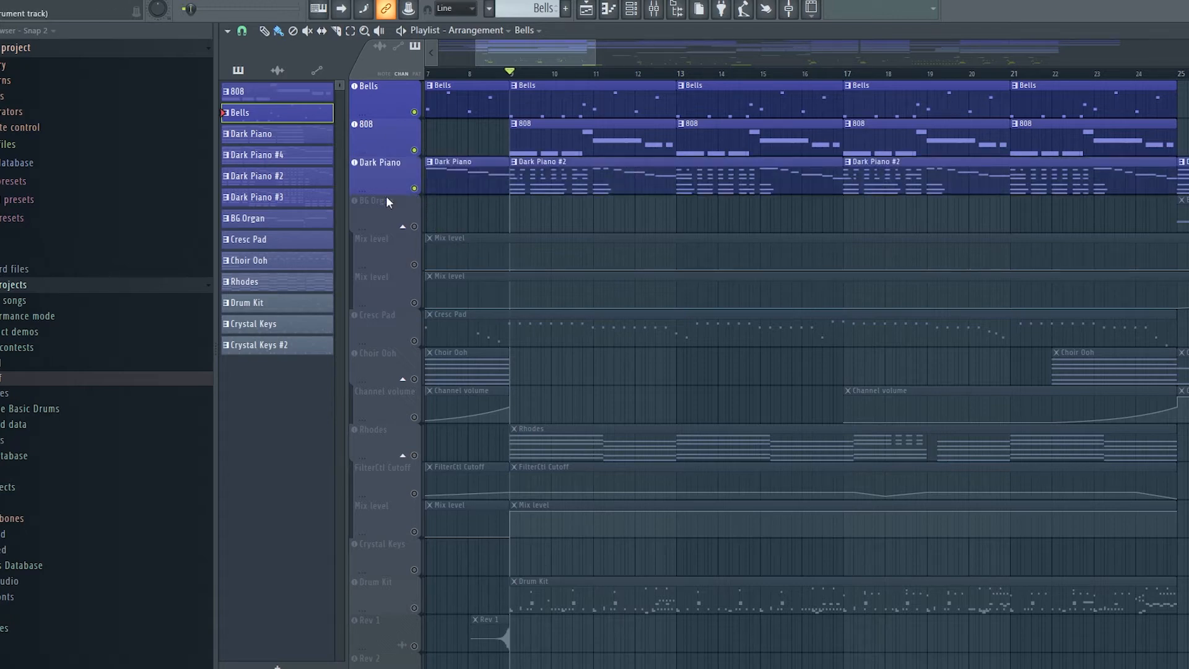
pyautogui.rightClick(414, 188)
pyautogui.scroll(-5, 482, 248)
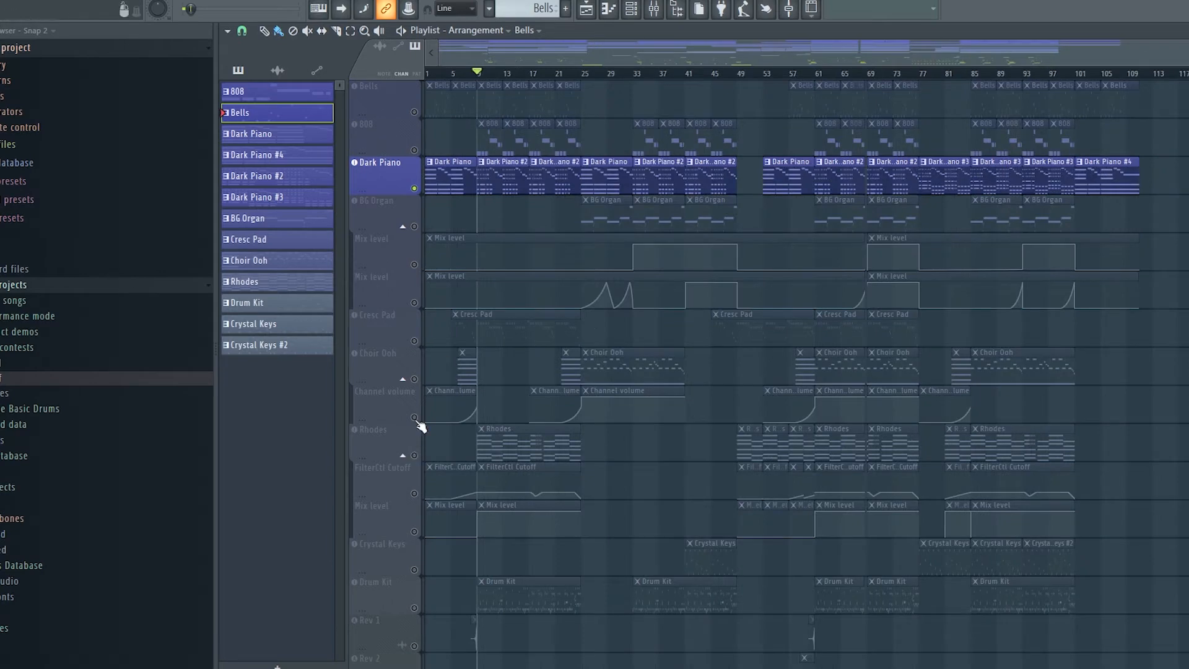
pyautogui.click(414, 455)
pyautogui.click(414, 493)
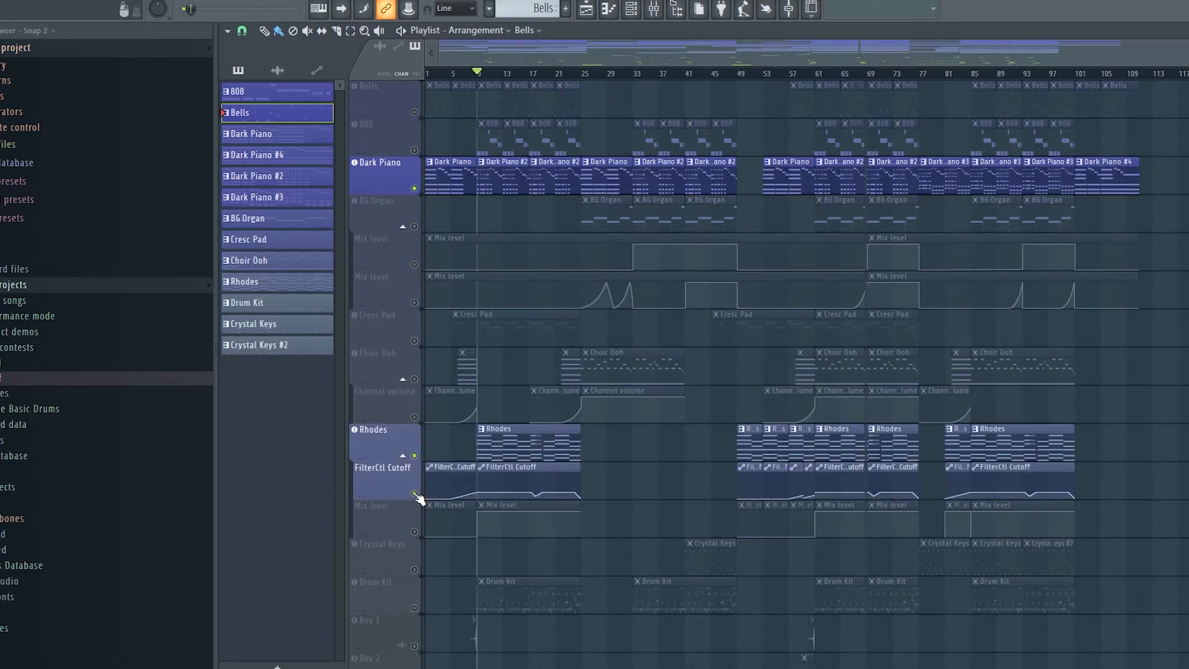
pyautogui.click(414, 531)
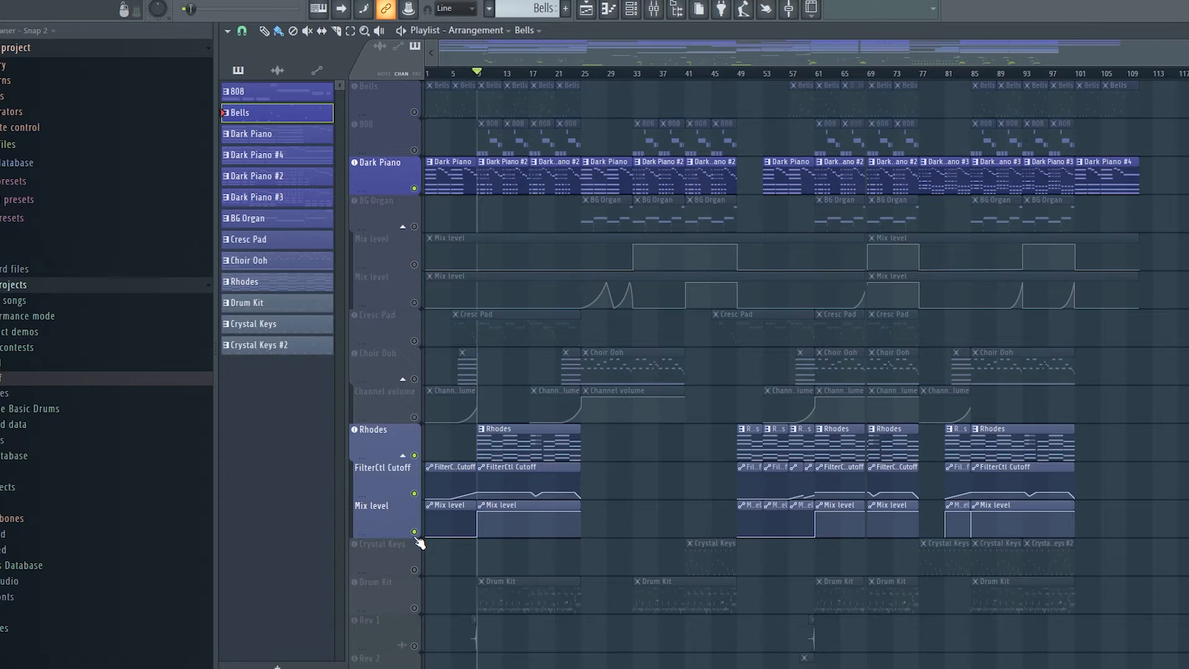
pyautogui.scroll(3, 419, 543)
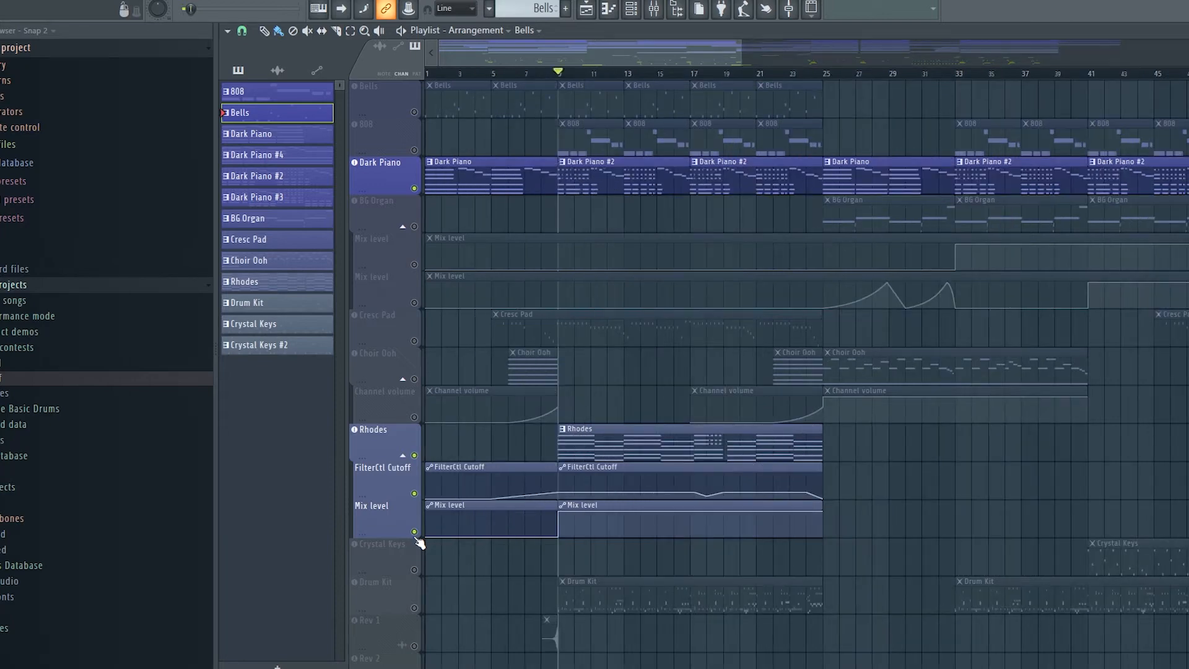
# Solo the Dark Piano track and play it from midway through bar 7.
pyautogui.click(537, 73)
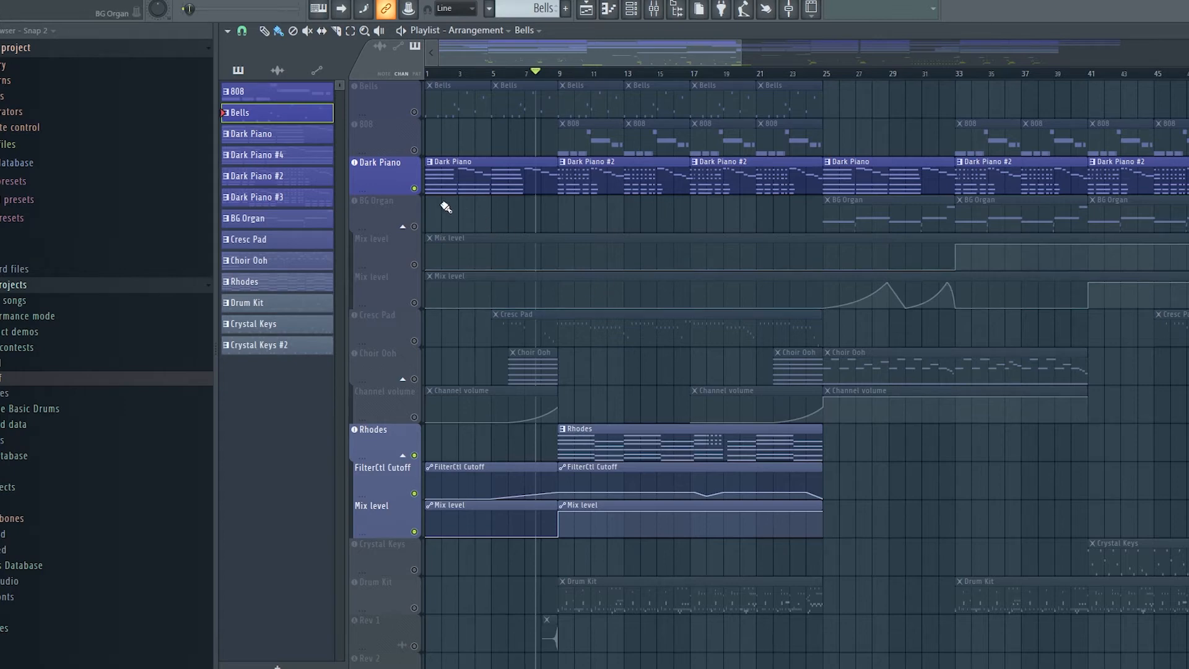
pyautogui.click(418, 193)
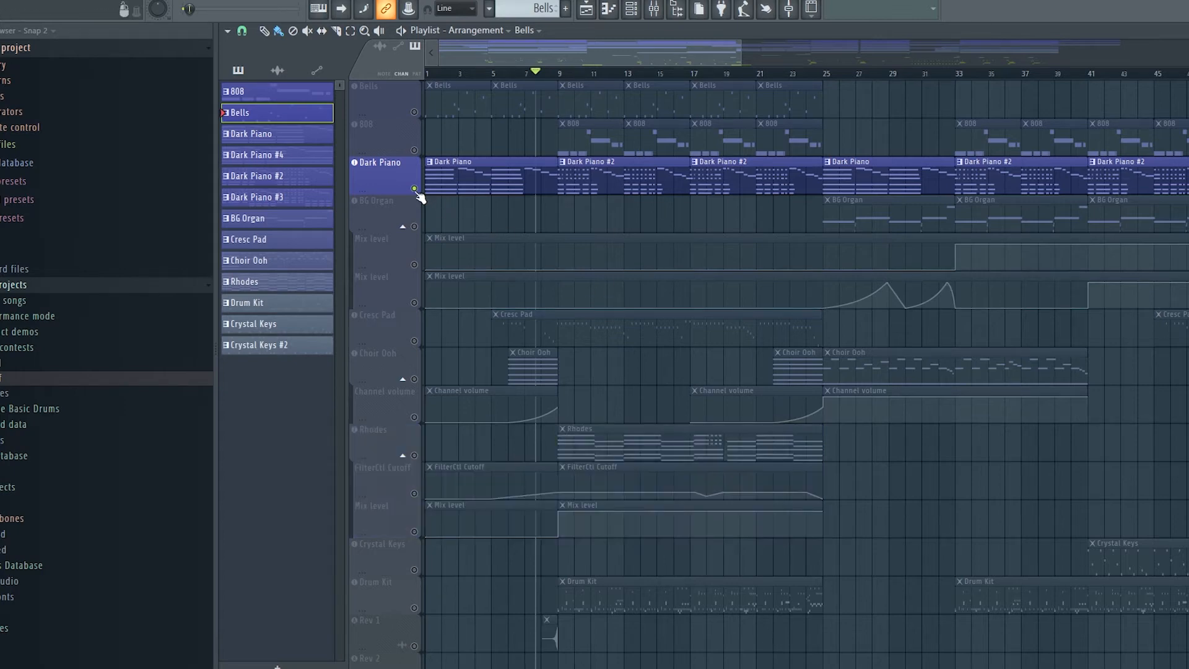
pyautogui.press('space')
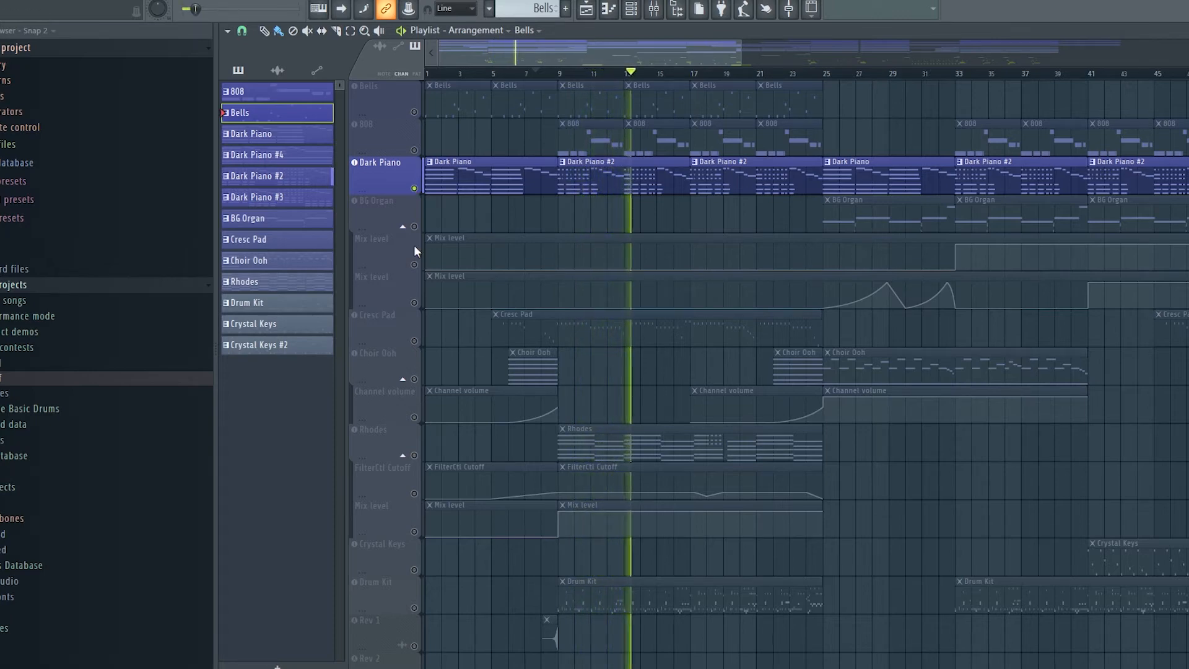
pyautogui.press('space')
# Solo the Rhodes track, unmute its FilterCtl Cutoff and Mix level automation tracks, and play them.
pyautogui.click(423, 460)
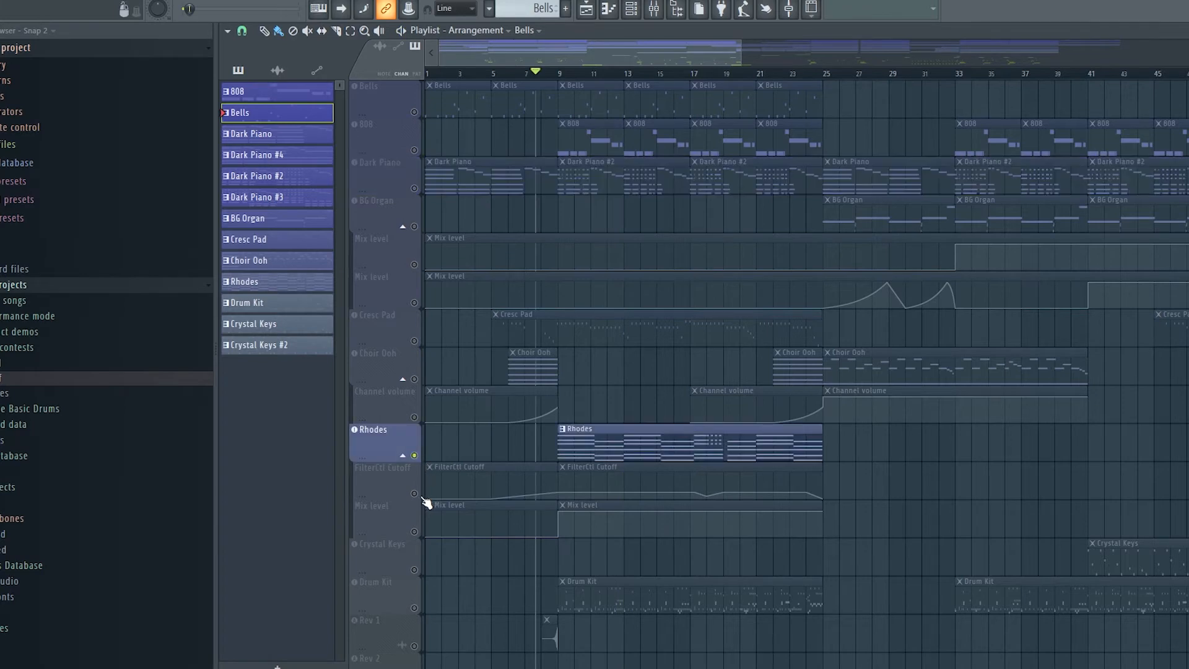
pyautogui.keyDown('ctrl'); pyautogui.click(423, 500); pyautogui.keyUp('ctrl')
pyautogui.keyDown('ctrl'); pyautogui.click(418, 532); pyautogui.keyUp('ctrl')
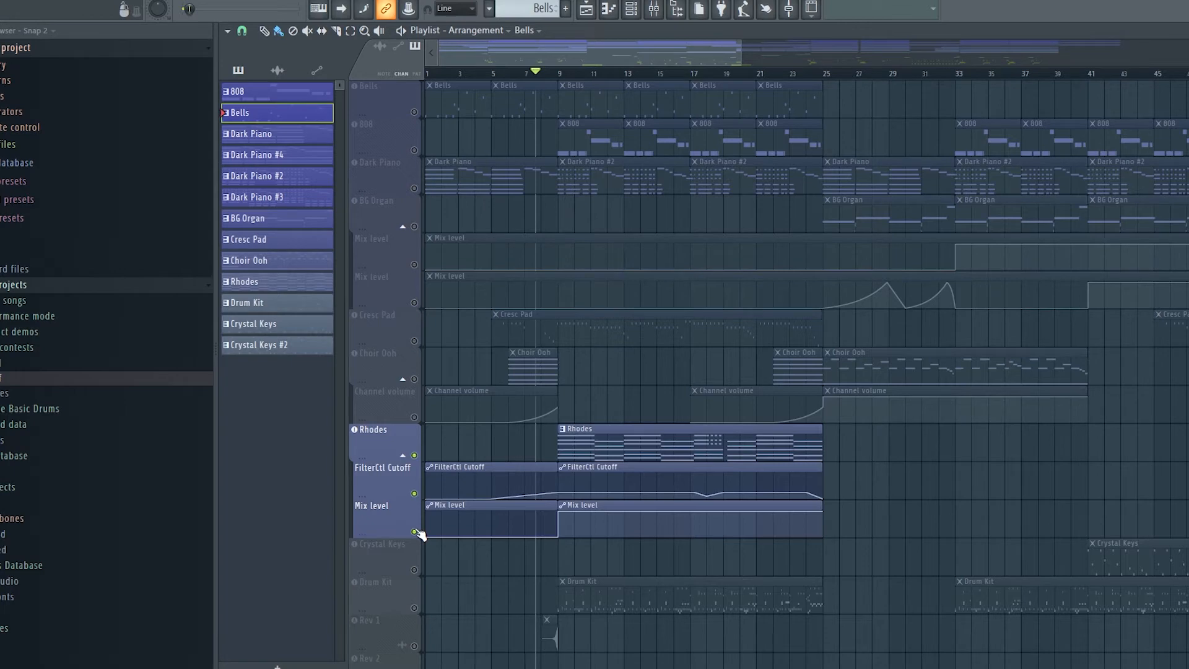
pyautogui.press('space')
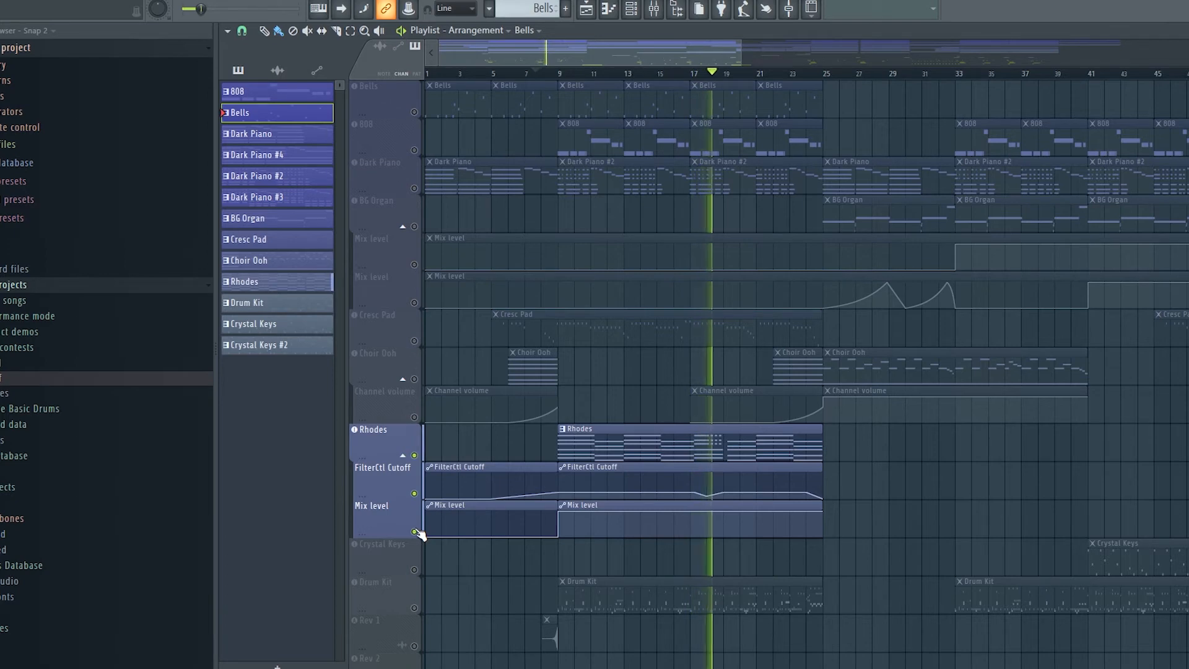
pyautogui.press('space')
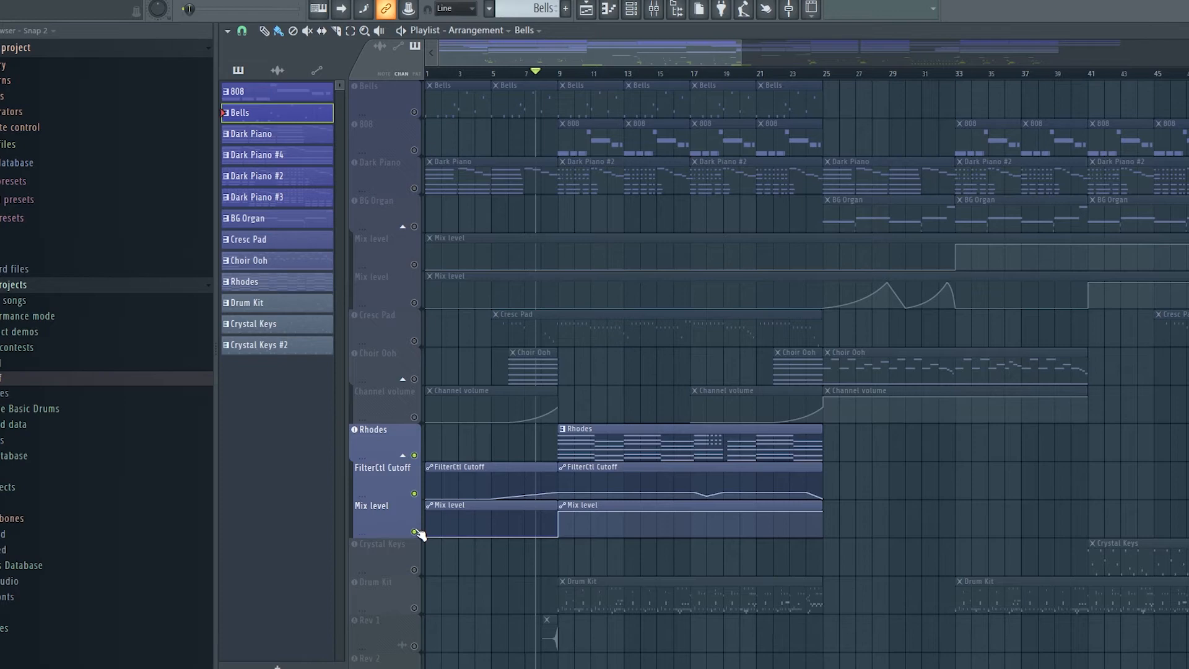
# Unmute Dark Piano alongside Rhodes and its automation tracks, and play them together.
pyautogui.click(415, 189)
pyautogui.press('space')
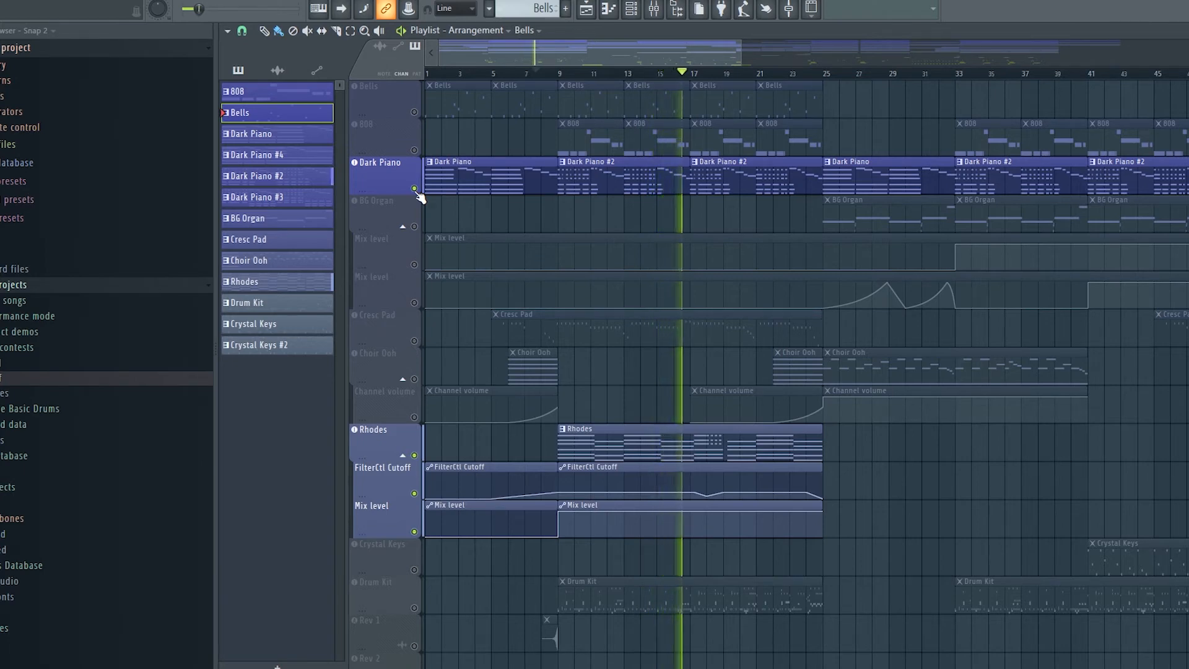
pyautogui.press('space')
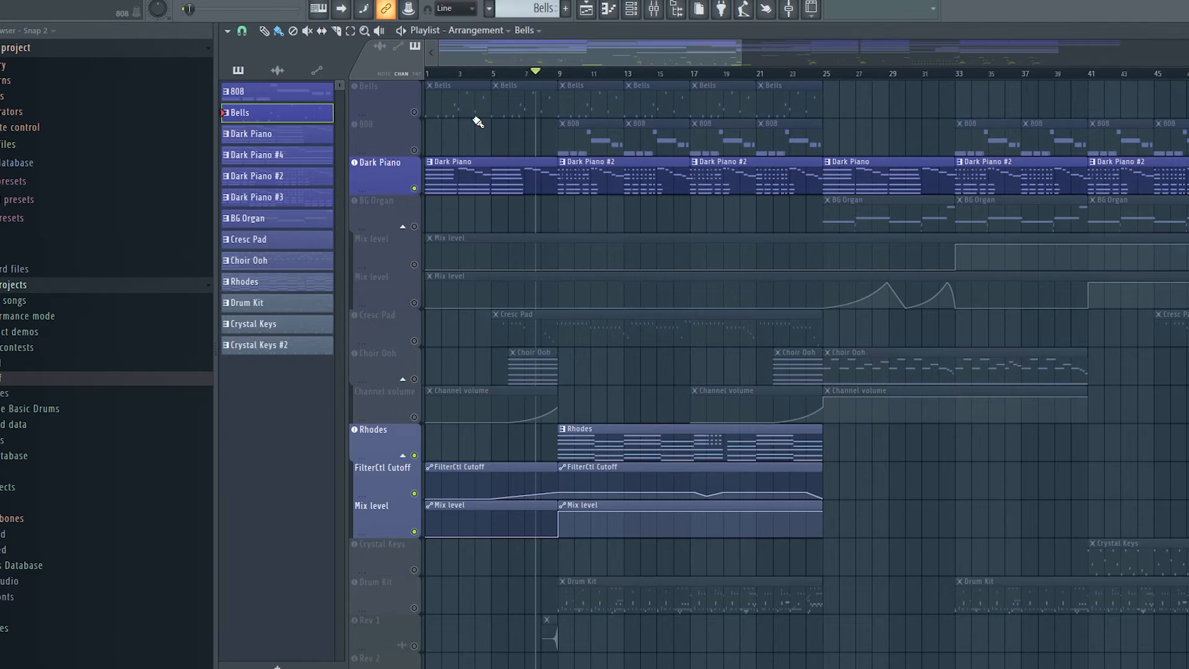
# Solo the Cresc Pad track and play it from bar 5.
pyautogui.click(506, 74)
pyautogui.click(490, 75)
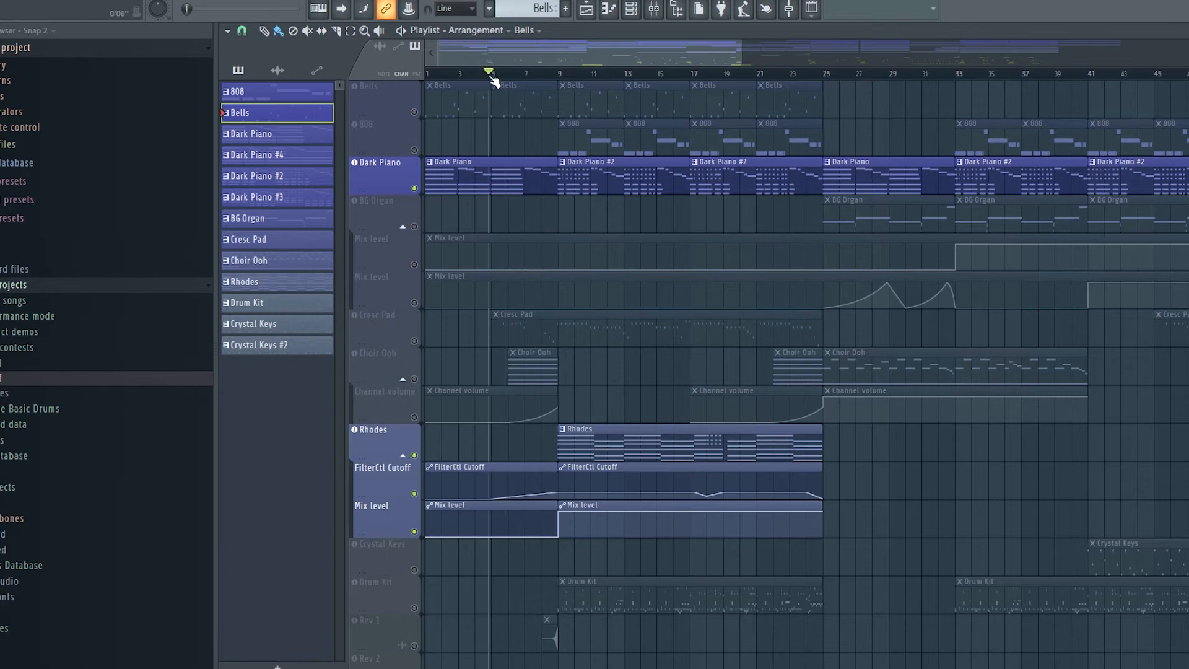
pyautogui.click(416, 342)
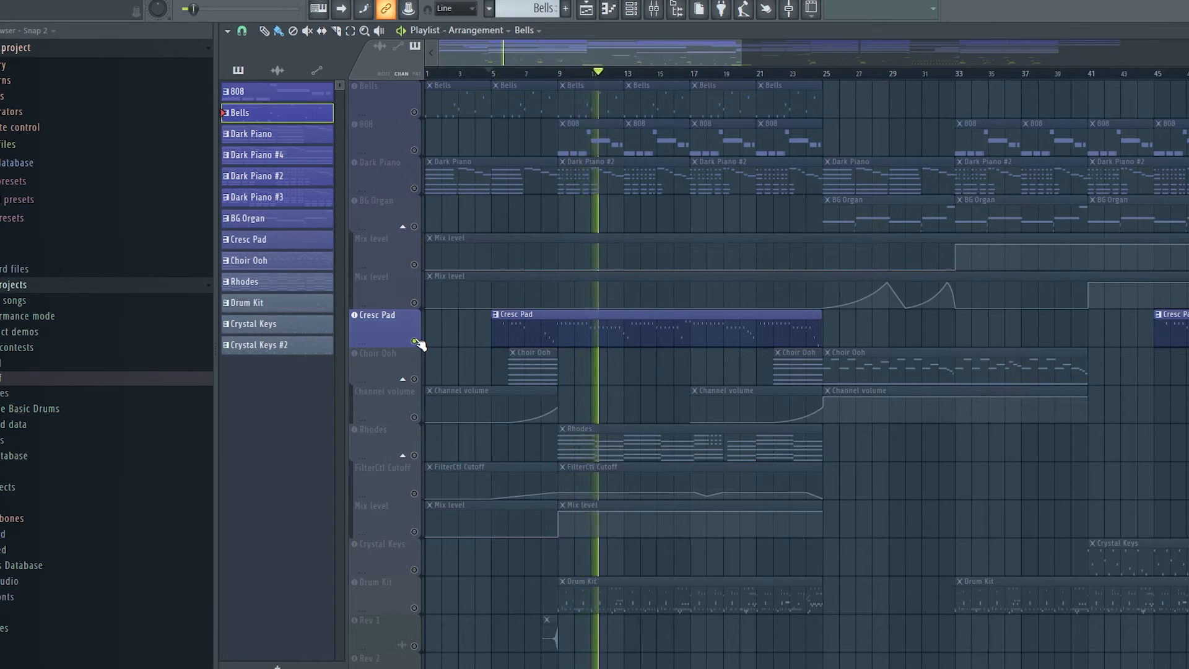
pyautogui.press('space')
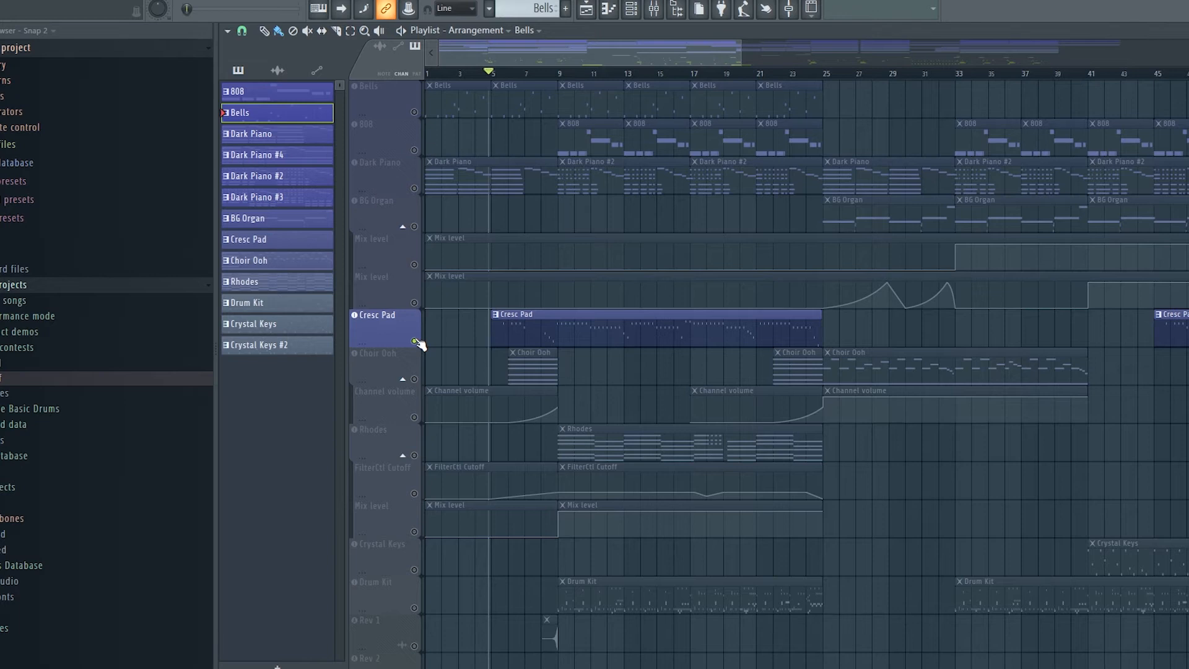
# Turn off the Cresc Pad solo and play the full arrangement from bar 5.
pyautogui.click(415, 342)
pyautogui.rightClick(414, 341)
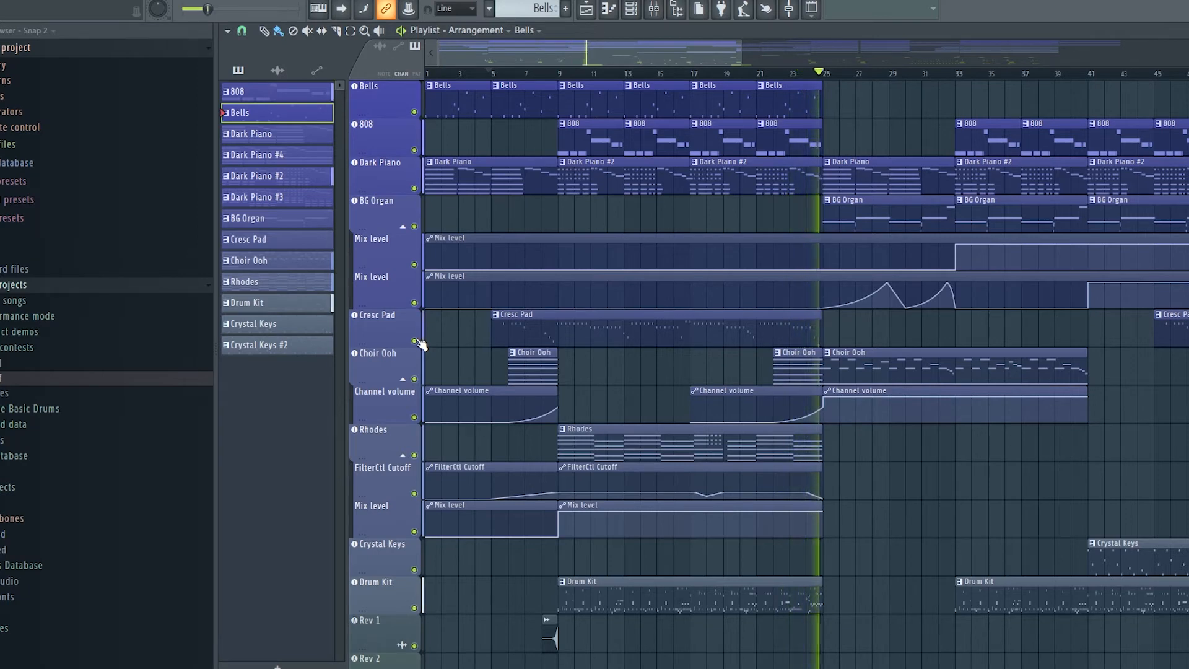
pyautogui.press('space')
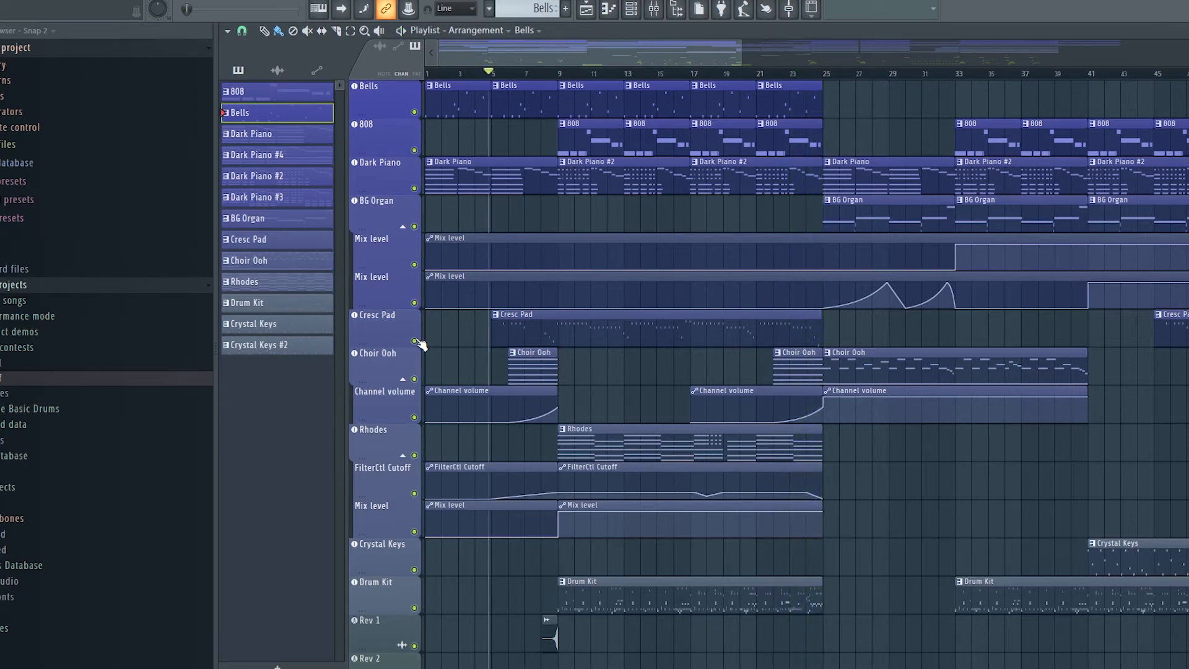
# Solo the Choir Ooh track, unmute its Channel volume automation track, and play both from just after bar 21.
pyautogui.scroll(-3, 522, 448)
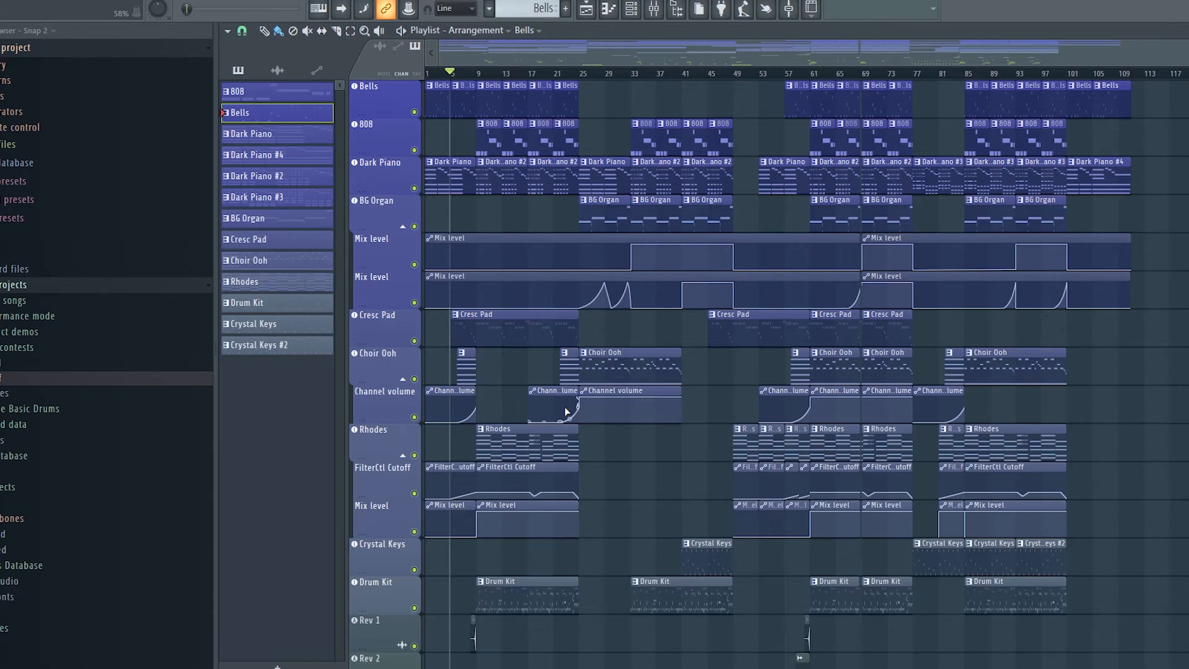
pyautogui.scroll(8, 565, 412)
pyautogui.scroll(-6, 565, 412)
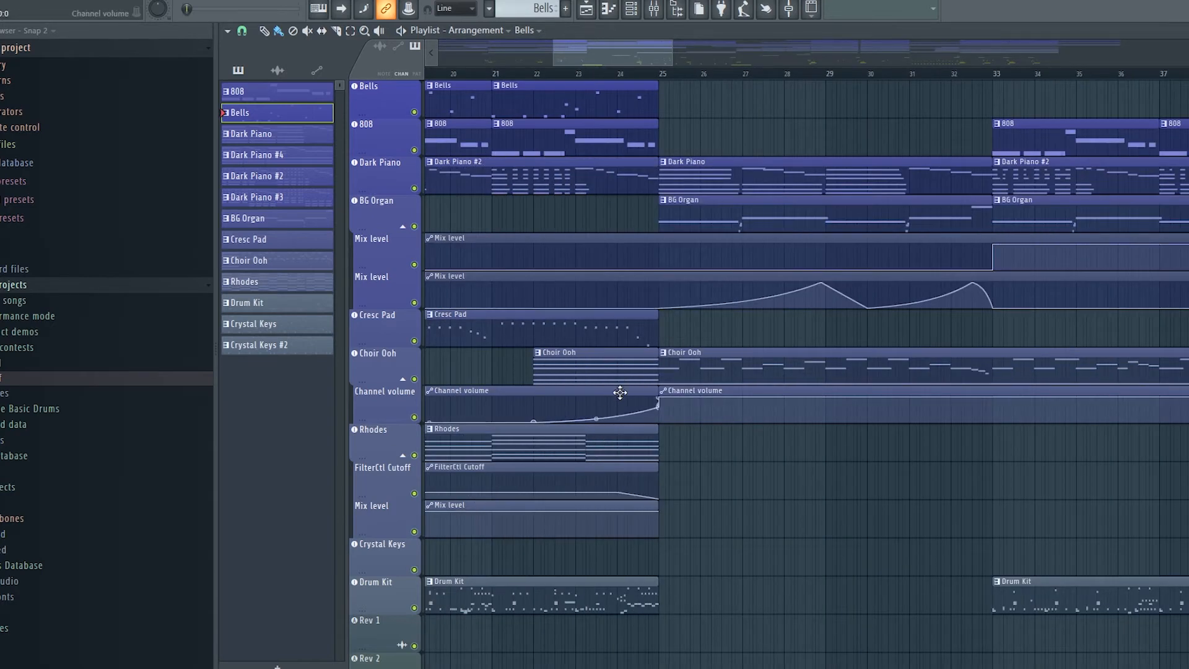
pyautogui.scroll(-2, 619, 393)
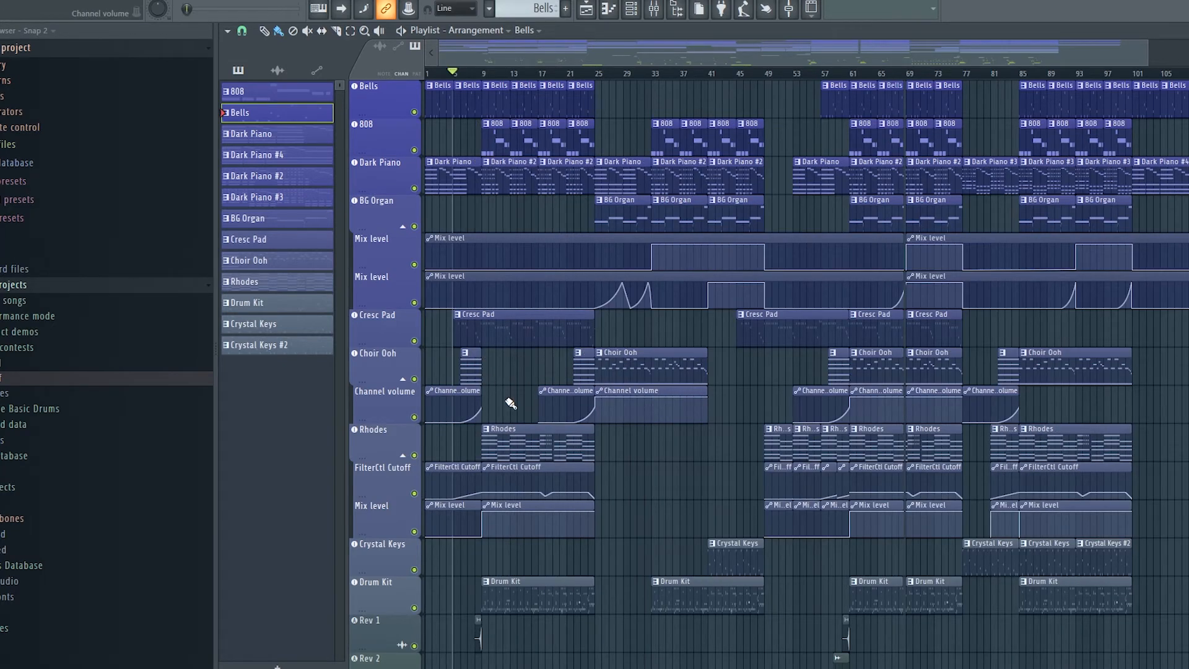
pyautogui.scroll(3, 540, 395)
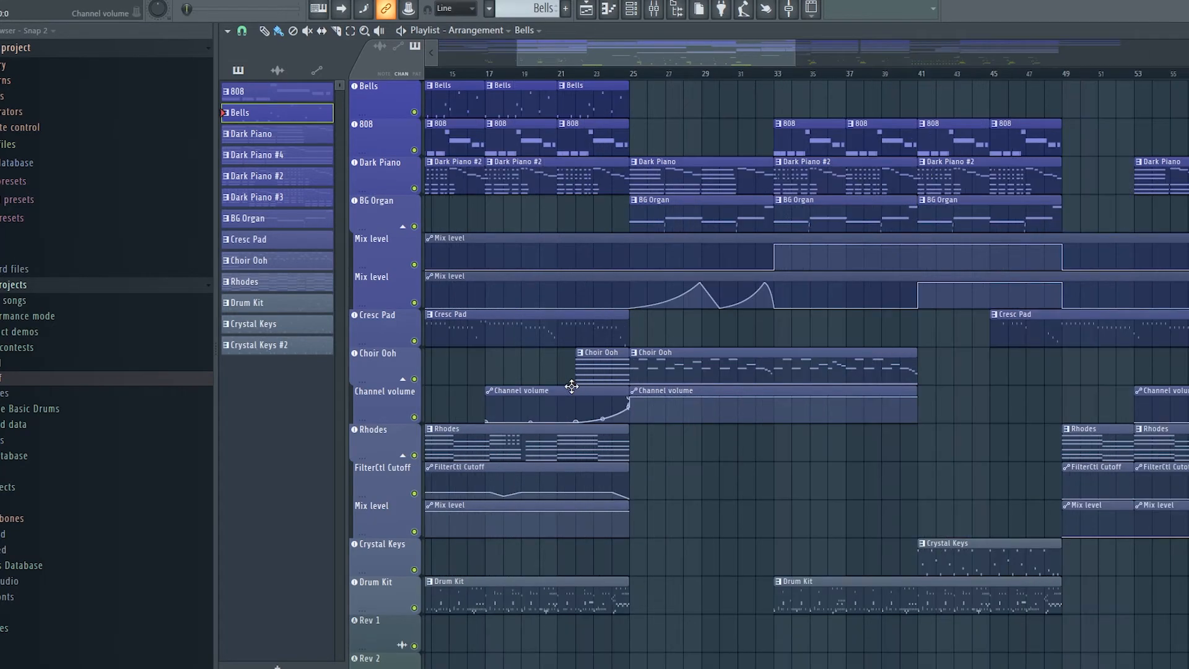
pyautogui.click(565, 74)
pyautogui.keyDown('ctrl'); pyautogui.click(414, 380); pyautogui.keyUp('ctrl')
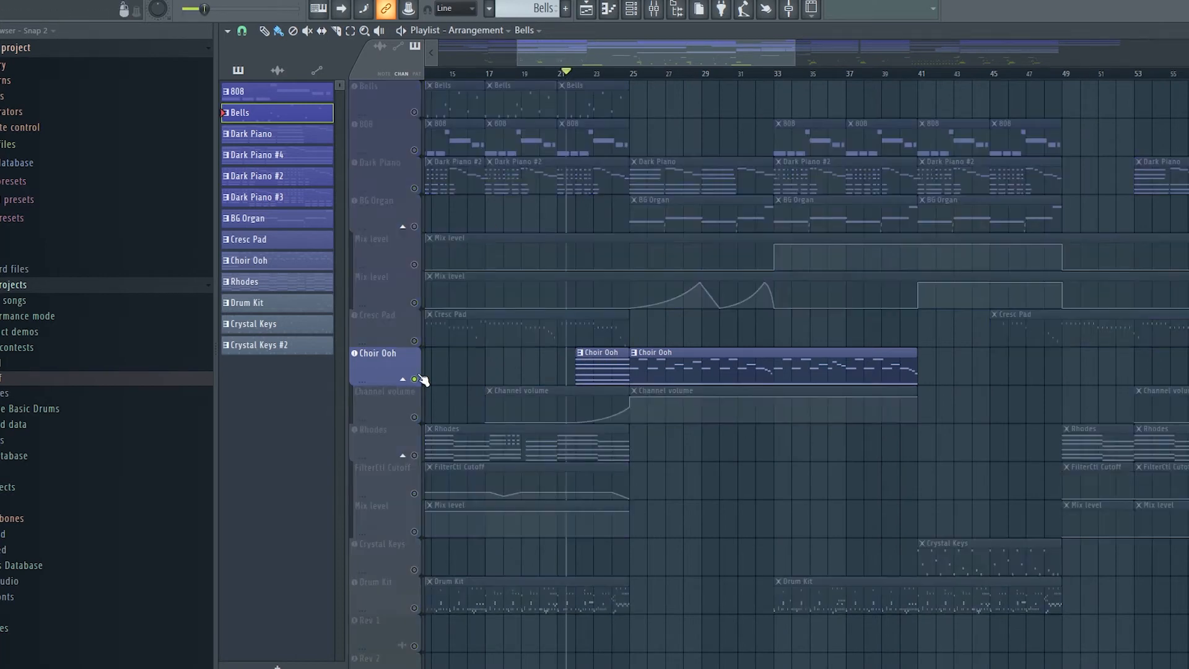
pyautogui.click(414, 417)
pyautogui.press('space')
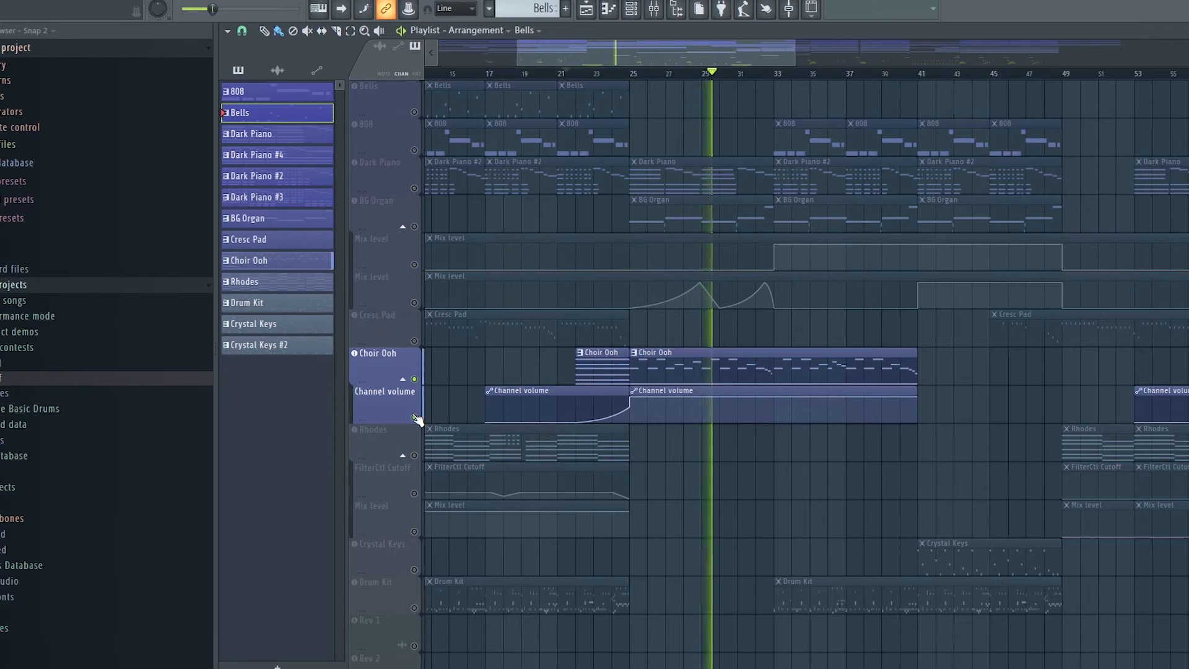
pyautogui.press('space')
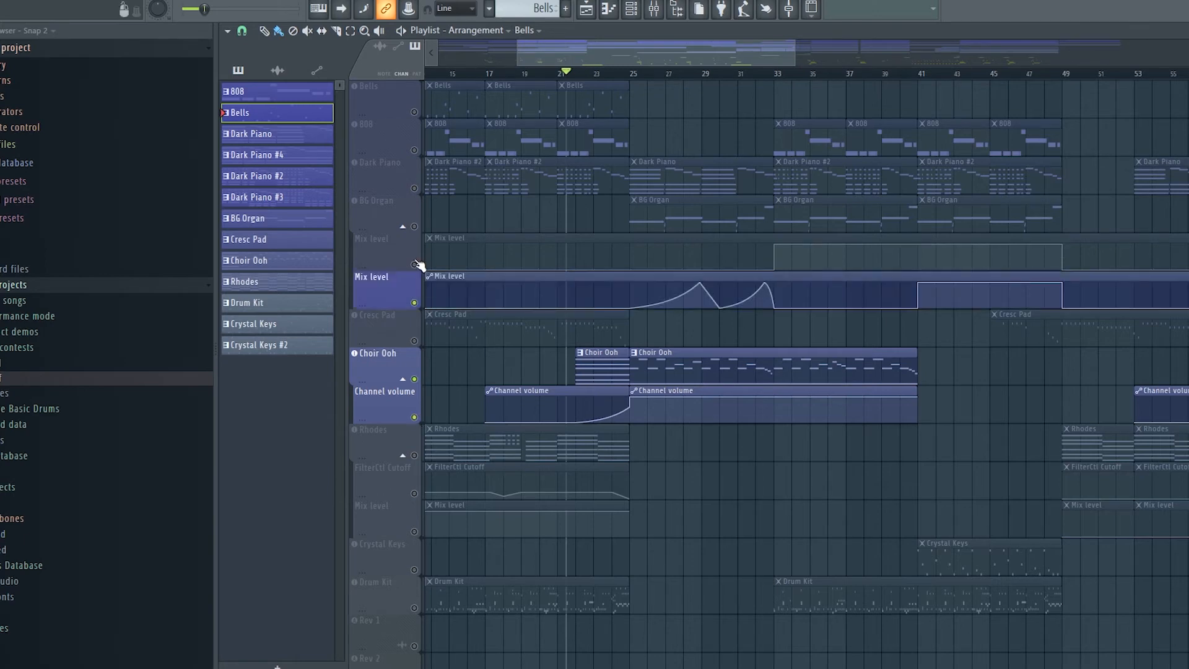
# Solo the BG Organ track with its two Mix level automation tracks and play them from just before bar 25.
pyautogui.click(402, 228)
pyautogui.click(402, 227)
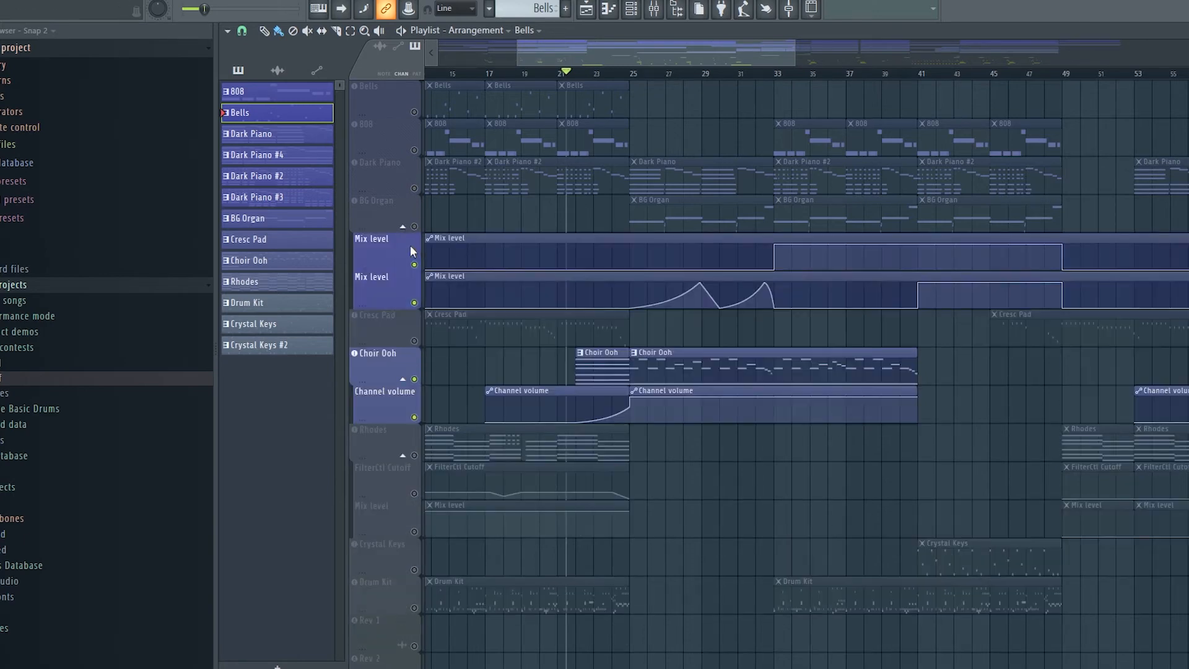
pyautogui.click(416, 230)
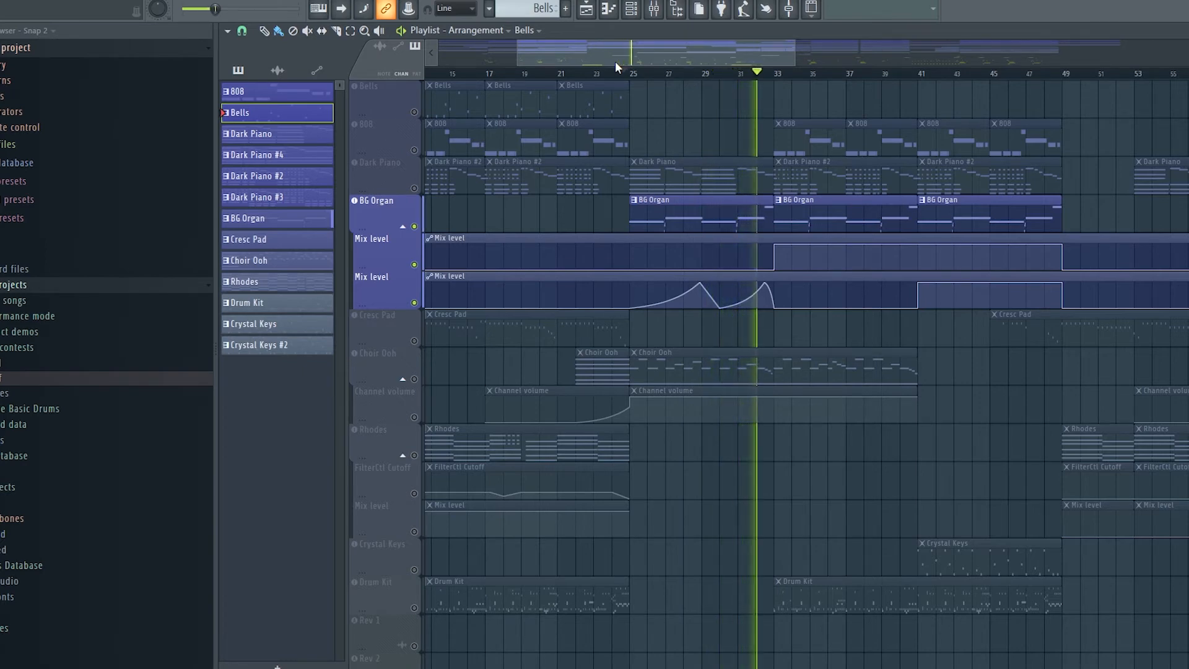
pyautogui.press('space')
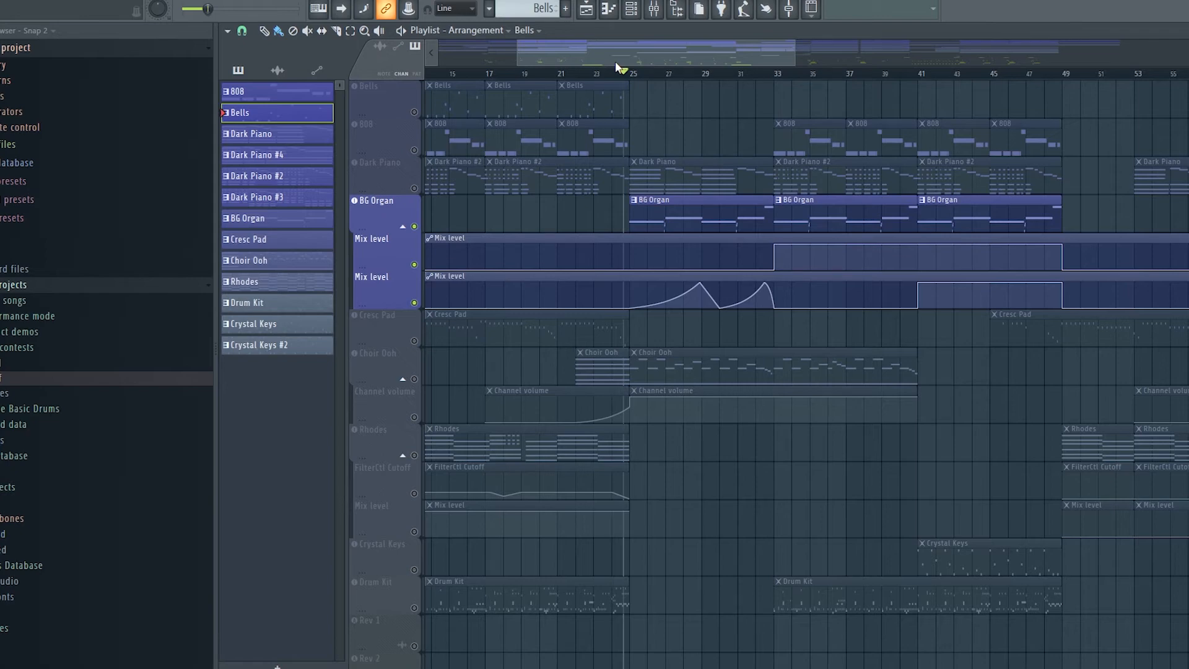
# Unmute all tracks and play the full arrangement from just before bar 25.
pyautogui.rightClick(417, 228)
pyautogui.rightClick(417, 228)
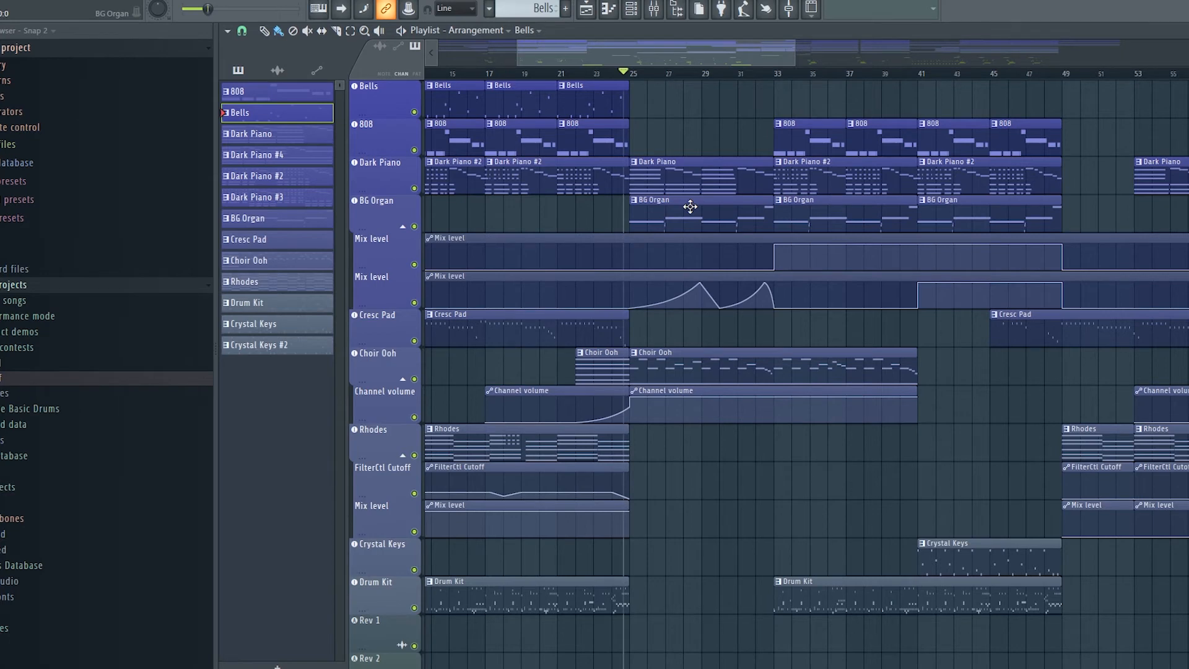
pyautogui.press('space')
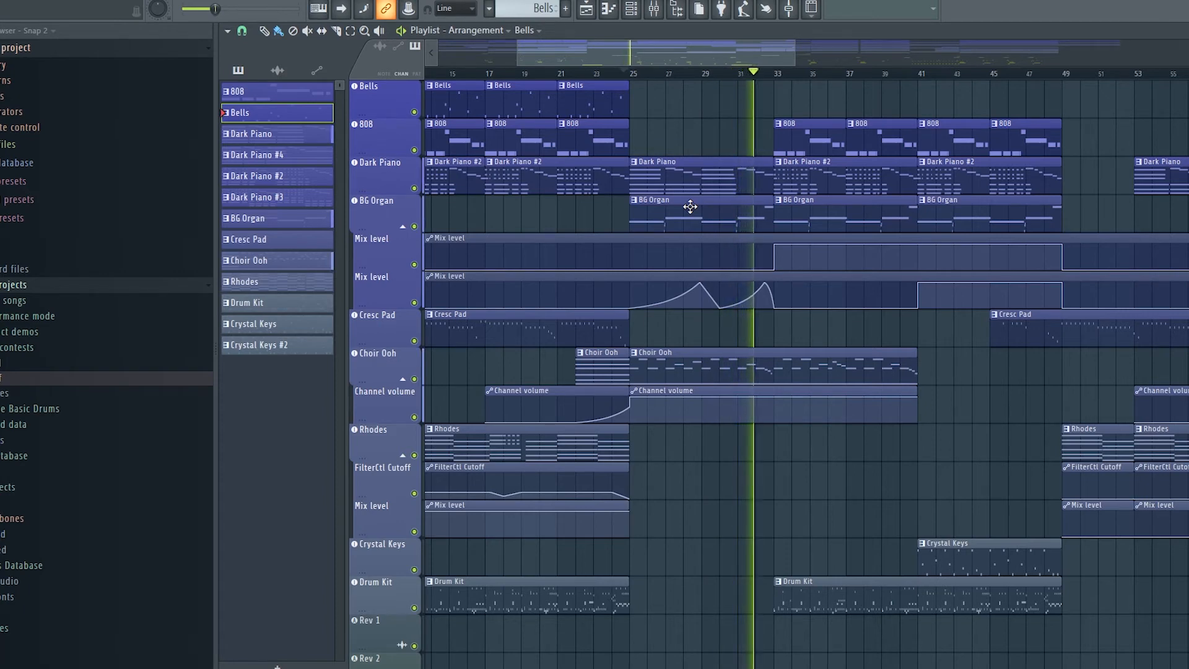
pyautogui.press('space')
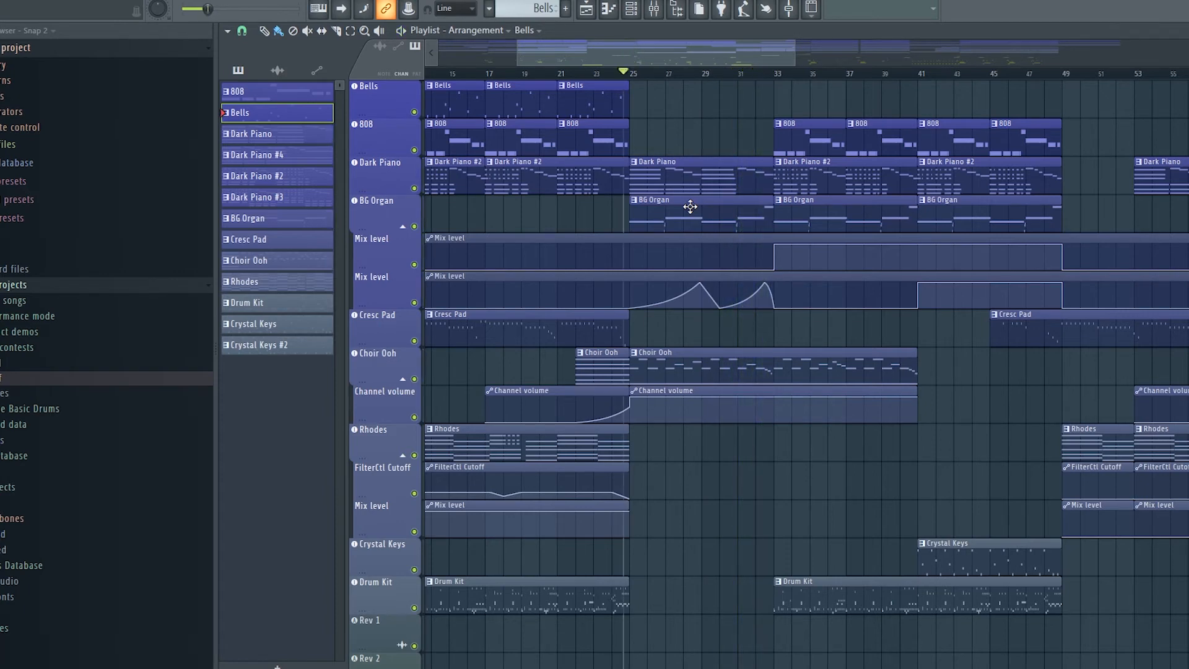
# Examine the whole arrangement down to the reverse, SFX and percussion tracks, and look closely at the Crystal Keys clip at bar 41.
pyautogui.keyDown('ctrl'); pyautogui.scroll(-4, 969, 334); pyautogui.keyUp('ctrl')
pyautogui.scroll(-5, 850, 334)
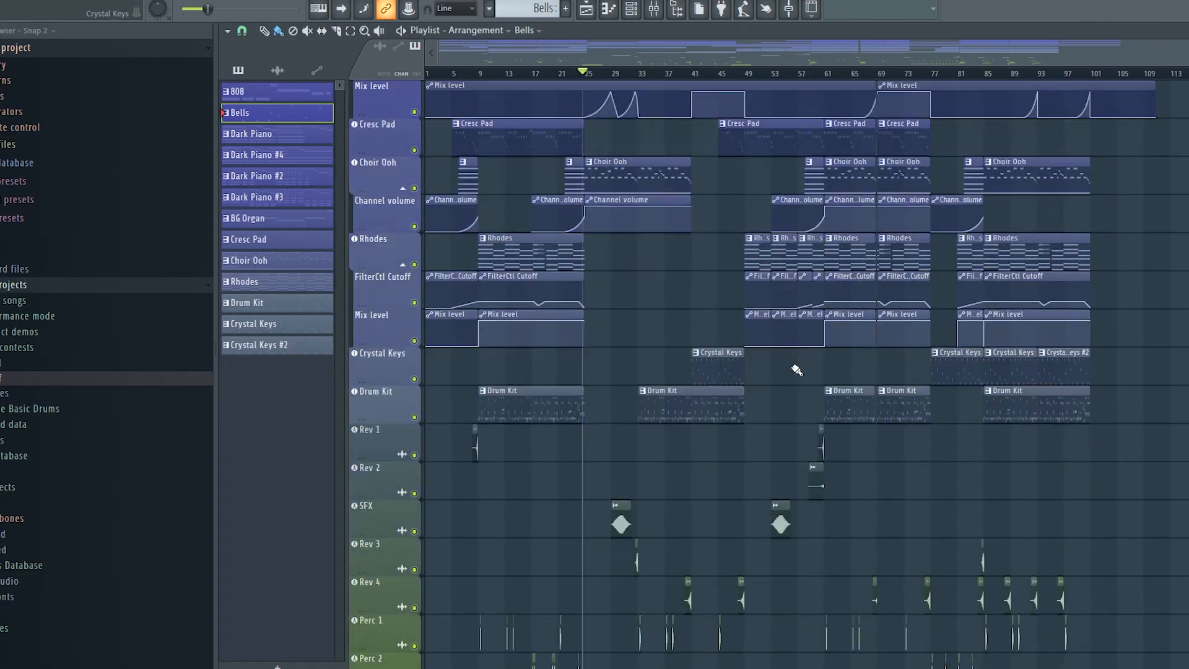
pyautogui.scroll(-3, 797, 370)
pyautogui.scroll(5, 673, 411)
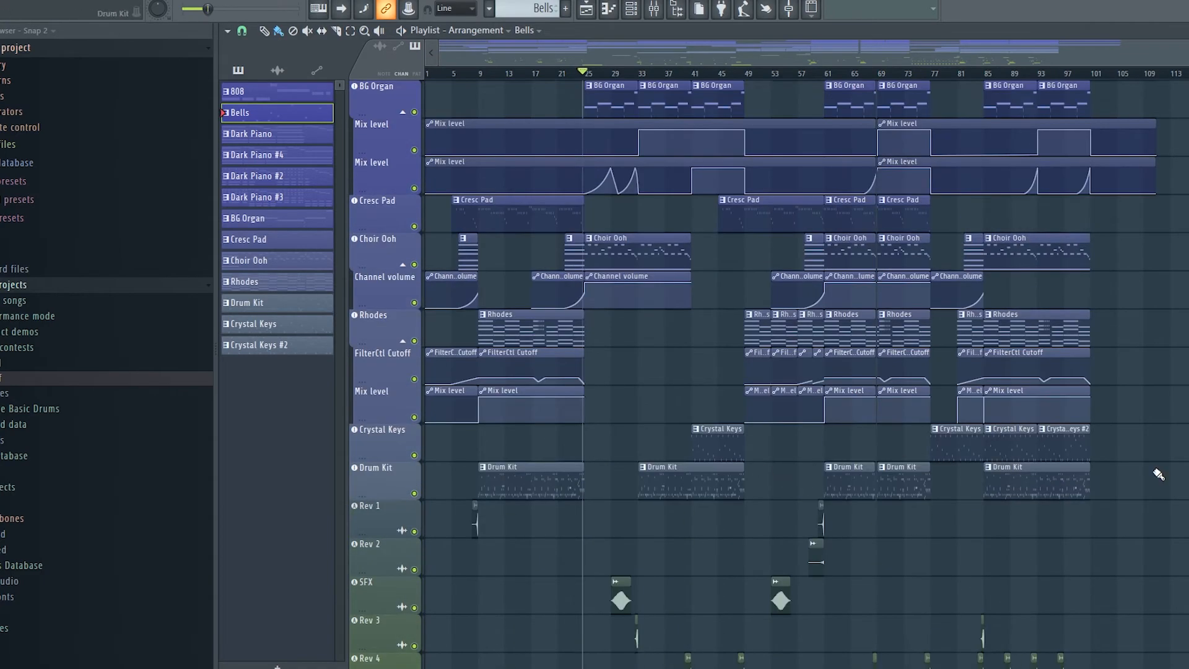
pyautogui.scroll(2, 1102, 567)
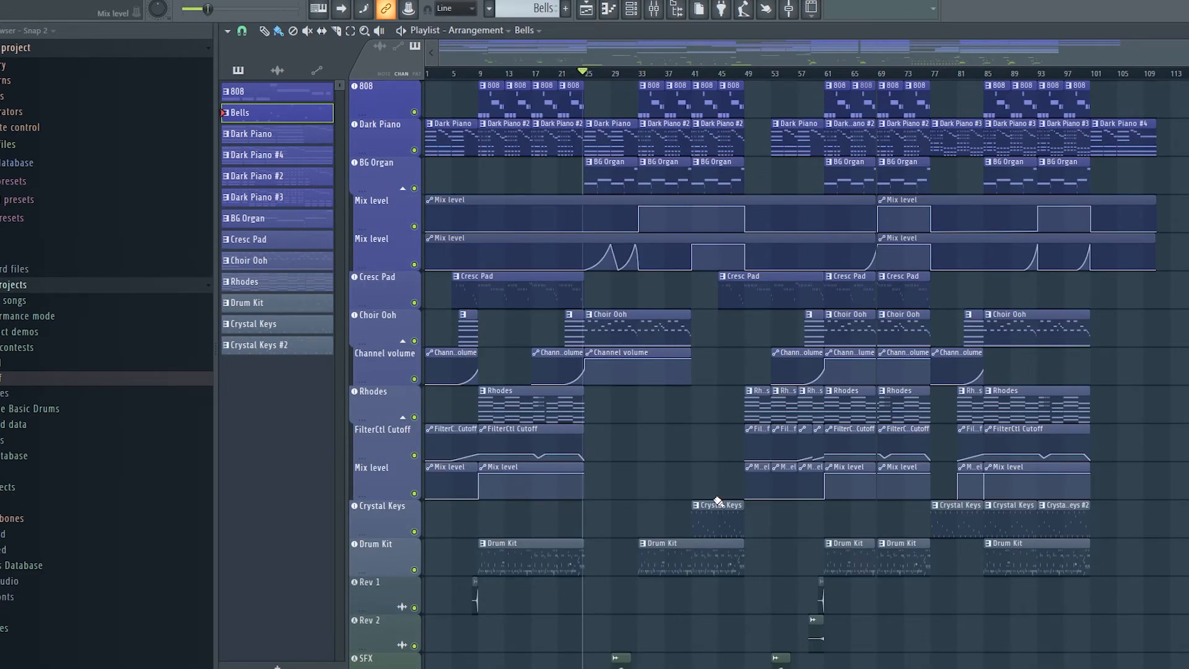
pyautogui.scroll(1, 718, 502)
pyautogui.keyDown('ctrl'); pyautogui.scroll(4, 708, 576); pyautogui.keyUp('ctrl')
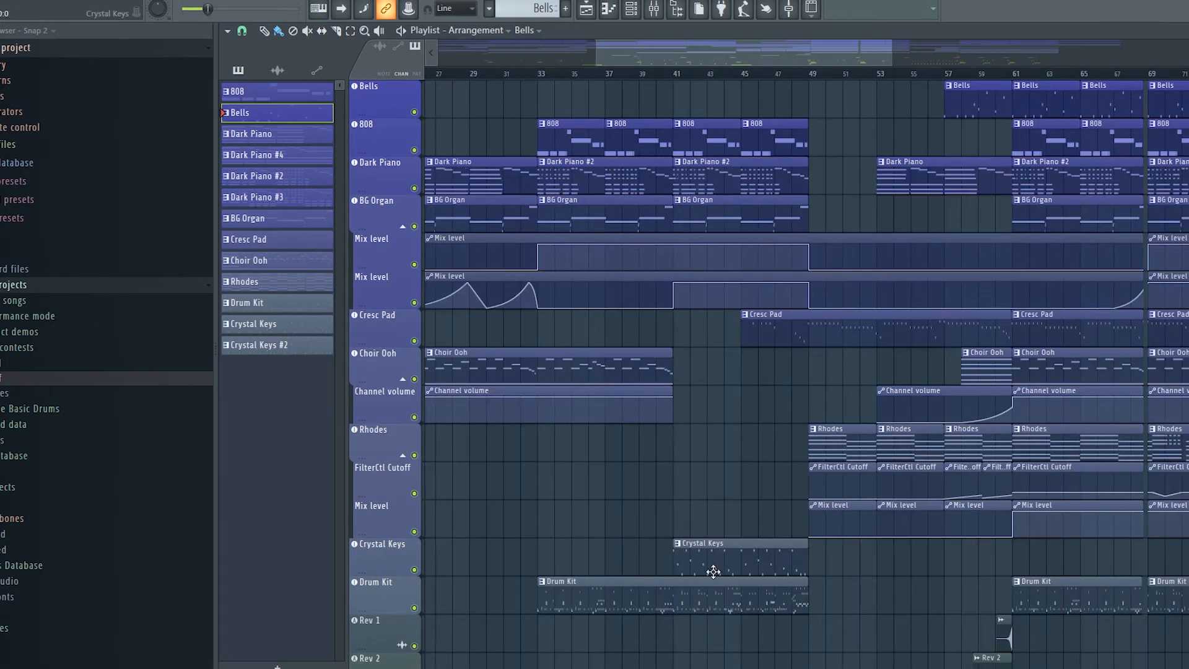
pyautogui.keyDown('ctrl'); pyautogui.scroll(4, 714, 571); pyautogui.keyUp('ctrl')
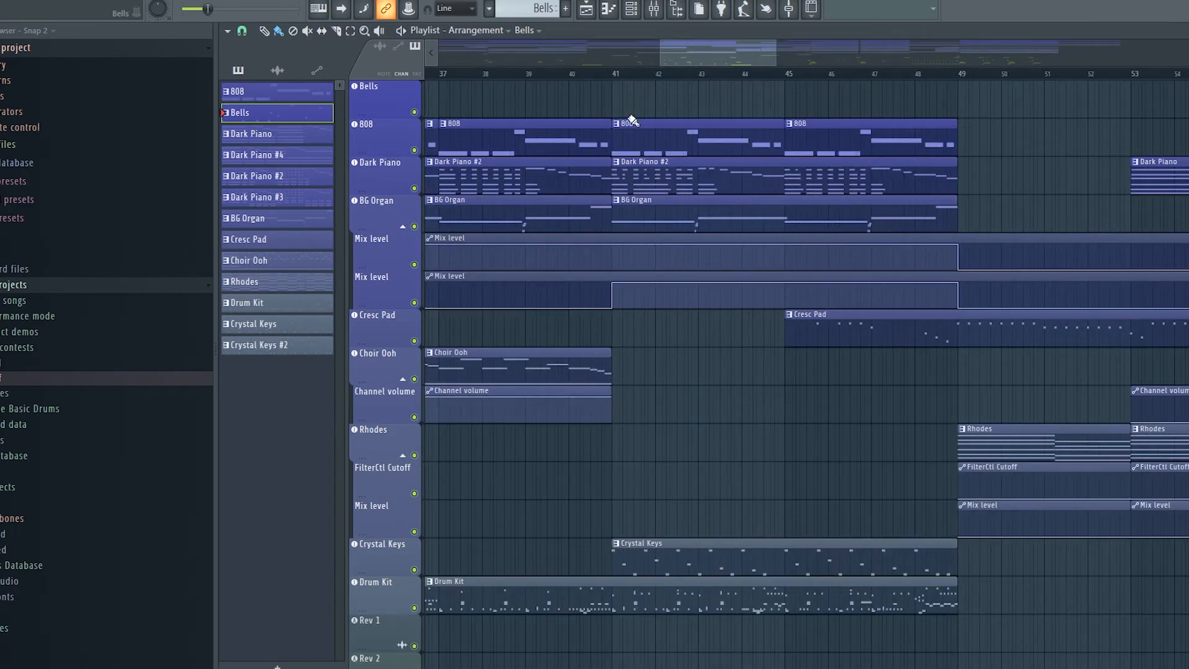
pyautogui.keyDown('ctrl'); pyautogui.scroll(-7, 798, 339); pyautogui.keyUp('ctrl')
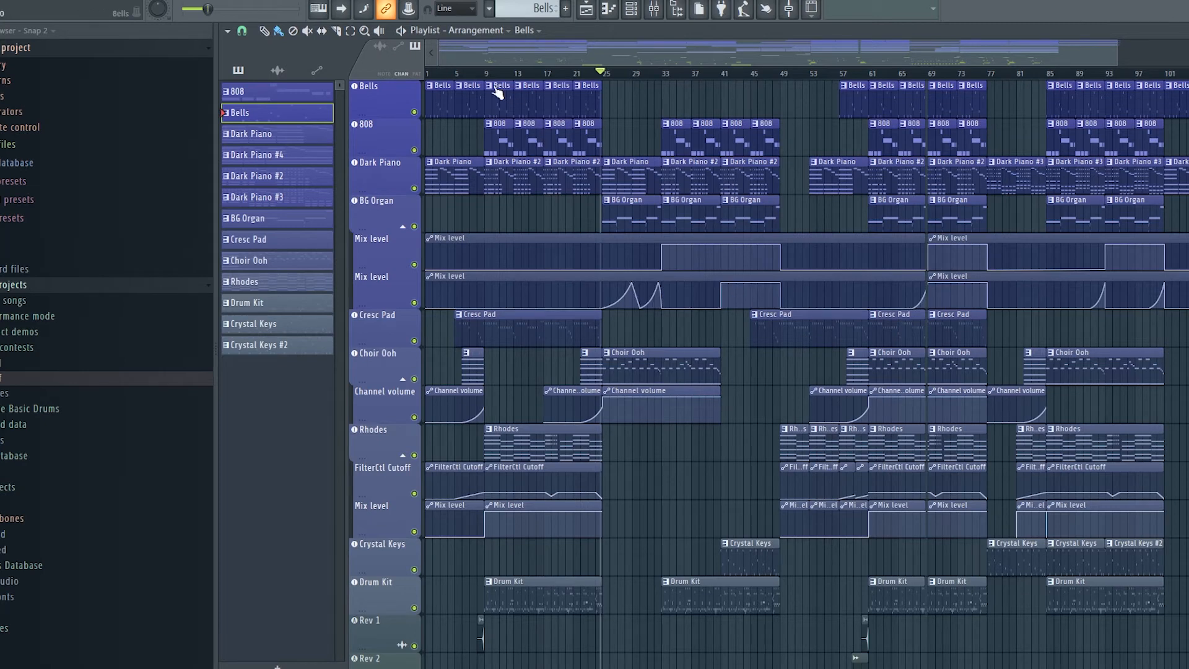
# Highlight the section from bar 33 to bar 49, clear the selection, and play the arrangement from bar 33.
pyautogui.keyDown('ctrl'); pyautogui.moveTo(486, 76); pyautogui.dragTo(783, 77); pyautogui.keyUp('ctrl')
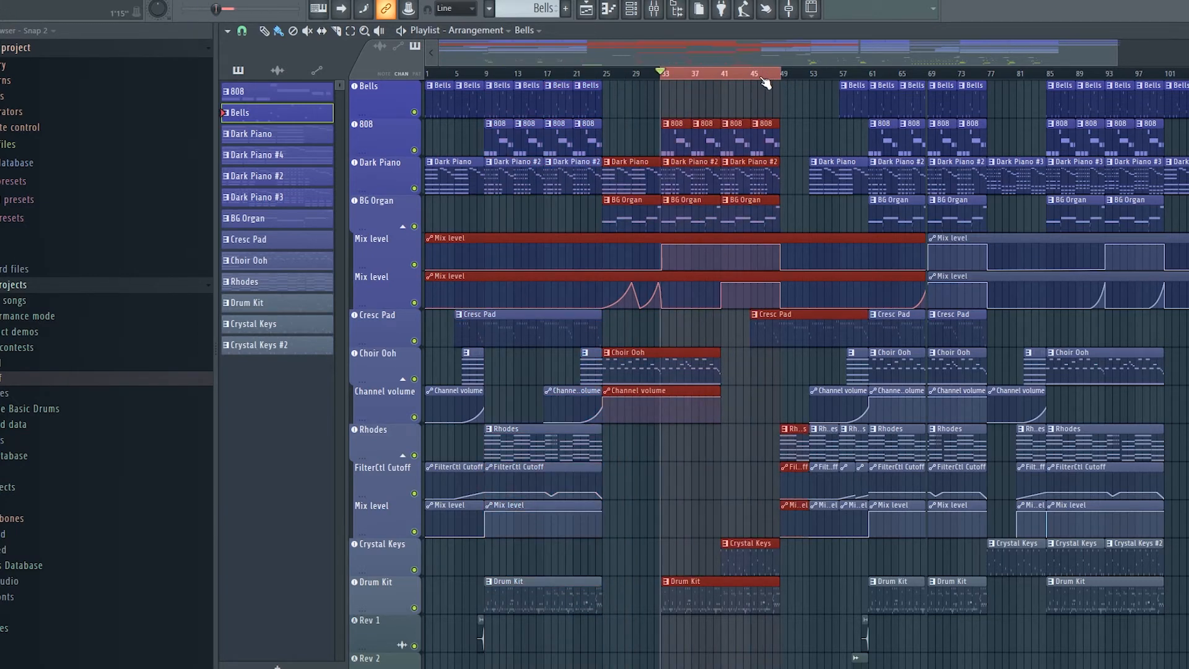
pyautogui.hotkey('ctrl', 'd')
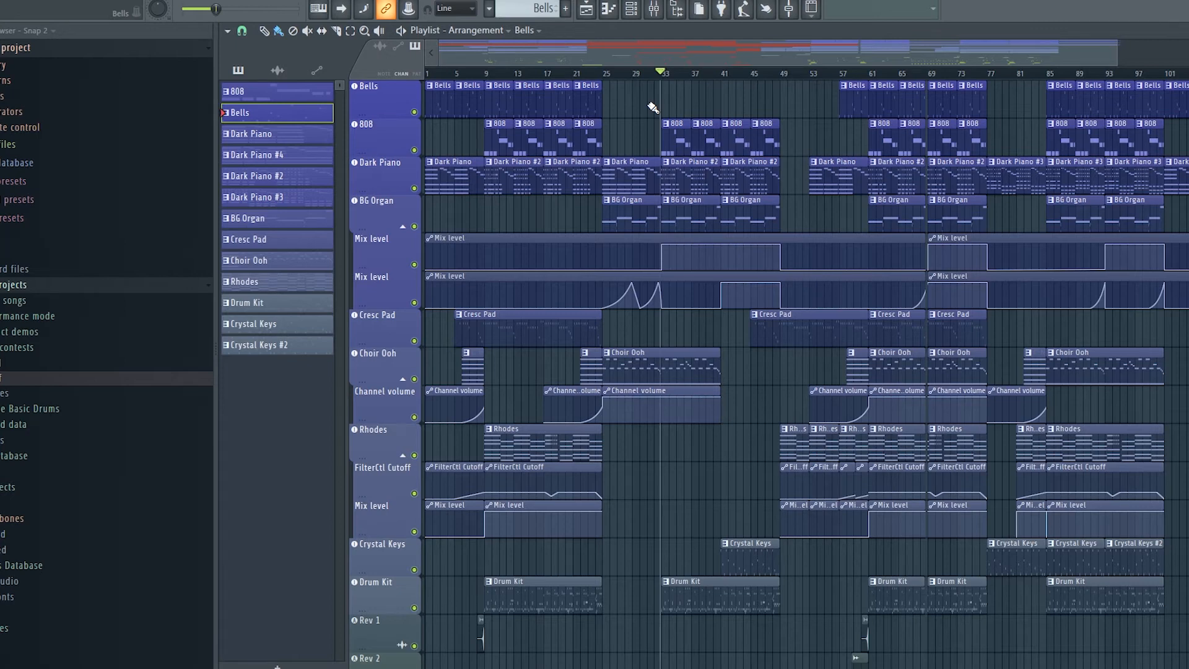
pyautogui.press('space')
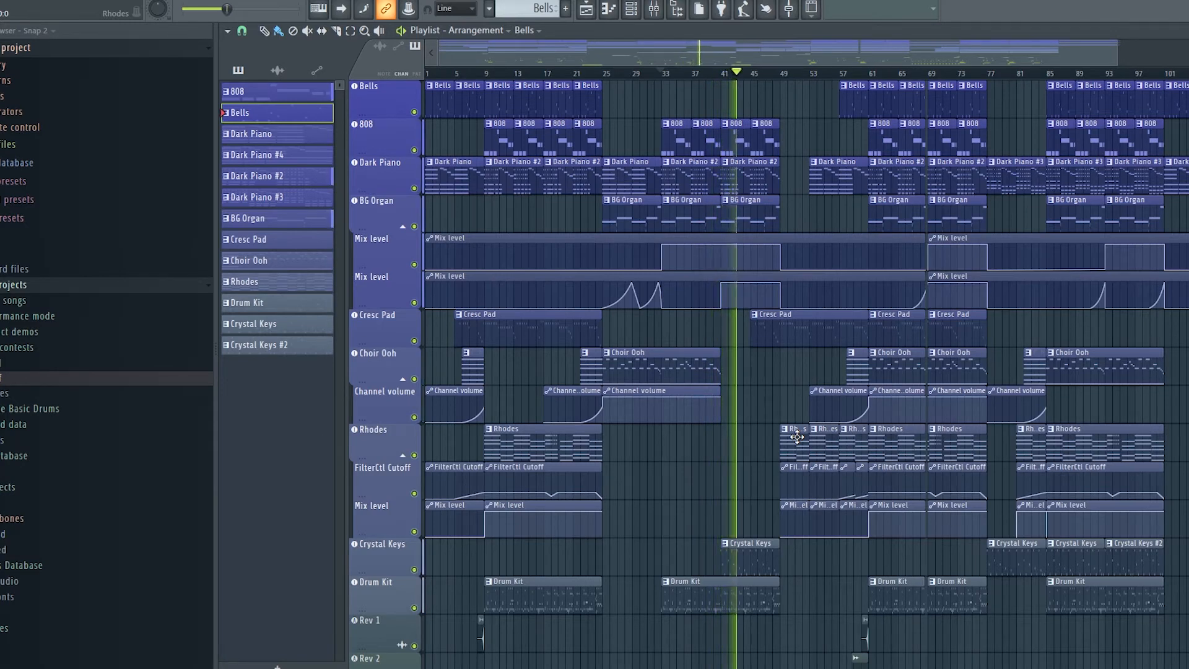
pyautogui.scroll(-2, 755, 568)
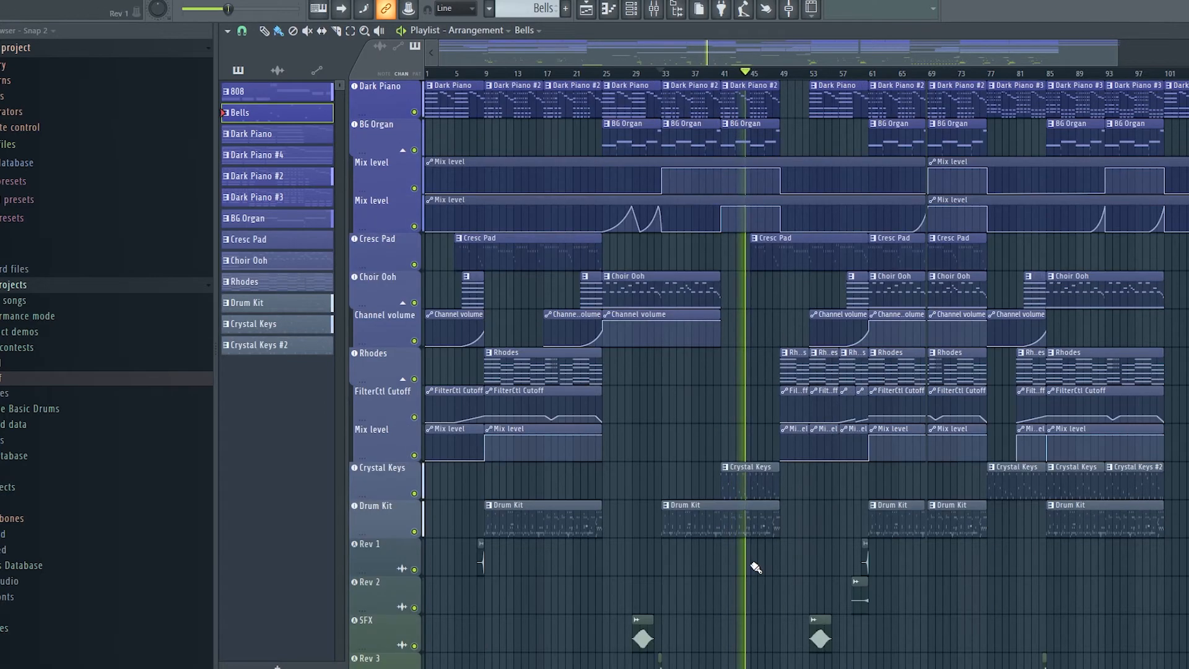
pyautogui.scroll(5, 759, 481)
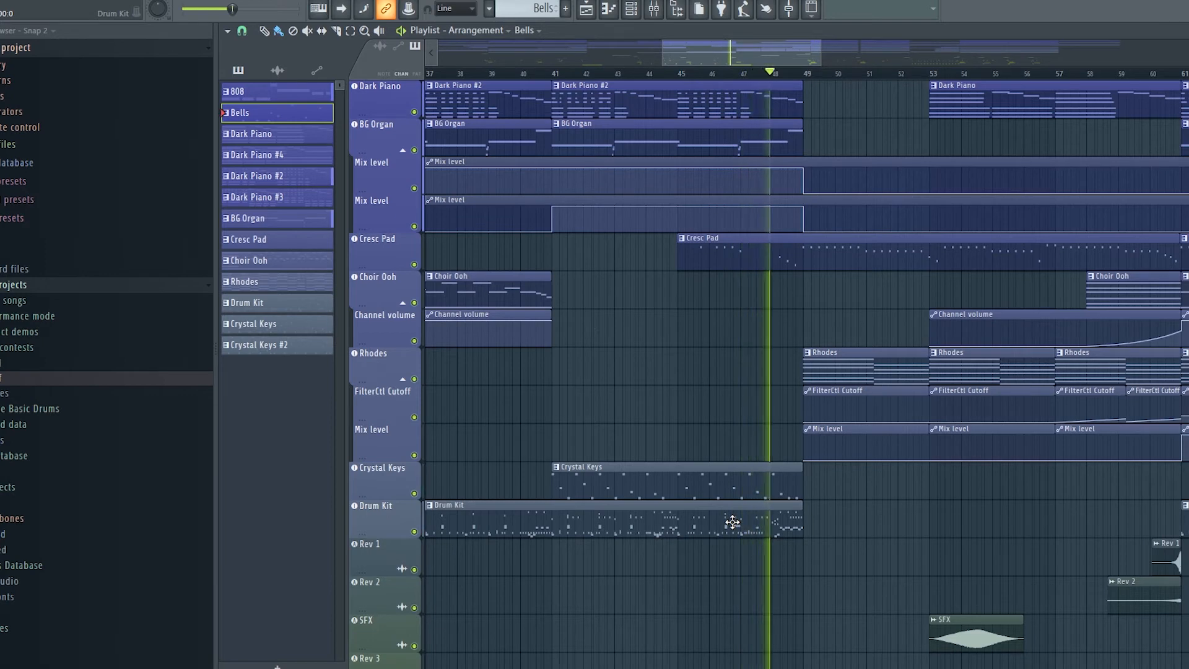
pyautogui.press('space')
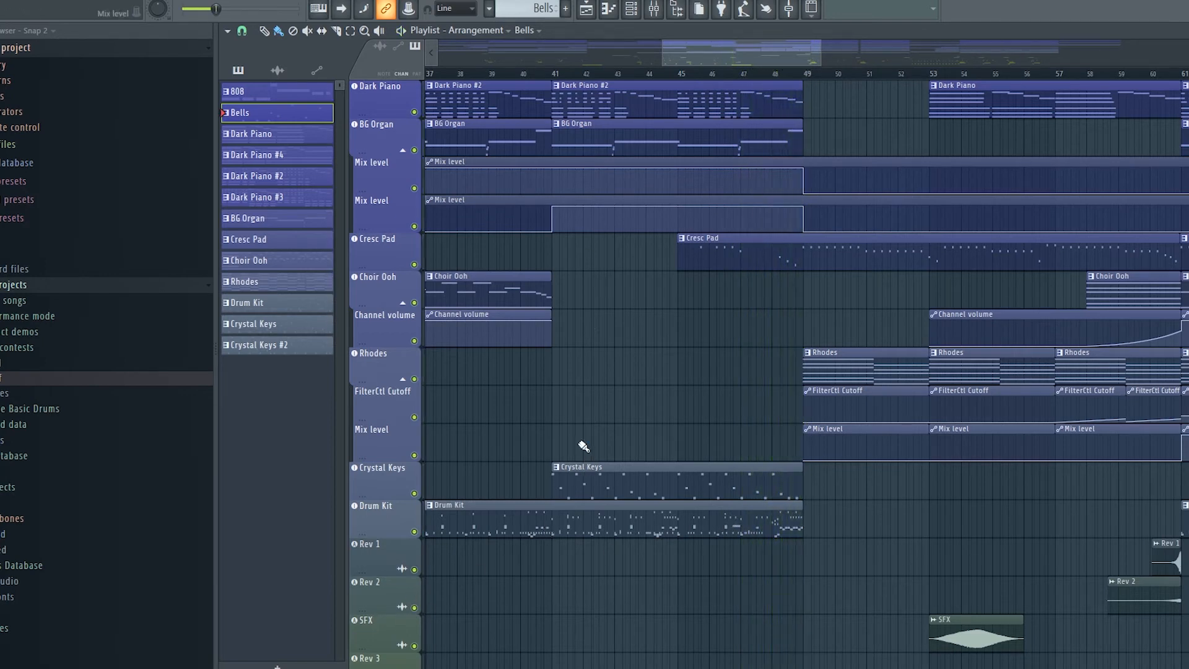
# Select the Rhodes and FilterCtl Cutoff clips at bar 49 and examine how the parts around them are arranged.
pyautogui.scroll(2, 629, 353)
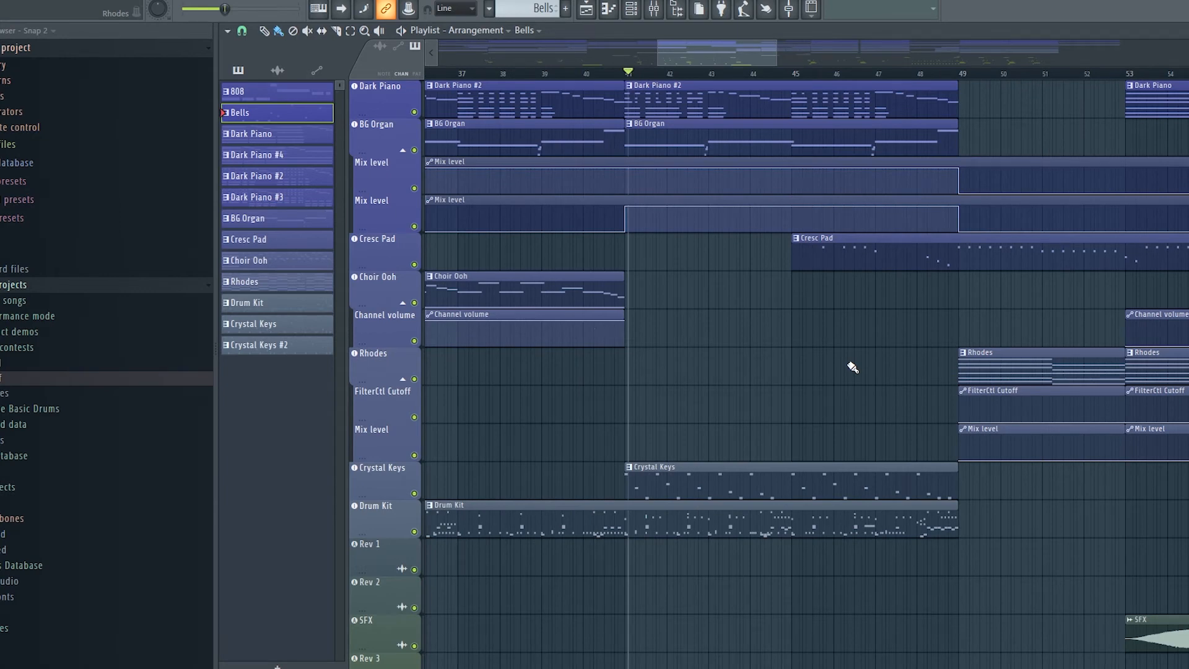
pyautogui.moveTo(726, 423); pyautogui.dragTo(991, 370)
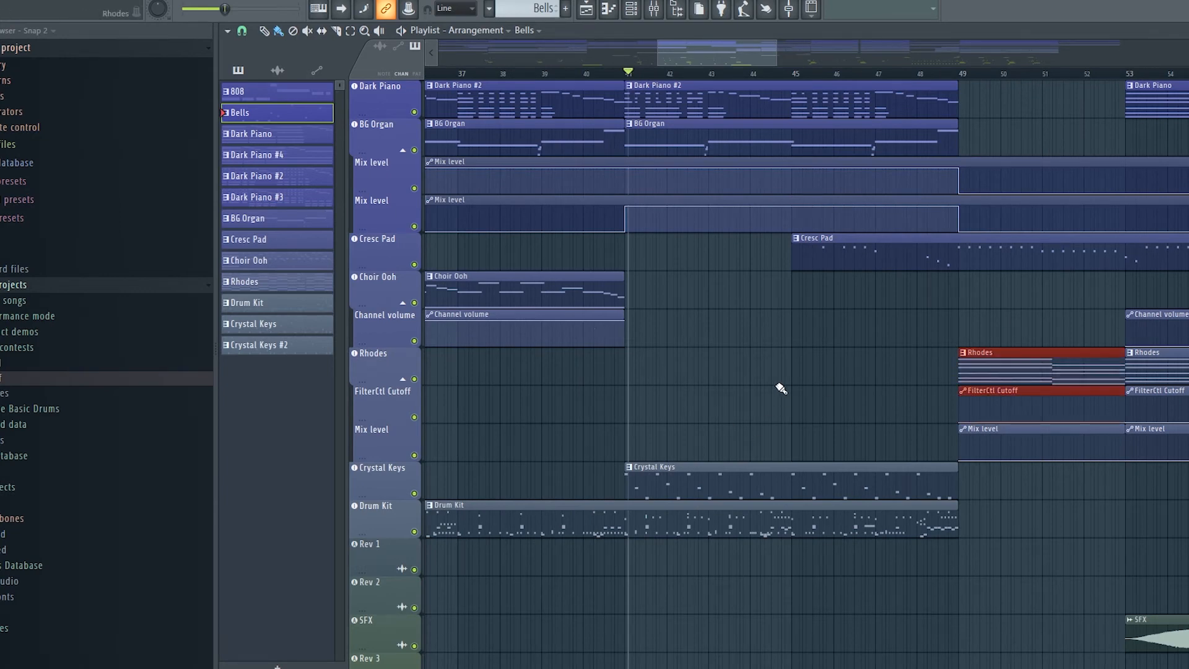
pyautogui.scroll(-6, 791, 364)
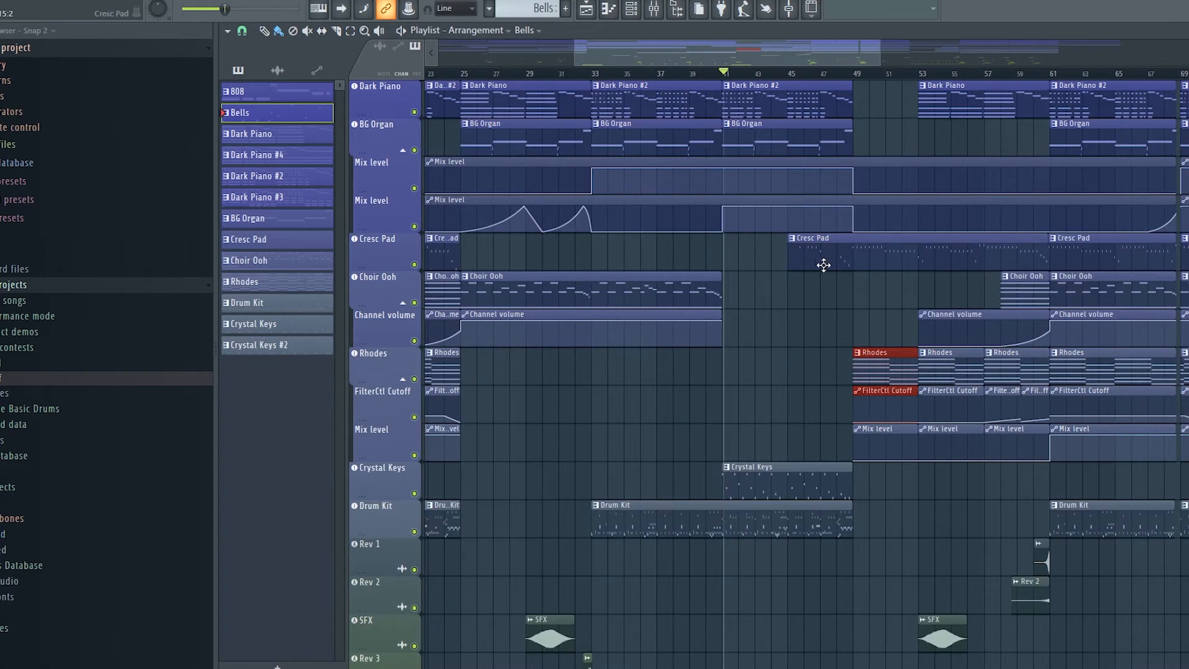
pyautogui.scroll(4, 791, 265)
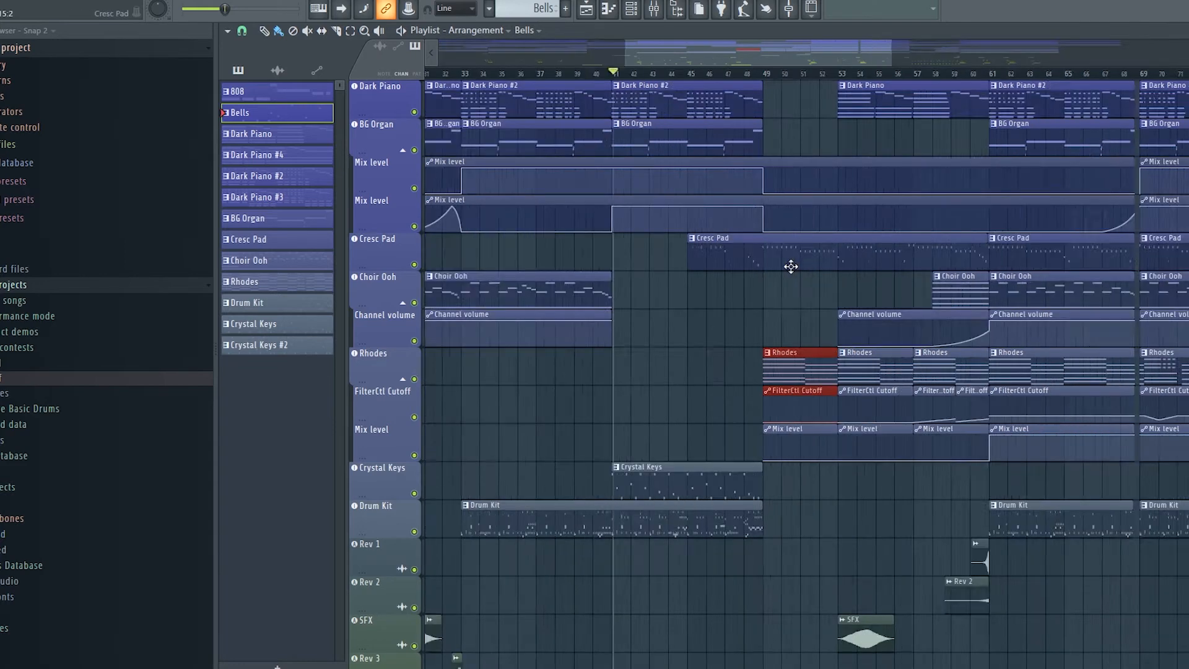
pyautogui.scroll(3, 692, 321)
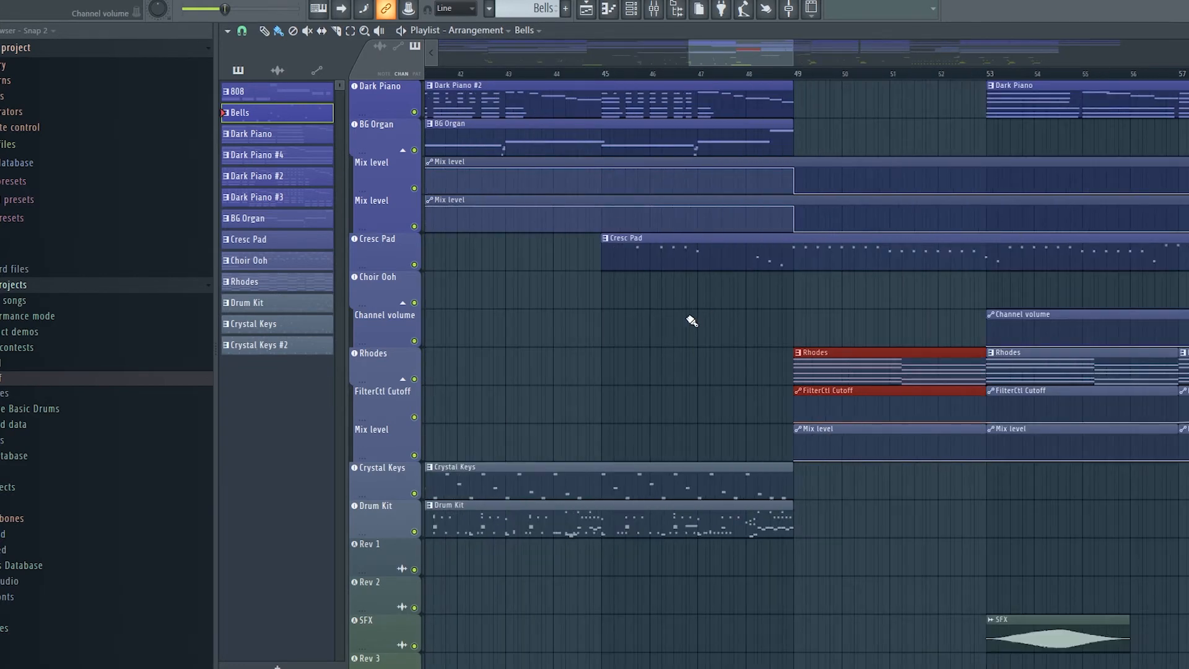
# Examine the whole arrangement, from the Bells and 808 tracks down to the reverse, percussion and Hey tracks.
pyautogui.scroll(-3, 692, 321)
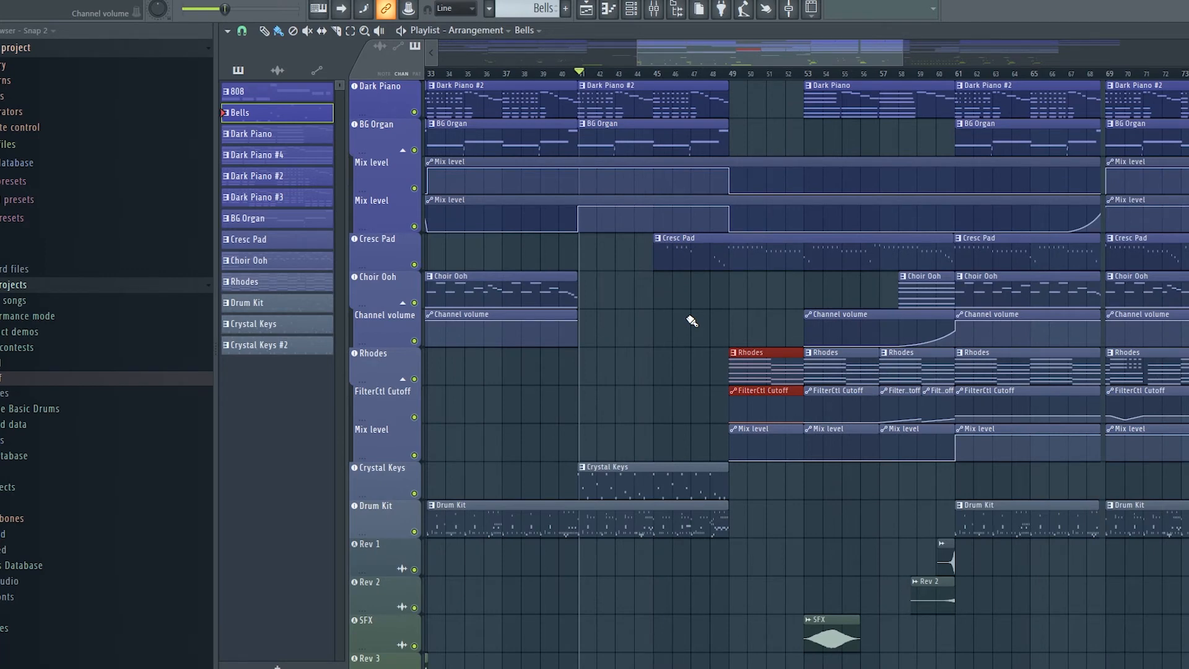
pyautogui.scroll(2, 692, 321)
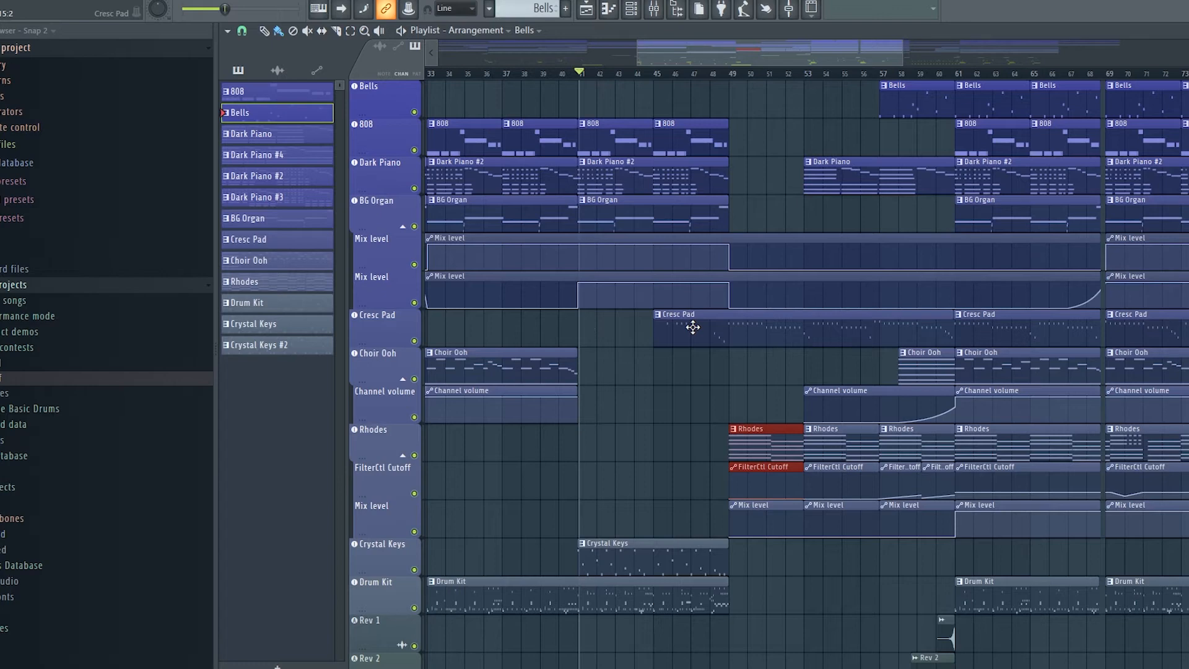
pyautogui.scroll(-3, 711, 376)
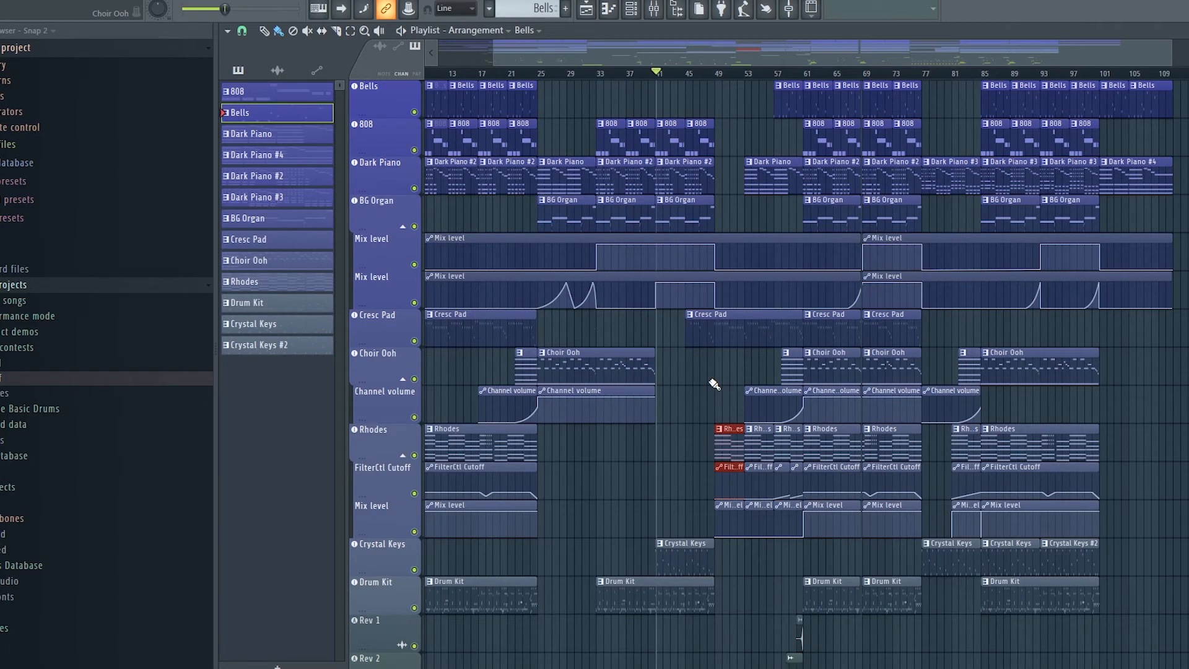
pyautogui.scroll(-1, 715, 387)
pyautogui.scroll(-5, 717, 527)
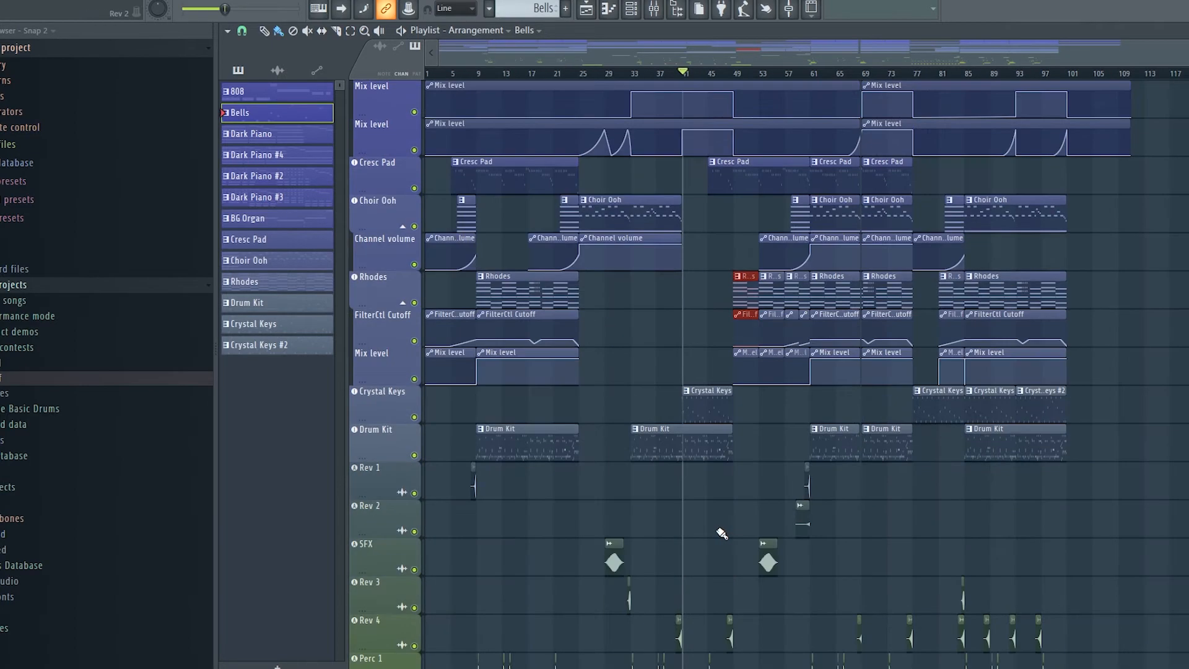
pyautogui.scroll(5, 749, 520)
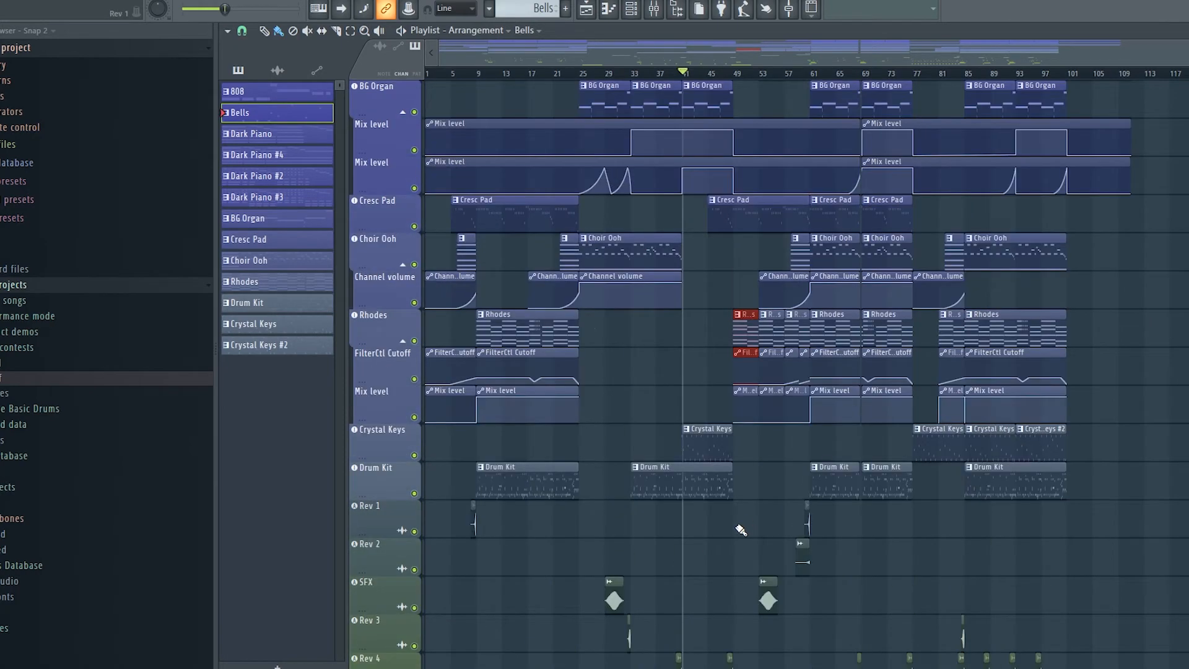
pyautogui.scroll(-9, 740, 526)
pyautogui.scroll(12, 705, 506)
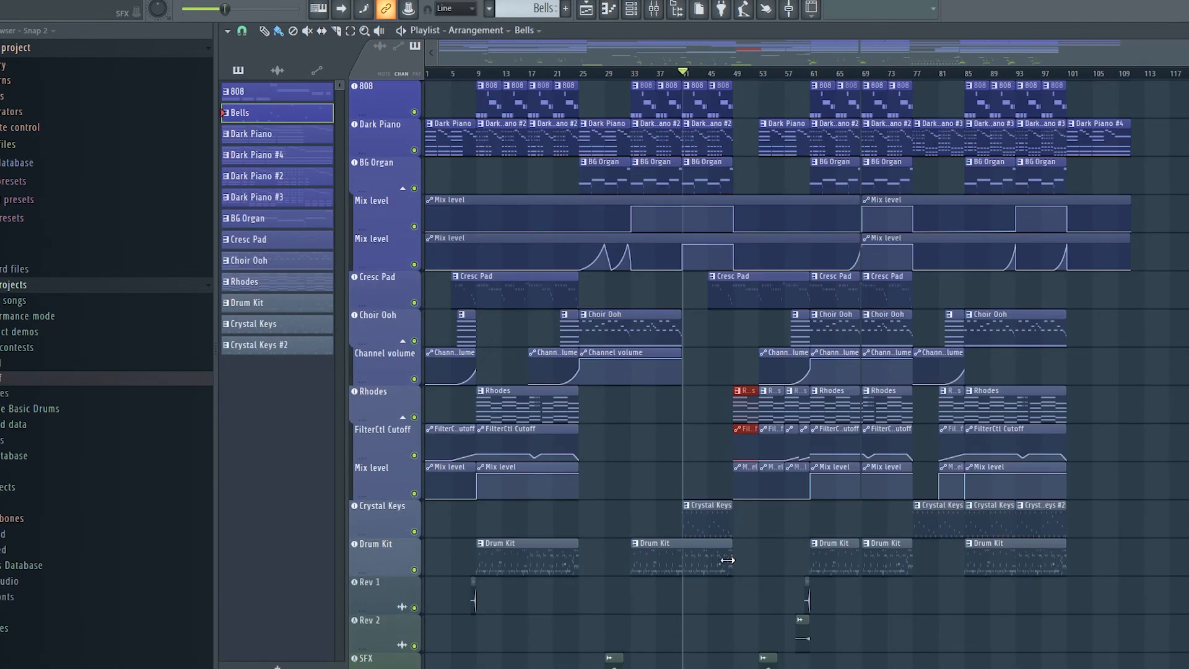
pyautogui.scroll(3, 616, 534)
pyautogui.scroll(-2, 698, 531)
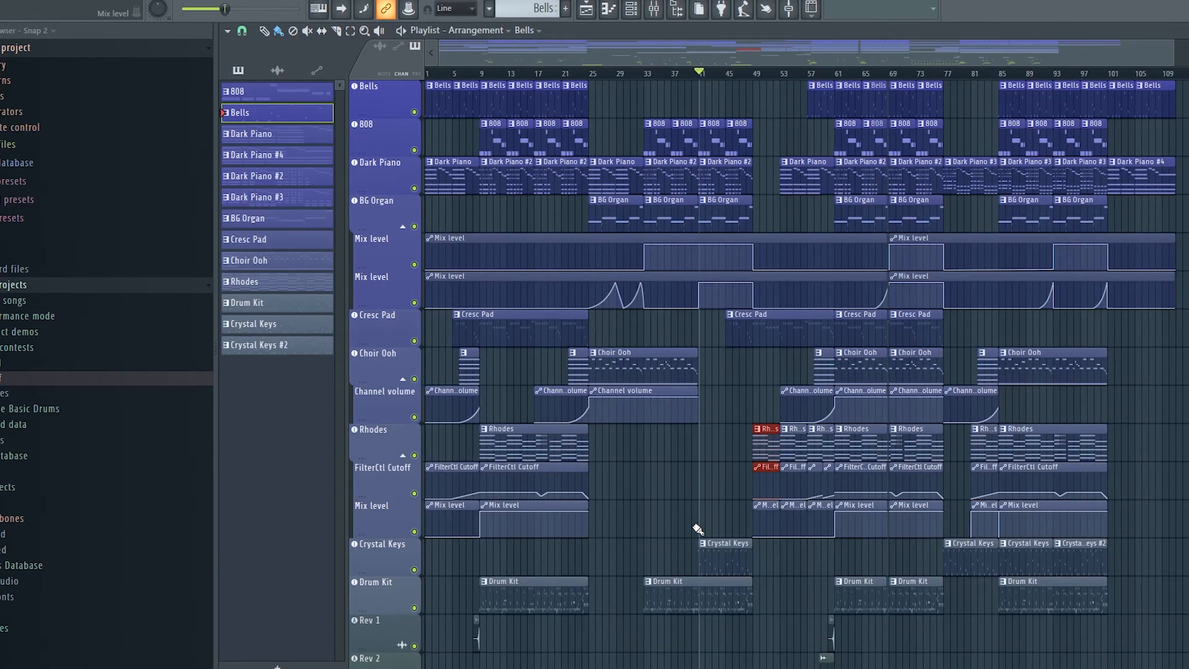
pyautogui.scroll(-6, 685, 539)
pyautogui.scroll(-5, 687, 539)
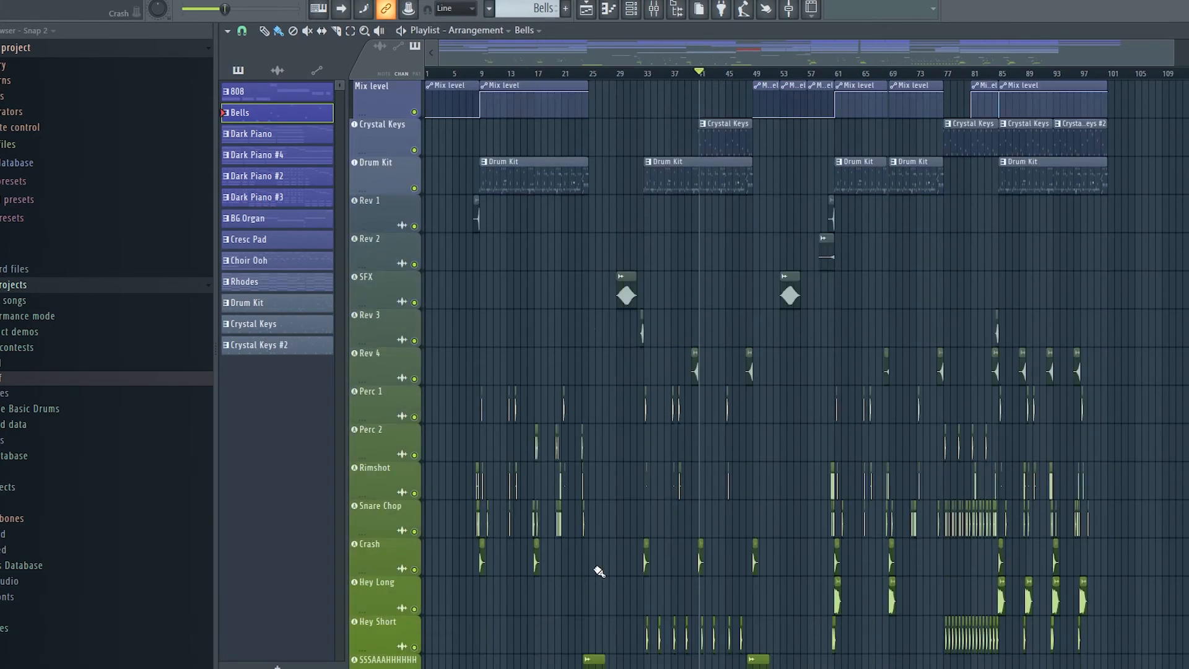
pyautogui.scroll(3, 602, 568)
pyautogui.scroll(-3, 602, 568)
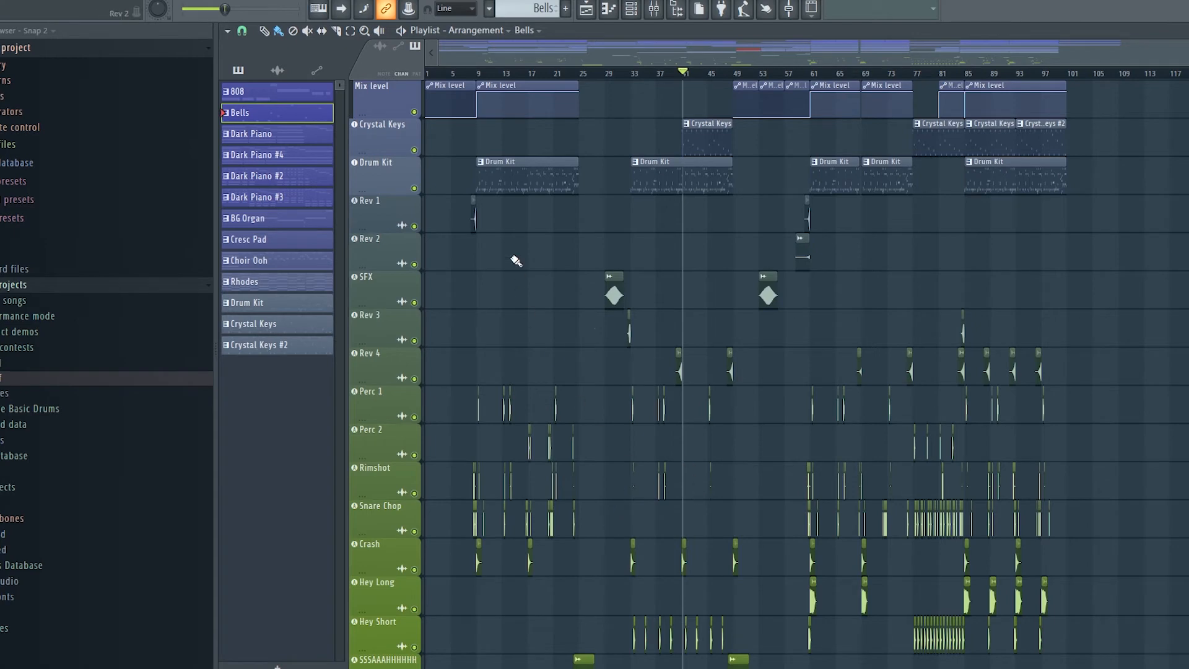
# Move the playback position to the first Drum Kit section near bar 12, and to the second near bar 34.
pyautogui.rightClick(501, 177)
pyautogui.hotkey('ctrl', 'z')
pyautogui.click(498, 72)
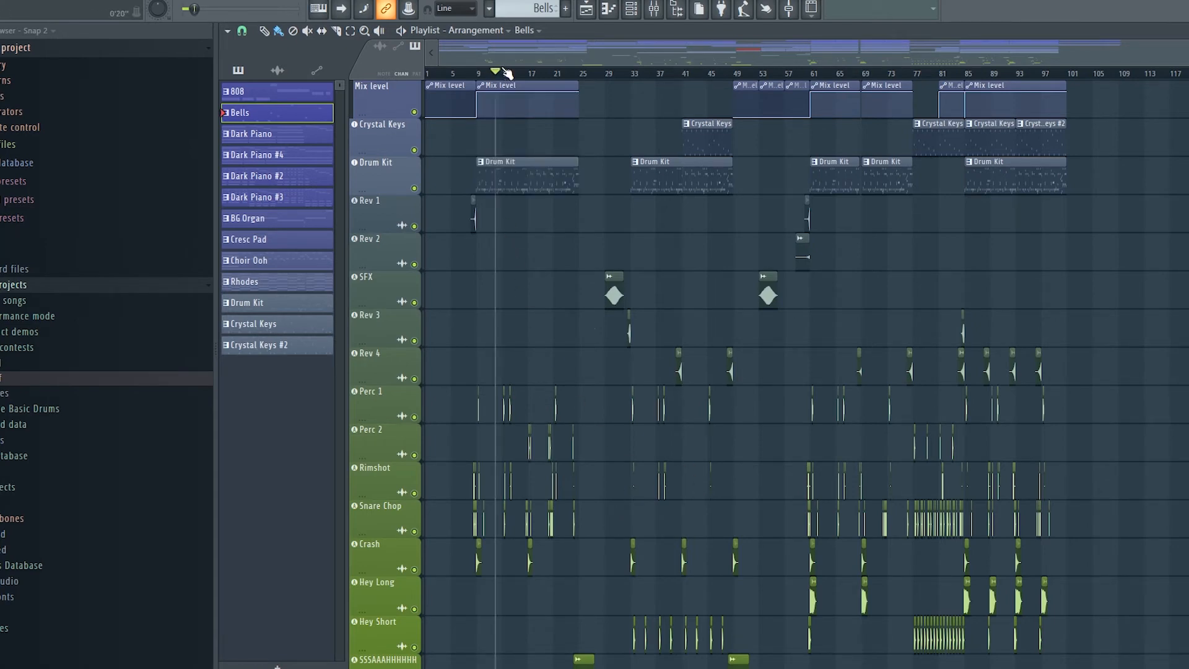
pyautogui.click(640, 72)
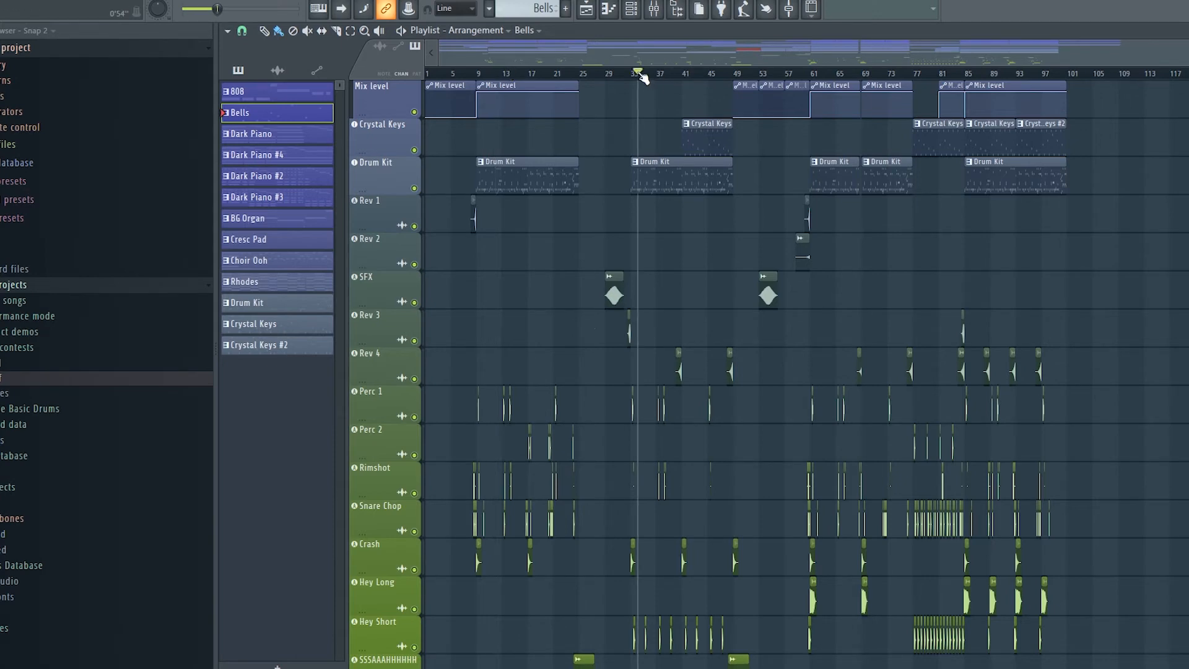
# Solo the Hey Short track and play it from bar 77.
pyautogui.scroll(2, 770, 128)
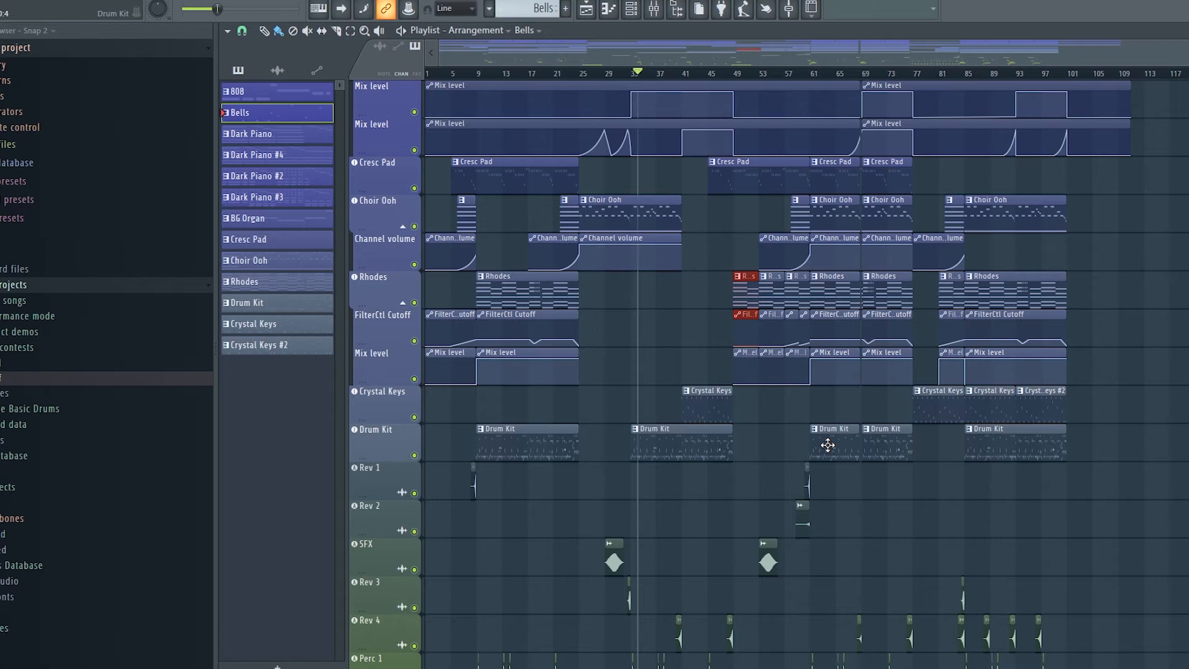
pyautogui.scroll(-12, 828, 445)
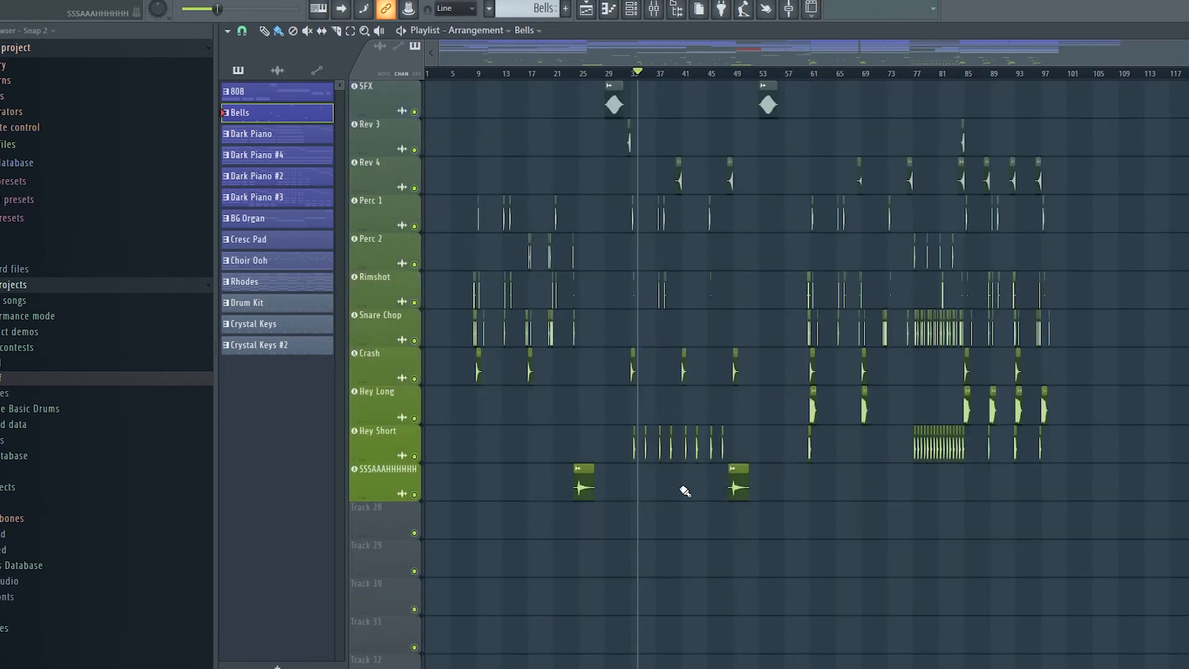
pyautogui.scroll(2, 576, 460)
pyautogui.scroll(6, 722, 467)
pyautogui.scroll(-8, 738, 467)
pyautogui.scroll(4, 948, 459)
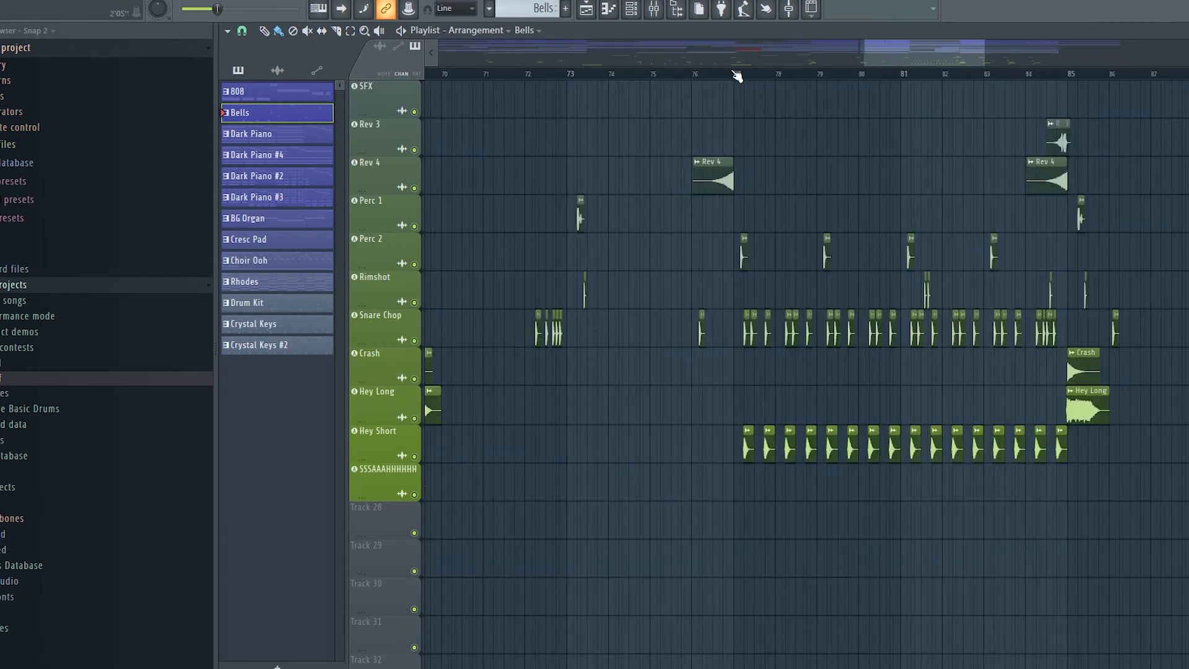
pyautogui.click(732, 73)
pyautogui.rightClick(414, 456)
pyautogui.press('space')
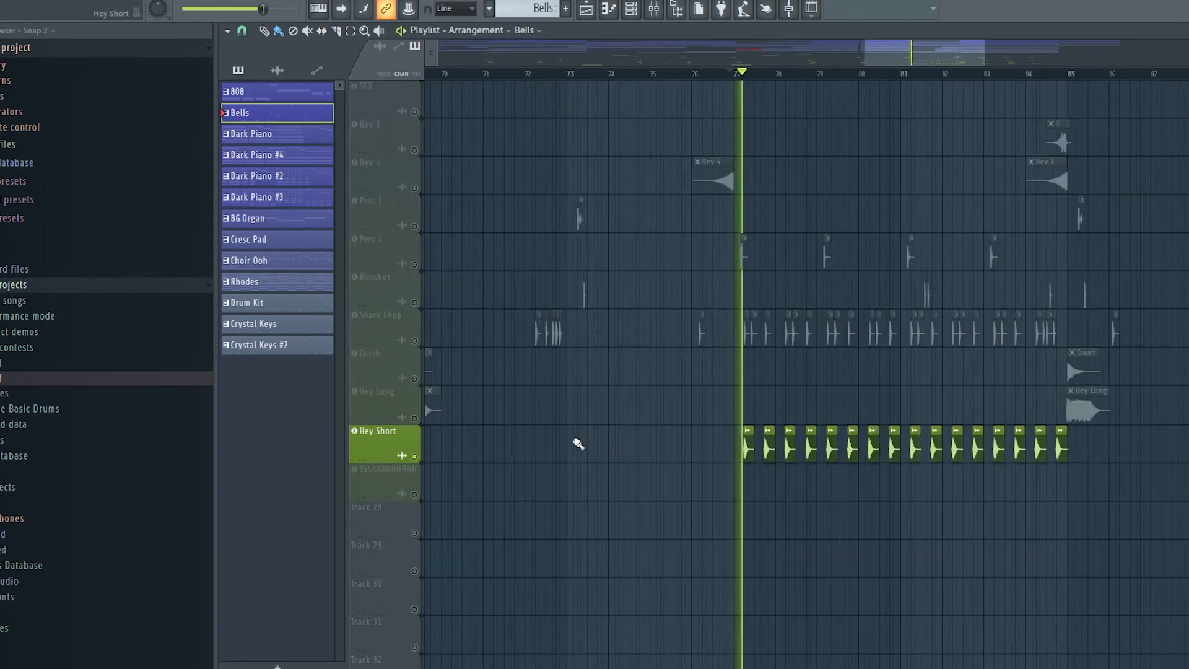
# Solo the Hey Long track, play it from about halfway through bar 84, and stop playback.
pyautogui.click(1049, 74)
pyautogui.rightClick(415, 418)
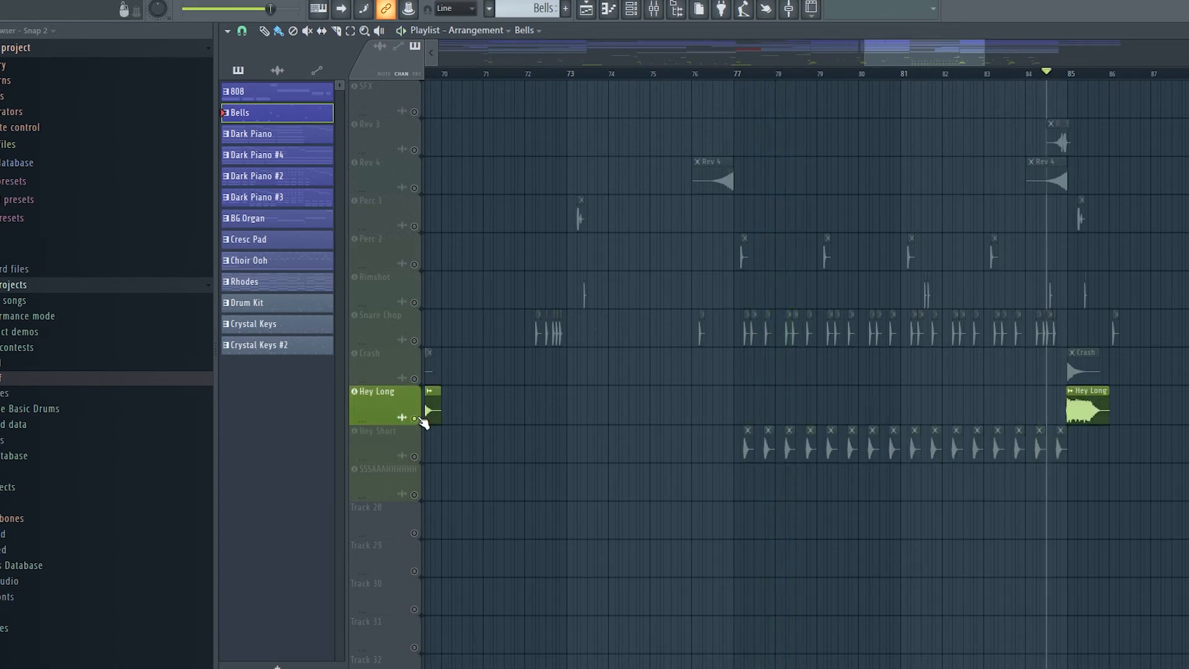
pyautogui.press('space')
pyautogui.scroll(-5, 876, 611)
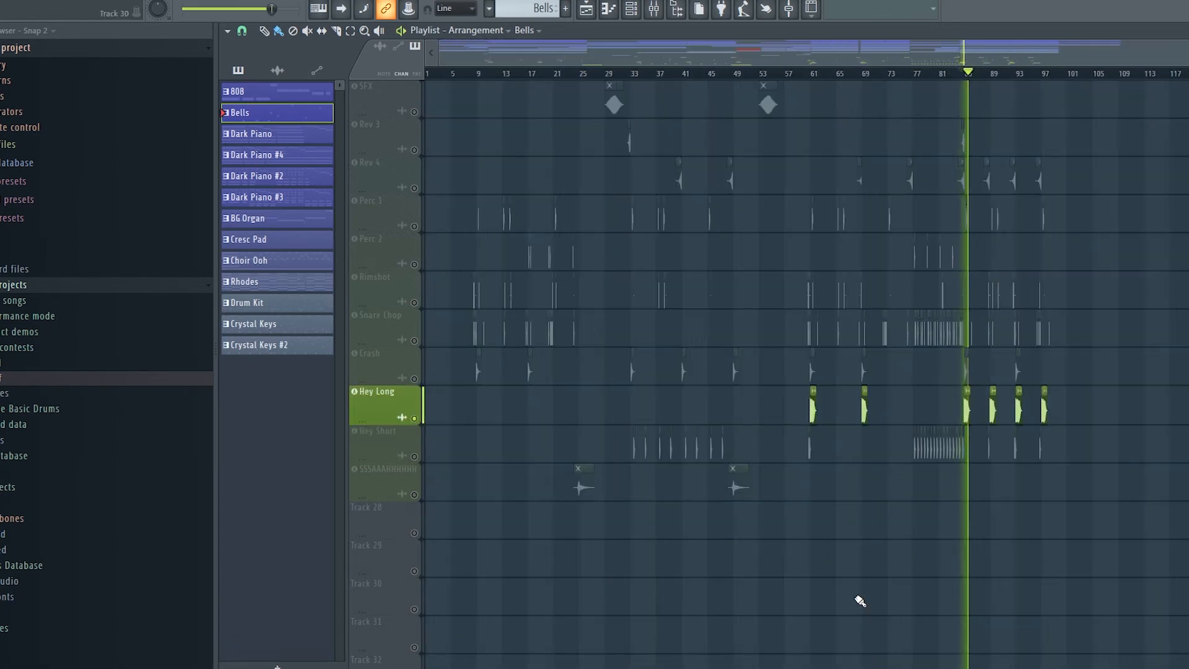
pyautogui.press('space')
# Audition the SFX track on its own from bar 29, and stop playback with all tracks unmuted again.
pyautogui.scroll(5, 1043, 566)
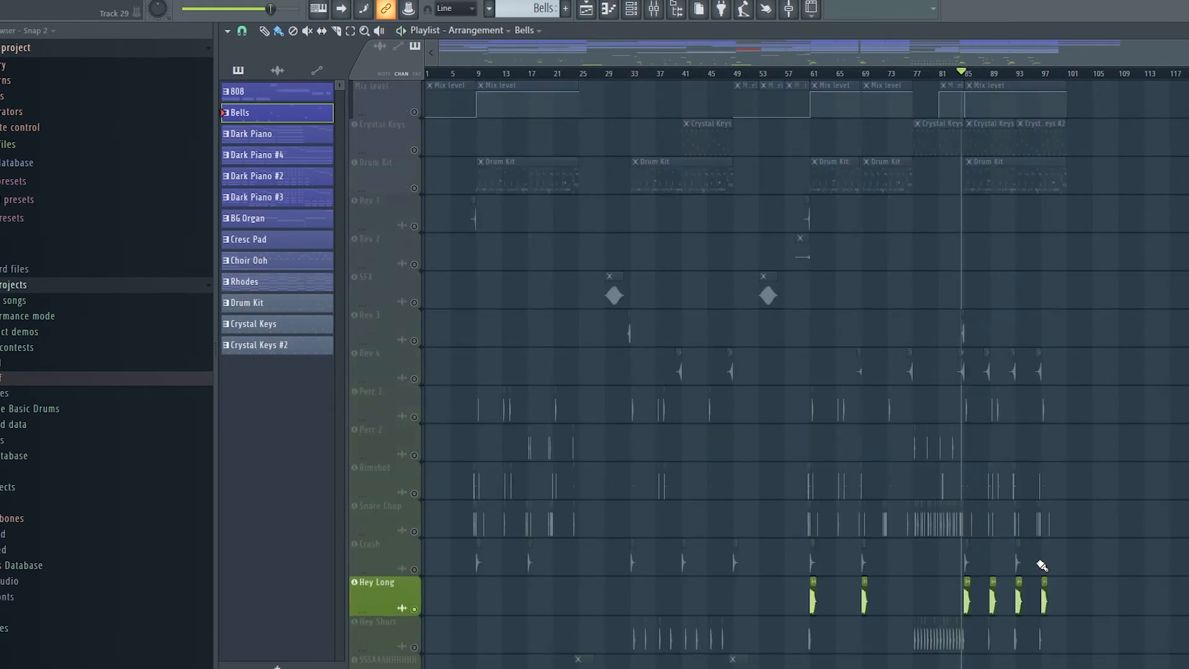
pyautogui.scroll(7, 622, 299)
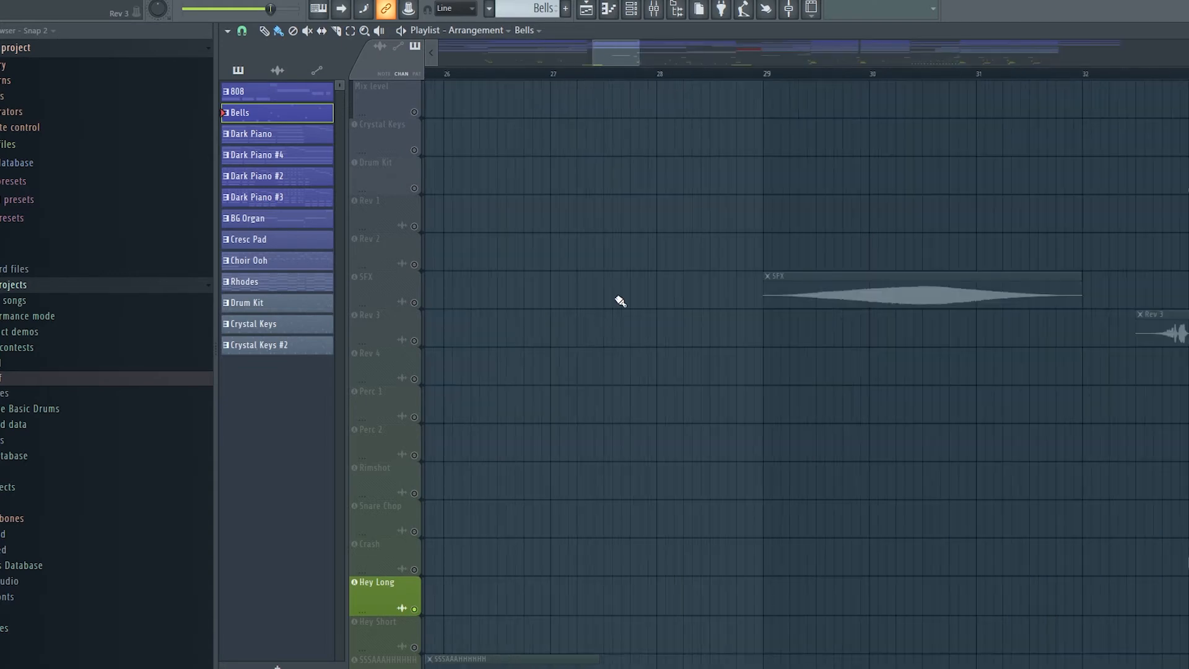
pyautogui.scroll(-5, 621, 300)
pyautogui.click(717, 74)
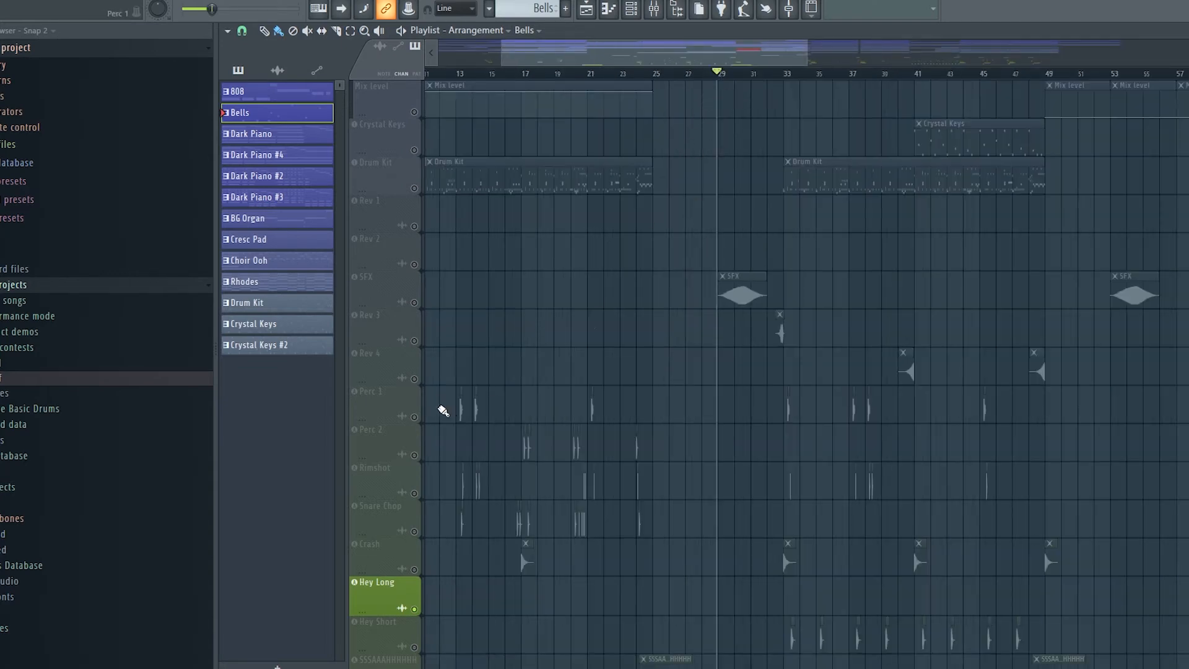
pyautogui.click(415, 303)
pyautogui.press('space')
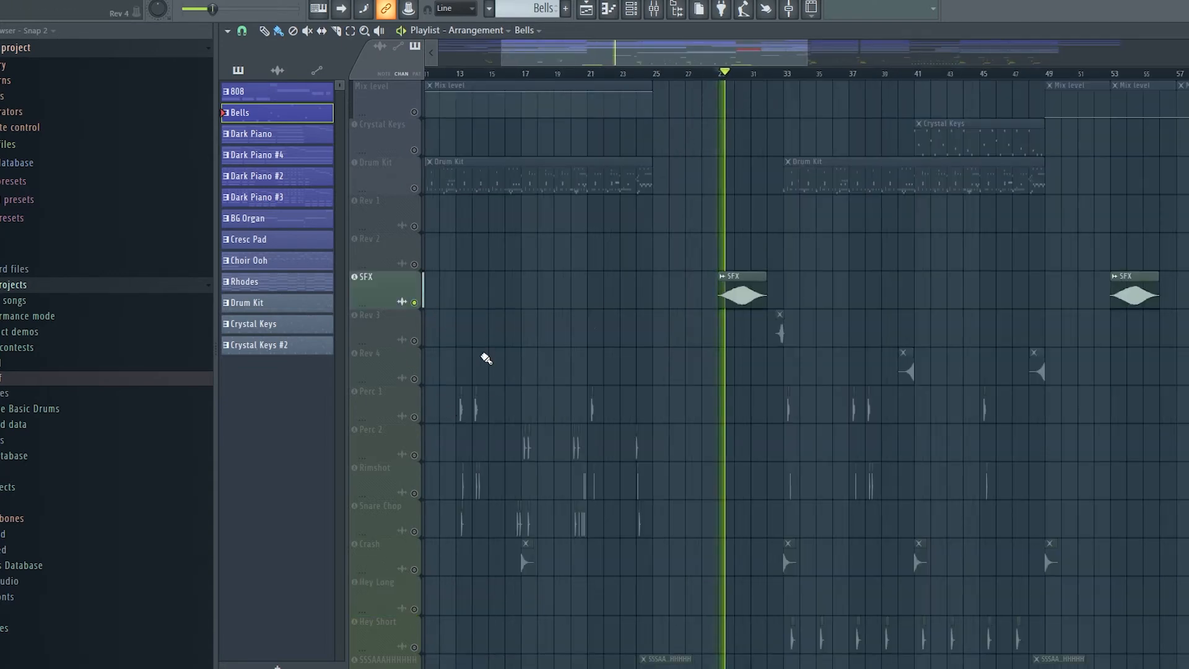
pyautogui.scroll(-4, 488, 353)
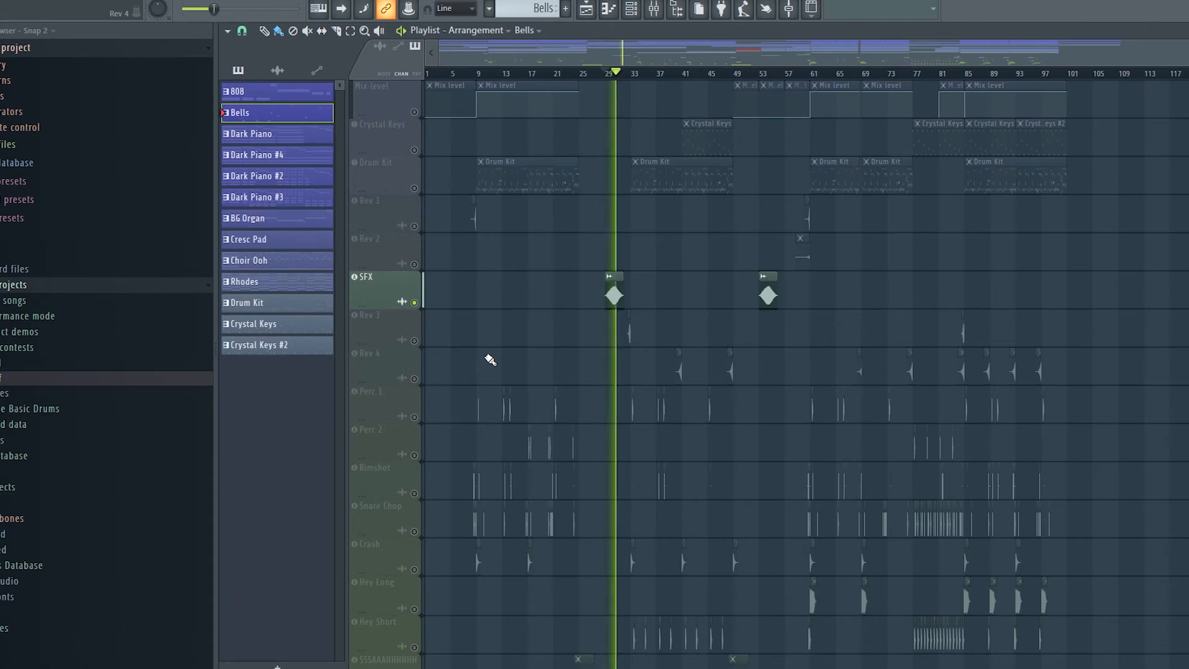
pyautogui.rightClick(414, 302)
pyautogui.press('space')
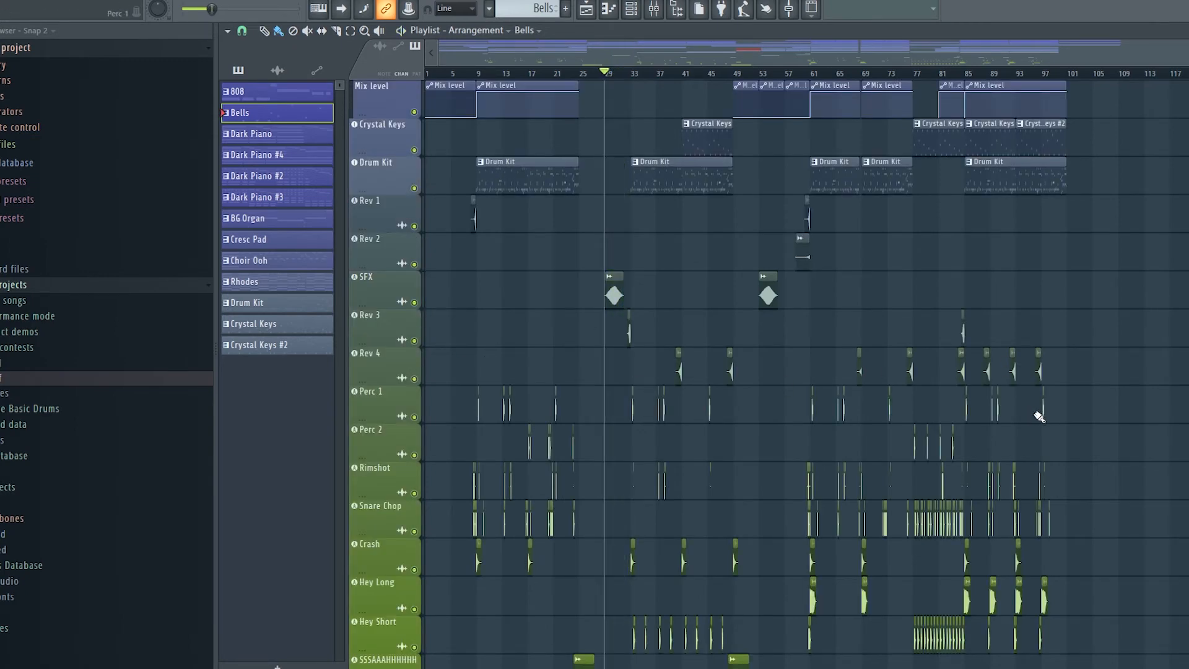
# Select the Bells and 808 clips at bar 85 to point out the final section, and clear the selection.
pyautogui.scroll(8, 1062, 432)
pyautogui.scroll(3, 1070, 442)
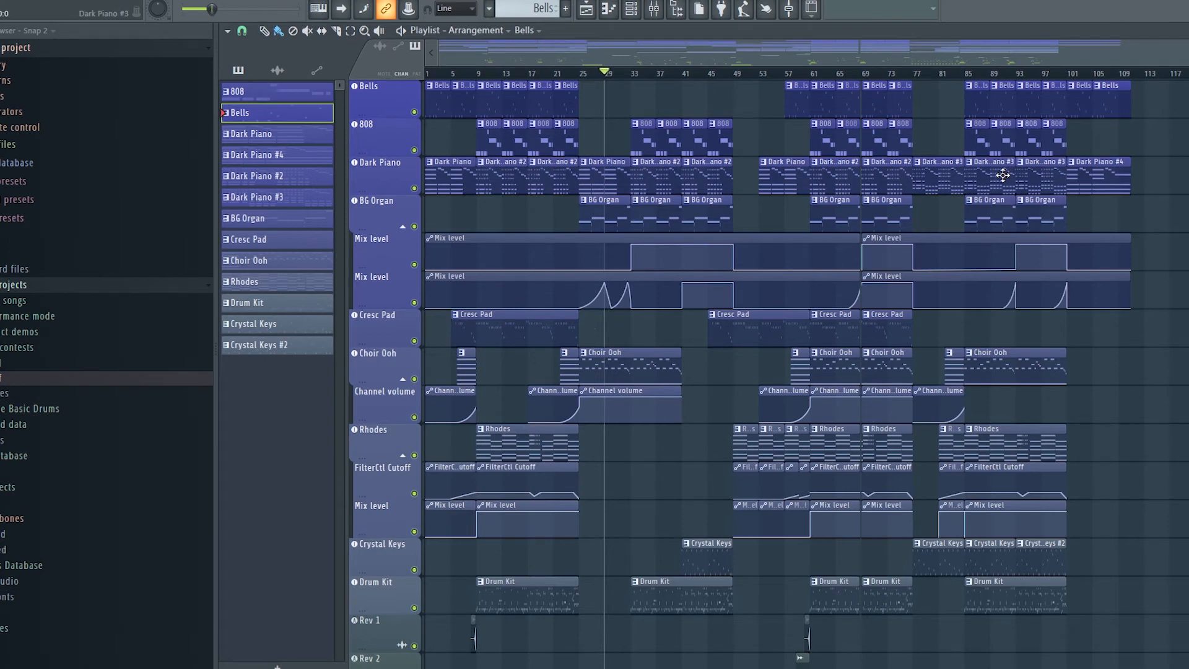
pyautogui.click(985, 151)
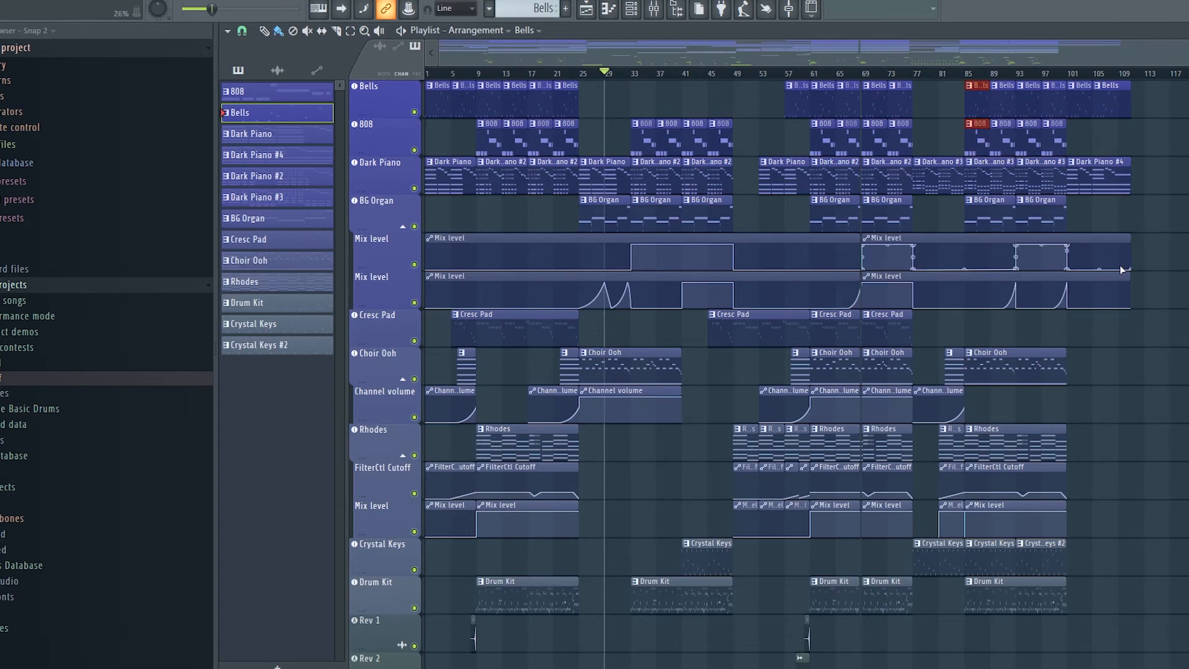
pyautogui.click(1153, 379)
pyautogui.rightClick(1165, 367)
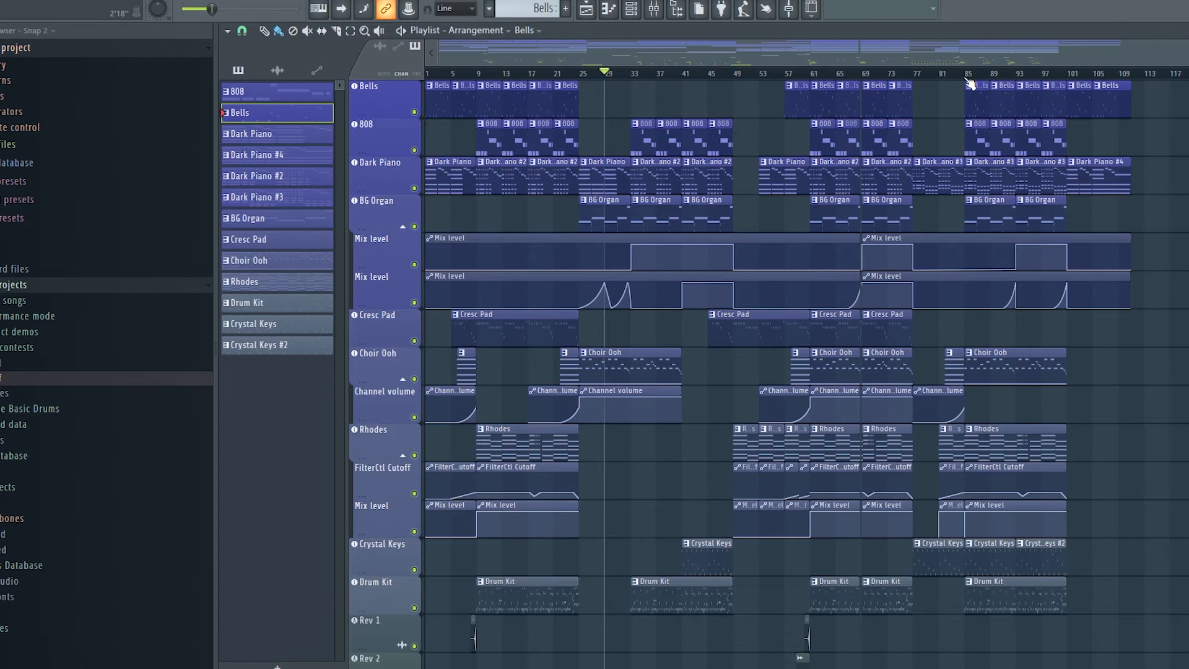
# Solo the Bells track, play it from the start of the song, and inspect its mixer channel together with the Reverb channel.
pyautogui.press('space')
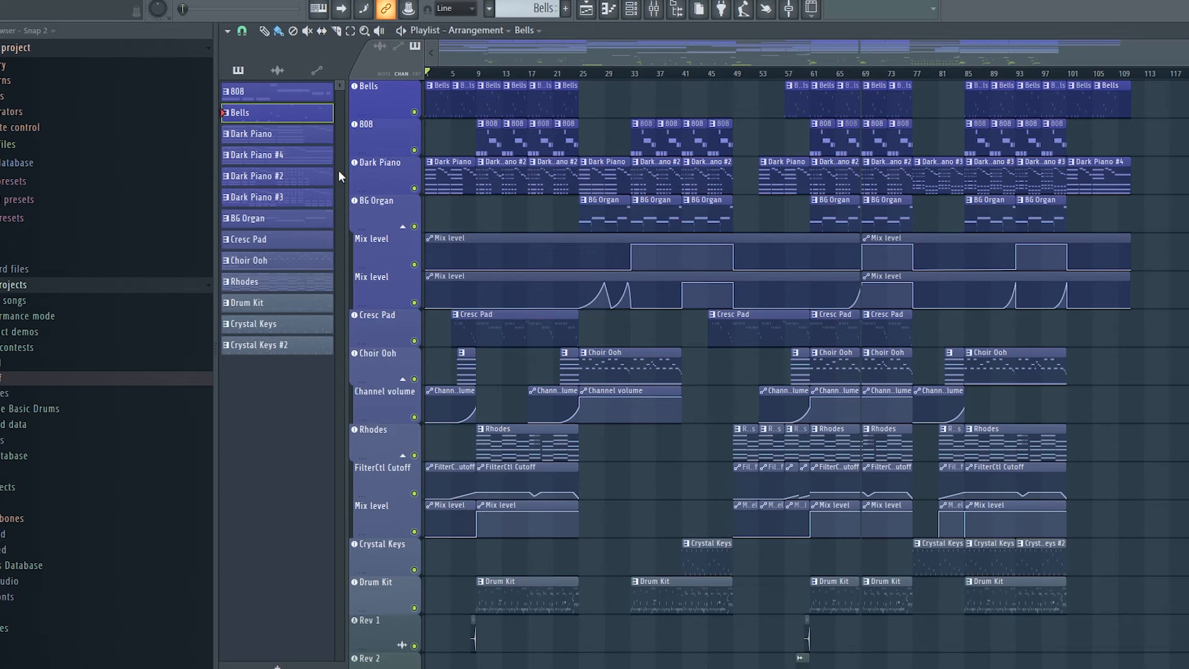
pyautogui.click(421, 120)
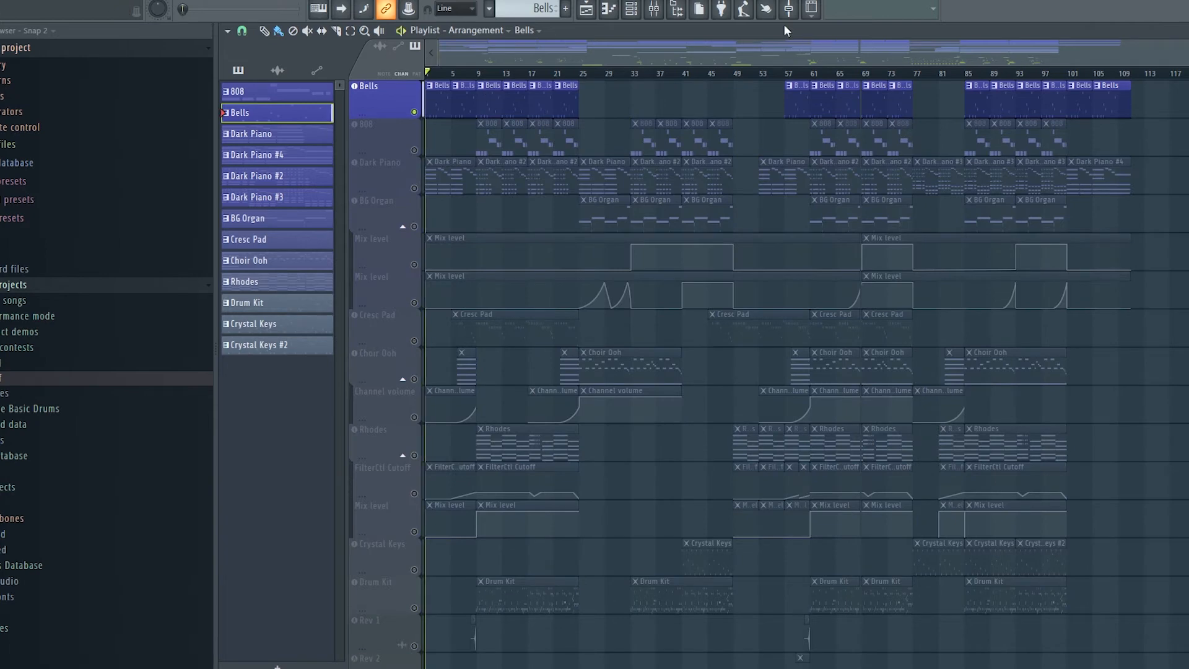
pyautogui.click(654, 8)
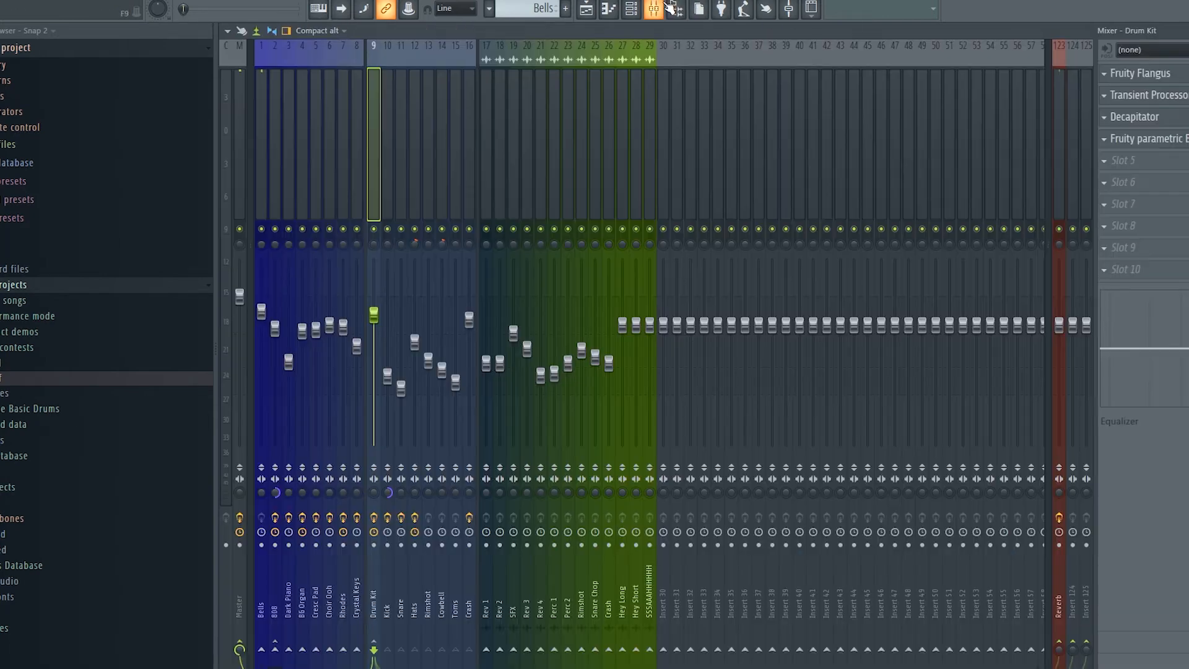
pyautogui.click(267, 59)
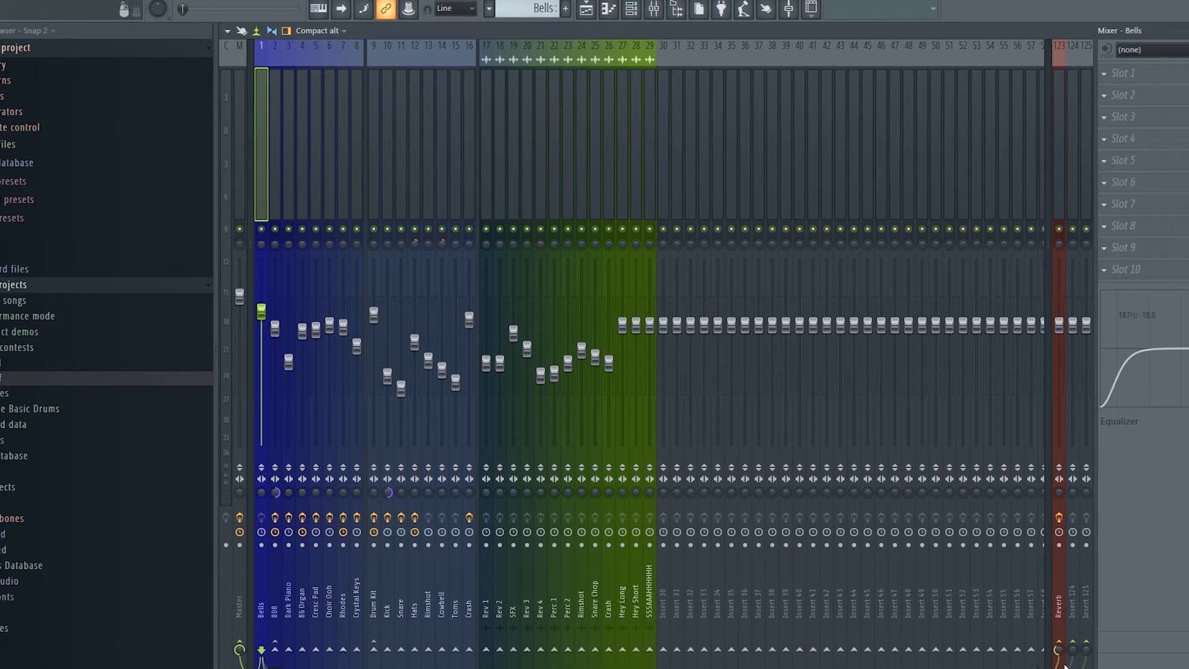
pyautogui.click(1058, 101)
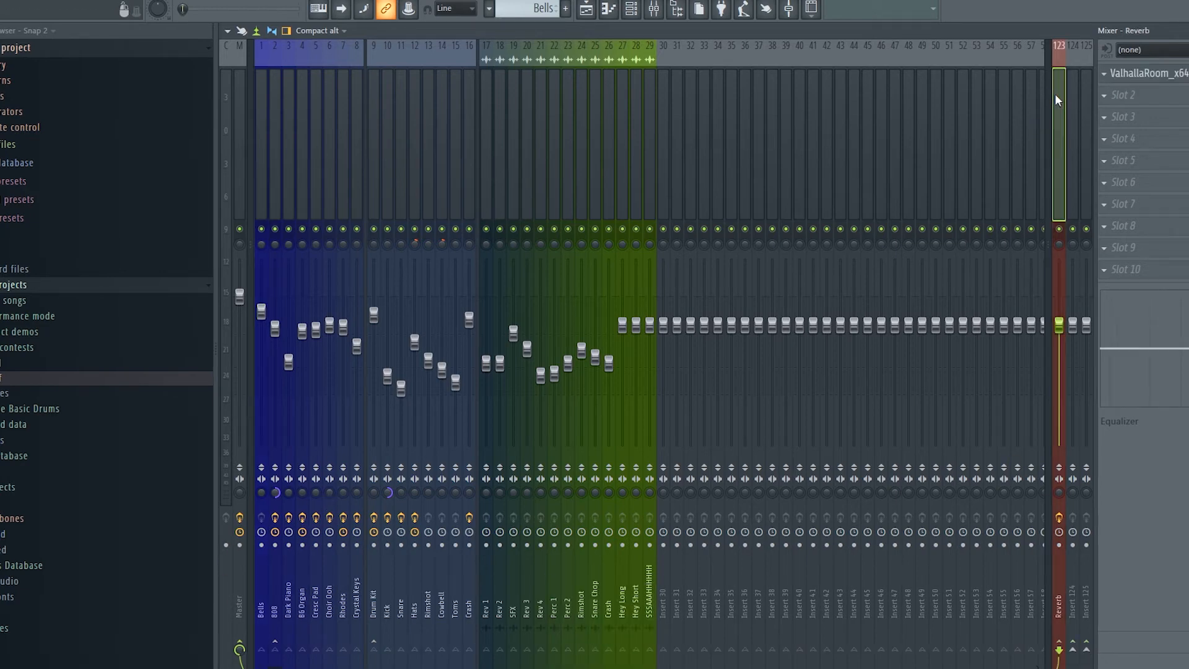
pyautogui.click(261, 83)
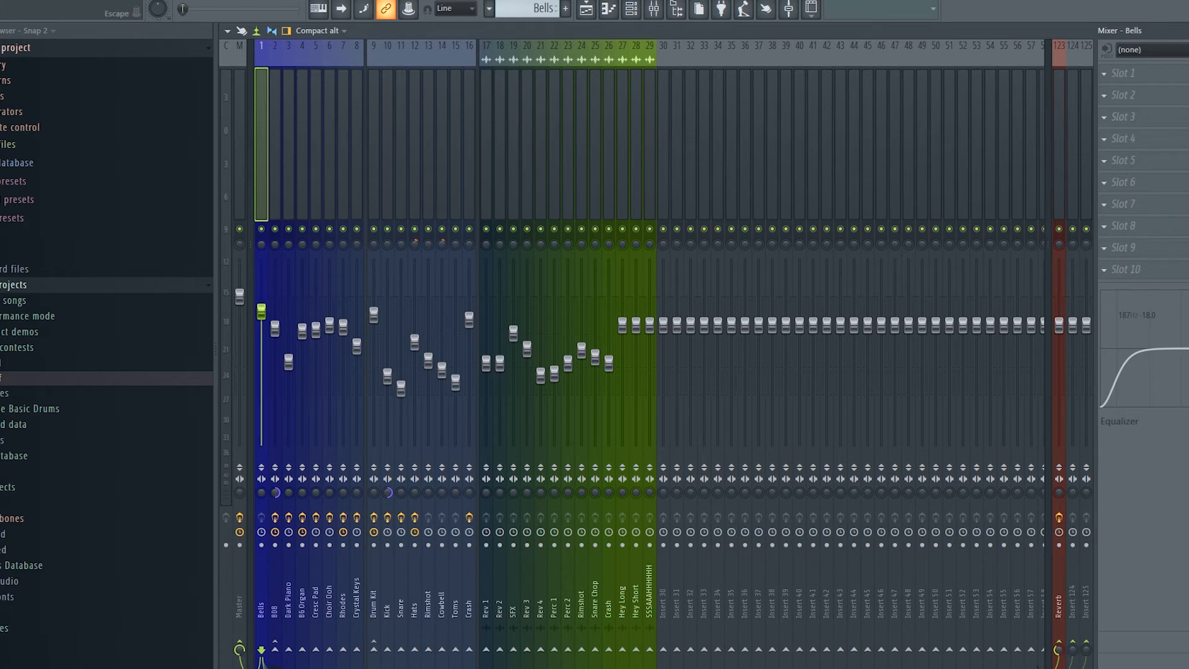
# Solo the 808 track in the playlist, play it from bar 8, and select its mixer channel.
pyautogui.press('F5')
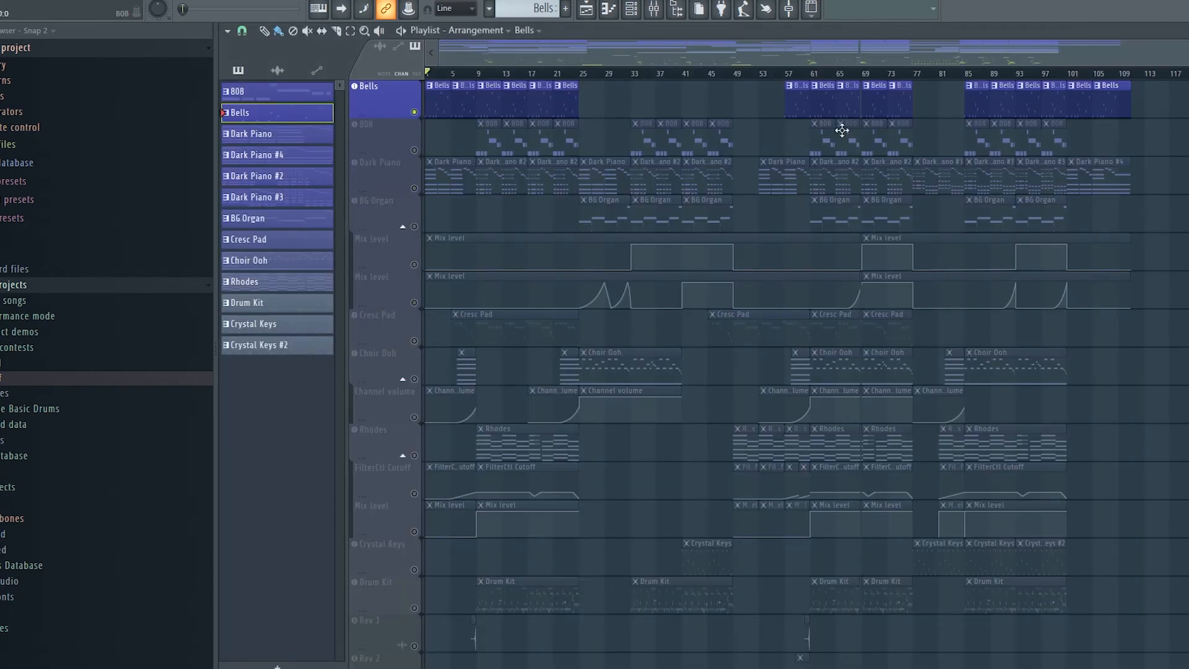
pyautogui.click(472, 73)
pyautogui.click(421, 153)
pyautogui.press('space')
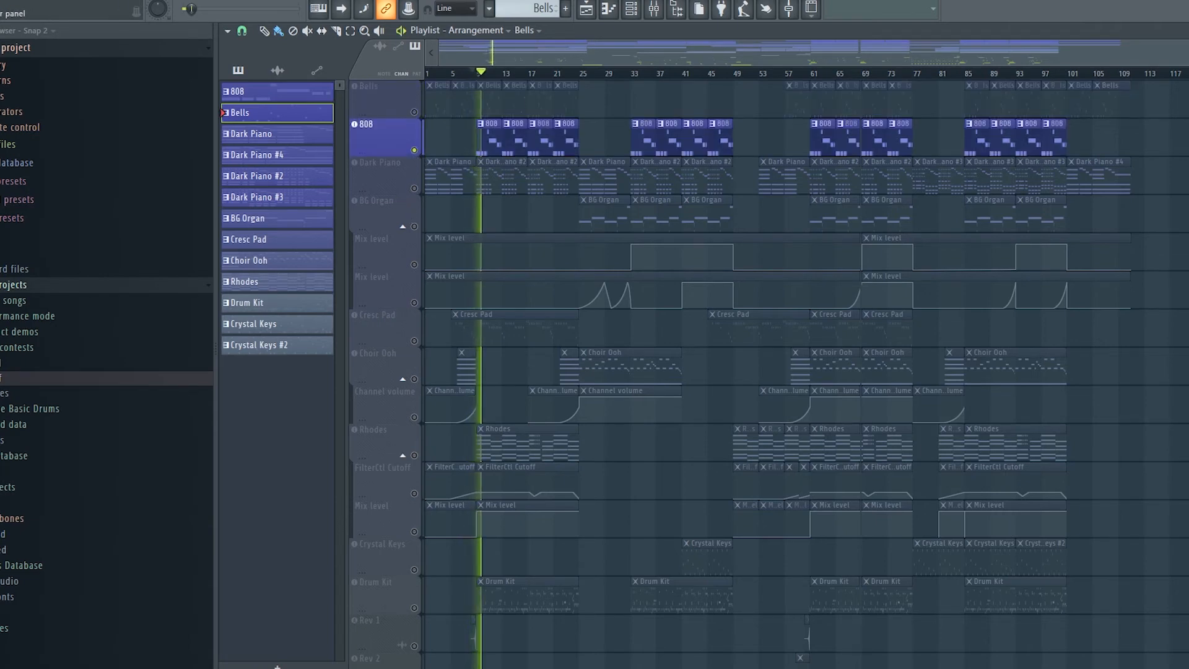
pyautogui.press('F9')
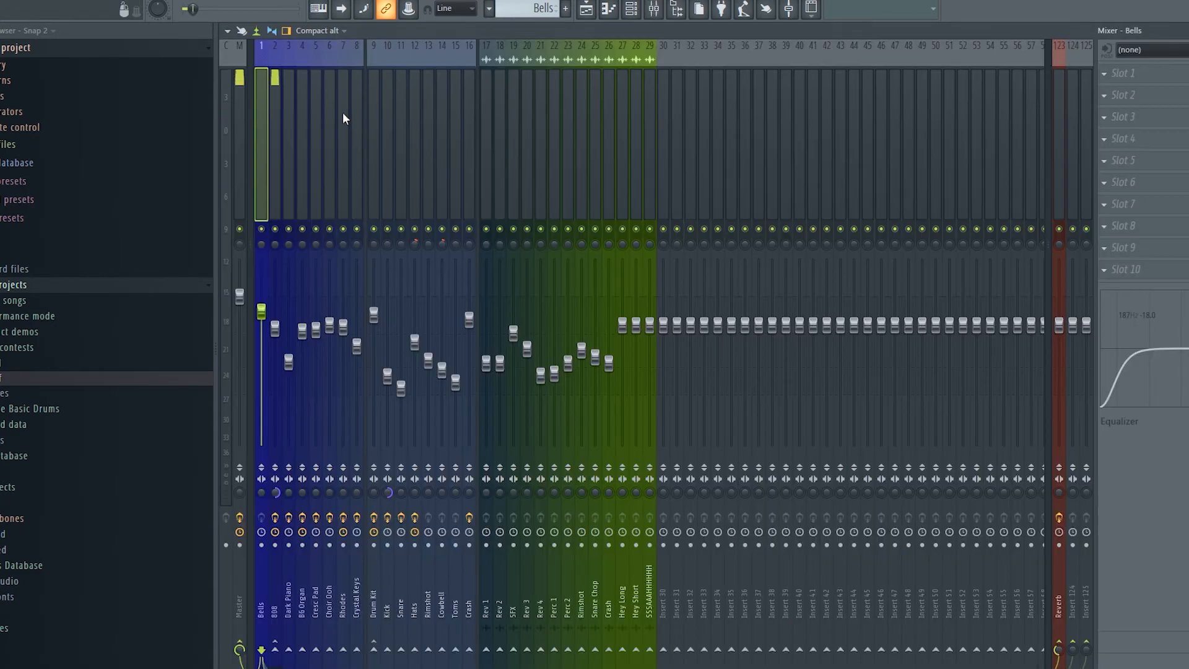
pyautogui.click(277, 73)
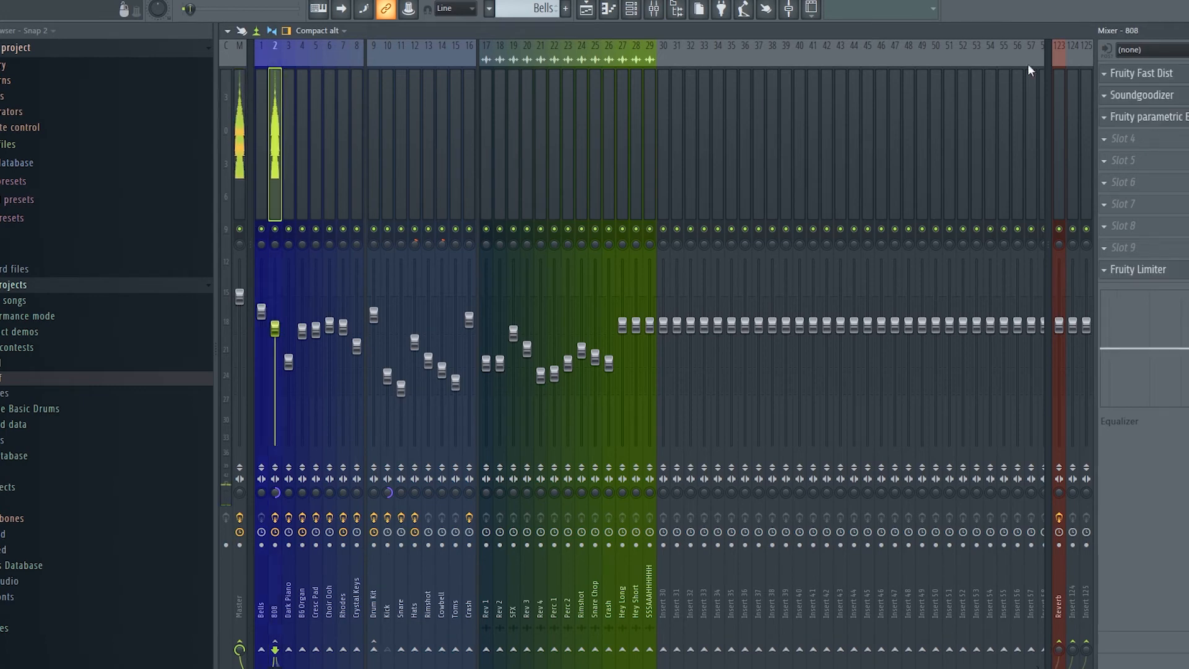
# Inspect the Fruity Fast Dist and Soundgoodizer settings on the 808 channel, closing each plugin after viewing.
pyautogui.click(1139, 74)
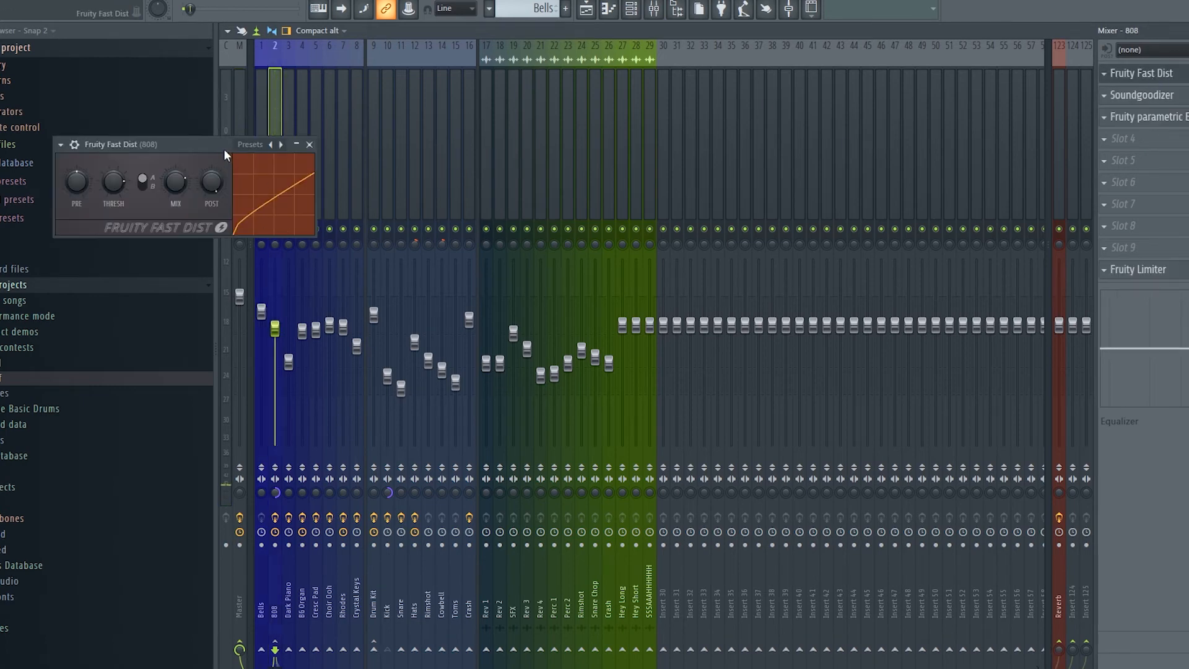
pyautogui.moveTo(225, 146); pyautogui.dragTo(263, 159)
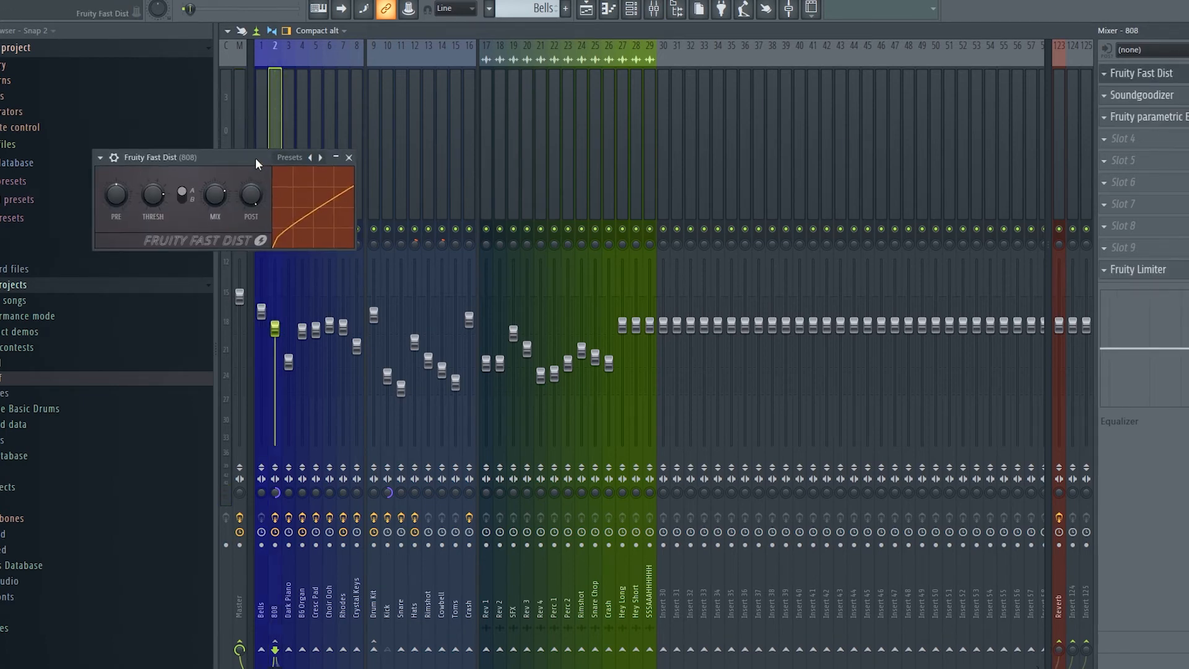
pyautogui.click(349, 157)
pyautogui.click(1143, 94)
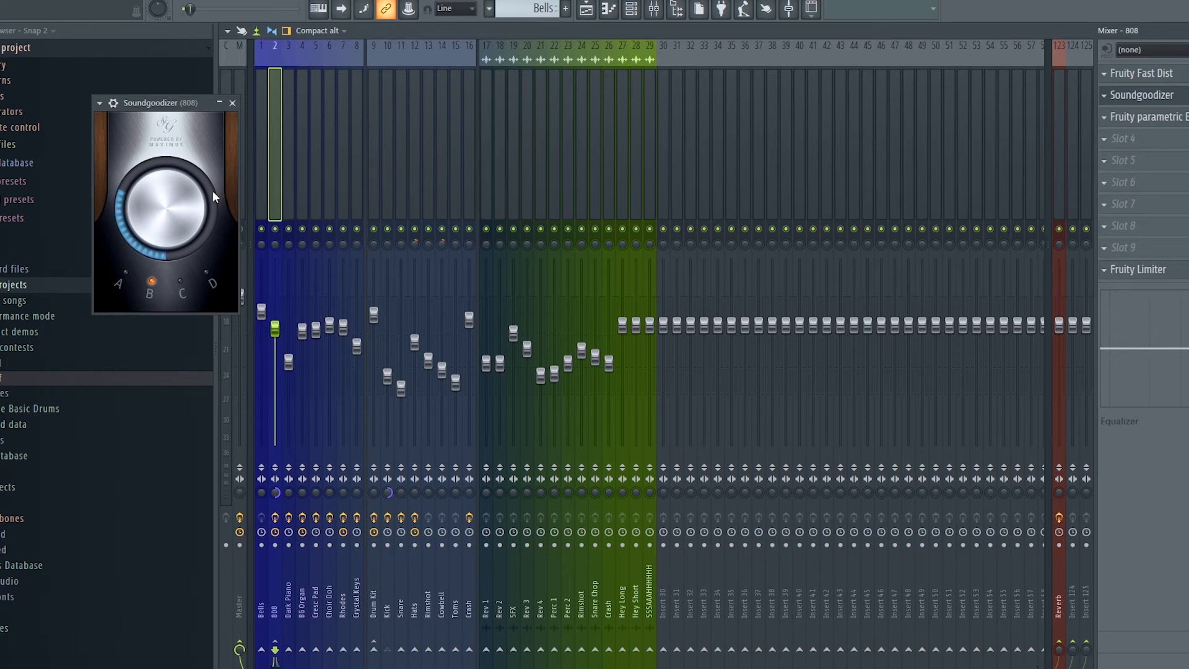
pyautogui.click(231, 102)
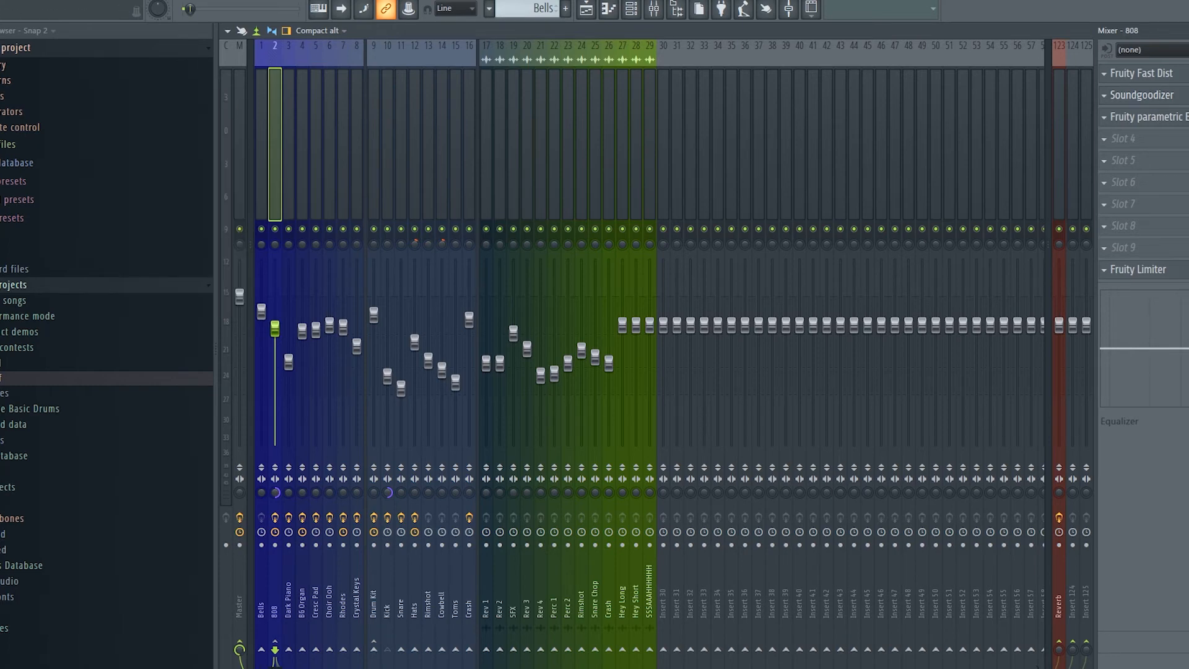
# Inspect the 808 channel's Fruity parametric EQ 2 curve and Fruity Limiter compressor settings, closing both plugins.
pyautogui.click(1145, 117)
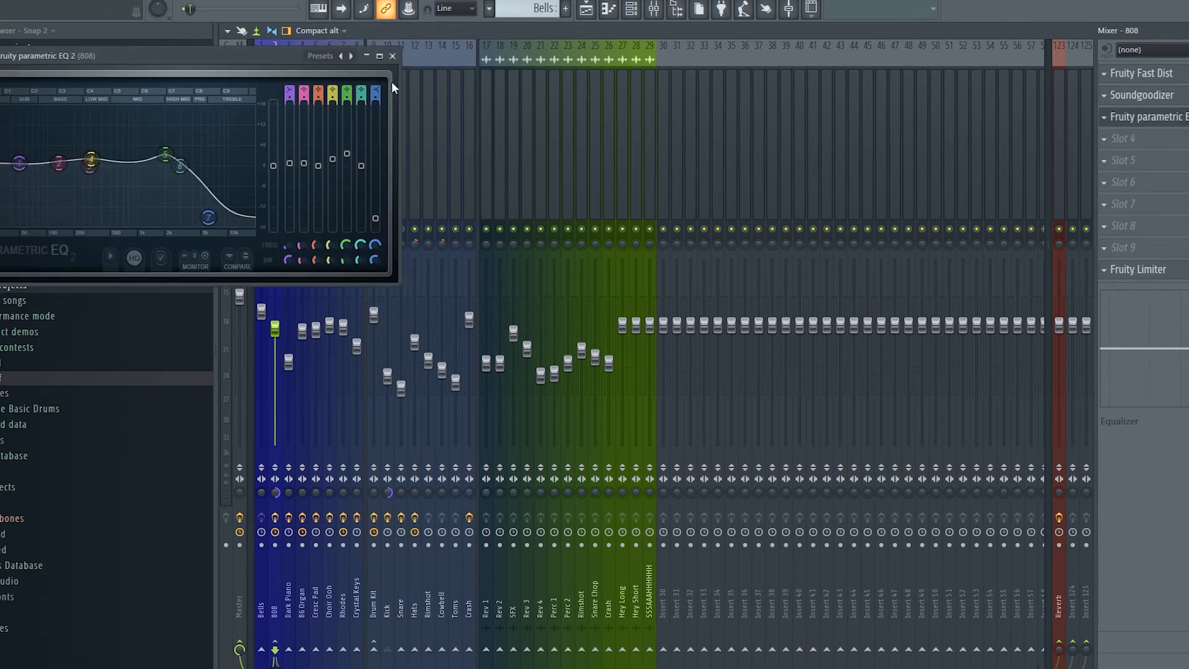
pyautogui.click(392, 56)
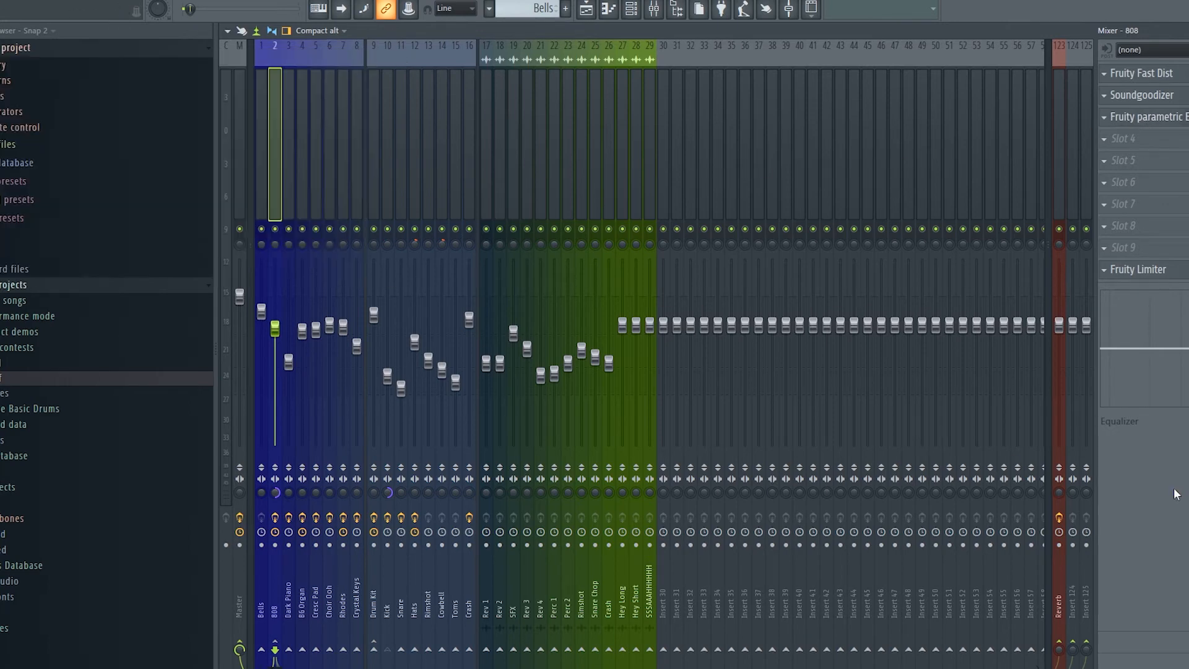
pyautogui.click(1173, 271)
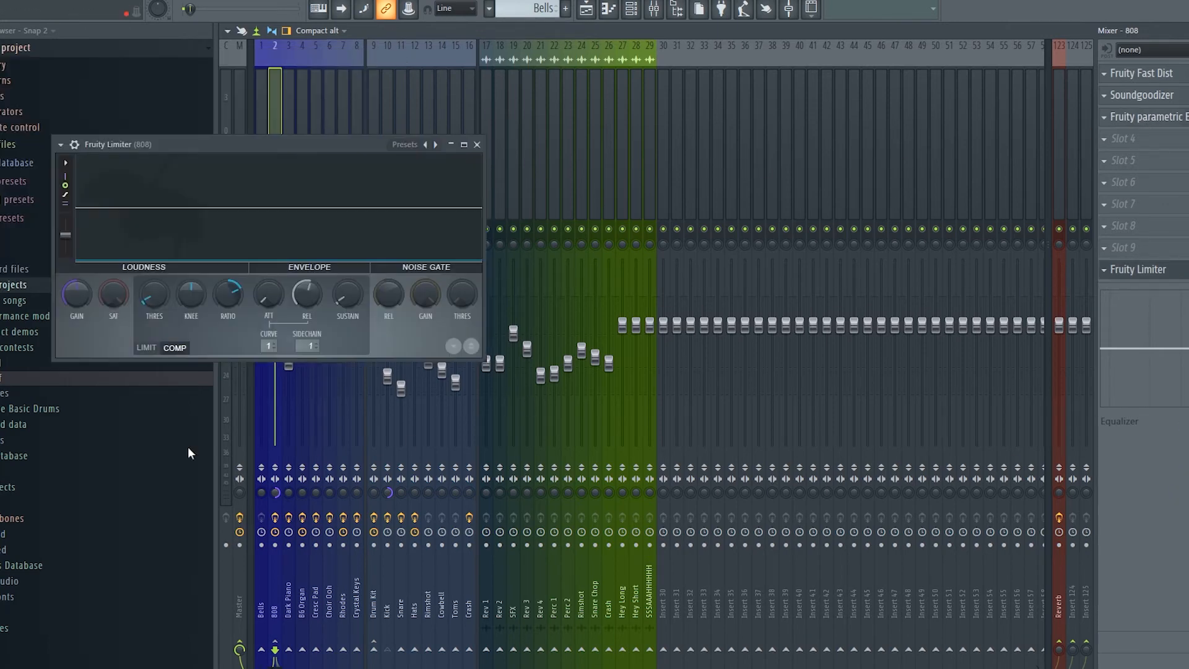
pyautogui.click(479, 145)
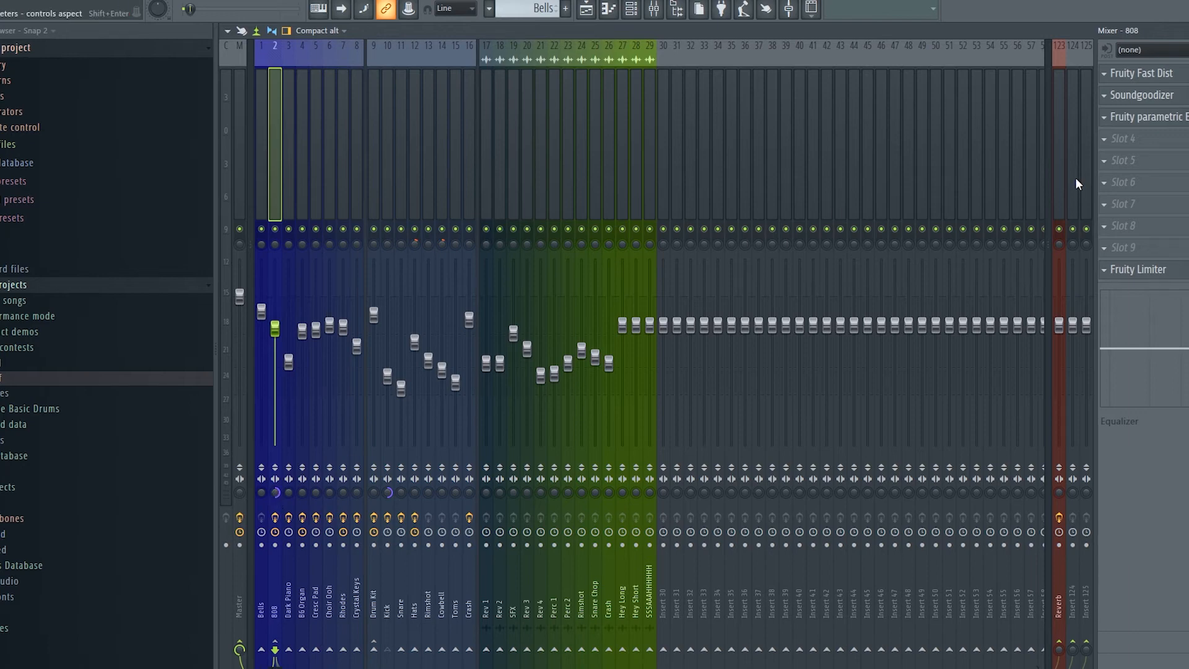
# Solo the Dark Piano track, play it from bar 8, and select its mixer channel.
pyautogui.press('Escape')
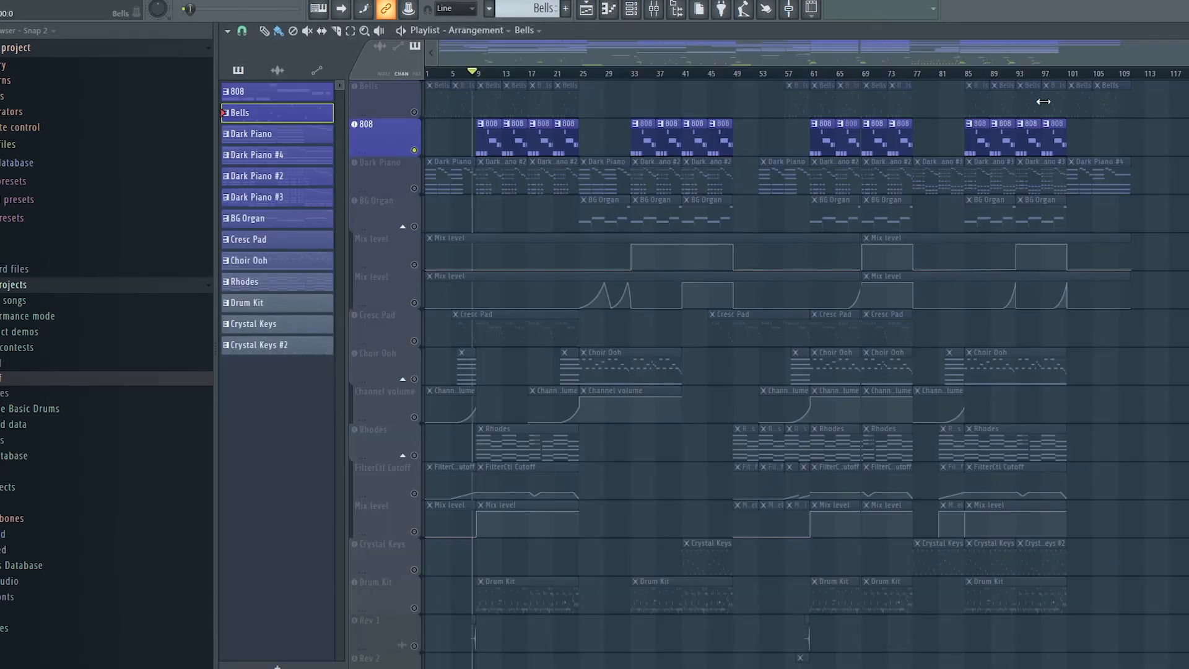
pyautogui.click(660, 9)
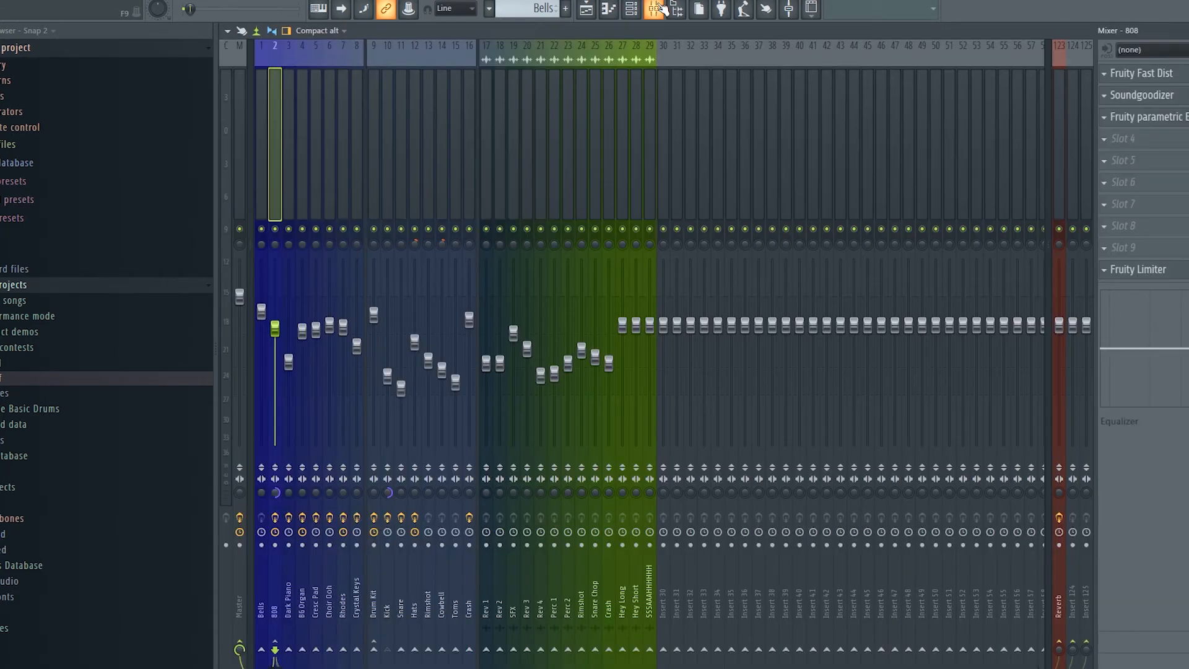
pyautogui.press('space')
pyautogui.click(289, 60)
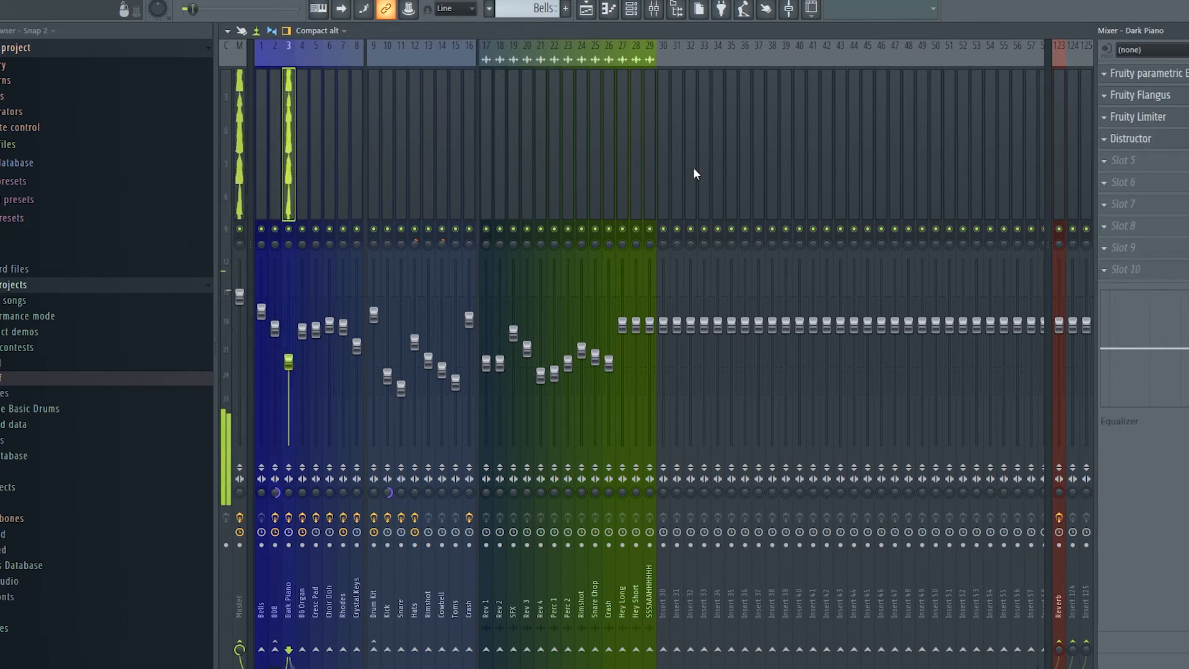
# Examine the Fruity parametric EQ 2 curve on the Dark Piano channel and close the plugin.
pyautogui.click(1168, 79)
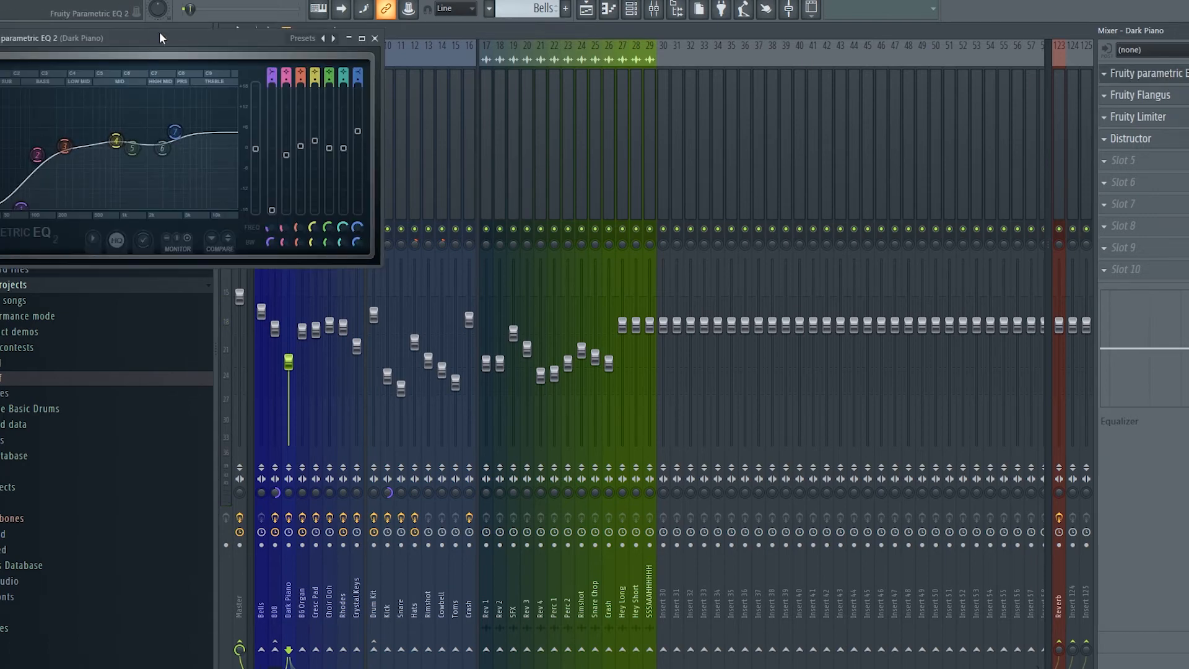
pyautogui.moveTo(161, 34); pyautogui.dragTo(193, 50)
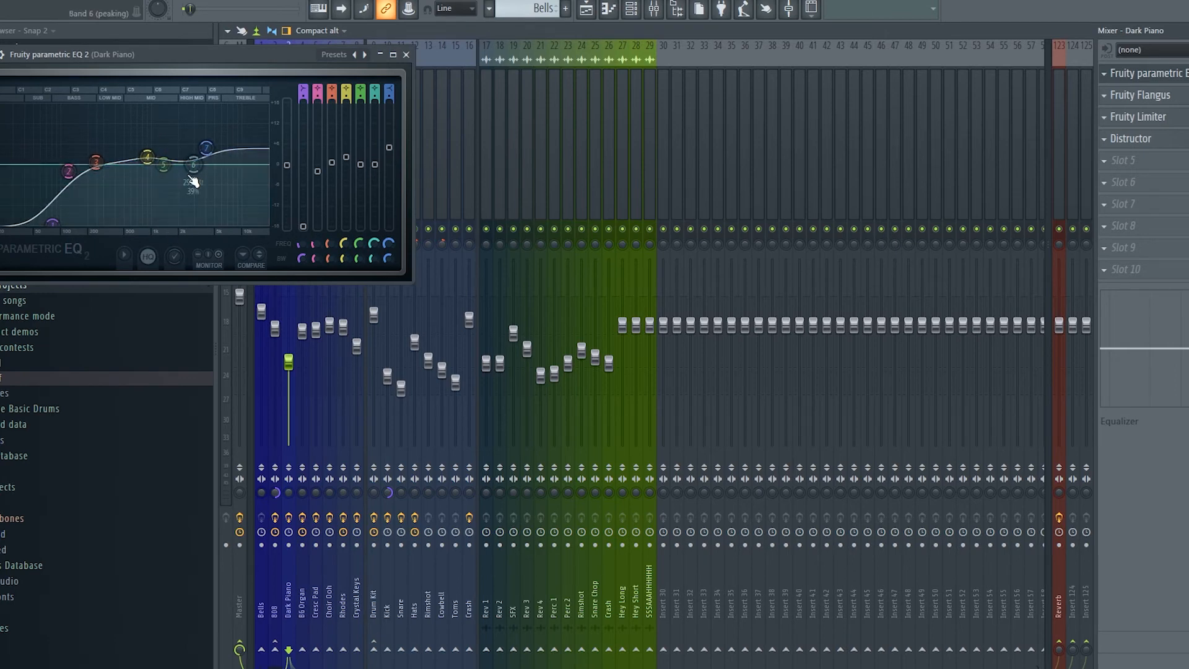
pyautogui.click(407, 55)
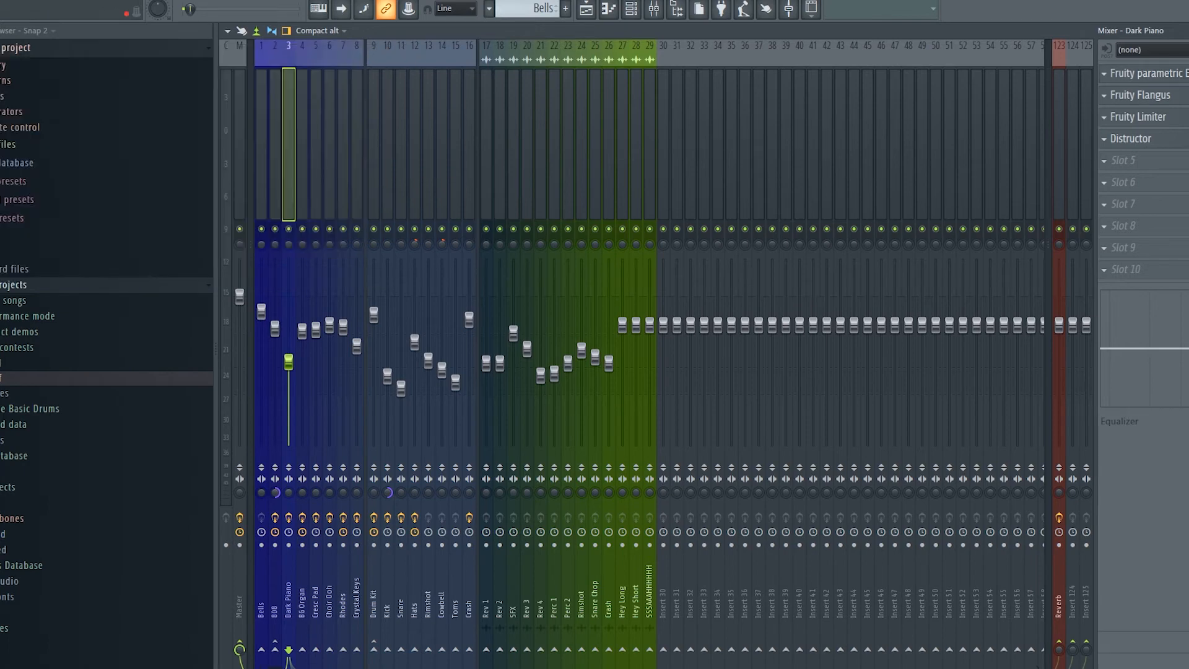
# Examine the Fruity Flangus settings on the Dark Piano channel and close the plugin.
pyautogui.click(1176, 94)
pyautogui.moveTo(514, 204); pyautogui.dragTo(499, 199)
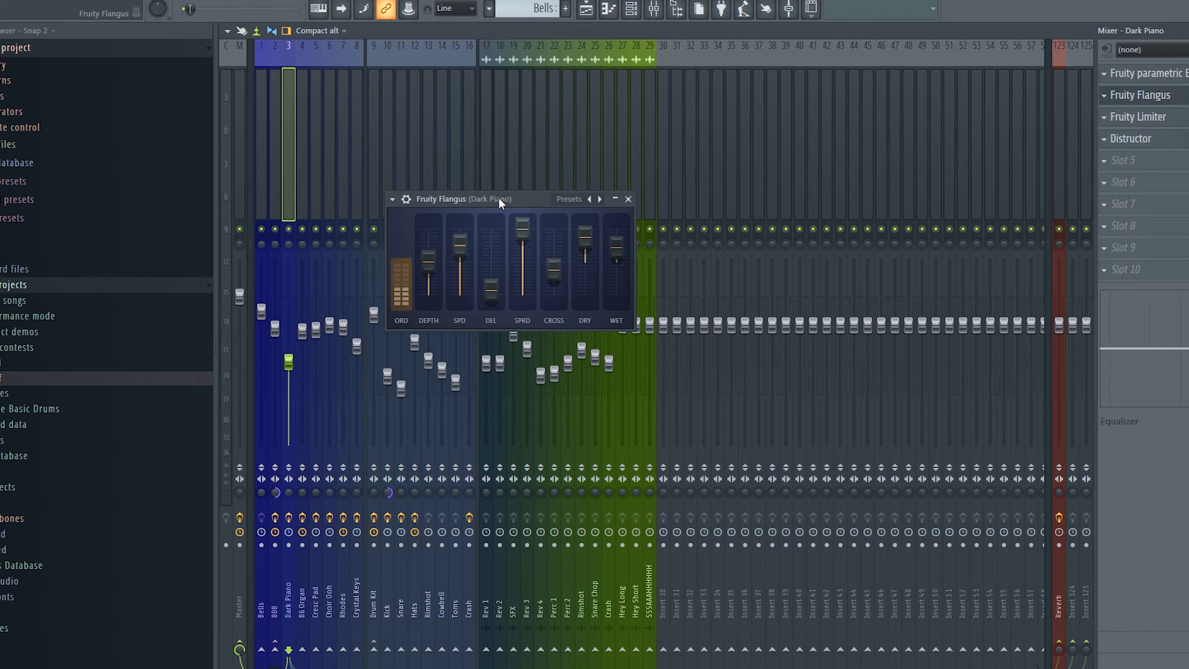
pyautogui.moveTo(499, 199); pyautogui.dragTo(462, 207)
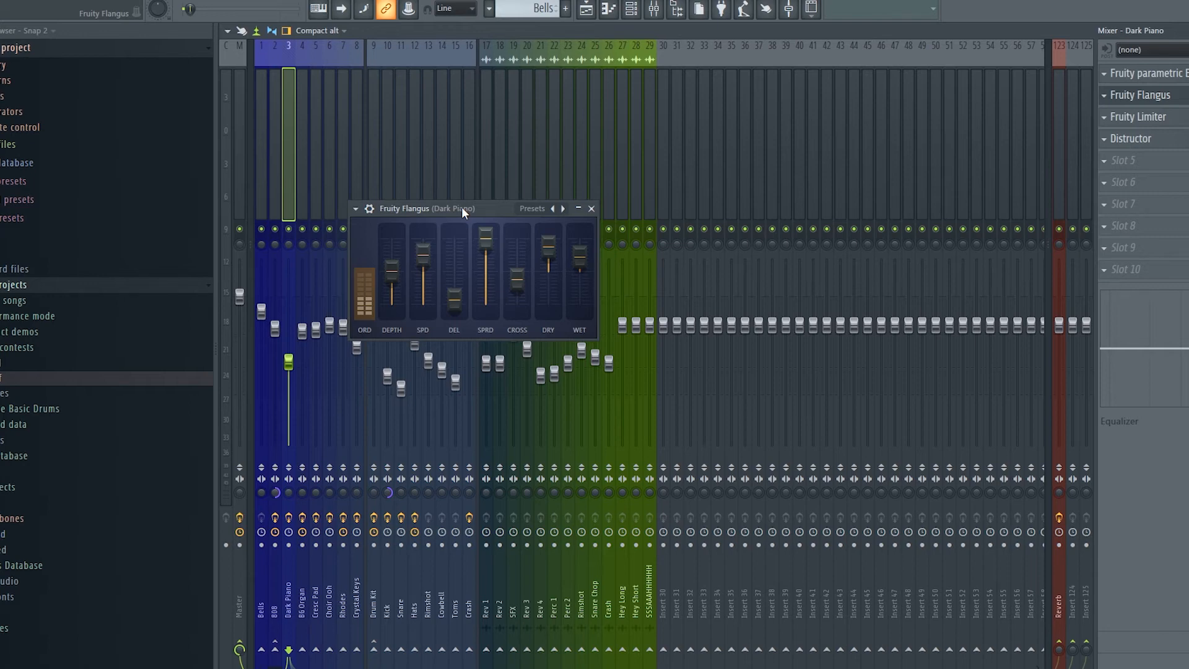
pyautogui.click(593, 209)
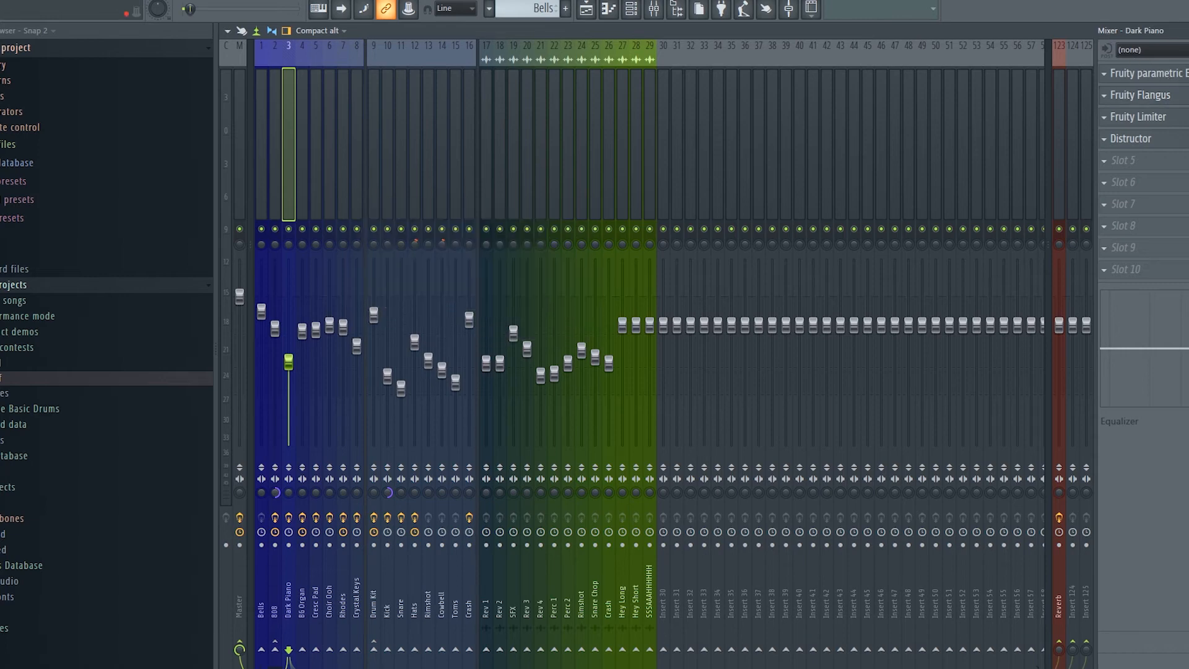
# Examine the Fruity Limiter settings on the Dark Piano channel and close the plugin.
pyautogui.click(1168, 117)
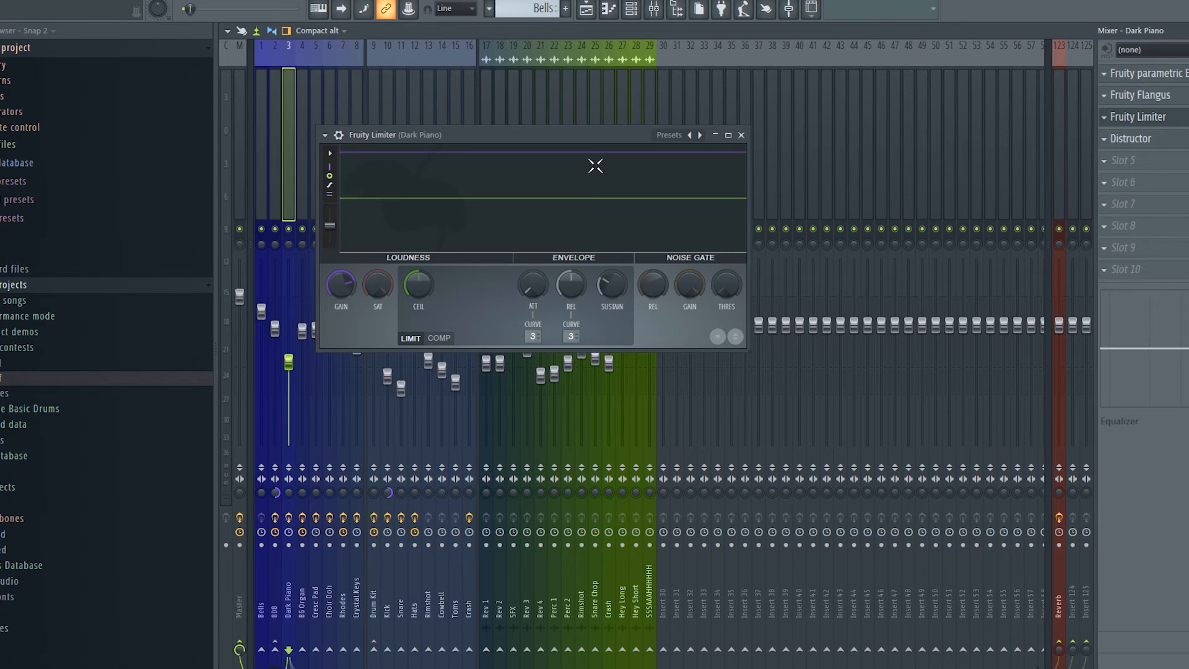
pyautogui.click(741, 135)
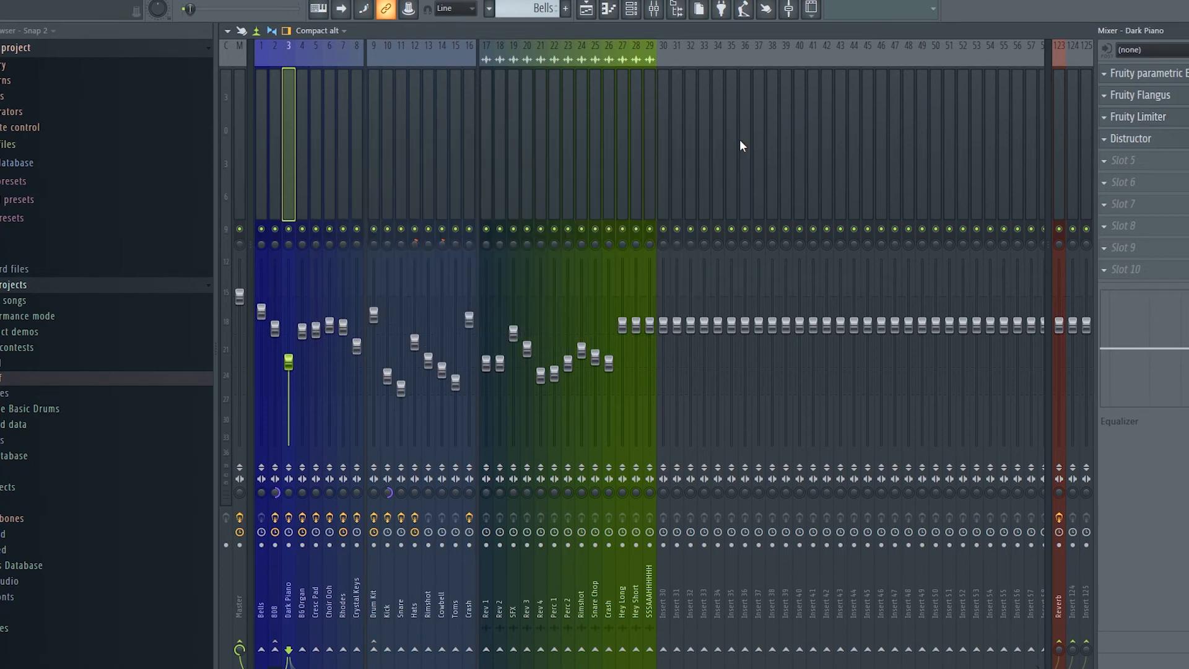
pyautogui.click(1116, 124)
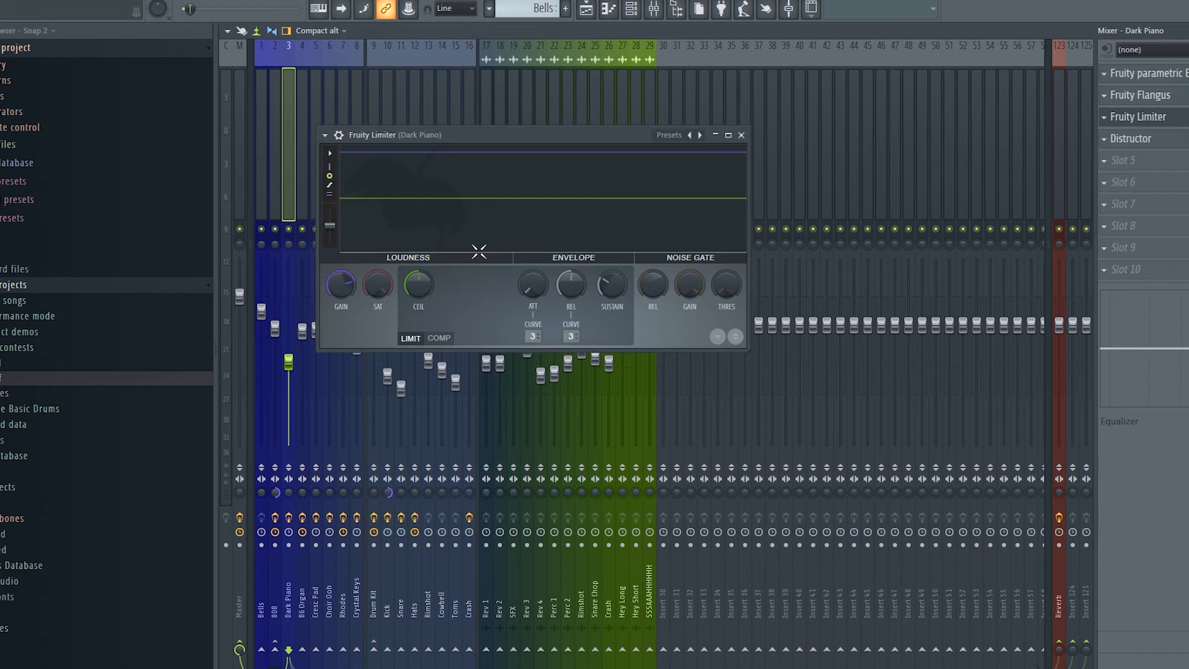
pyautogui.click(741, 135)
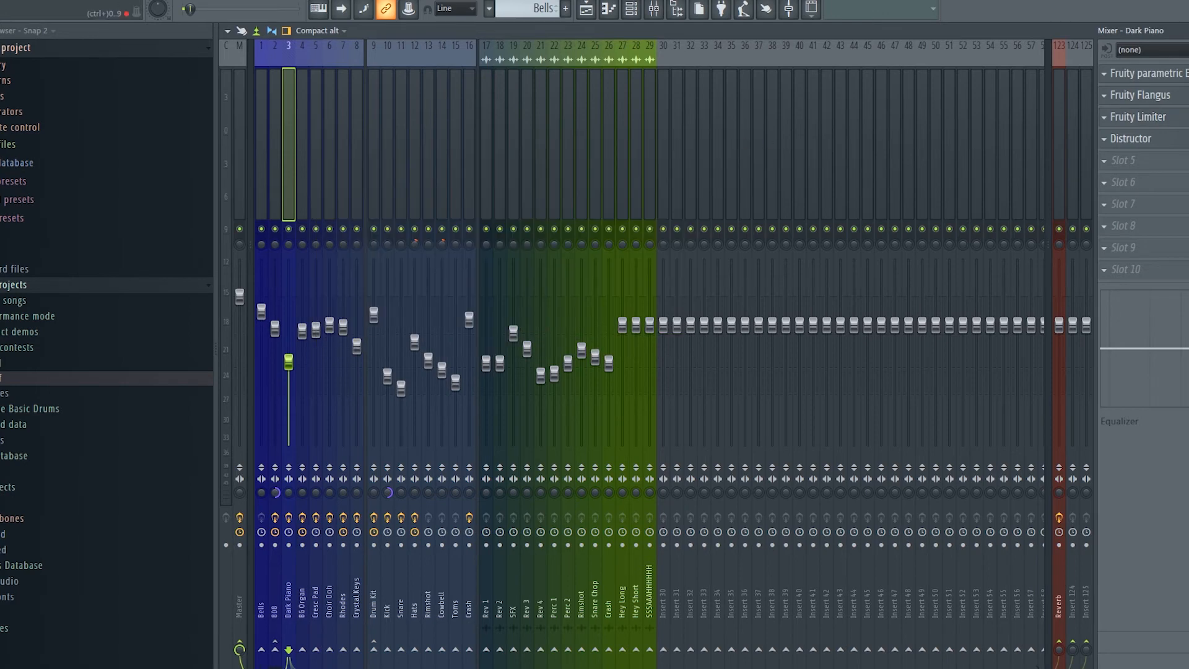
# Turn off the Filter module in the Dark Piano channel's Distructor and close the plugin.
pyautogui.click(1168, 139)
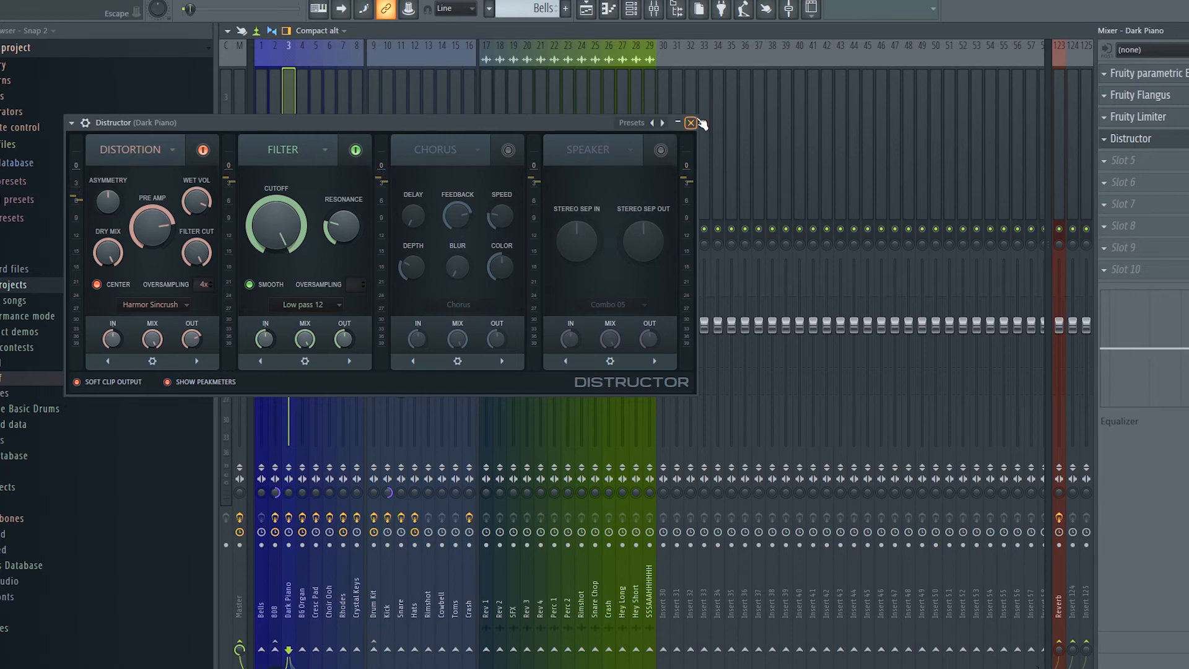
pyautogui.click(357, 150)
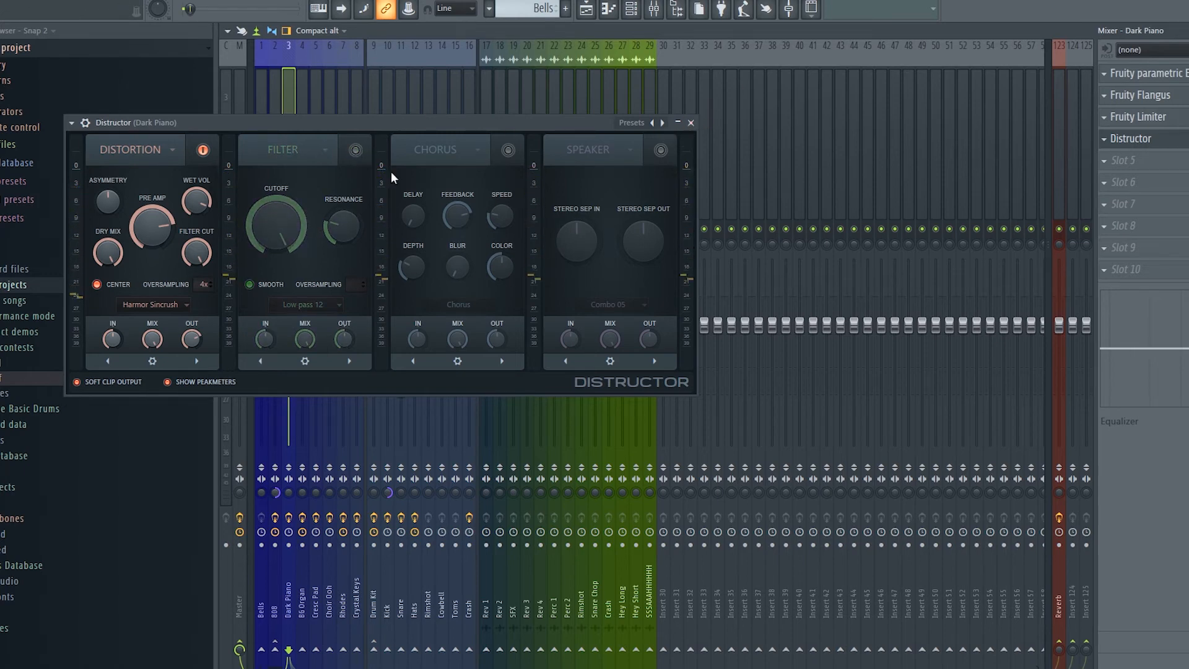
pyautogui.click(691, 123)
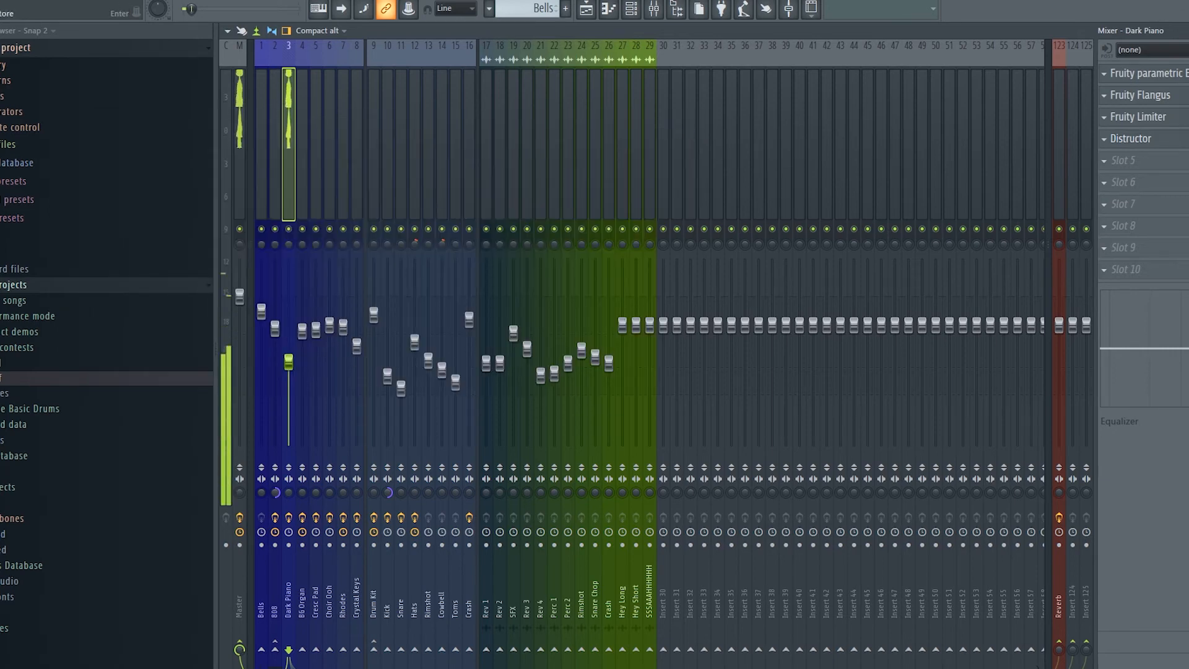
# Solo the Cresc Pad track in the playlist, play it from bar 8, and select its mixer channel.
pyautogui.click(1188, 31)
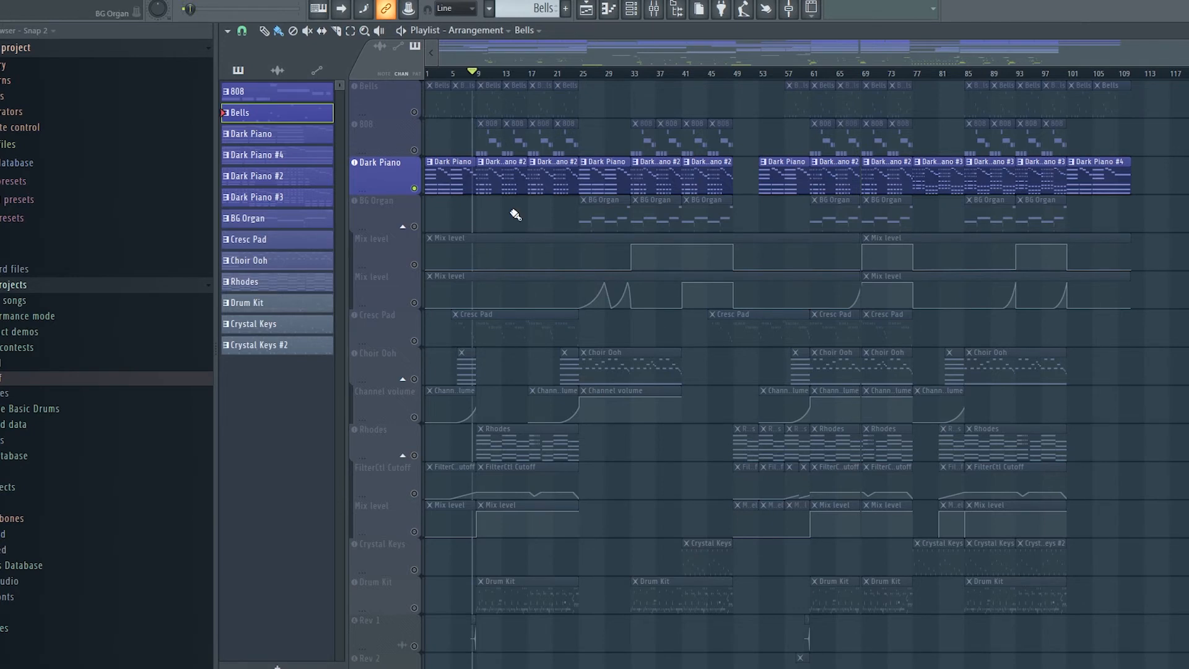
pyautogui.click(415, 342)
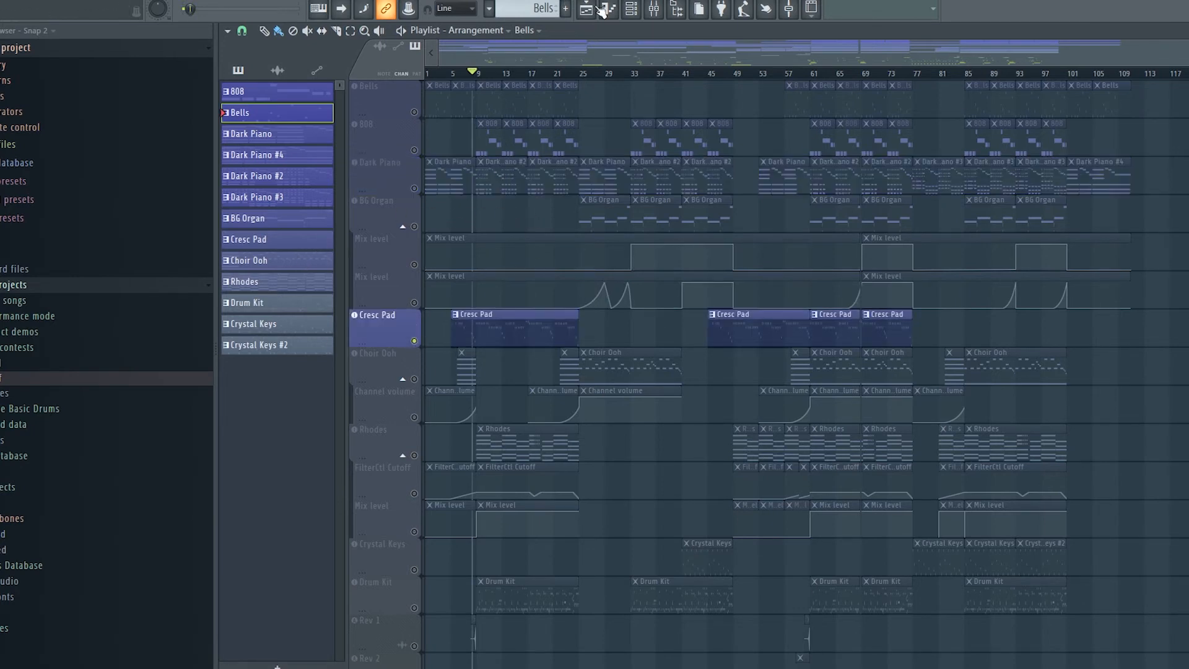
pyautogui.click(654, 8)
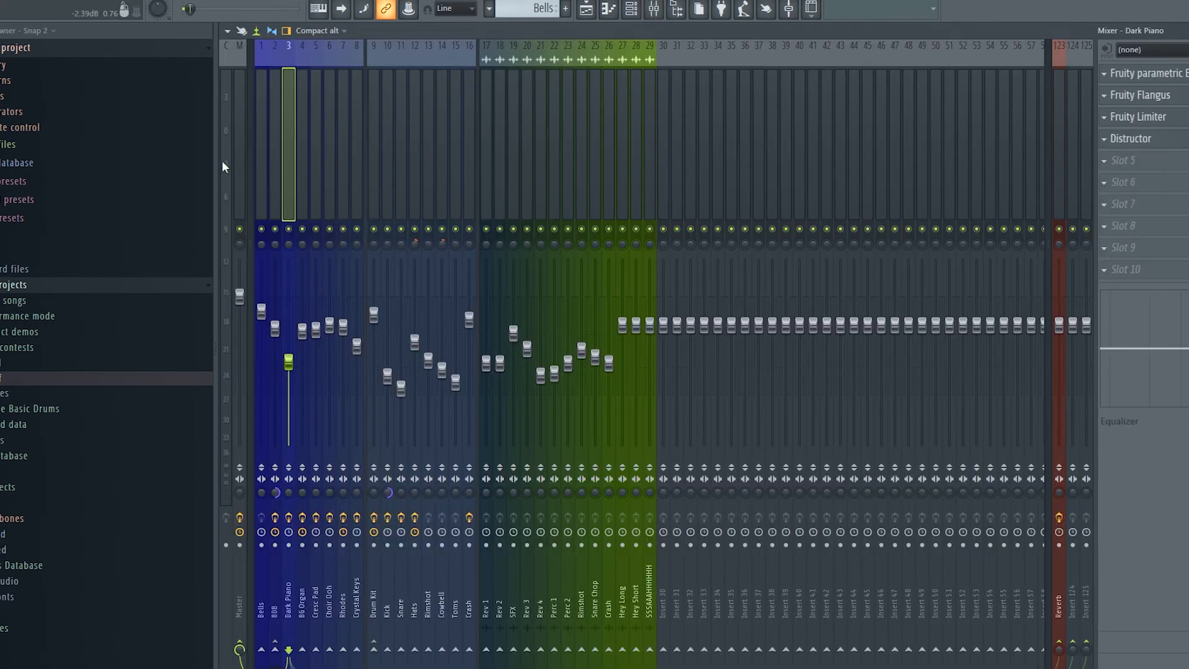
pyautogui.press('space')
pyautogui.click(319, 67)
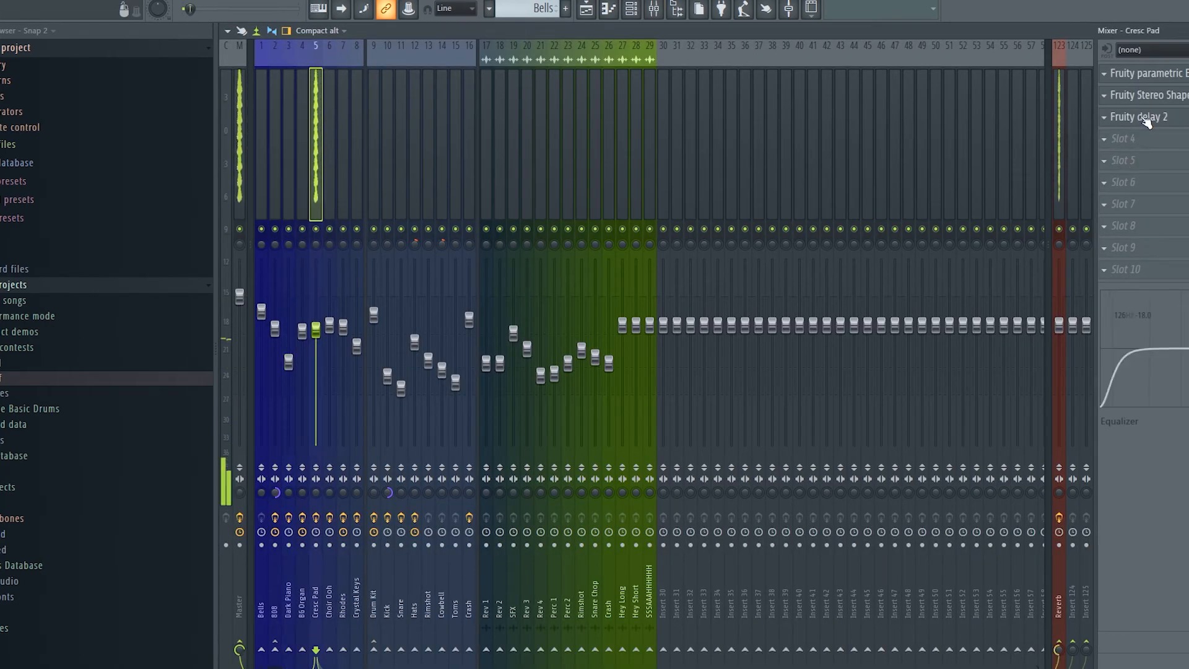
# Inspect the Cresc Pad channel's Fruity parametric EQ 2 curve, close the plugin, and keep the Cresc Pad channel selected.
pyautogui.click(1152, 73)
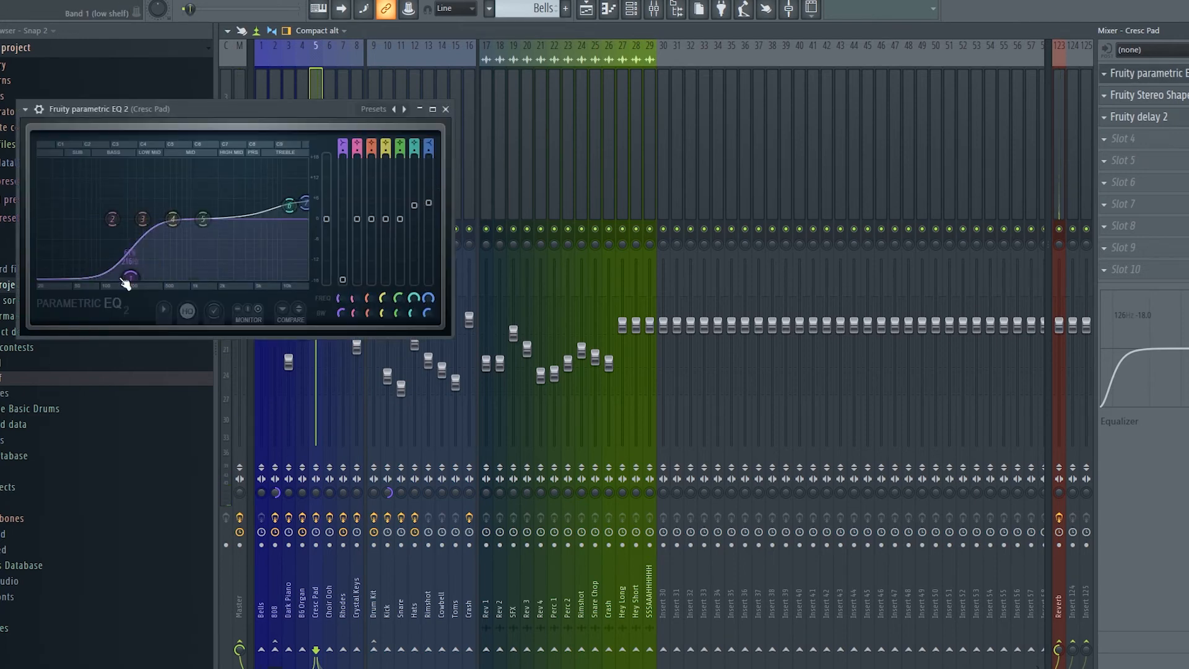
pyautogui.click(446, 109)
pyautogui.click(305, 99)
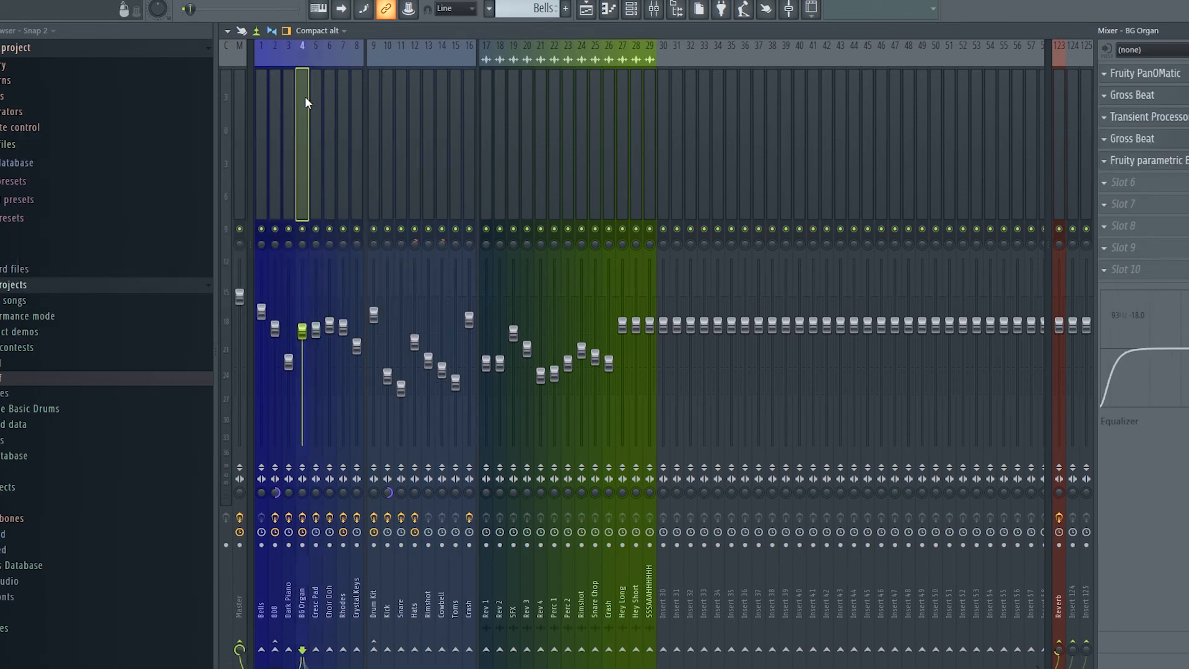
pyautogui.click(311, 98)
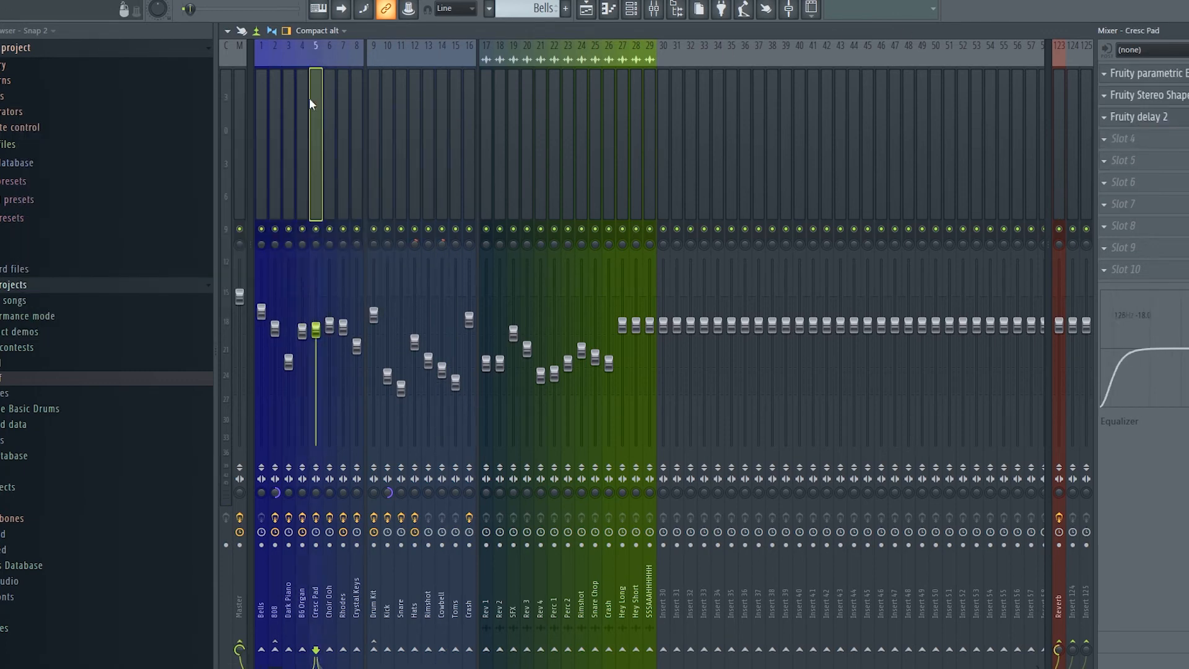
# Load the Stereoize 2 preset in the Fruity Stereo Shaper on the Cresc Pad mixer channel.
pyautogui.click(1143, 96)
pyautogui.moveTo(149, 127); pyautogui.dragTo(361, 103)
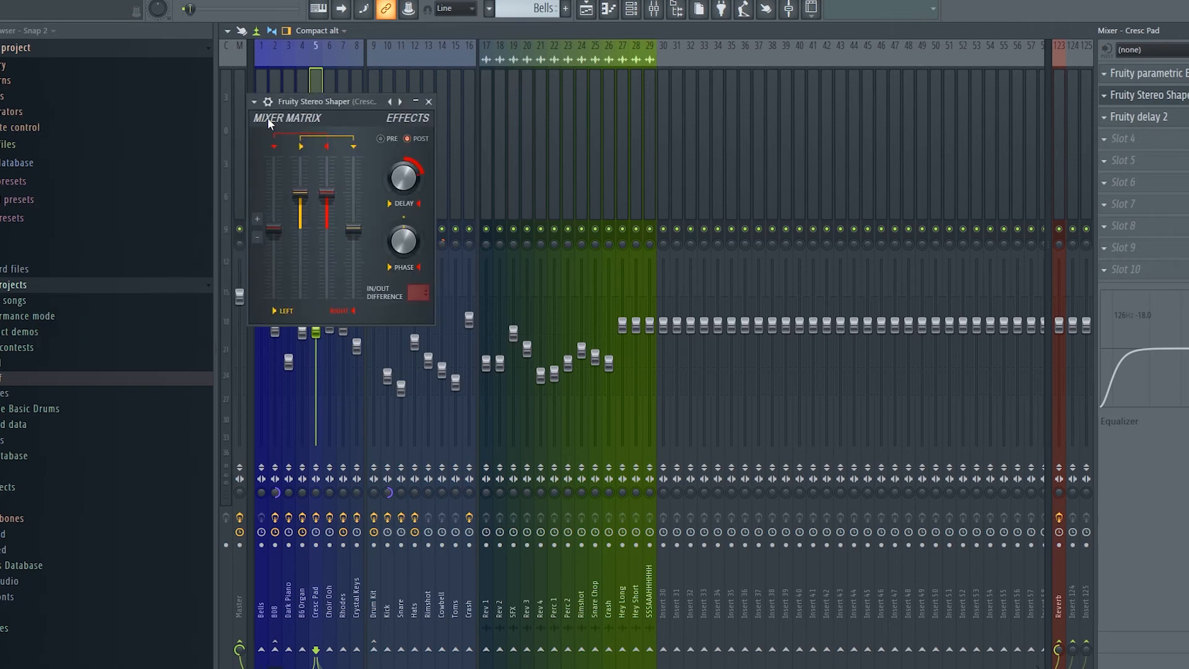
pyautogui.click(254, 101)
pyautogui.moveTo(294, 154)
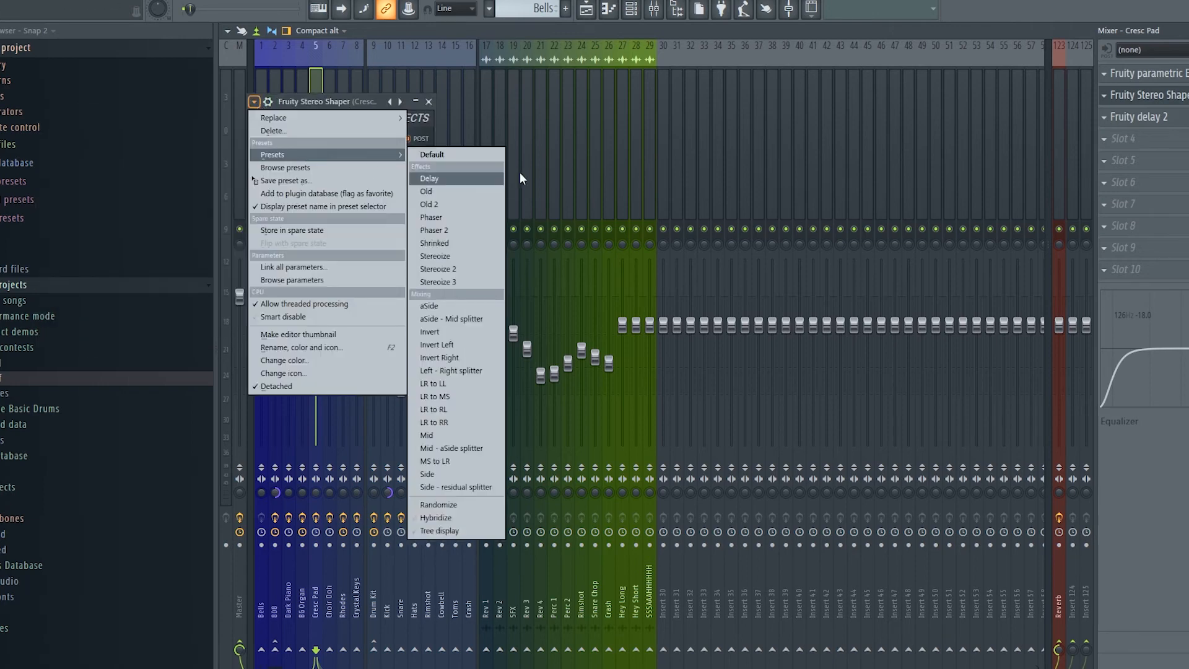
pyautogui.click(455, 272)
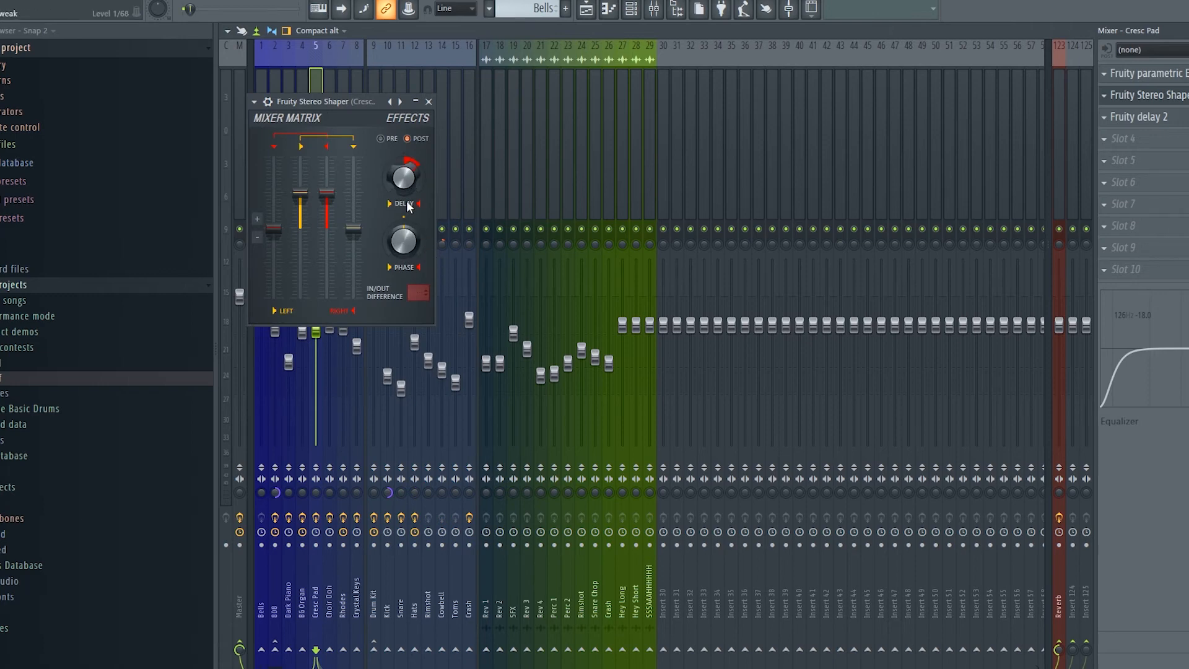
# Set the Cresc Pad Stereo Shaper's delay to 19.1 ms right and close the plugin.
pyautogui.hotkey('ctrl', 'alt', 'z')
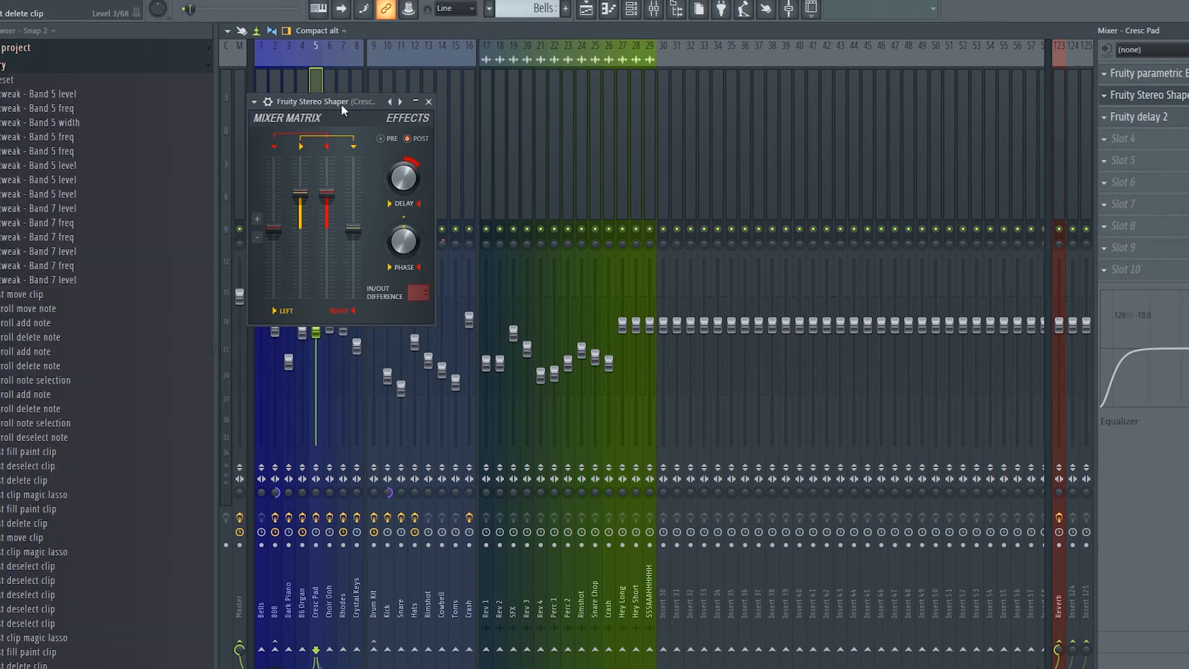
pyautogui.moveTo(403, 178); pyautogui.dragTo(404, 169)
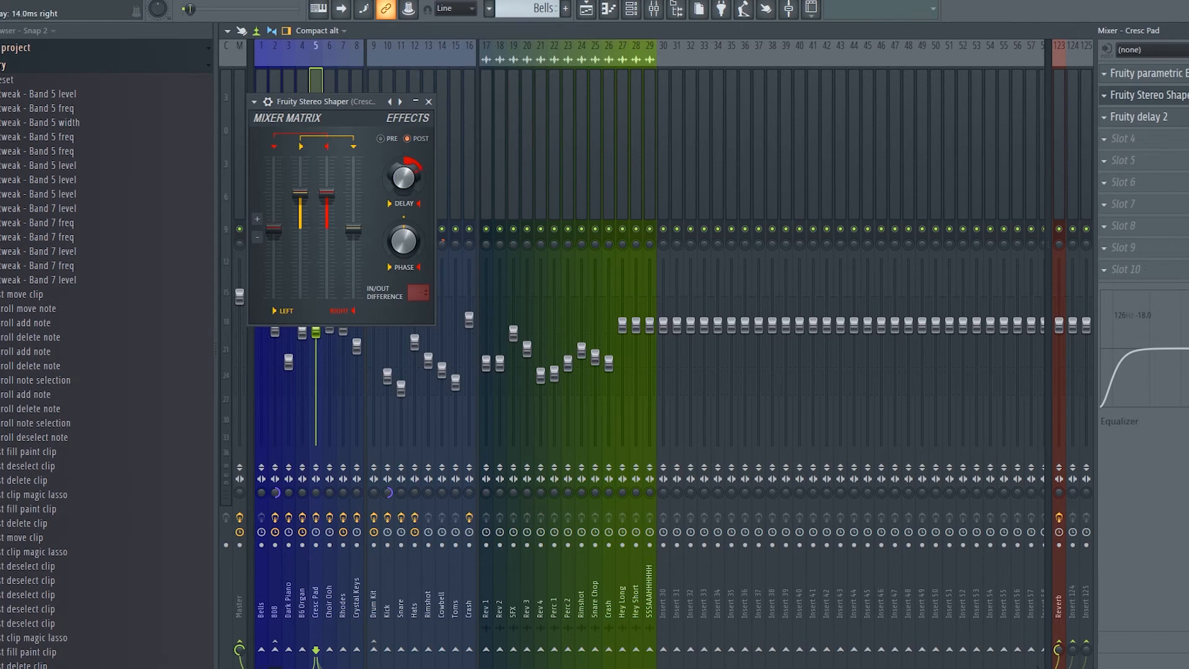
pyautogui.click(15, 65)
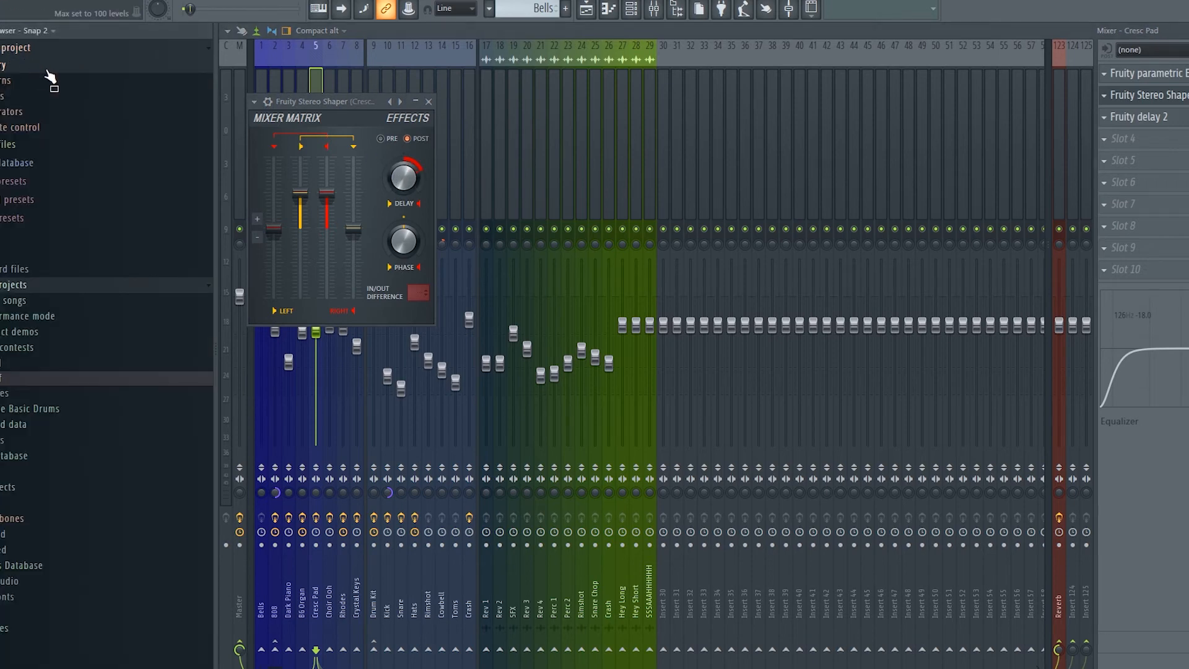
pyautogui.moveTo(402, 178); pyautogui.dragTo(402, 176)
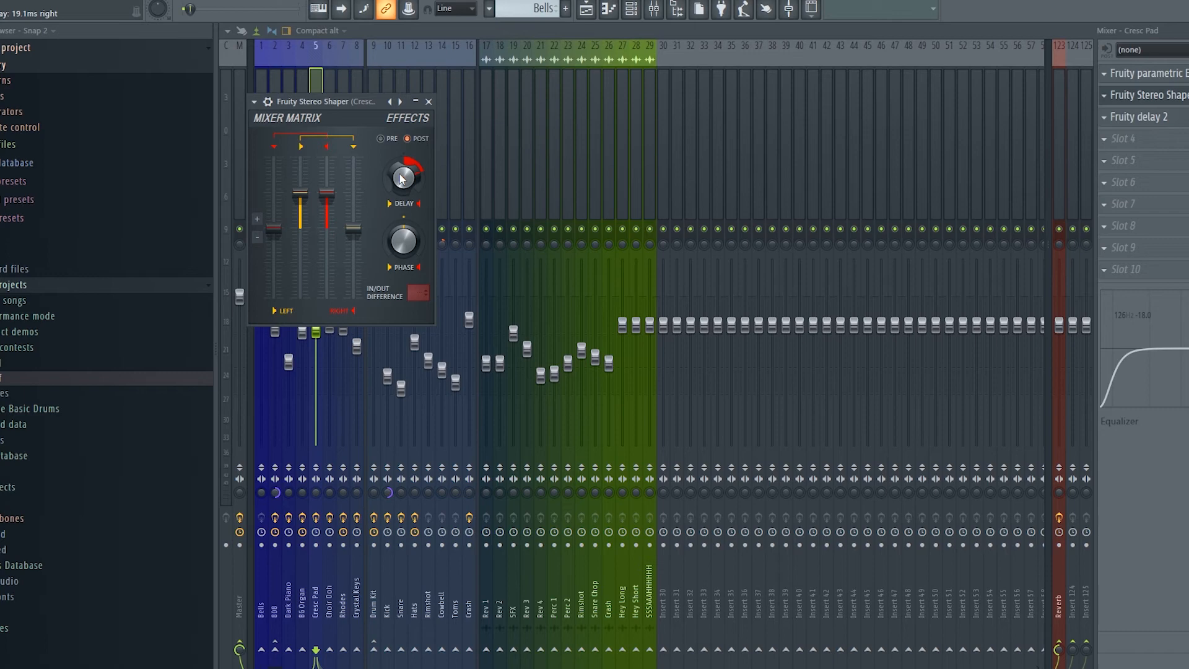
pyautogui.click(429, 101)
# Examine the Fruity delay 2 settings on the Cresc Pad channel and close the plugin.
pyautogui.click(1147, 117)
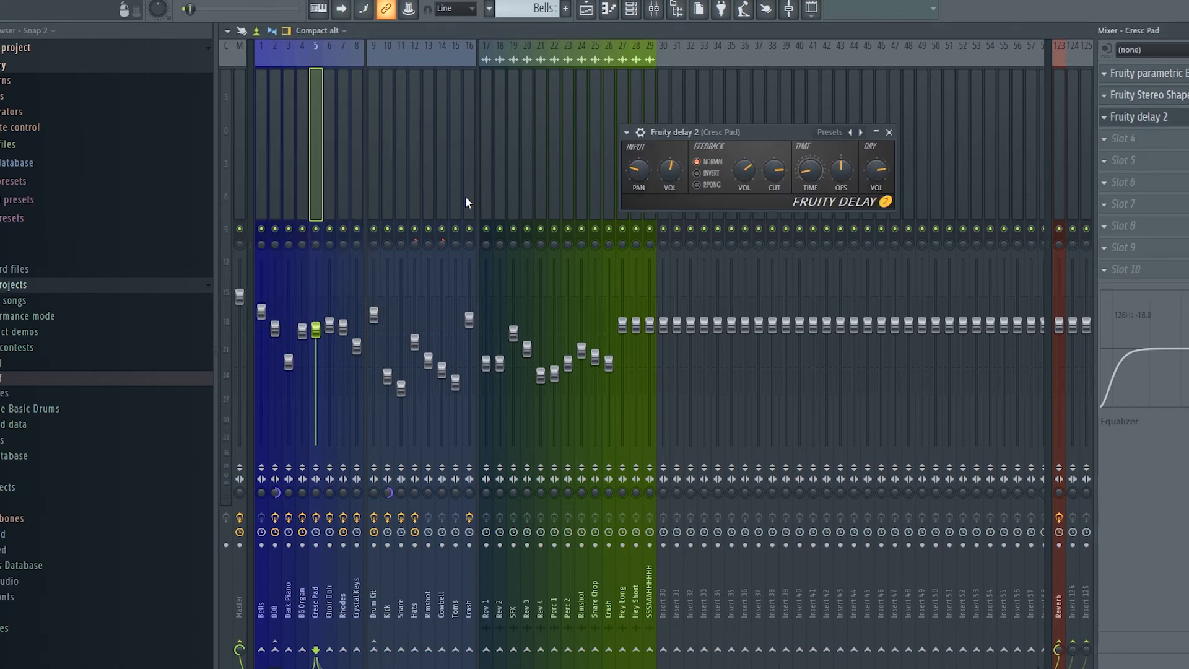
pyautogui.moveTo(713, 136); pyautogui.dragTo(678, 133)
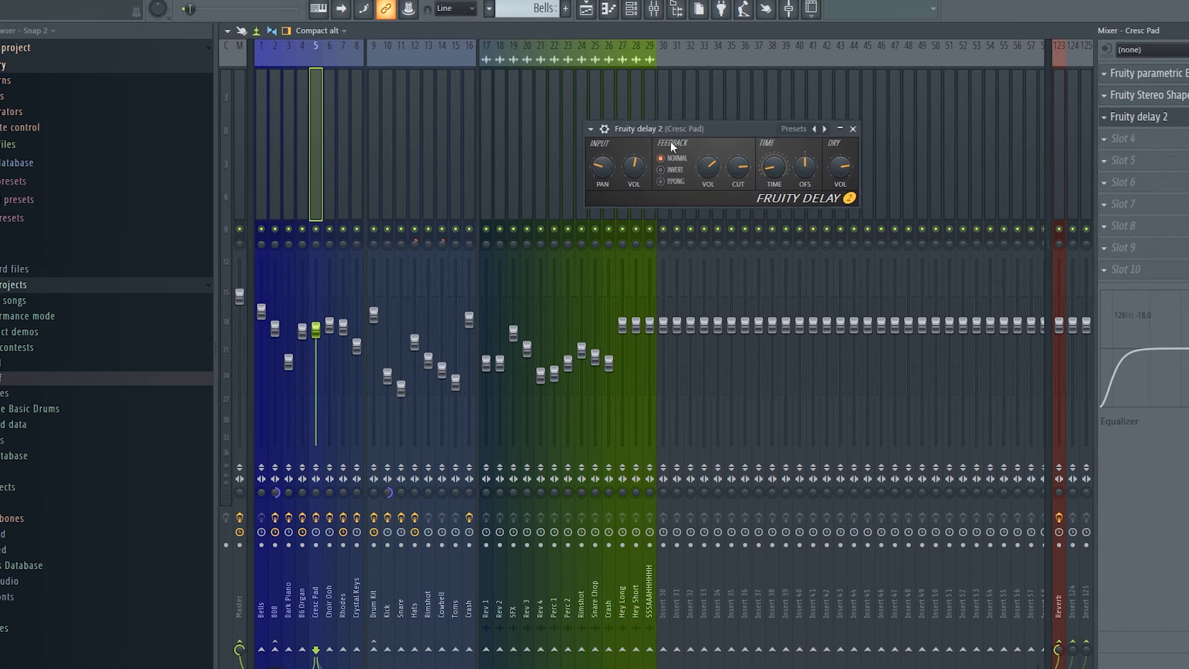
pyautogui.moveTo(613, 166); pyautogui.dragTo(604, 170)
pyautogui.click(853, 128)
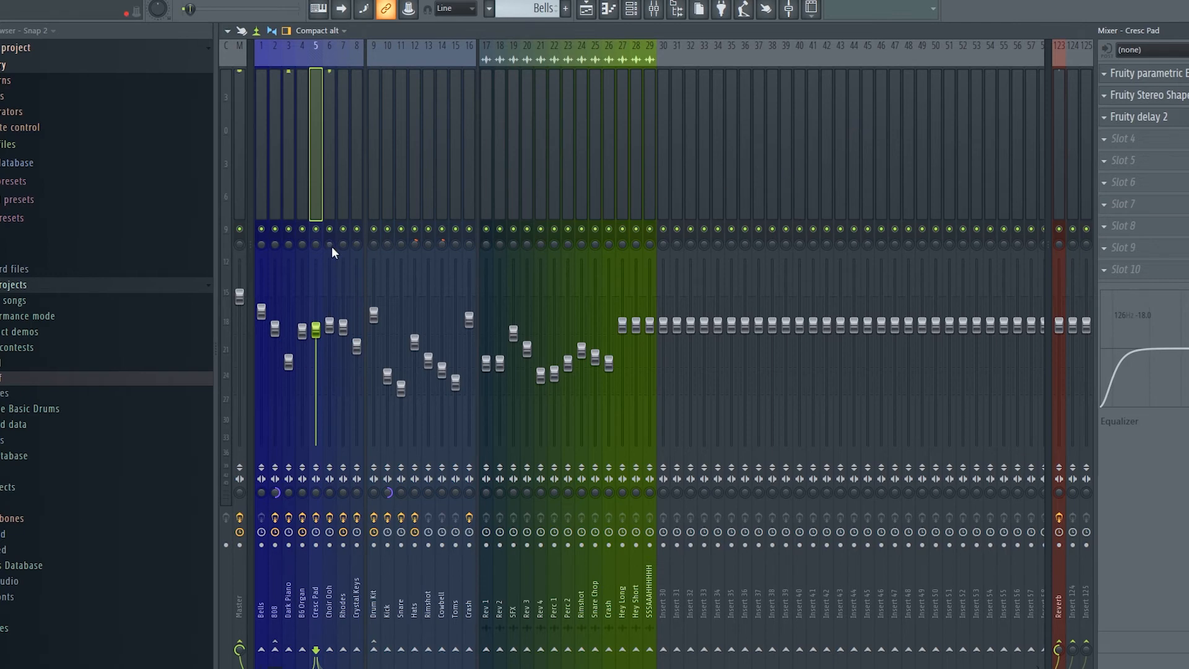
# Audition the Cresc Pad channel soloed in the mixer, and leave the mixer.
pyautogui.press('space')
pyautogui.rightClick(316, 229)
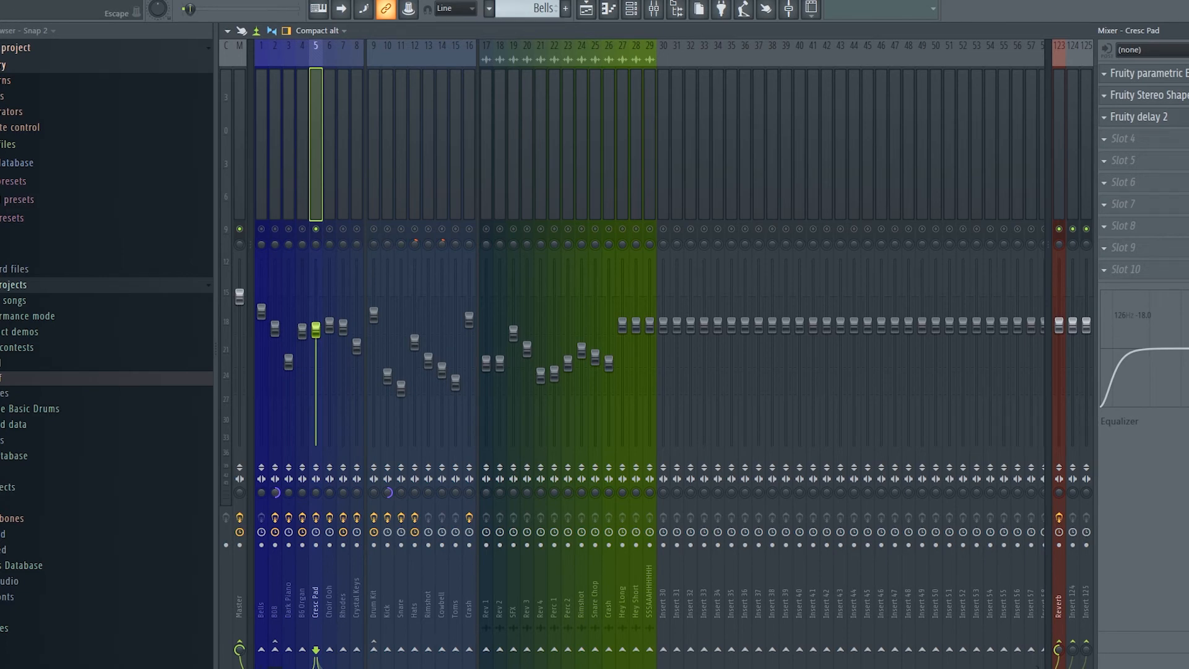
pyautogui.press('Escape')
# Solo the Rhodes track in the playlist and also enable its FilterCtl Cutoff and Mix level automation tracks.
pyautogui.scroll(-1, 467, 455)
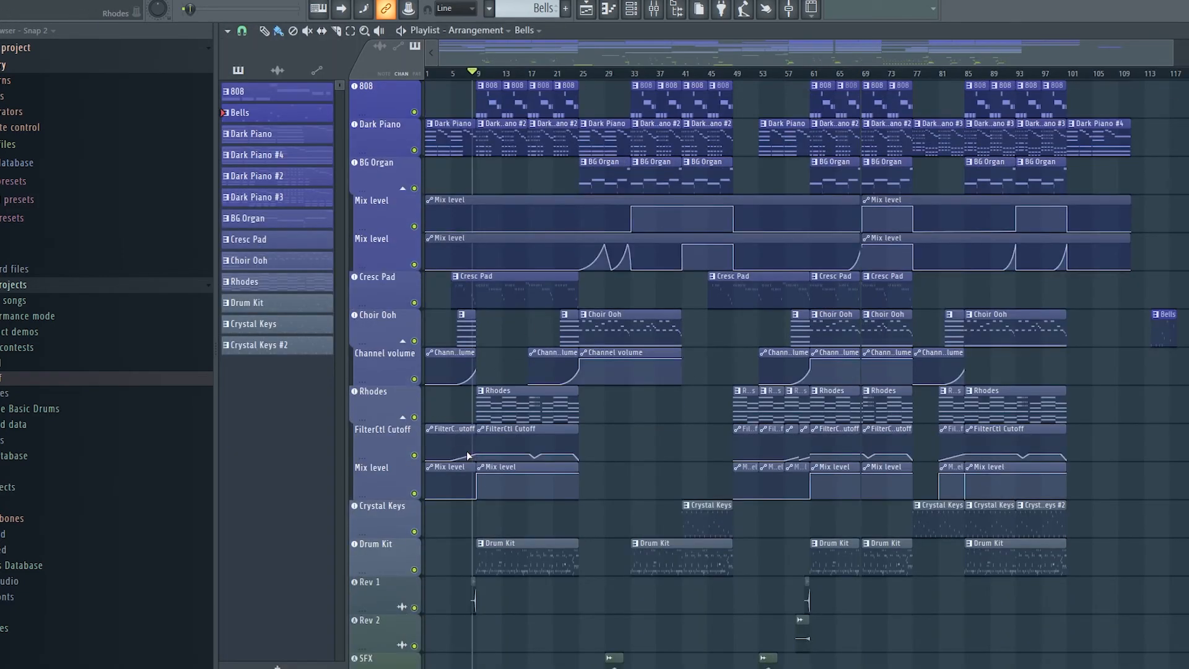
pyautogui.rightClick(414, 417)
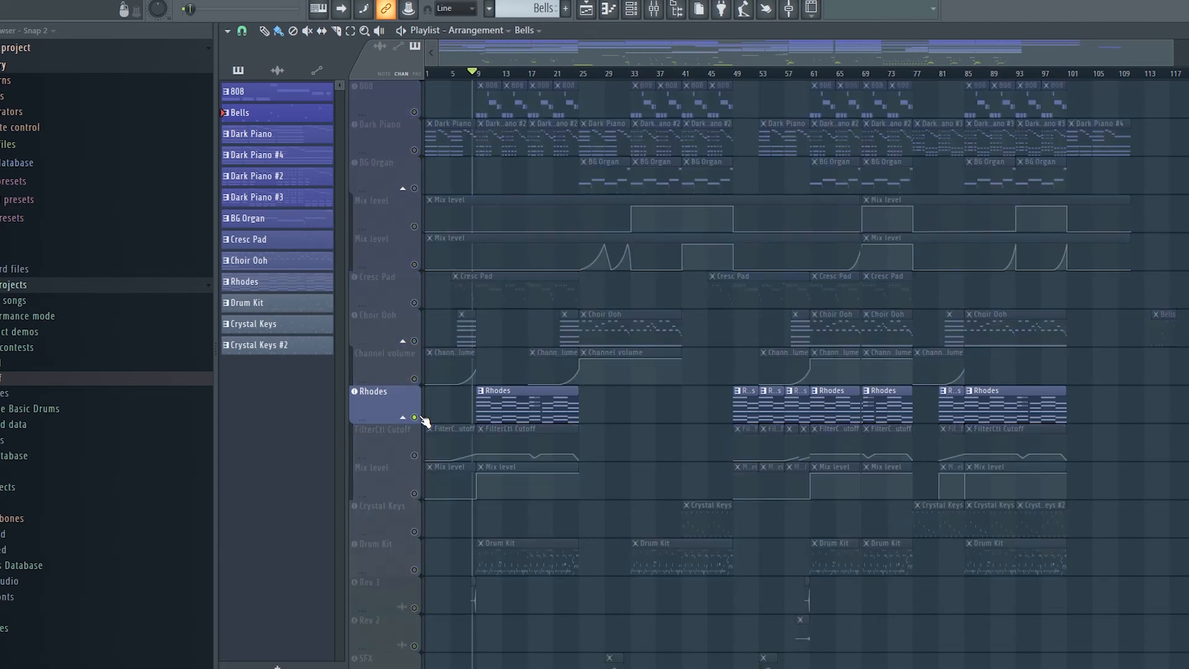
pyautogui.click(415, 456)
pyautogui.click(415, 495)
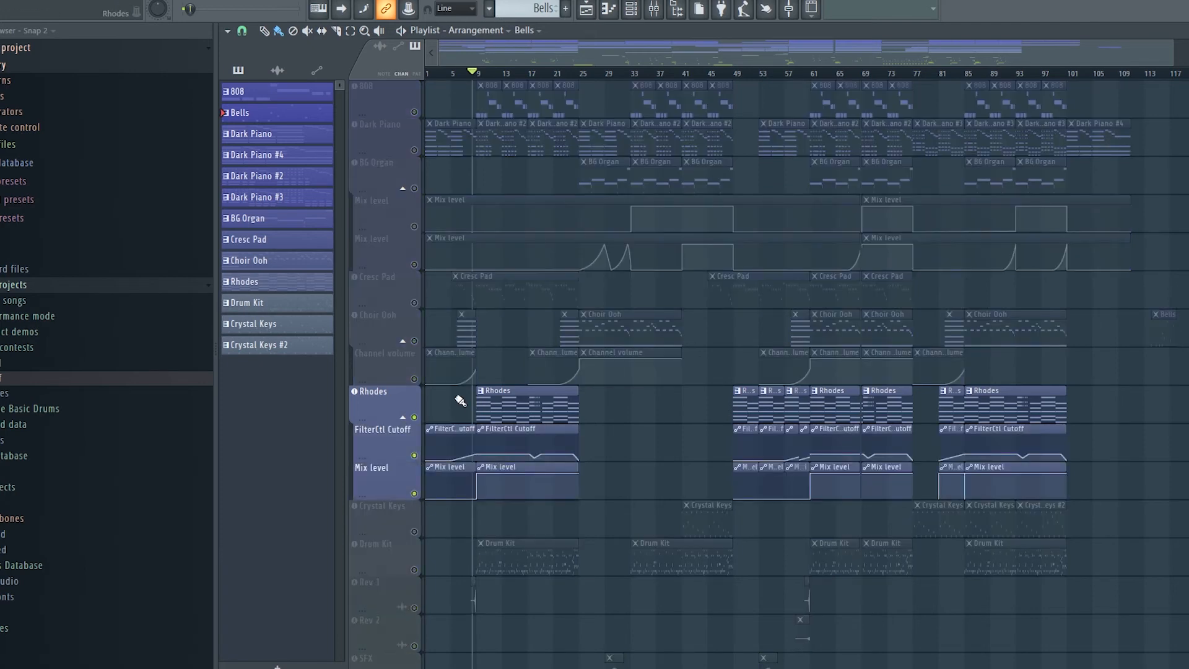
# Select the Rhodes channel in the mixer and turn off the channel solo so all mixer channels are enabled.
pyautogui.click(654, 8)
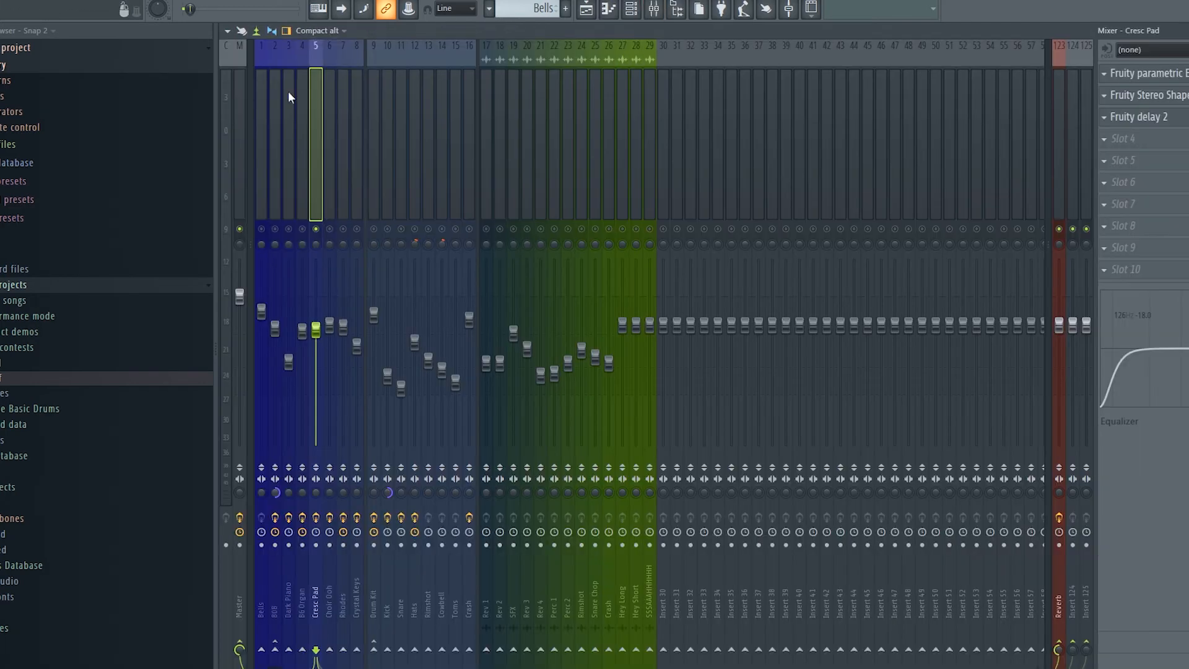
pyautogui.click(301, 60)
pyautogui.click(317, 62)
pyautogui.click(342, 74)
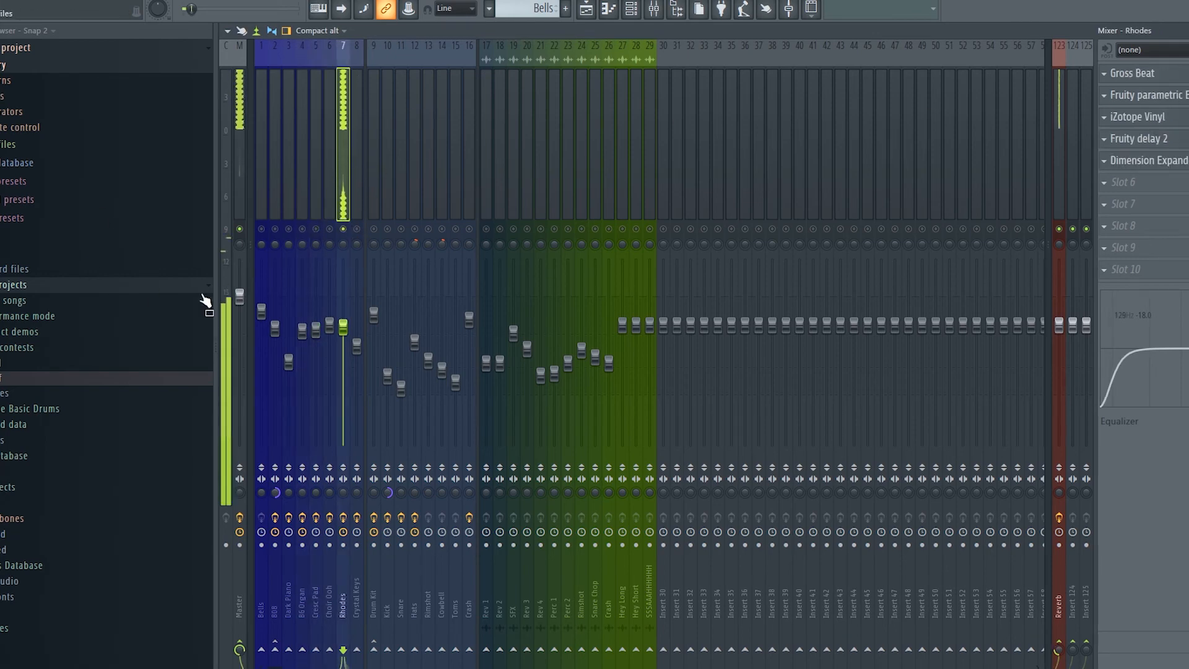
pyautogui.rightClick(343, 230)
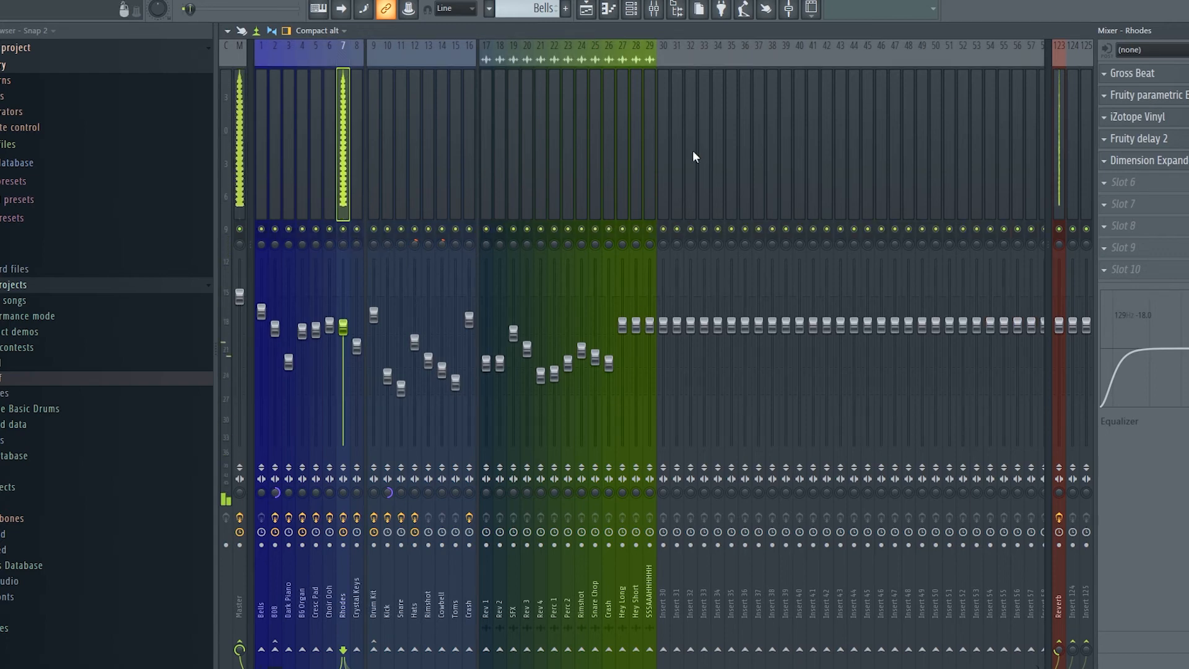
# Inspect the Gross Beat settings and the Fruity parametric EQ 2 curve on the Rhodes channel, closing each plugin.
pyautogui.click(1150, 76)
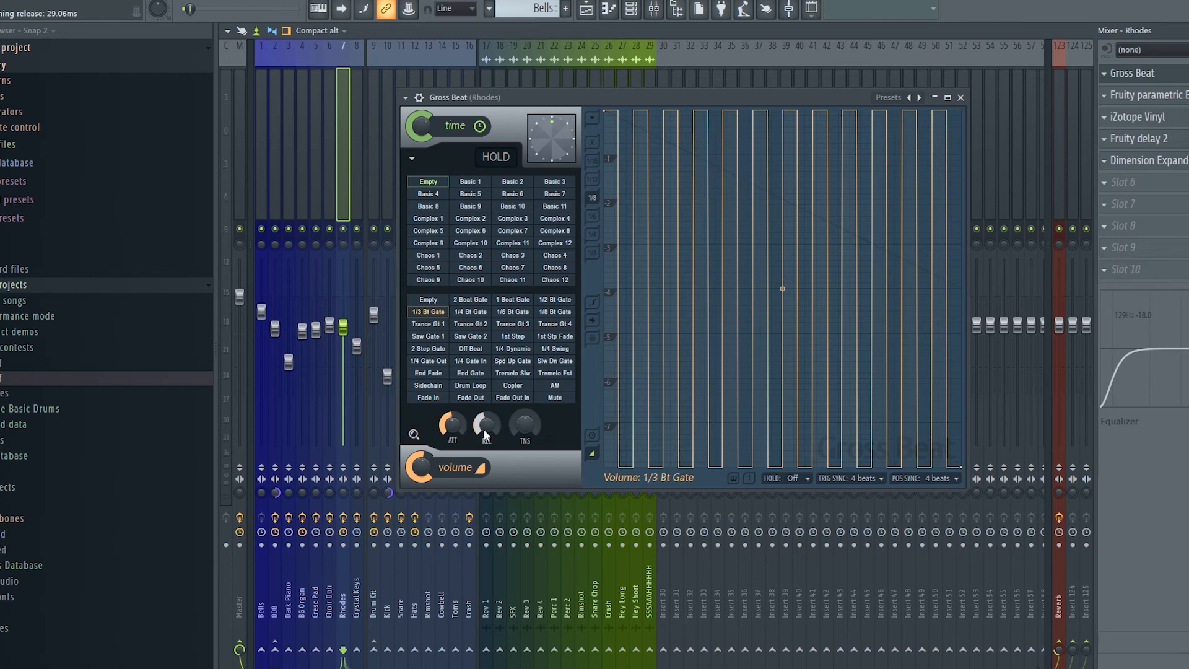
pyautogui.click(961, 97)
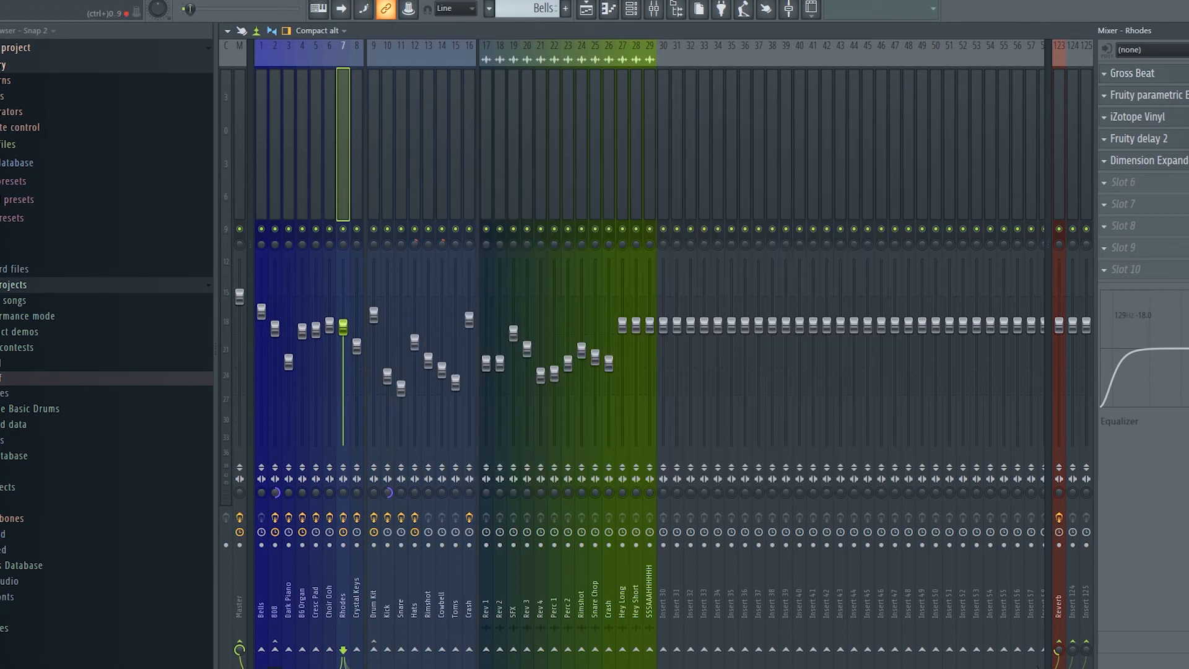
pyautogui.click(1187, 105)
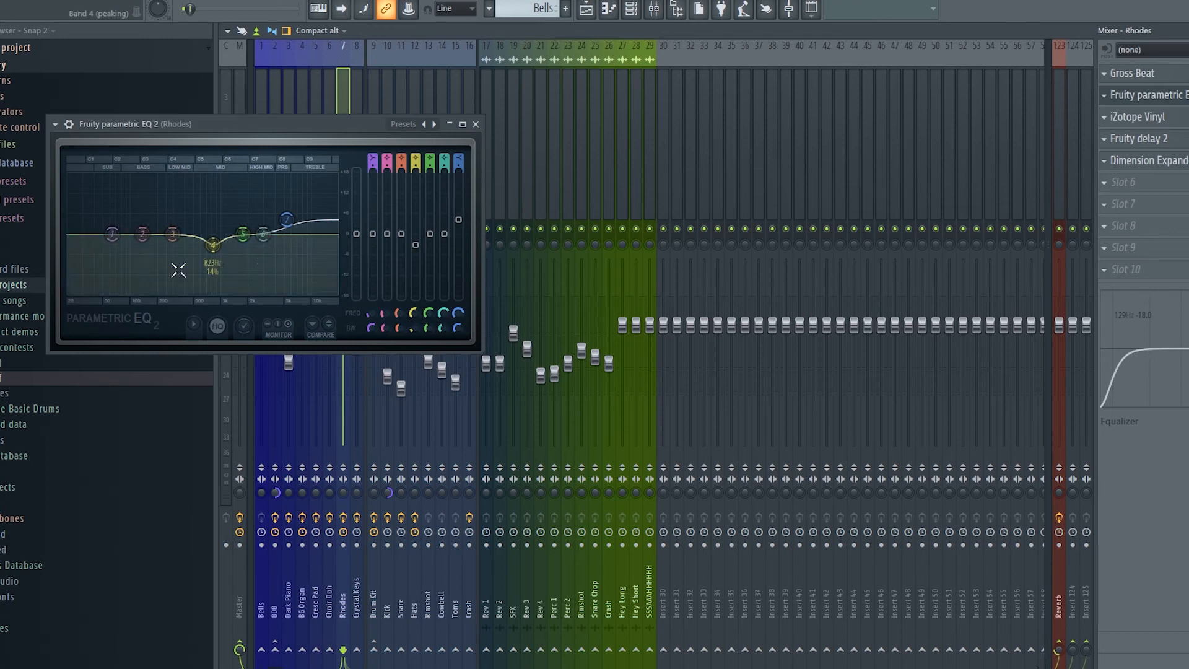
pyautogui.moveTo(286, 220); pyautogui.dragTo(291, 226)
pyautogui.click(476, 124)
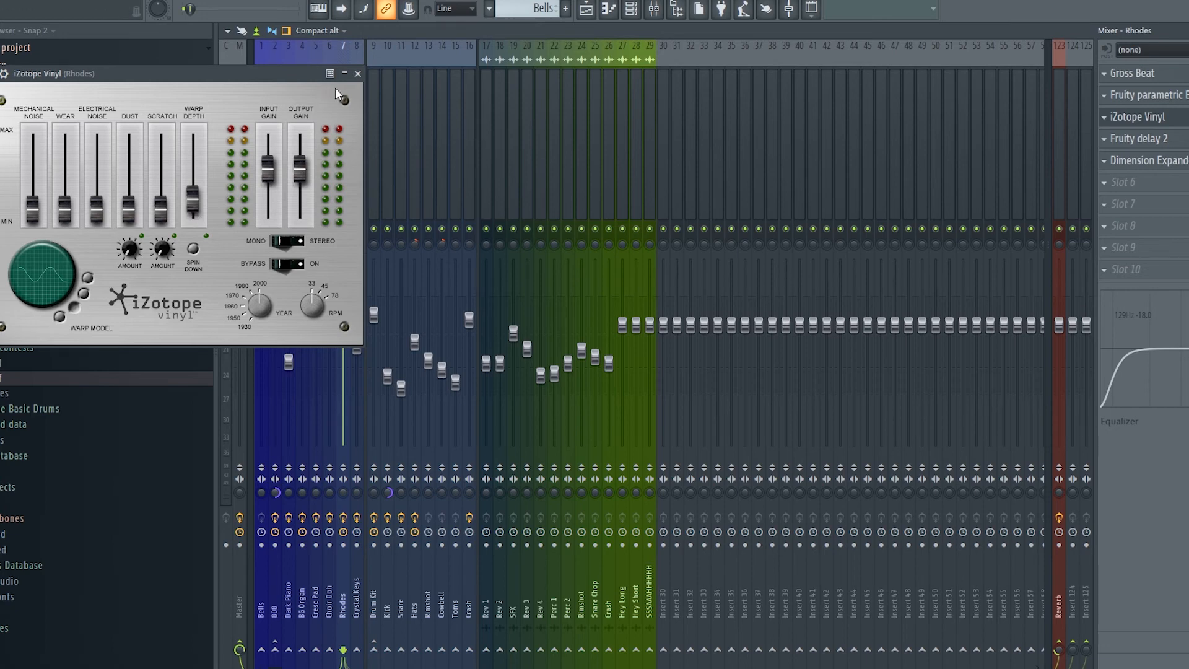
# Review the iZotope Vinyl, Fruity delay 2 and Dimension Expander settings on the Rhodes channel, closing each plugin.
pyautogui.click(357, 73)
pyautogui.click(1137, 139)
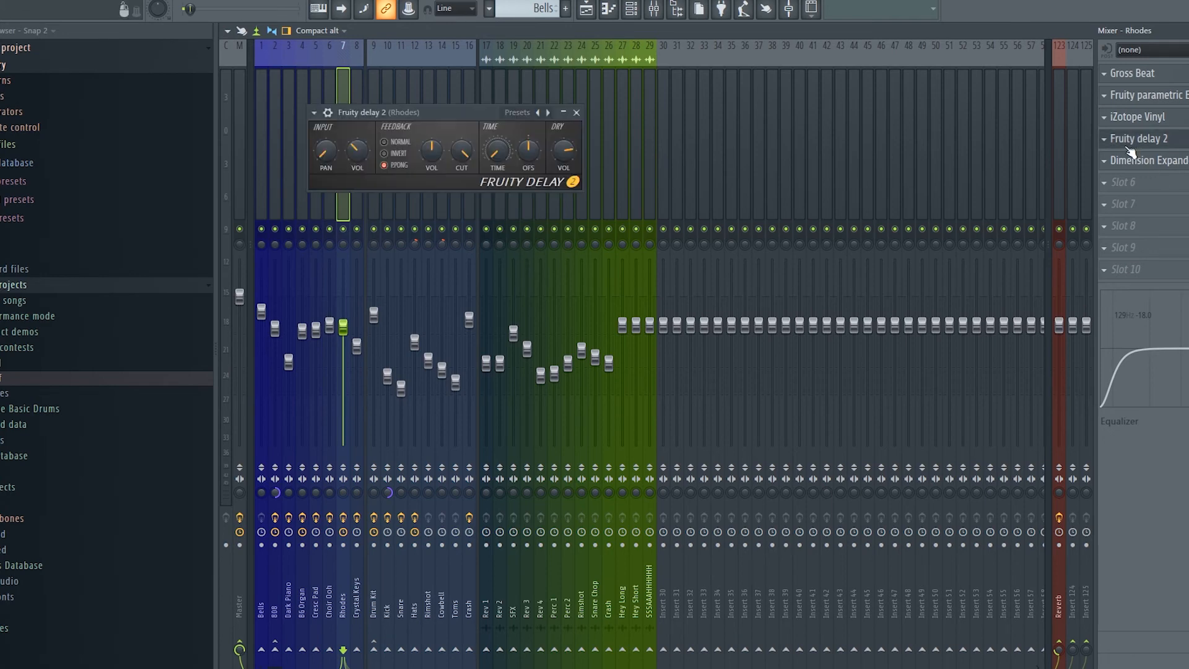
pyautogui.moveTo(452, 106); pyautogui.dragTo(473, 108)
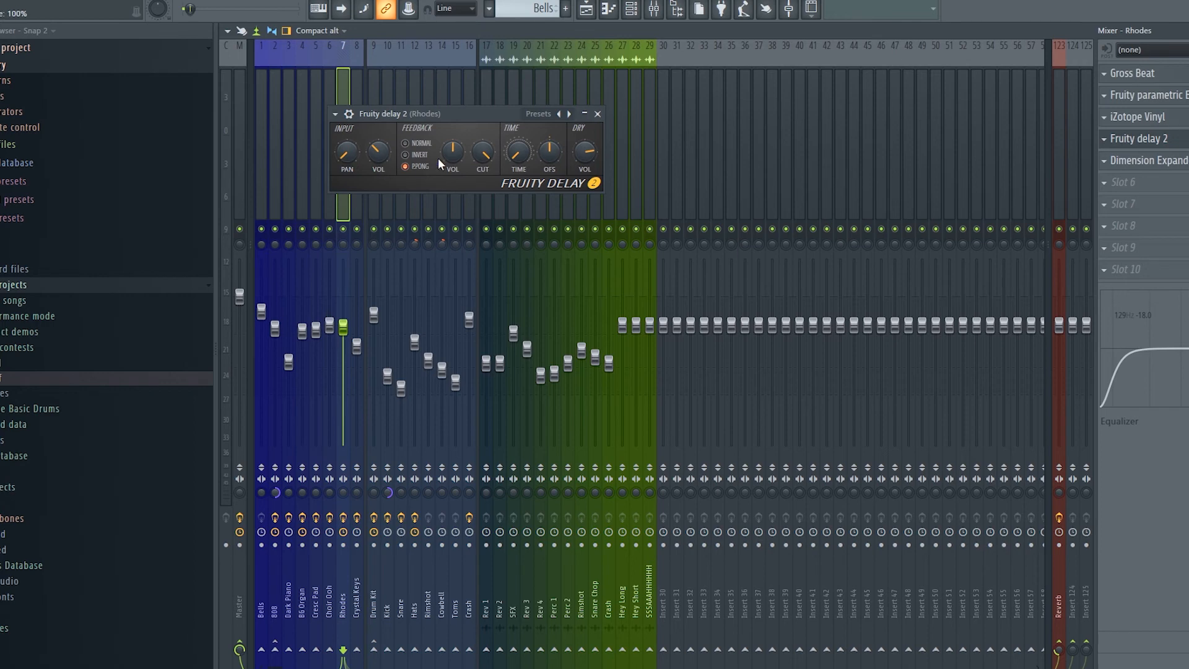
pyautogui.click(597, 114)
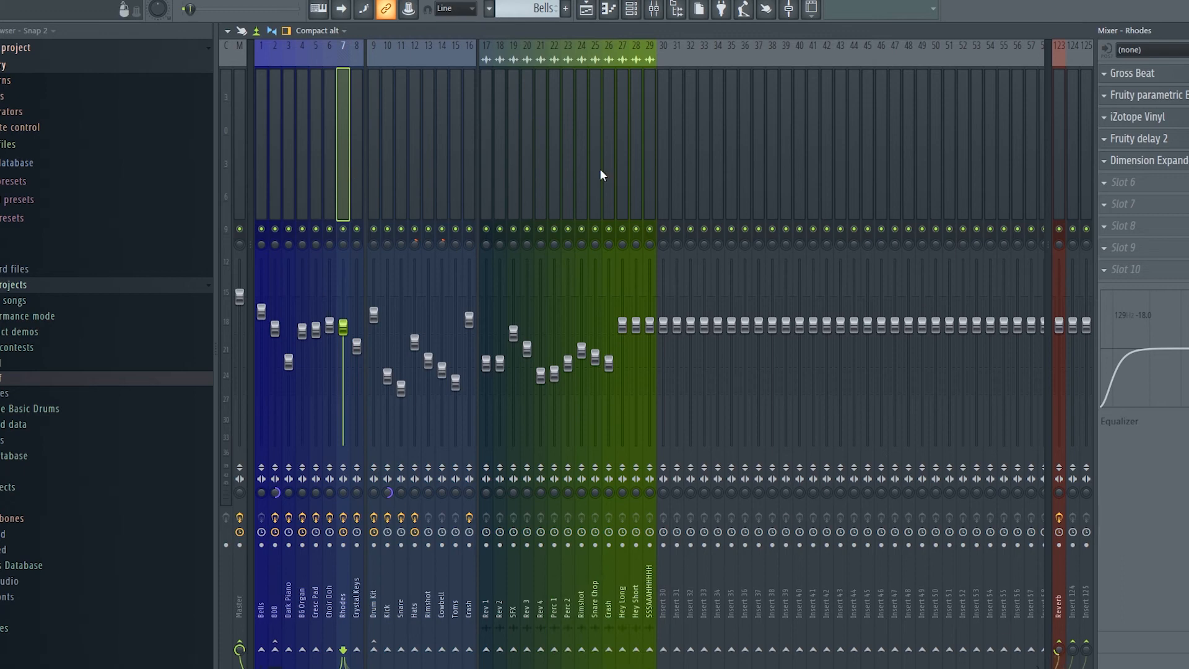
pyautogui.click(1171, 161)
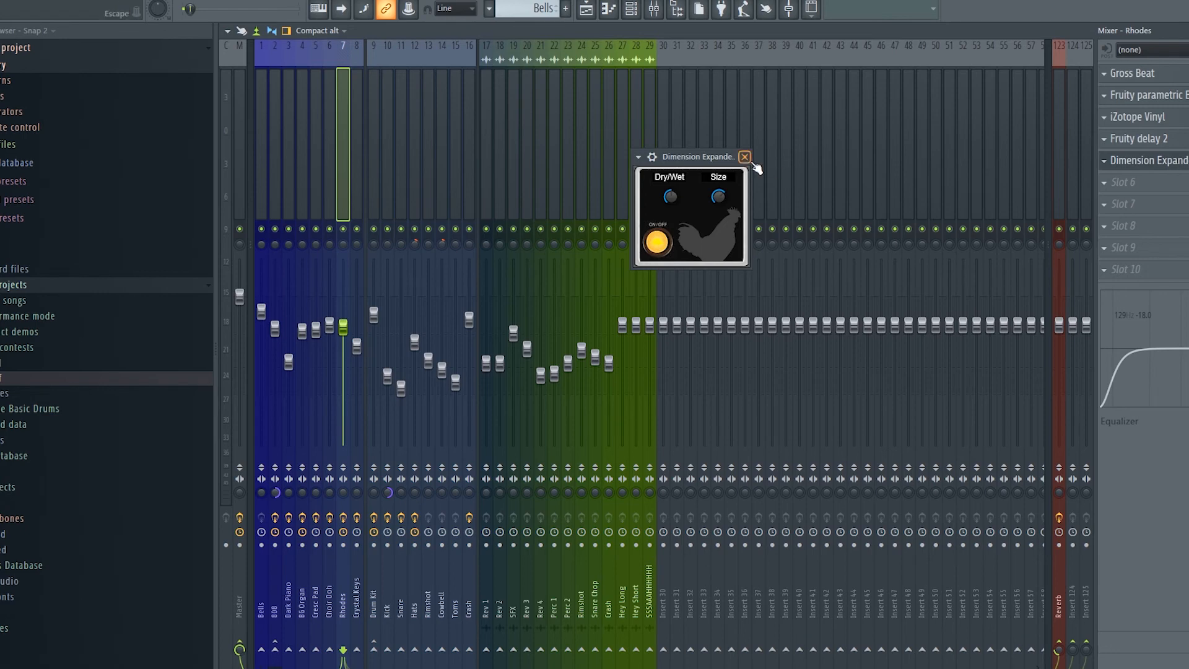
pyautogui.click(745, 157)
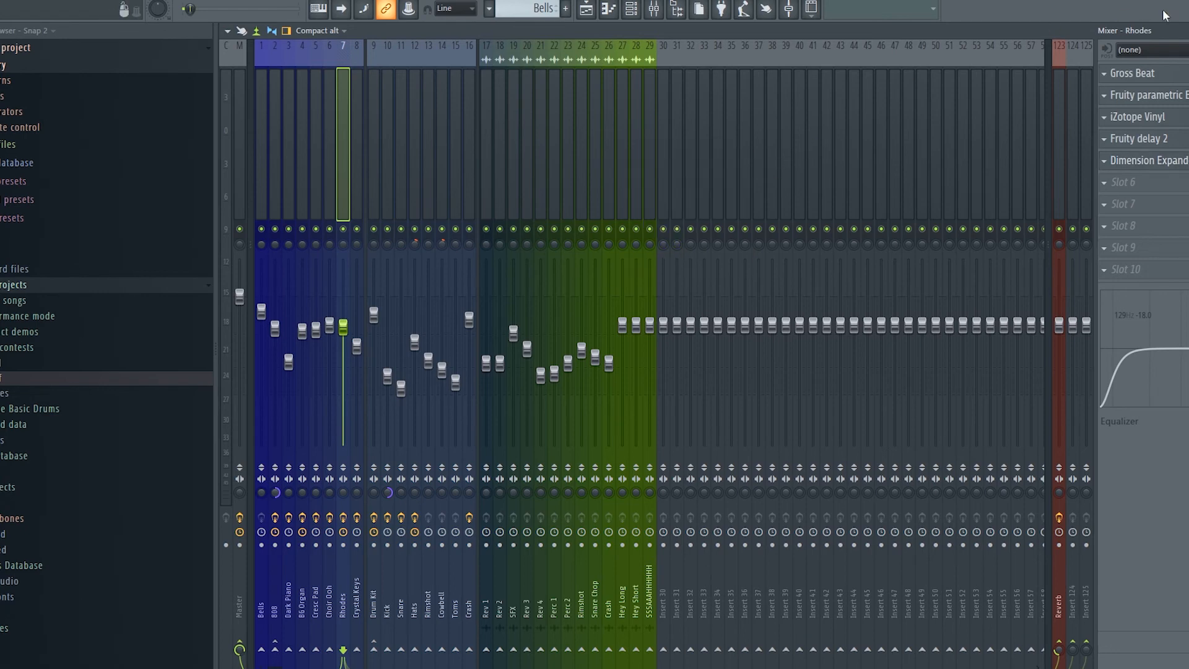
# Enable the Choir Ooh and Channel volume tracks in the playlist and play them from bar 25.
pyautogui.press('F5')
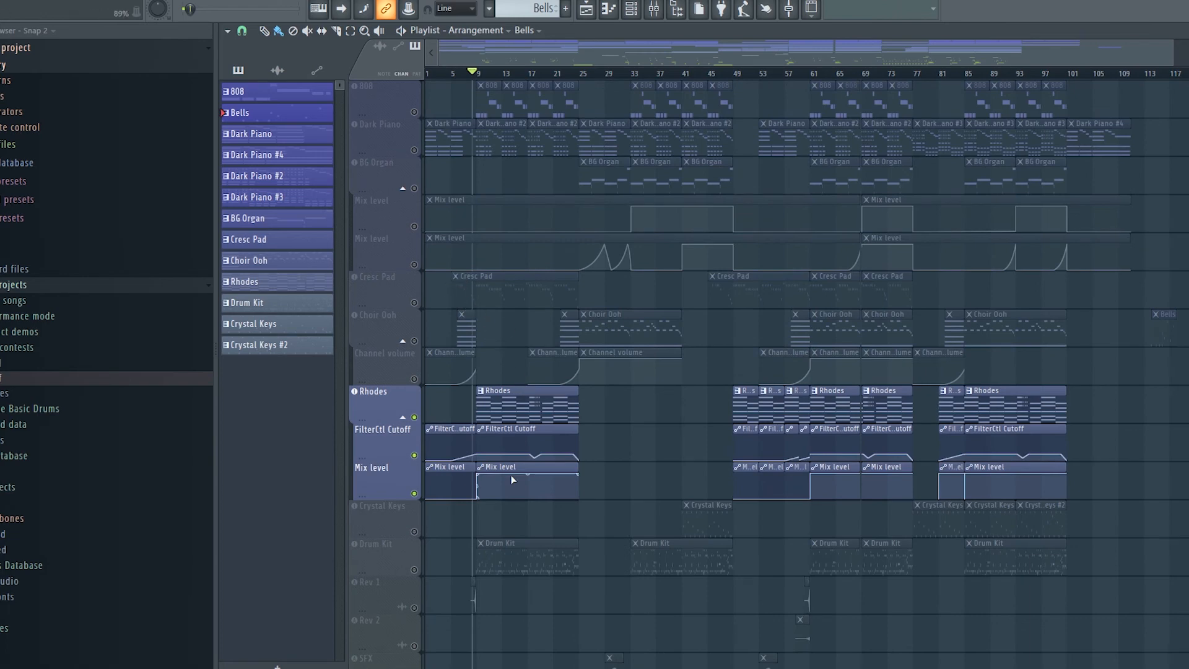
pyautogui.scroll(-1, 548, 393)
pyautogui.scroll(4, 548, 394)
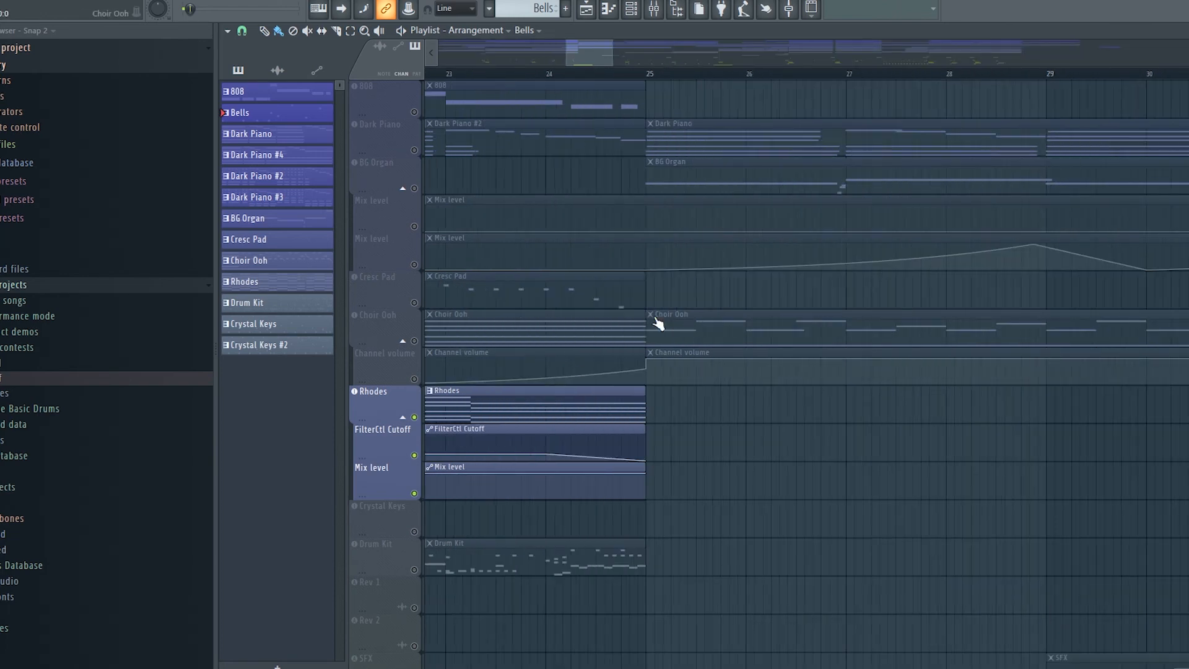
pyautogui.click(648, 75)
pyautogui.keyDown('ctrl'); pyautogui.click(426, 344); pyautogui.keyUp('ctrl')
pyautogui.click(423, 340)
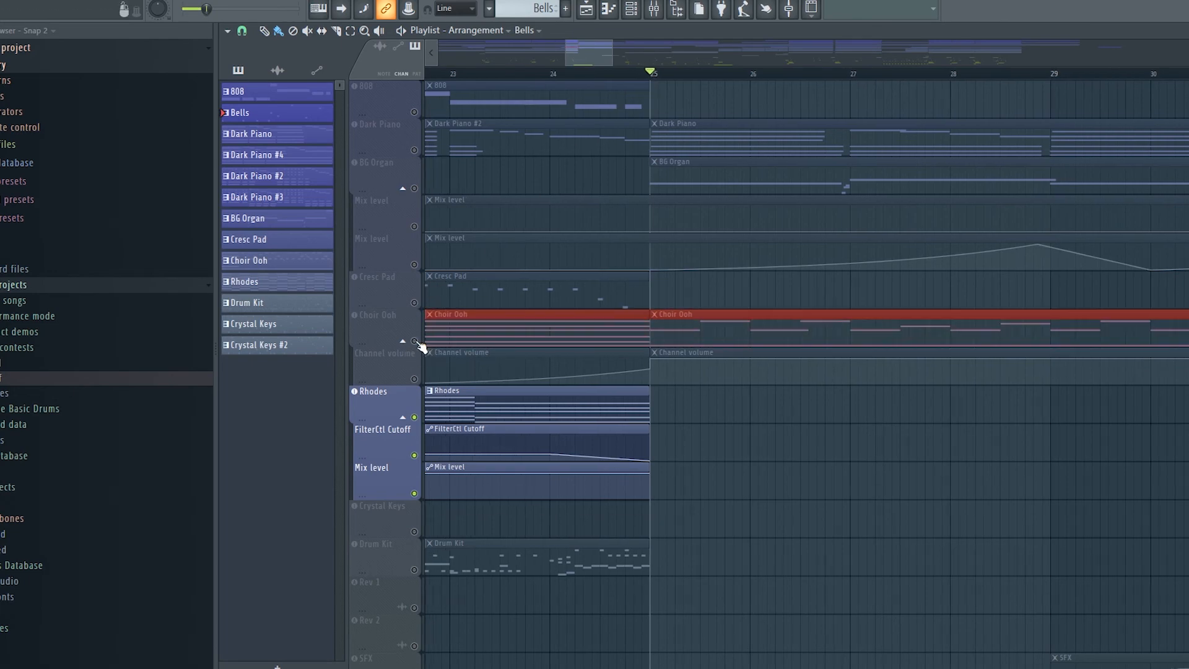
pyautogui.click(415, 341)
pyautogui.click(414, 379)
pyautogui.press('space')
pyautogui.scroll(-4, 531, 404)
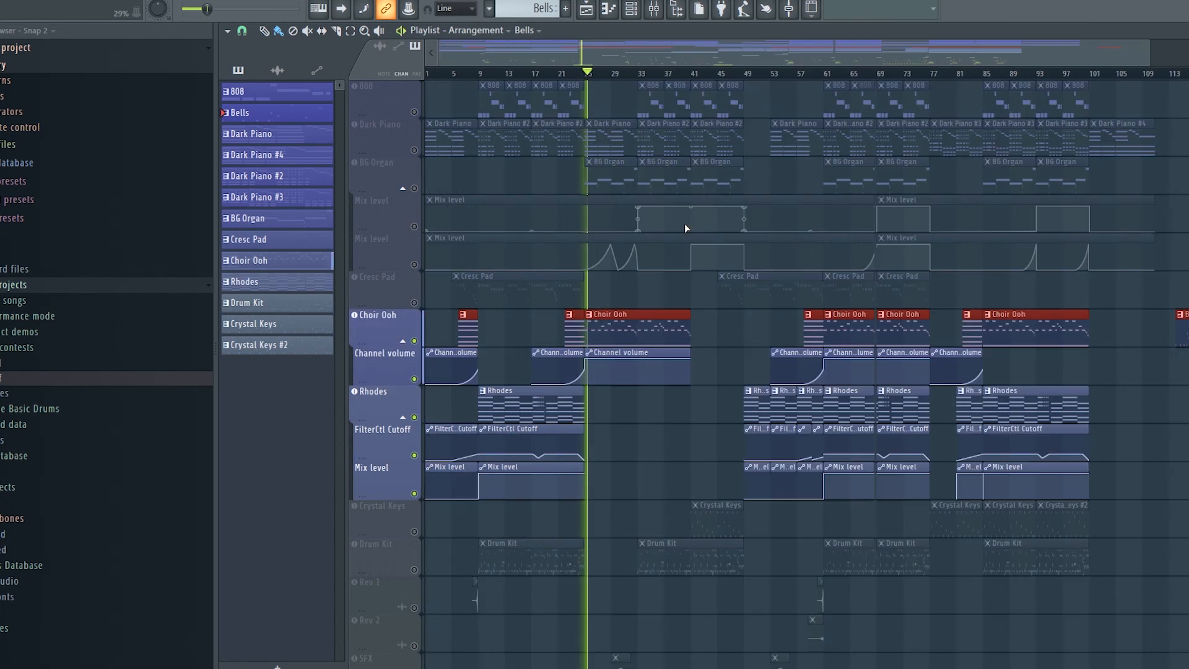
# Select the Choir Ooh mixer channel, inspect its Fruity Stereo Shaper, and close the plugin.
pyautogui.click(654, 9)
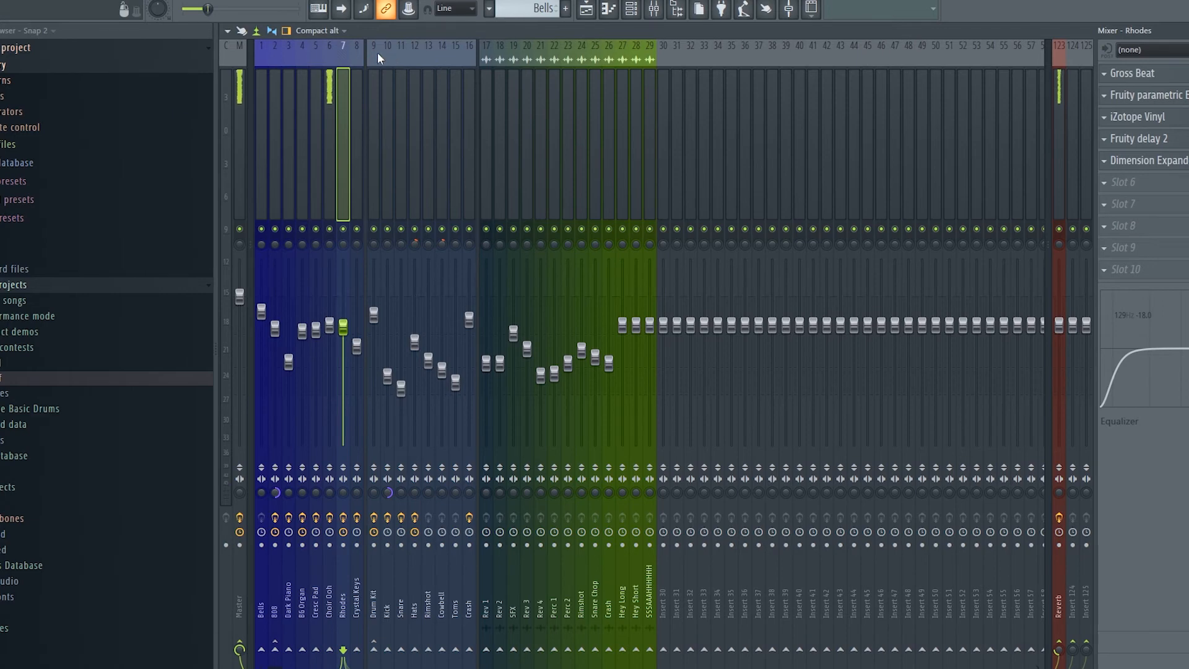
pyautogui.click(332, 73)
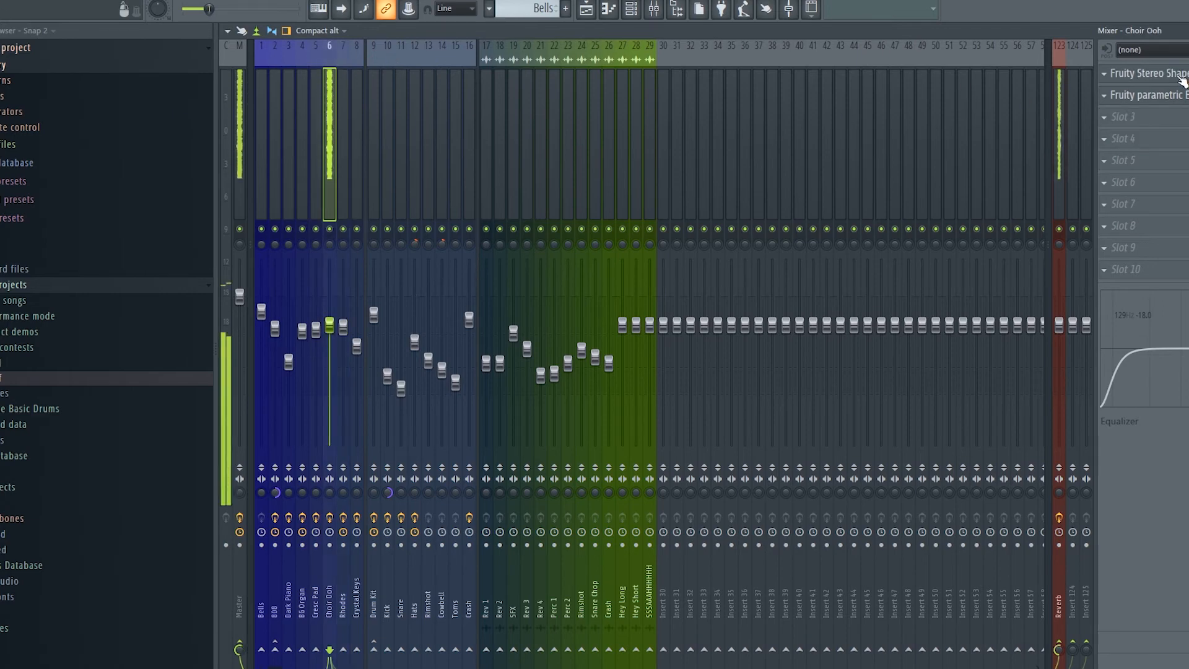
pyautogui.click(1143, 74)
pyautogui.click(235, 144)
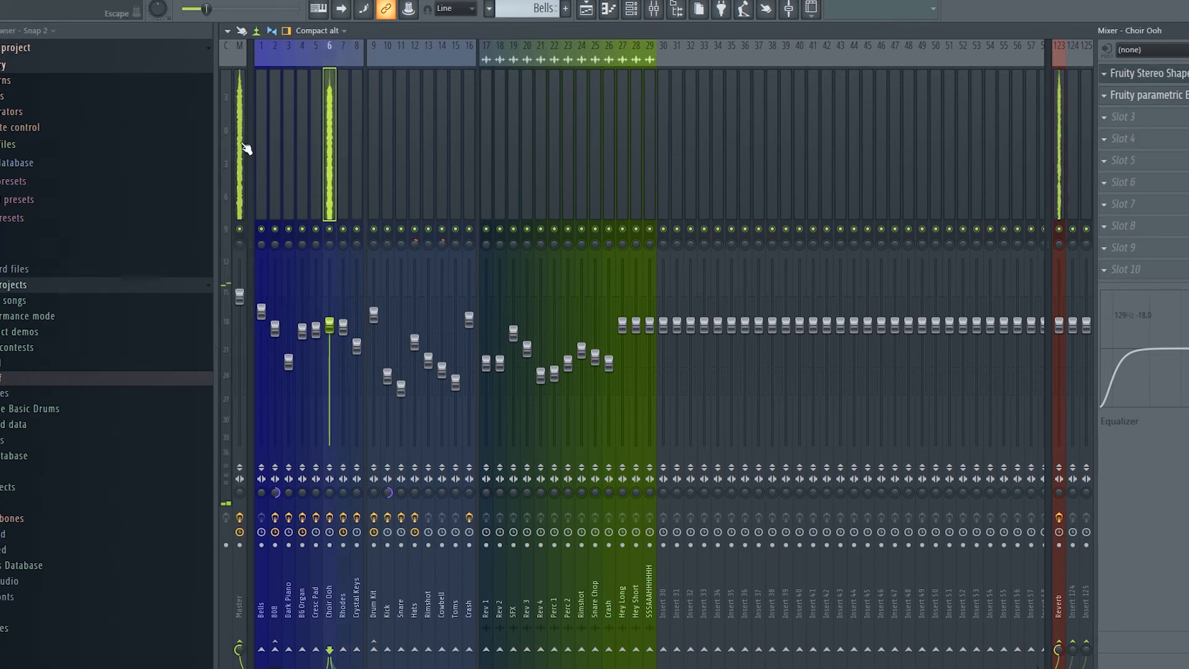
# Inspect the Choir Ooh channel's Fruity parametric EQ 2 curve and close the plugin.
pyautogui.click(1121, 95)
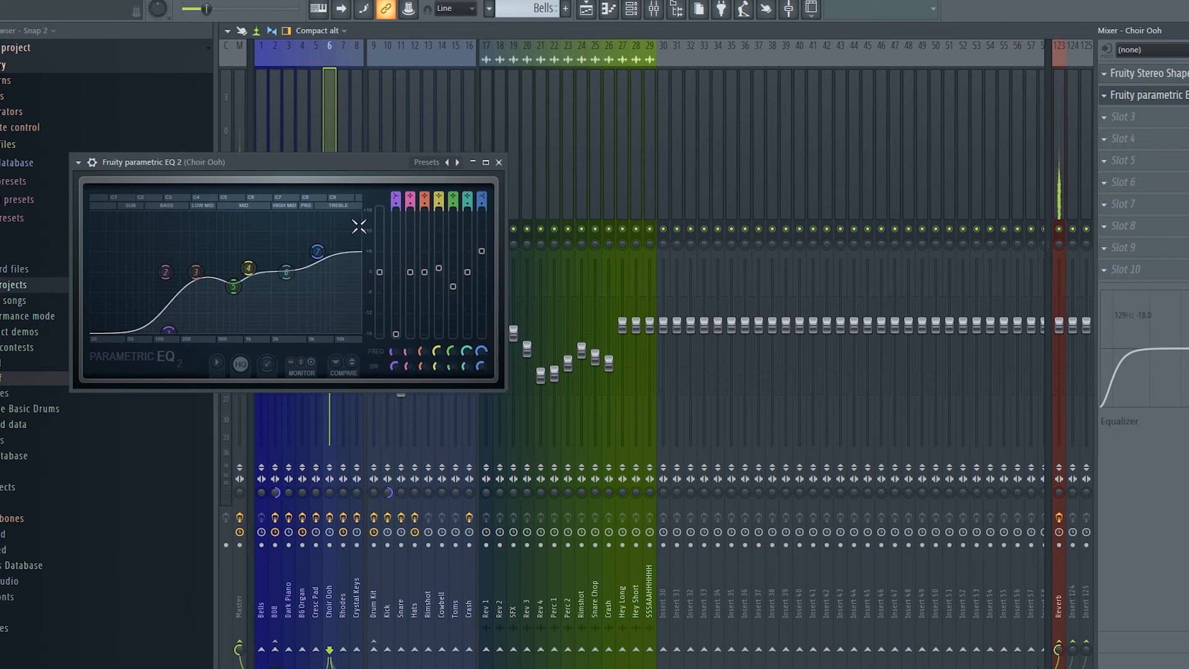
pyautogui.moveTo(320, 253)
pyautogui.click(499, 162)
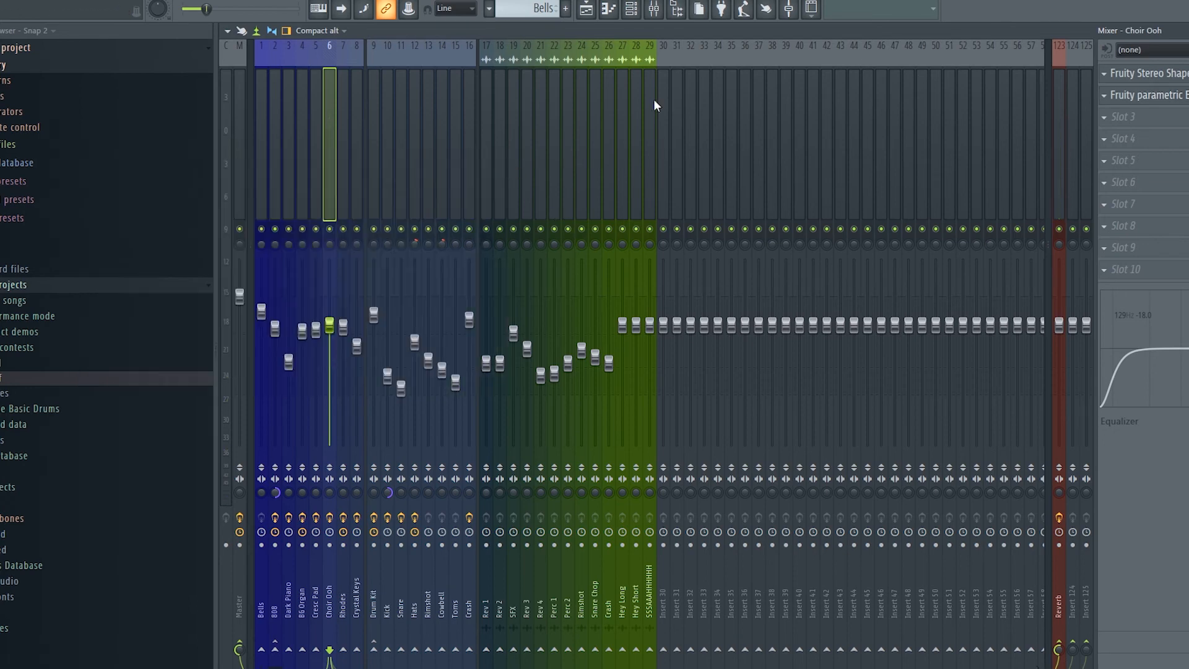
# Solo the BG Organ track with its two Mix level automation tracks in the playlist and play them from bar 25.
pyautogui.press('F5')
pyautogui.scroll(1, 560, 273)
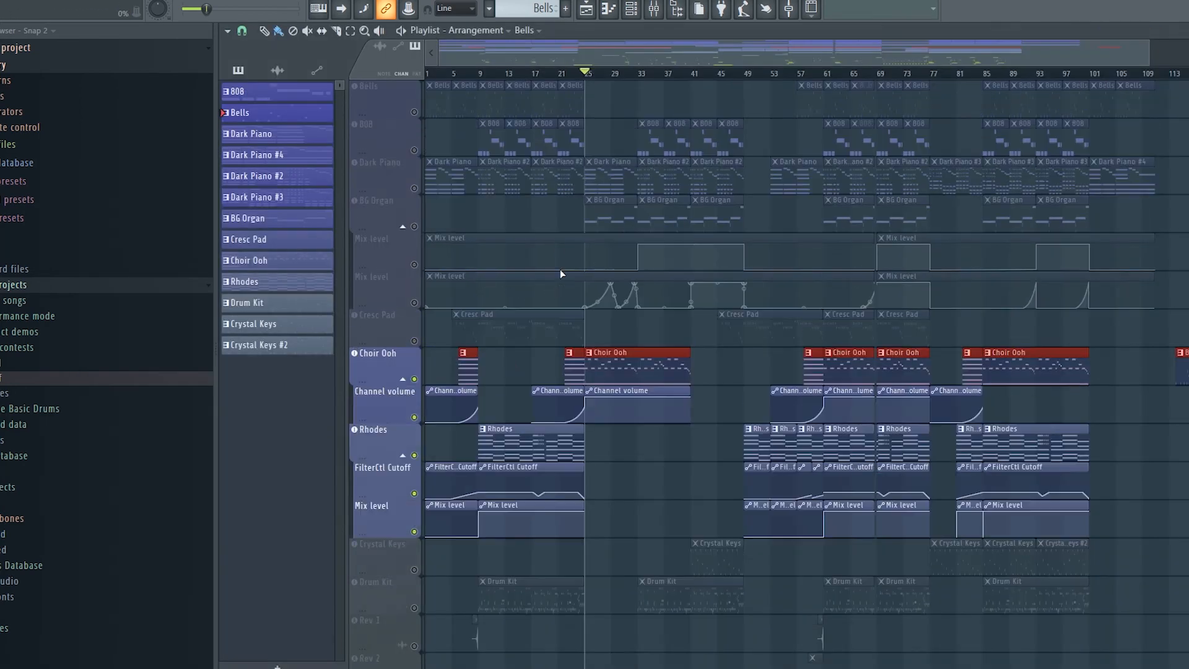
pyautogui.scroll(3, 588, 278)
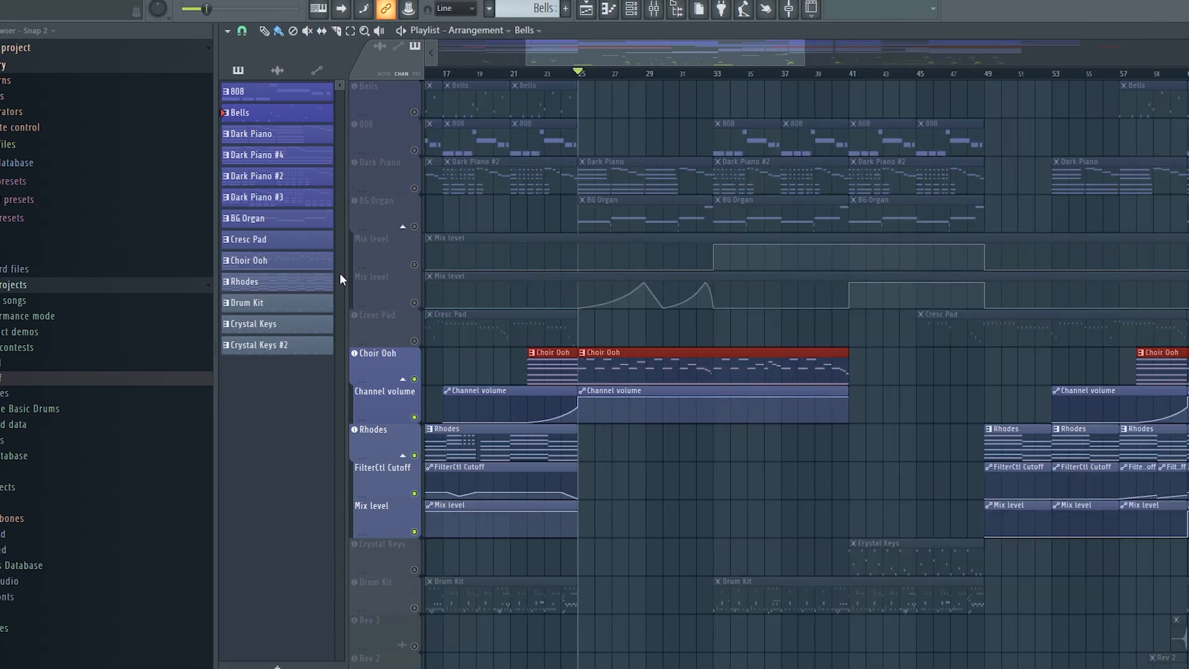
pyautogui.rightClick(416, 228)
pyautogui.click(416, 266)
pyautogui.click(416, 302)
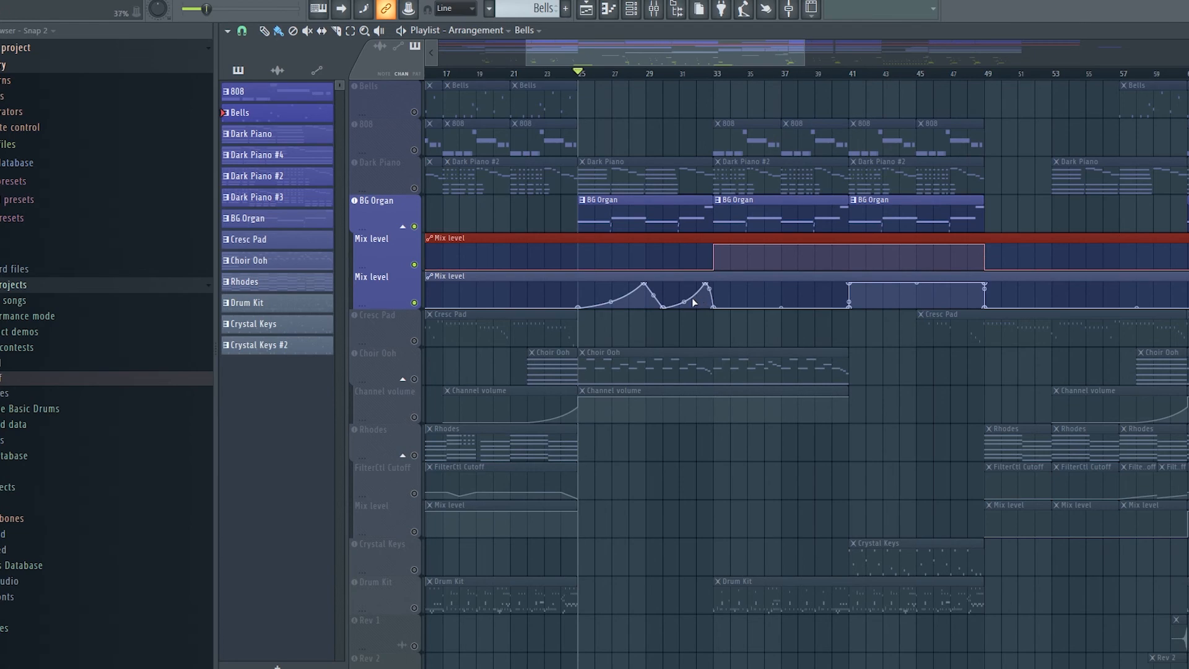
pyautogui.press('space')
# Inspect the Fruity PanOMatic and first Gross Beat on the BG Organ mixer channel, closing each plugin.
pyautogui.click(654, 9)
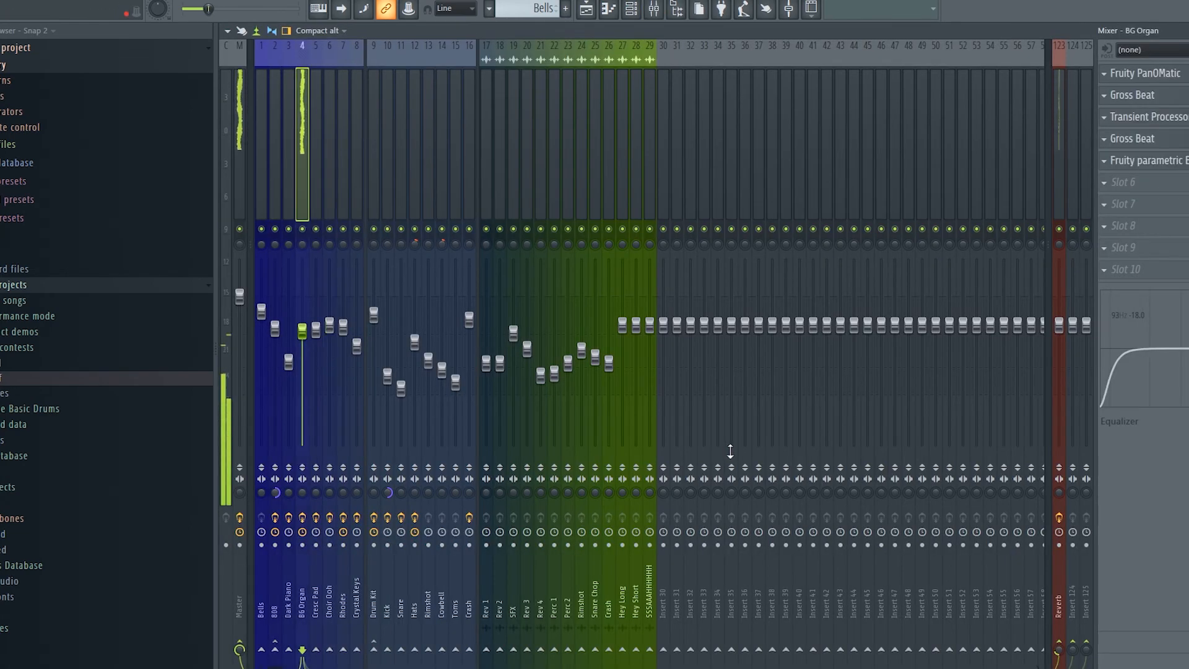
pyautogui.click(1146, 73)
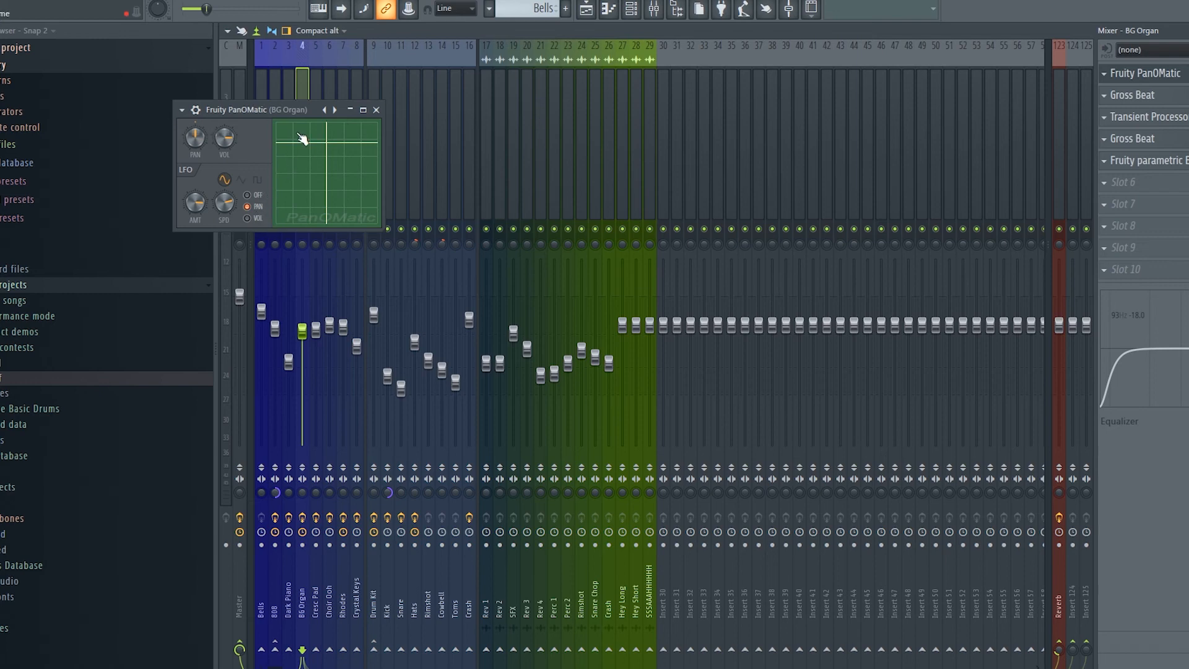
pyautogui.click(376, 109)
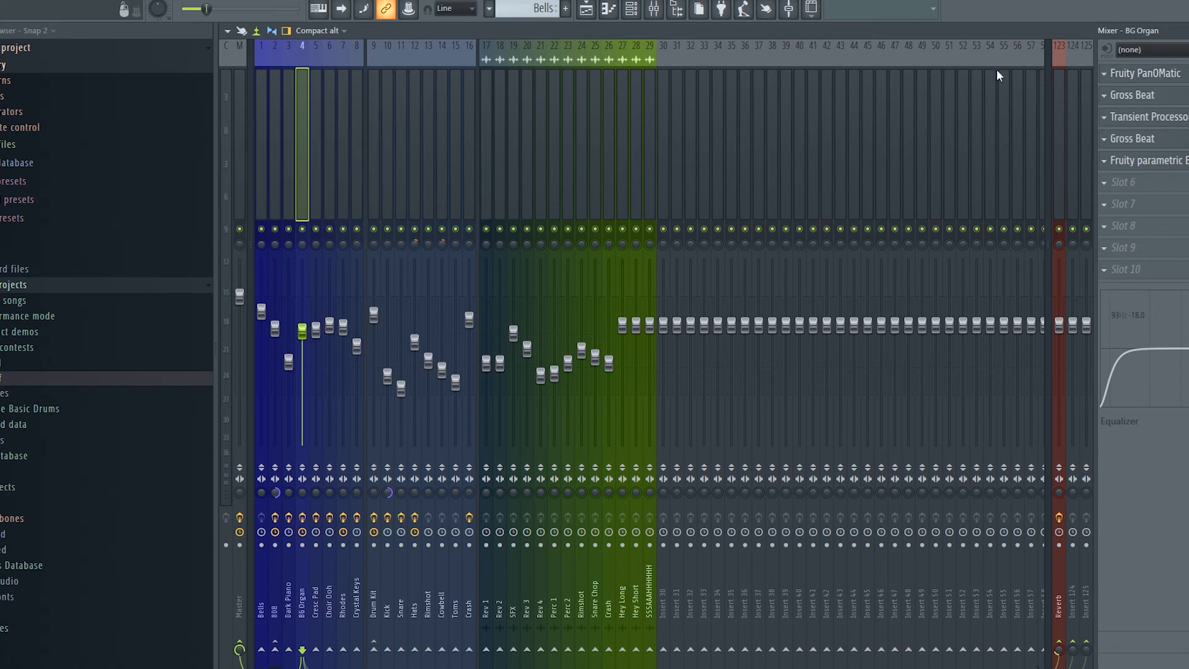
pyautogui.click(1182, 98)
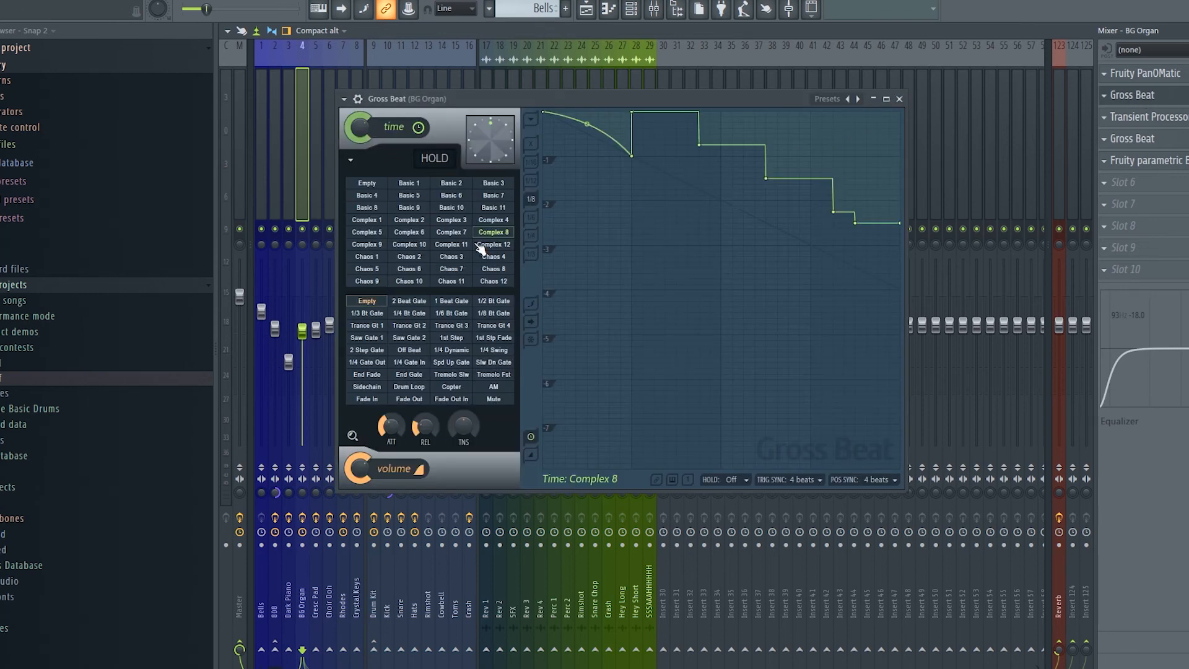
pyautogui.click(899, 99)
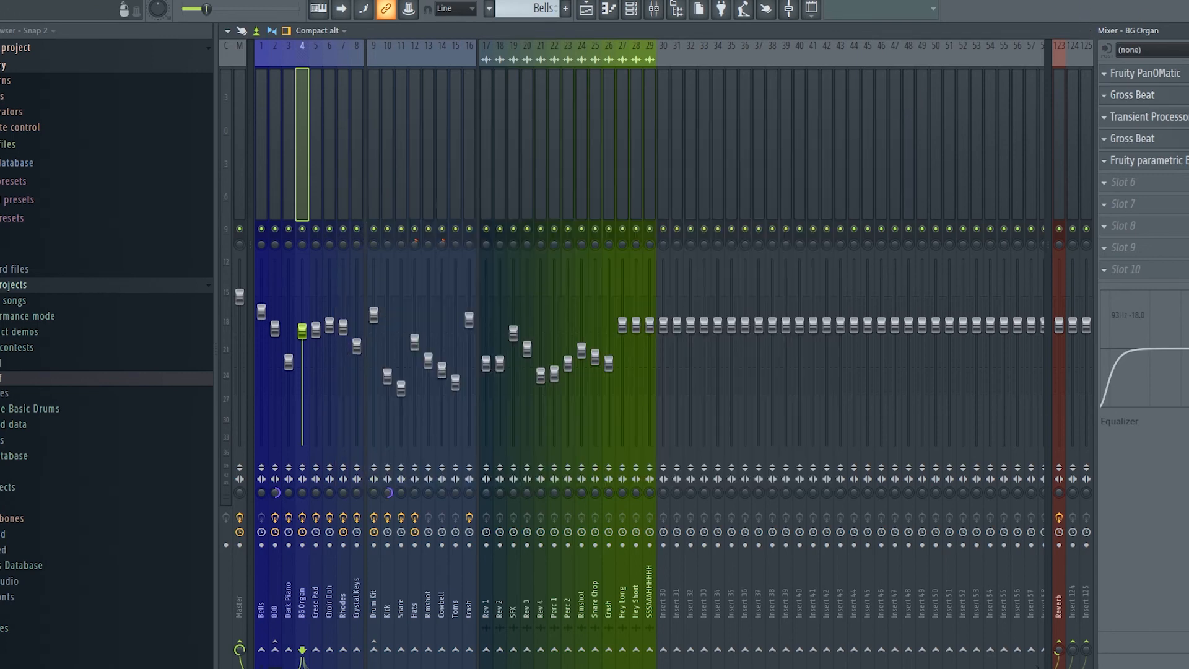
# Play the BG Organ from just before bar 33 in the playlist, stop, and move the playback position to between bars 27 and 29.
pyautogui.press('F5')
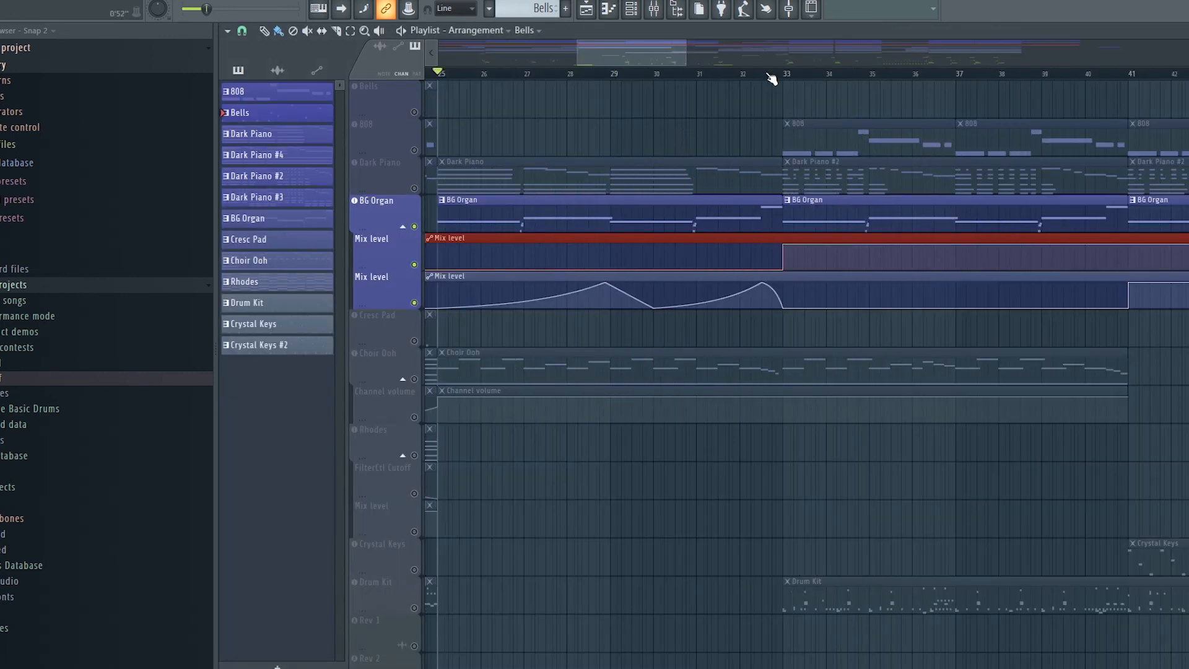
pyautogui.click(771, 74)
pyautogui.keyDown('ctrl'); pyautogui.scroll(-3, 691, 212); pyautogui.keyUp('ctrl')
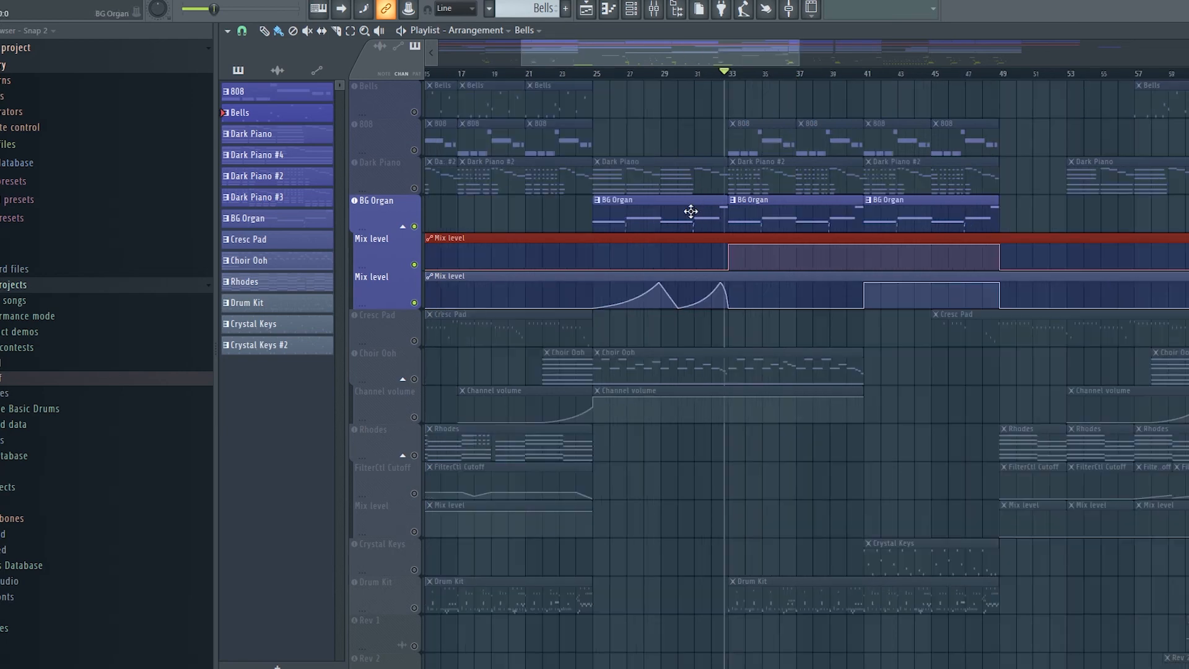
pyautogui.press('space')
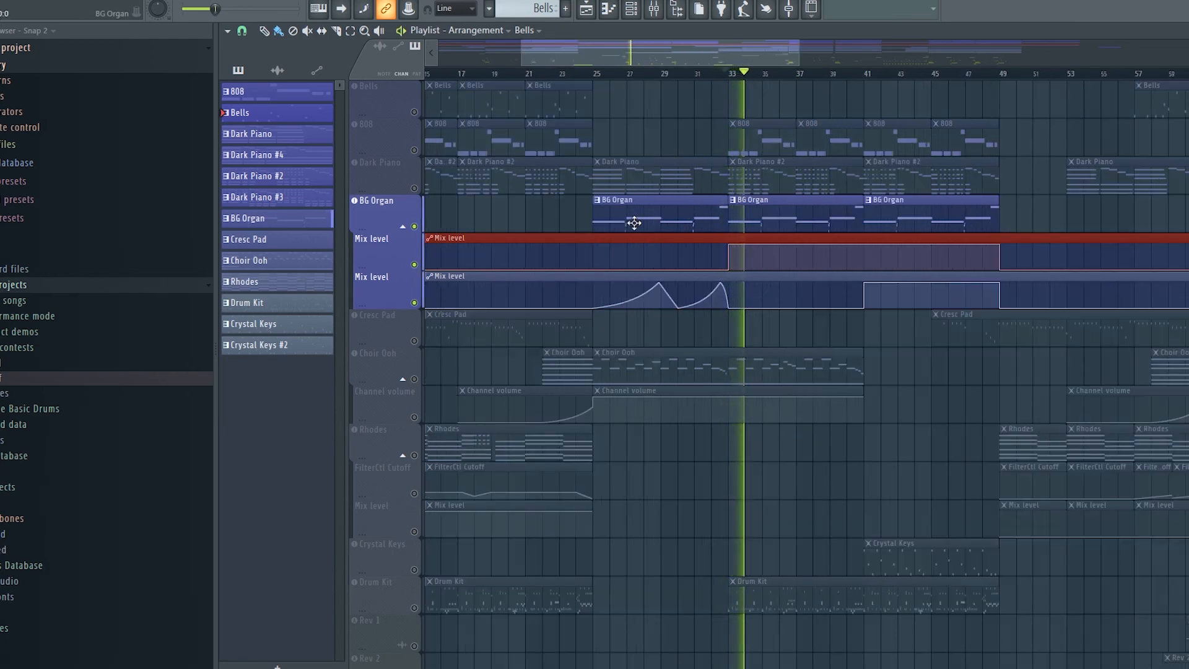
pyautogui.press('space')
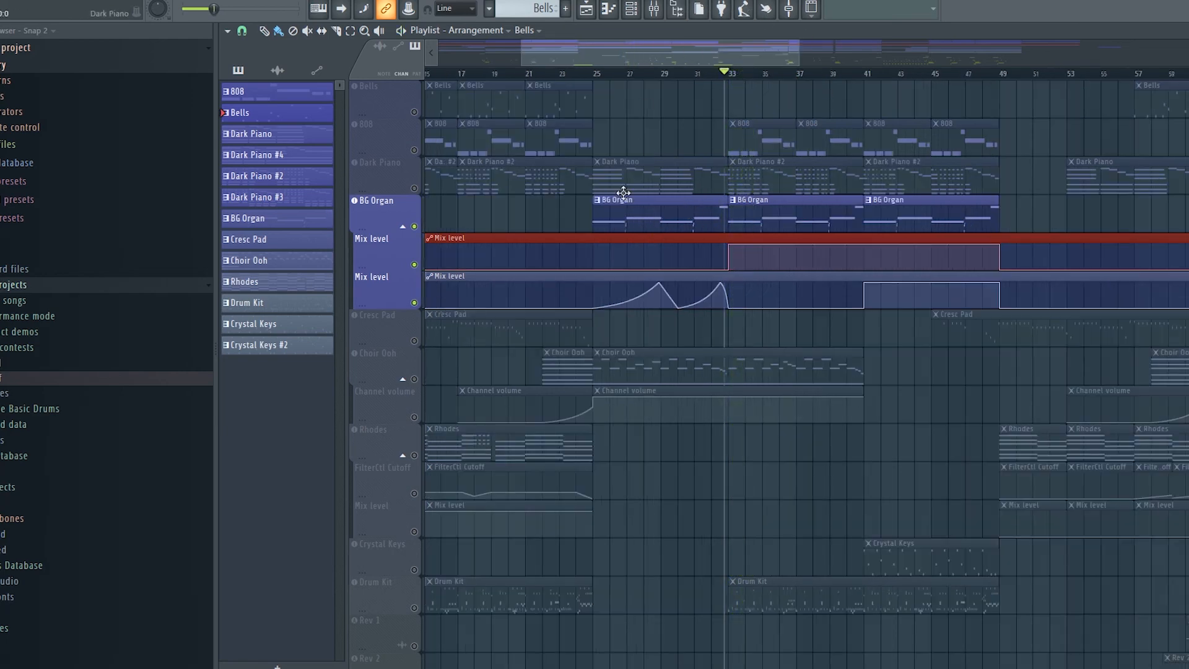
pyautogui.click(646, 83)
pyautogui.rightClick(659, 90)
pyautogui.click(640, 73)
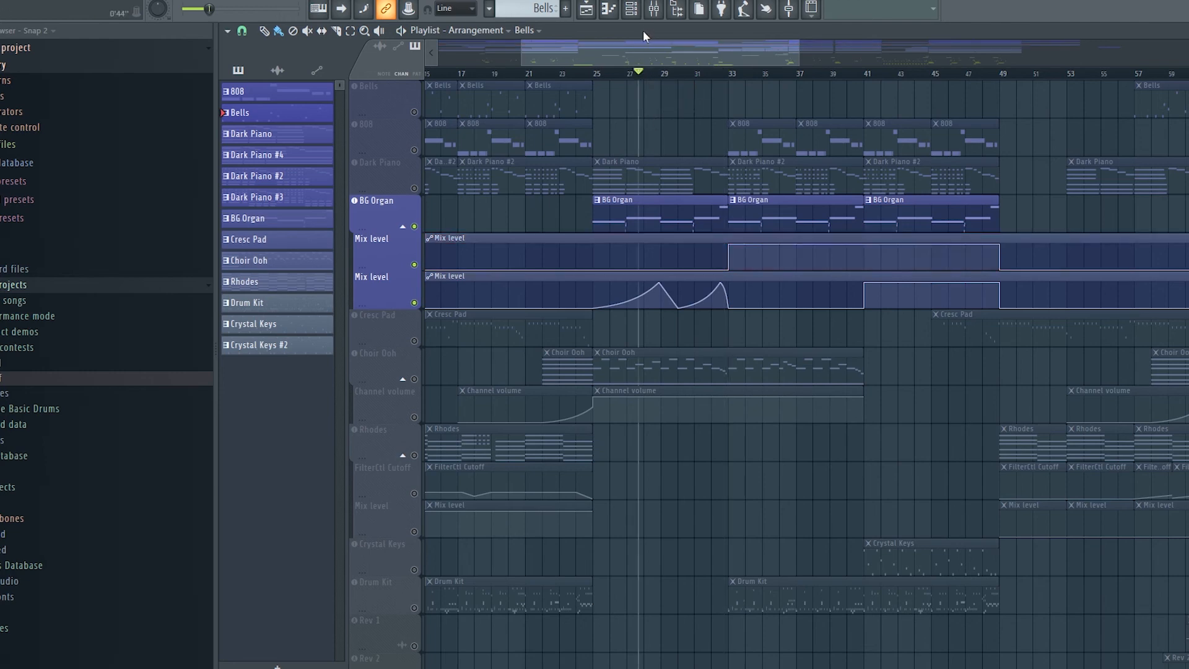
# Inspect the Transient Processor and second Gross Beat on the BG Organ mixer channel, closing each plugin.
pyautogui.click(654, 8)
pyautogui.click(1165, 117)
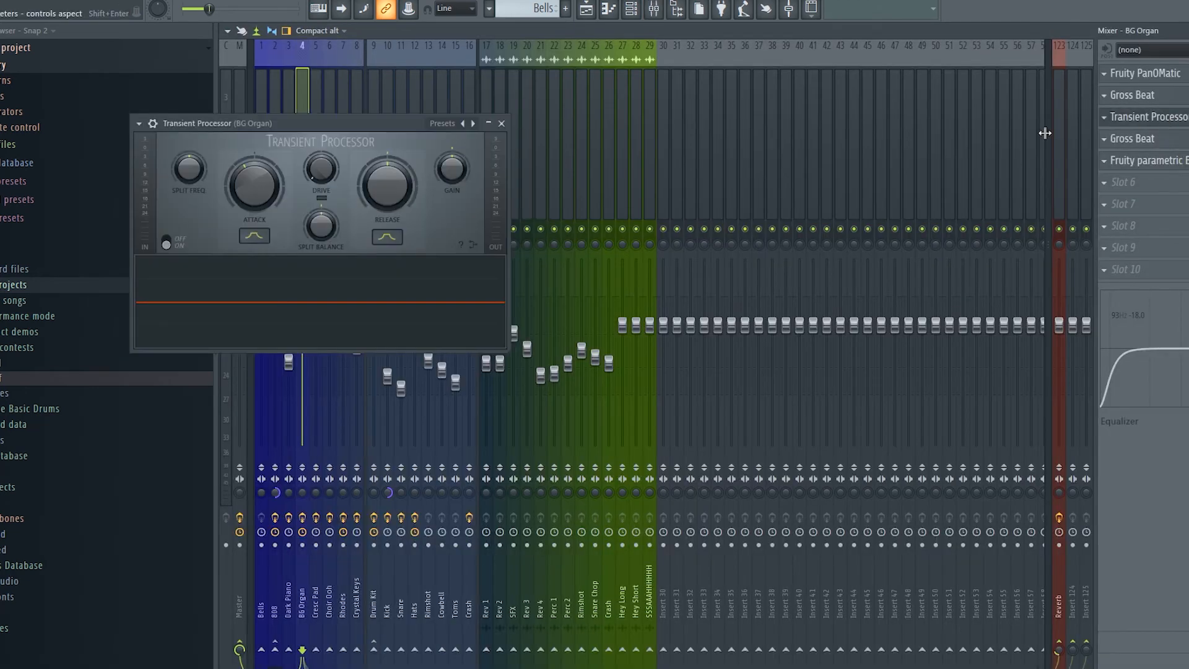
pyautogui.click(503, 124)
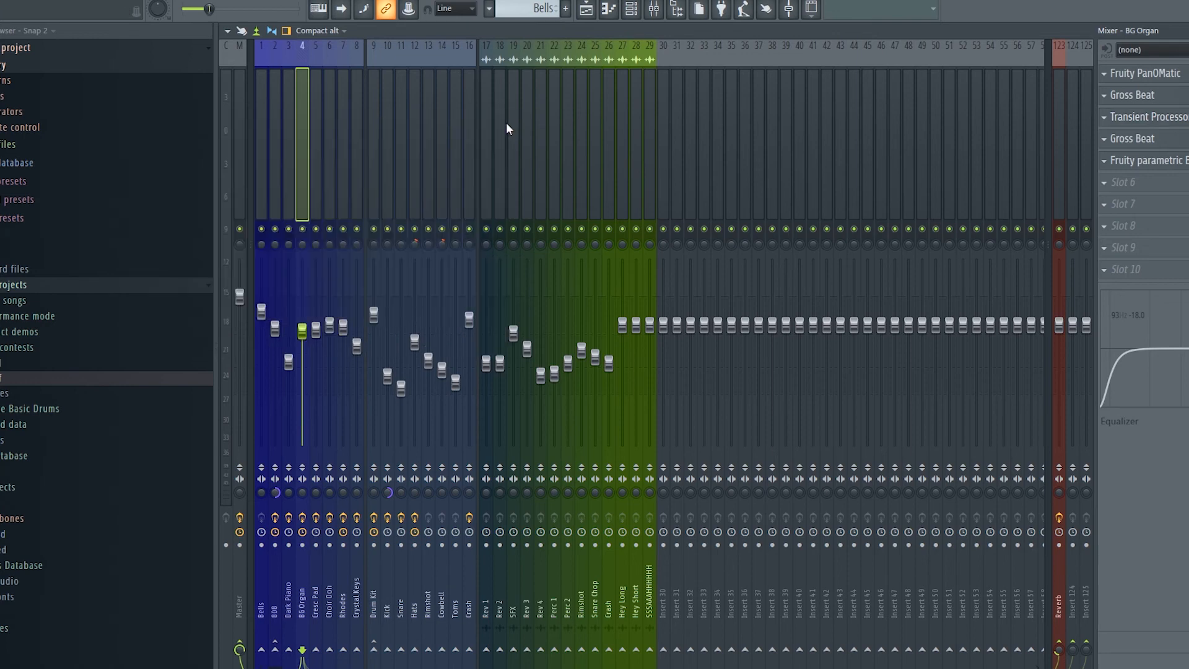
pyautogui.click(1182, 141)
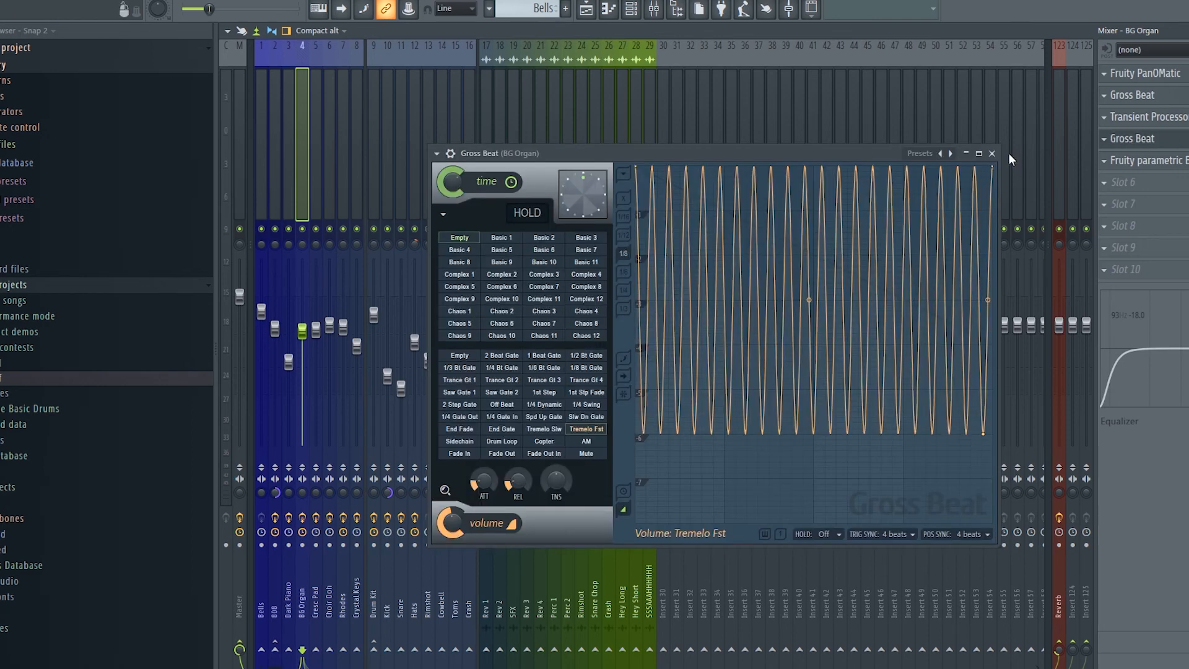
pyautogui.press('Escape')
pyautogui.click(993, 154)
# Play the BG Organ from about bar 27 through the first rise of its lower Mix level automation and stop.
pyautogui.press('F5')
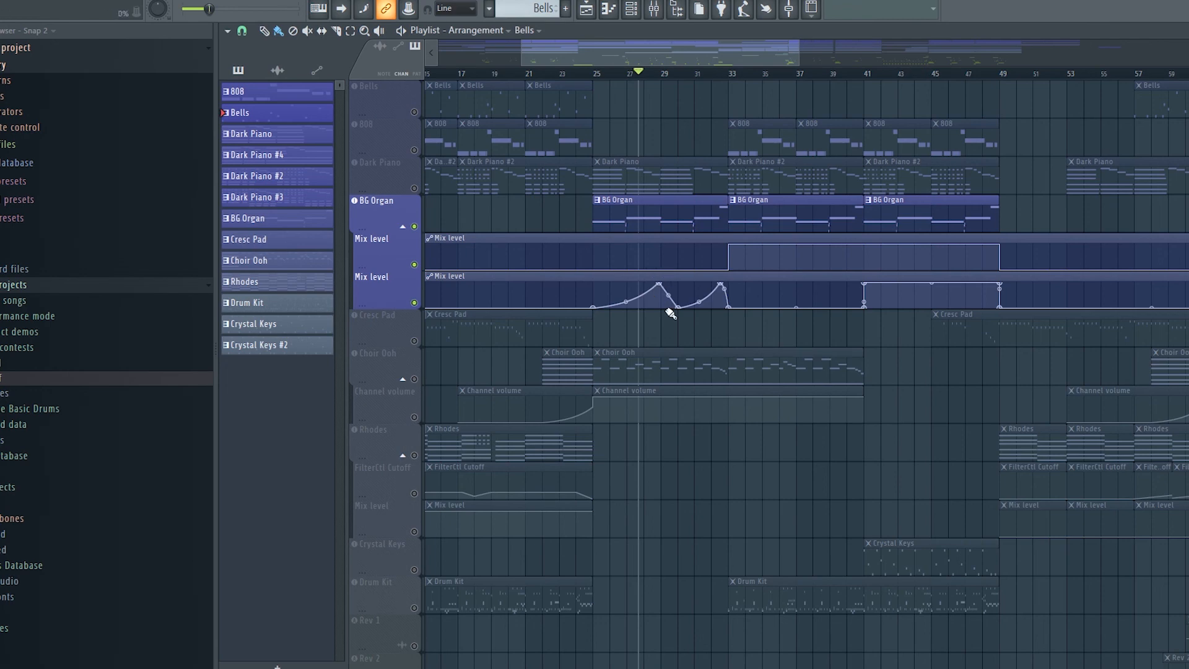
pyautogui.click(629, 74)
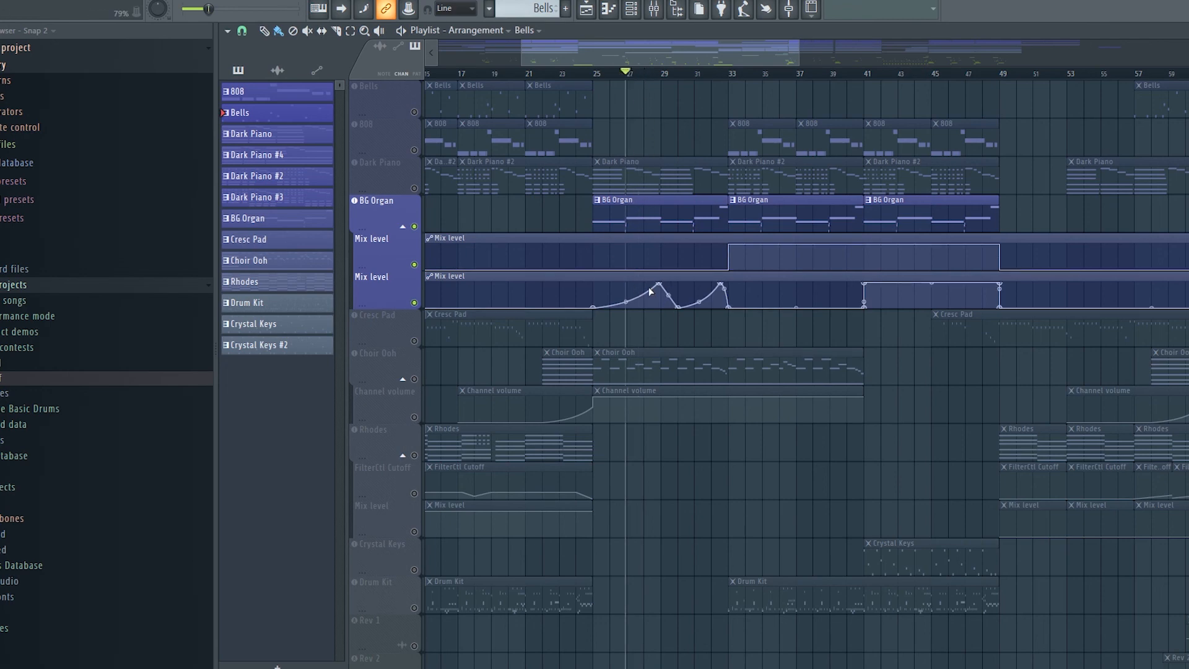
pyautogui.press('space')
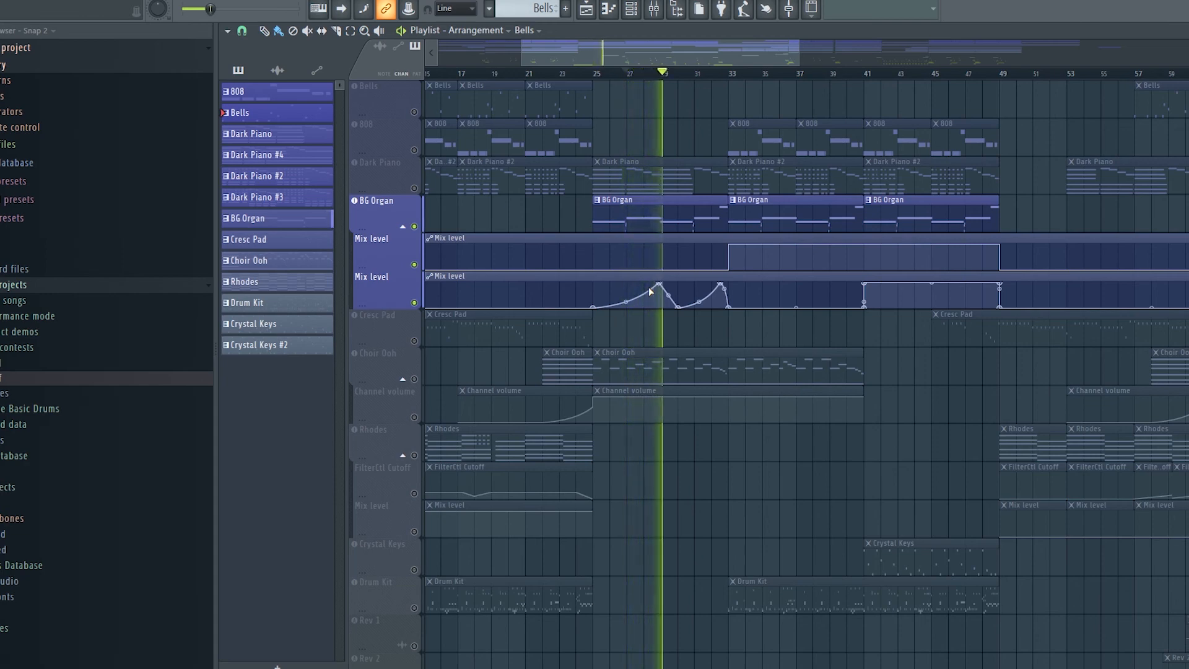
pyautogui.press('space')
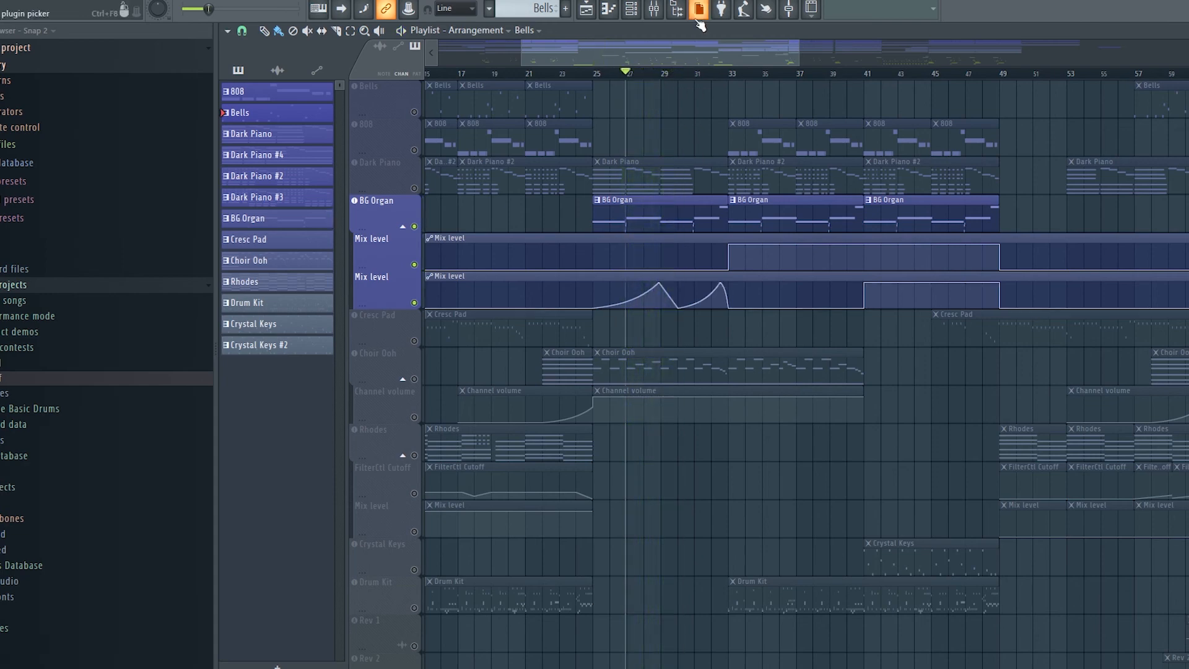
# Inspect the Fruity parametric EQ 2 curve on the BG Organ mixer channel and close the plugin.
pyautogui.click(653, 9)
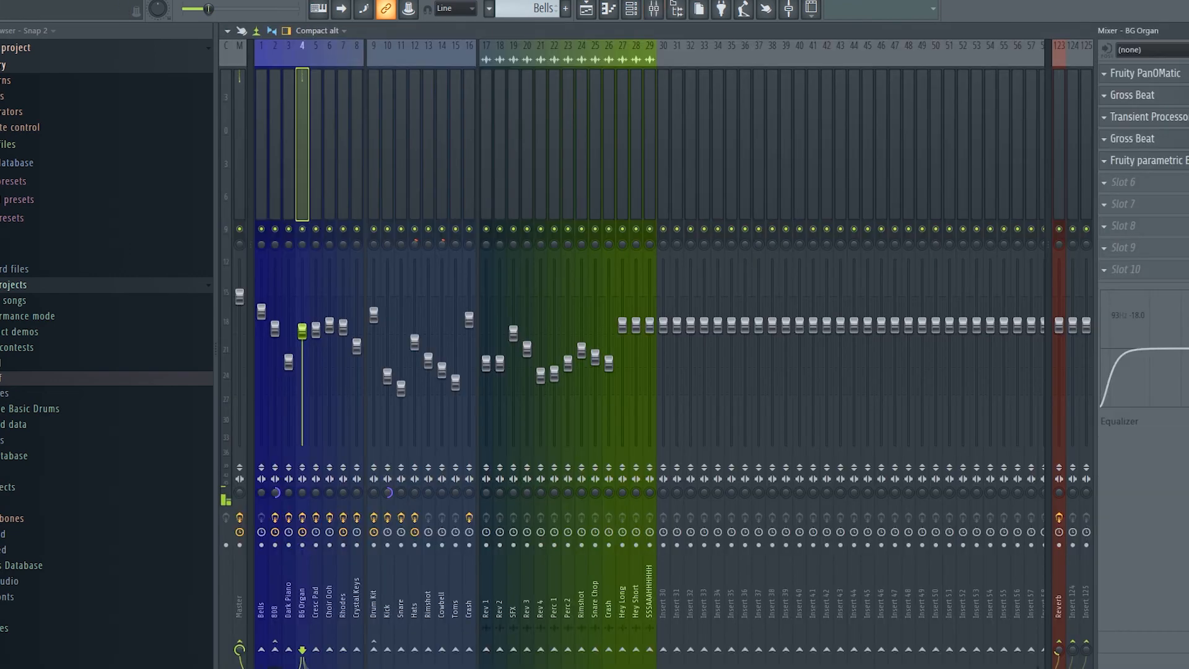
pyautogui.click(1165, 160)
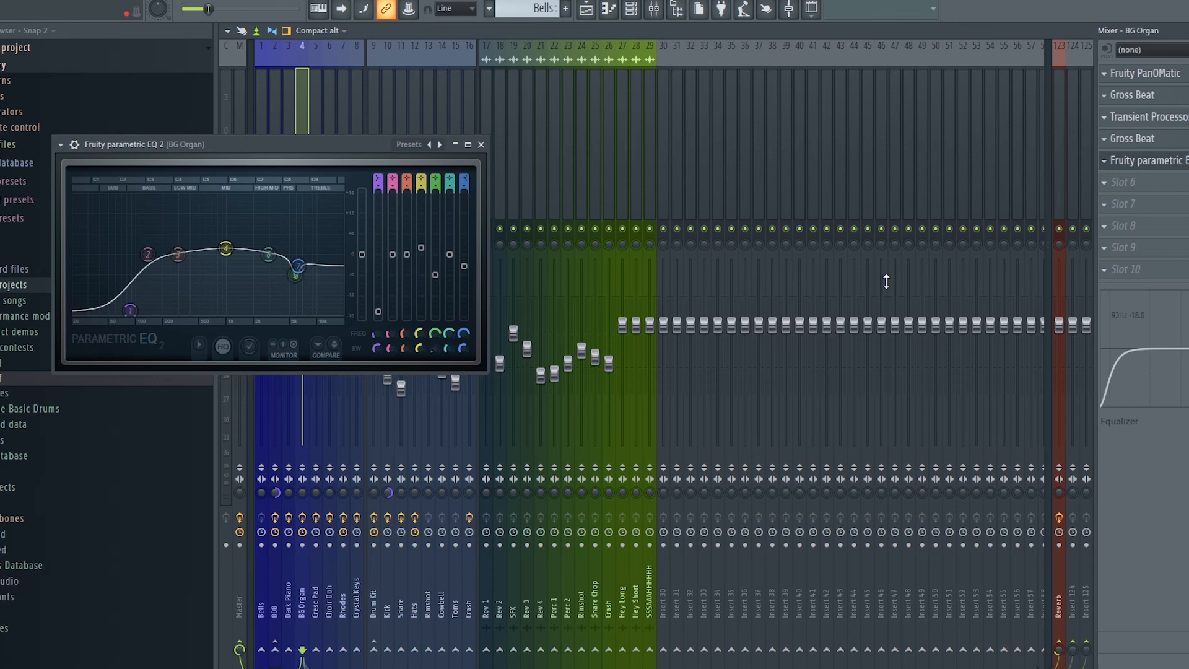
pyautogui.click(481, 144)
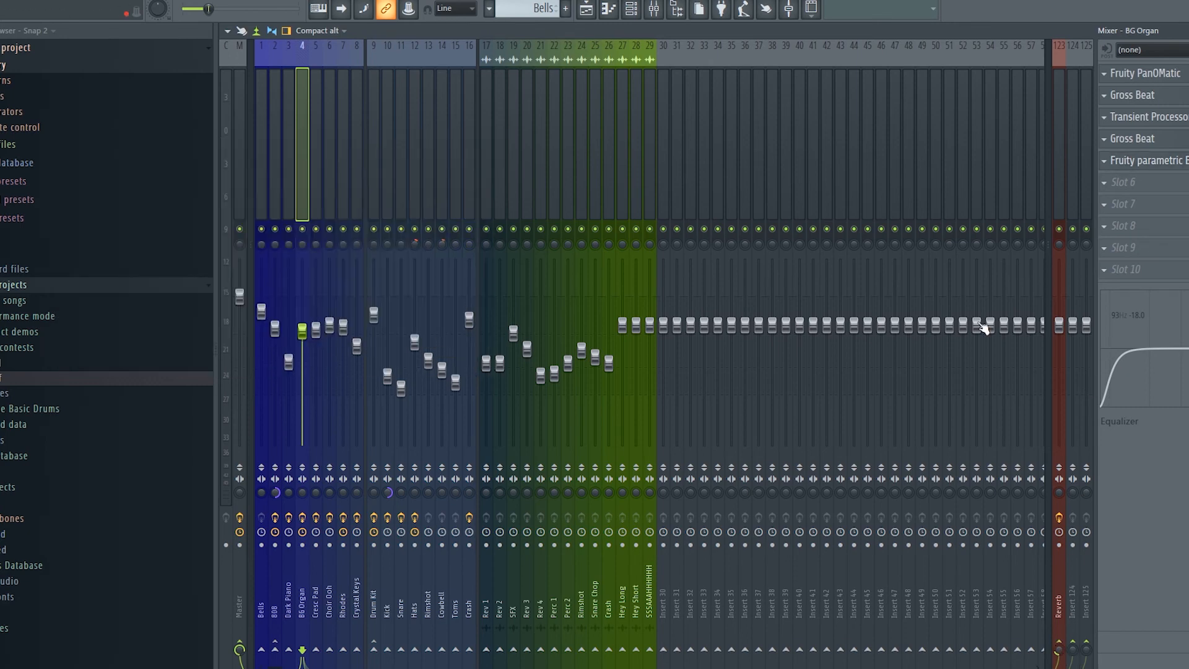
# Solo the Crystal Keys track in the playlist and play it from bar 41.
pyautogui.press('F5')
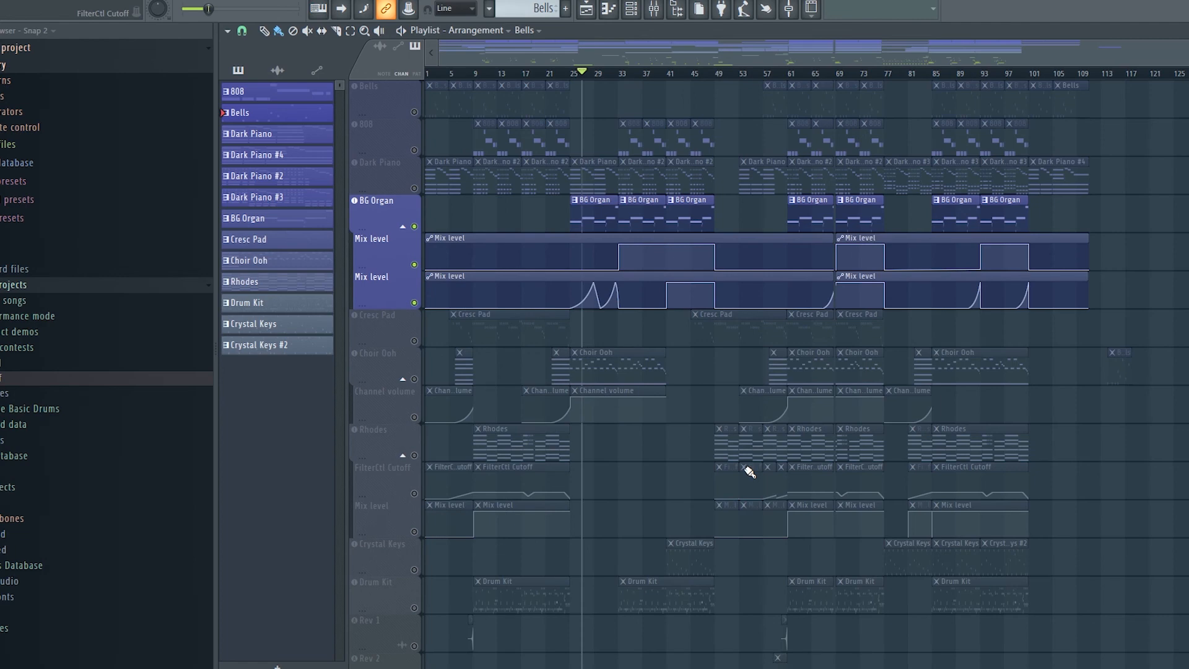
pyautogui.scroll(-3, 749, 473)
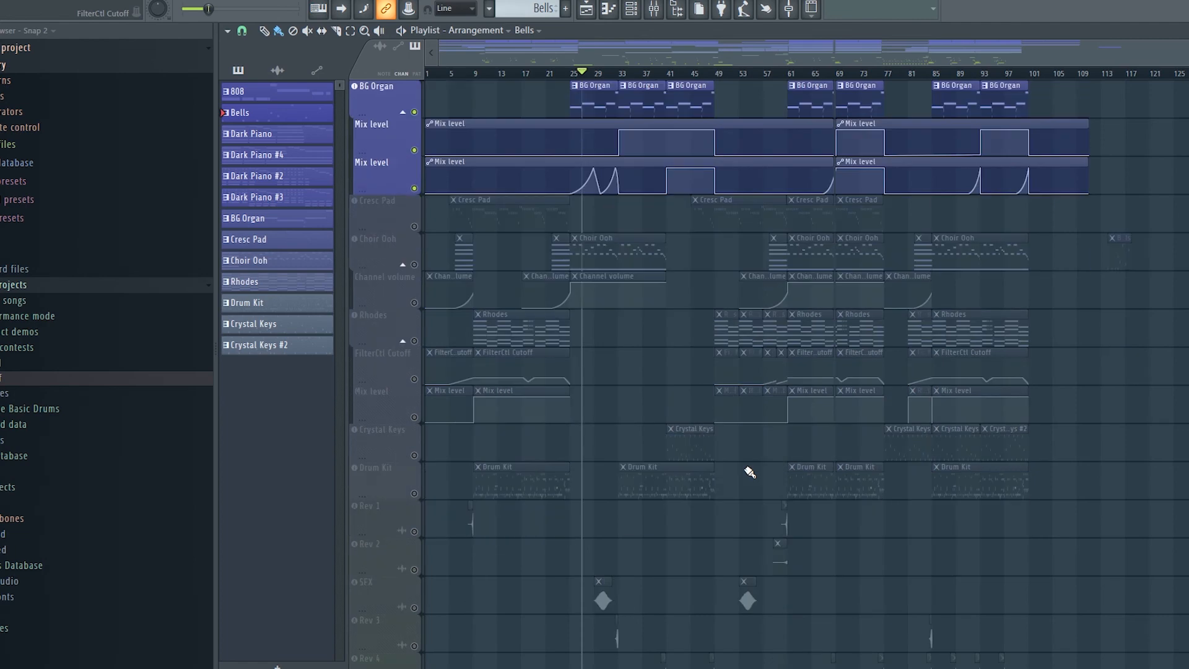
pyautogui.scroll(5, 672, 478)
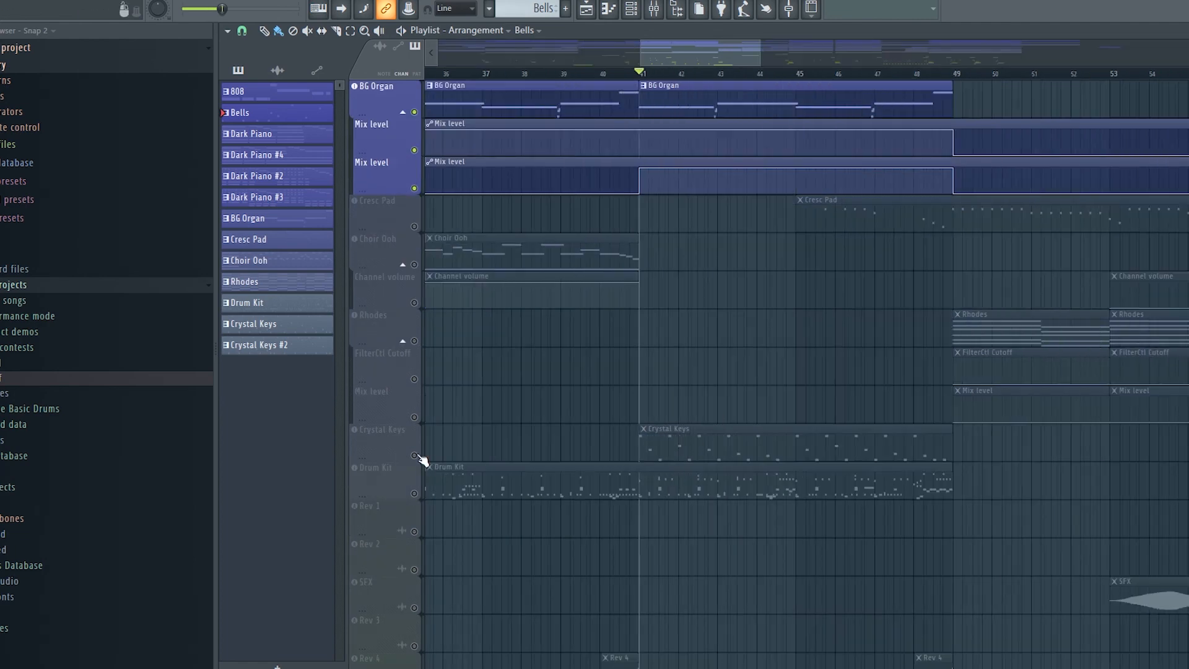
pyautogui.click(420, 458)
pyautogui.press('space')
# Select the Crystal Keys mixer channel, inspect its Fruity parametric EQ 2 curve, and close the plugin.
pyautogui.press('F9')
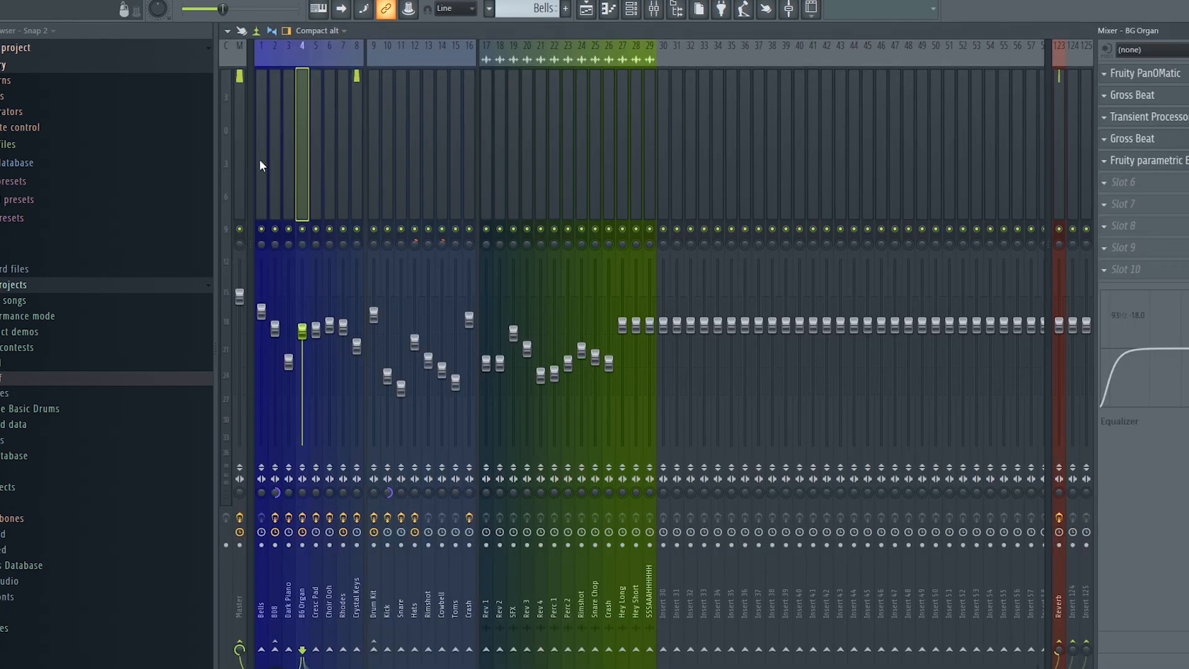
pyautogui.click(357, 99)
pyautogui.click(1150, 74)
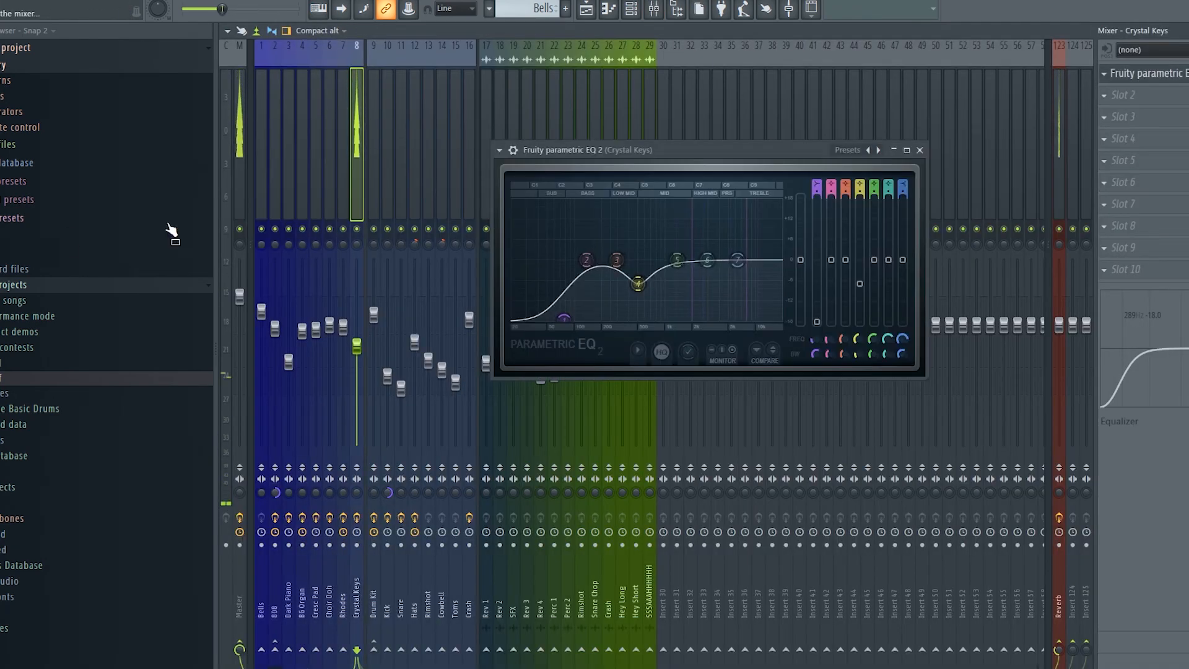
pyautogui.click(920, 150)
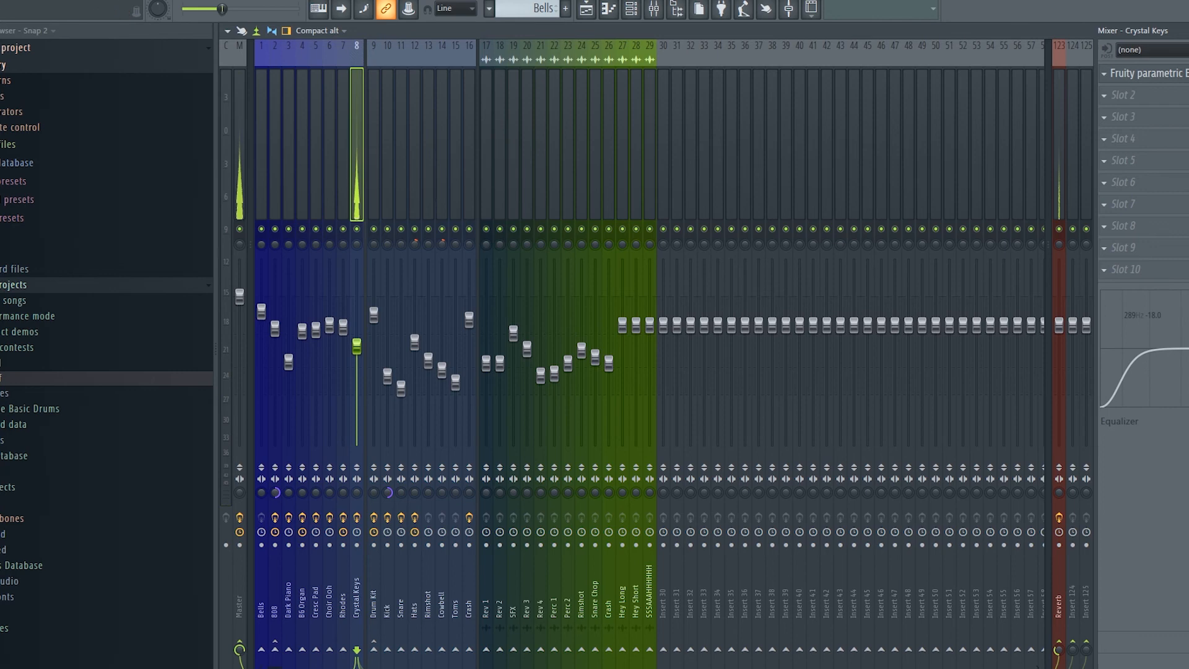
# Solo the Drum Kit track in the playlist and play it from bar 9.
pyautogui.press('F5')
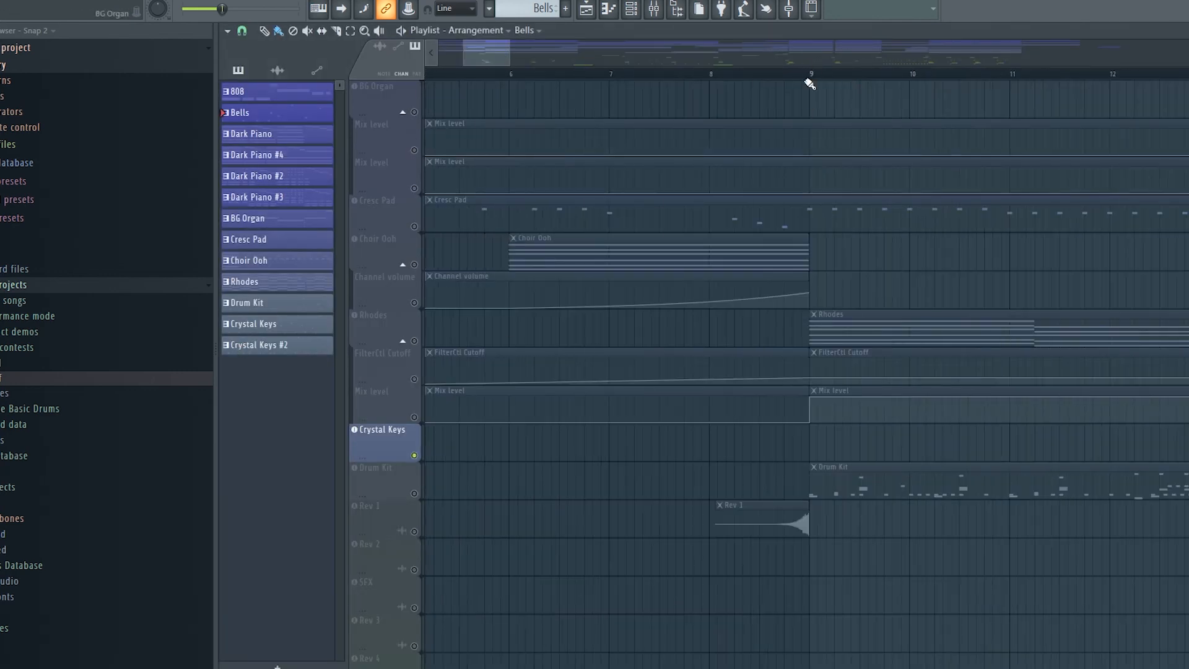
pyautogui.click(807, 81)
pyautogui.hotkey('ctrl', 'z')
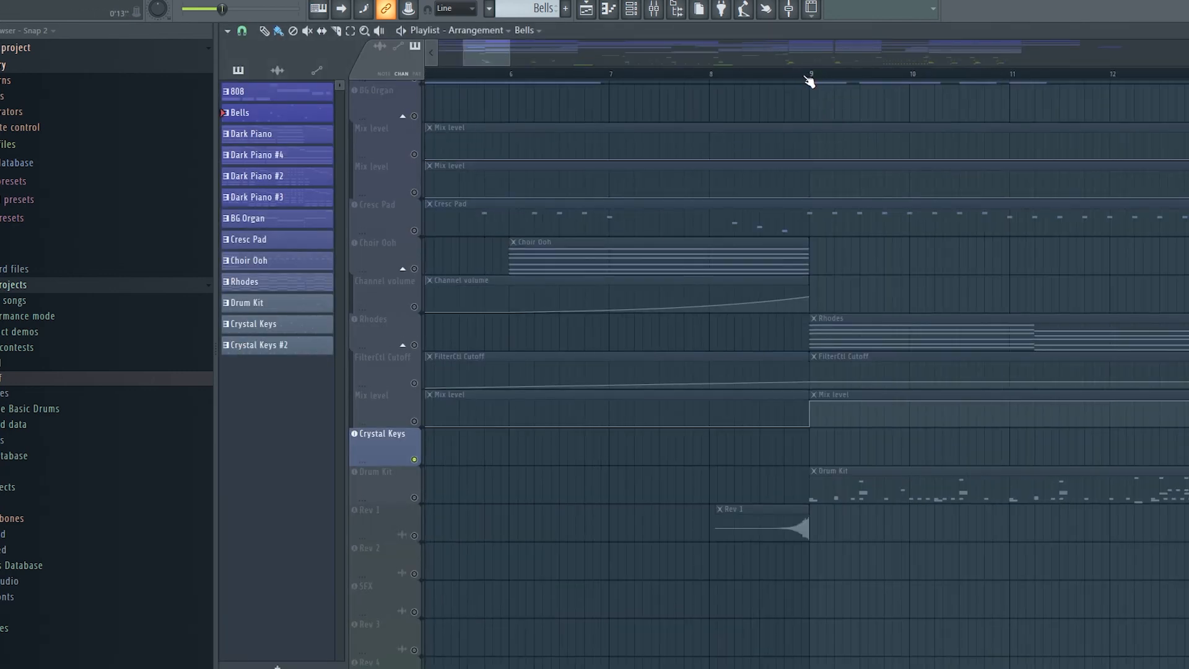
pyautogui.click(421, 499)
pyautogui.press('space')
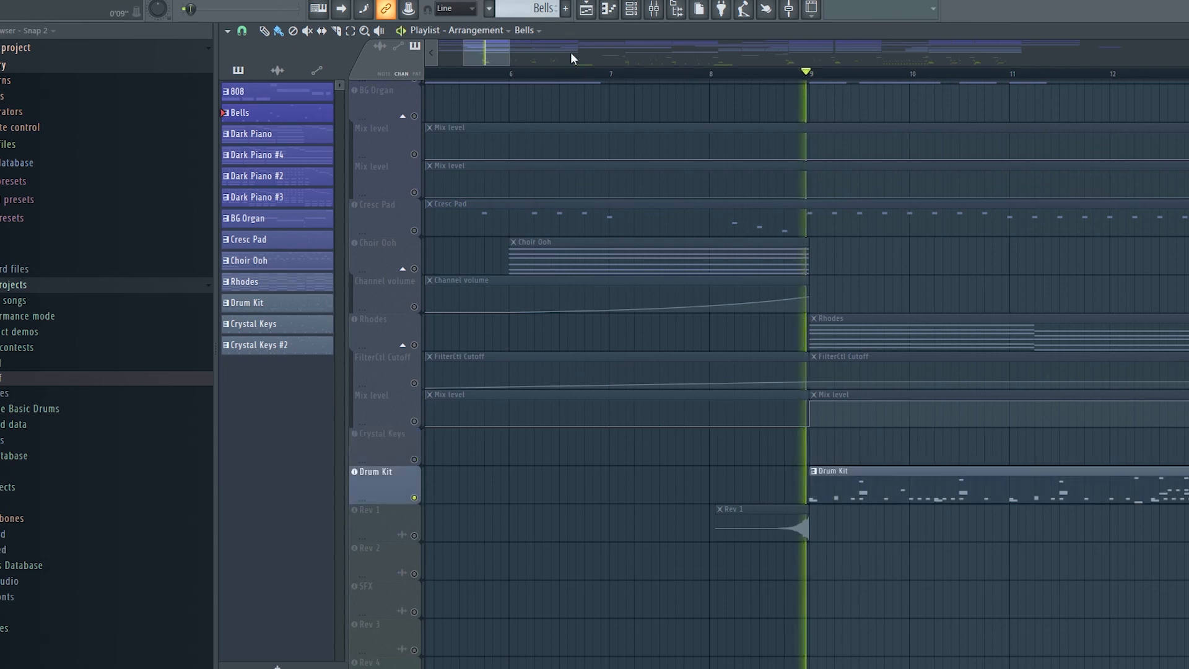
# Step through the drum mixer channels from Kick to Rimshot to review their effect slots during playback.
pyautogui.click(650, 8)
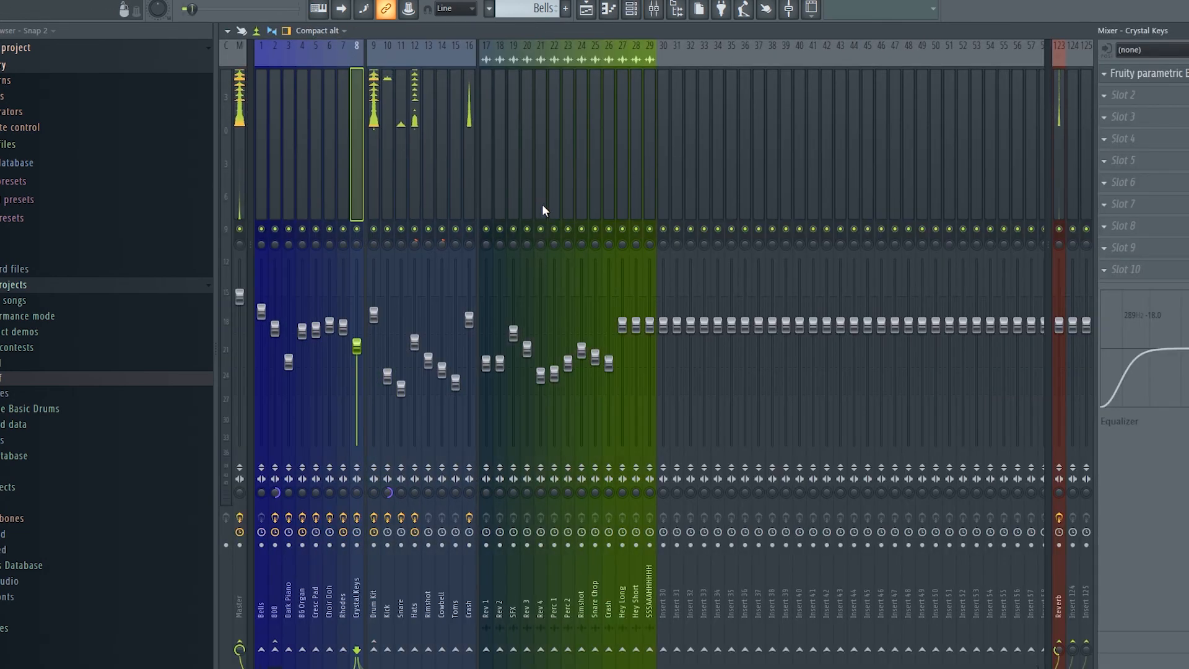
pyautogui.click(382, 89)
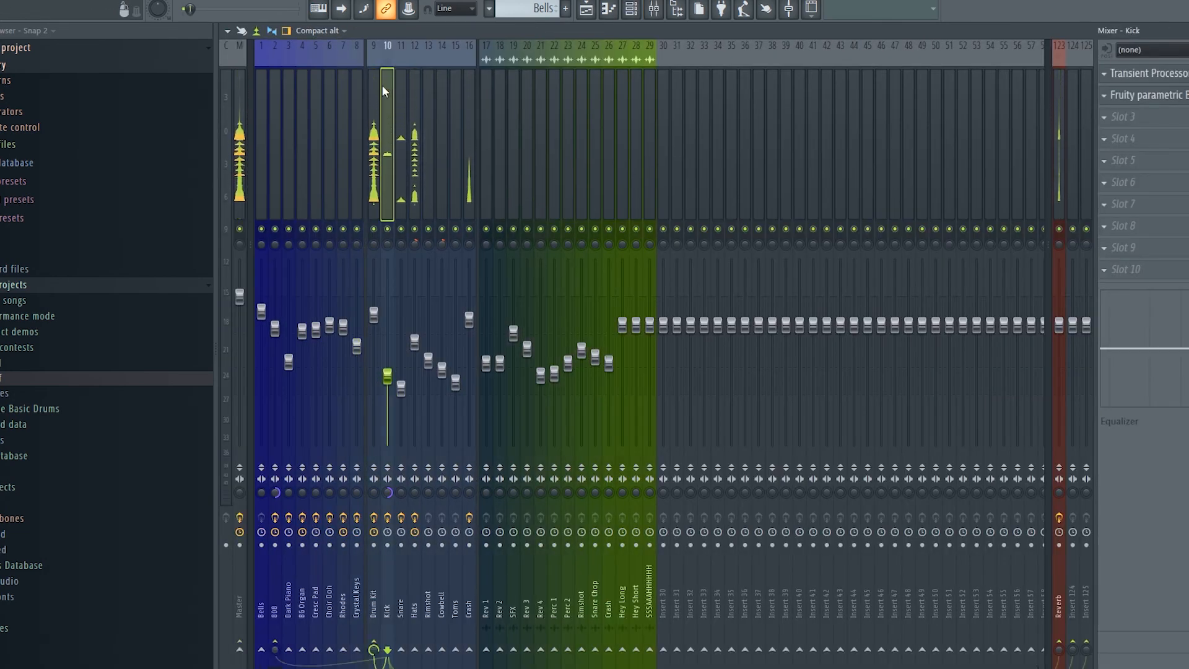
pyautogui.press('Right')
pyautogui.press('Right')
pyautogui.press('Right')
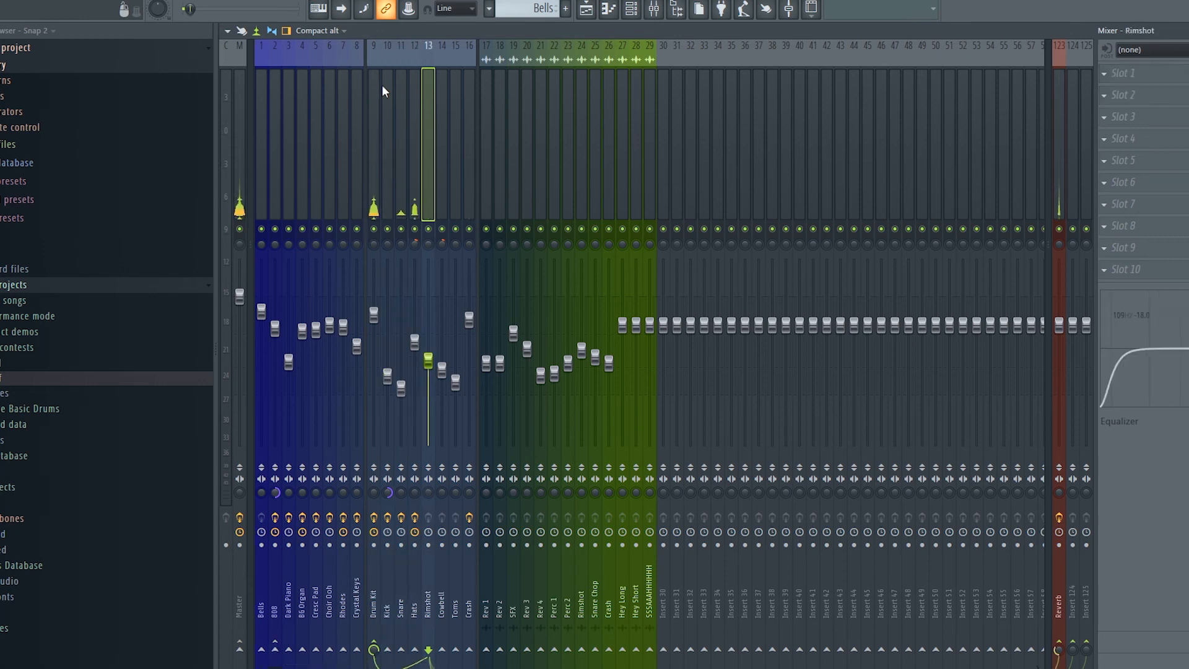
# Step through the Cowbell, Toms and Crash mixer channels and back to Cowbell to review their effect slots.
pyautogui.press('Right')
pyautogui.press('Right')
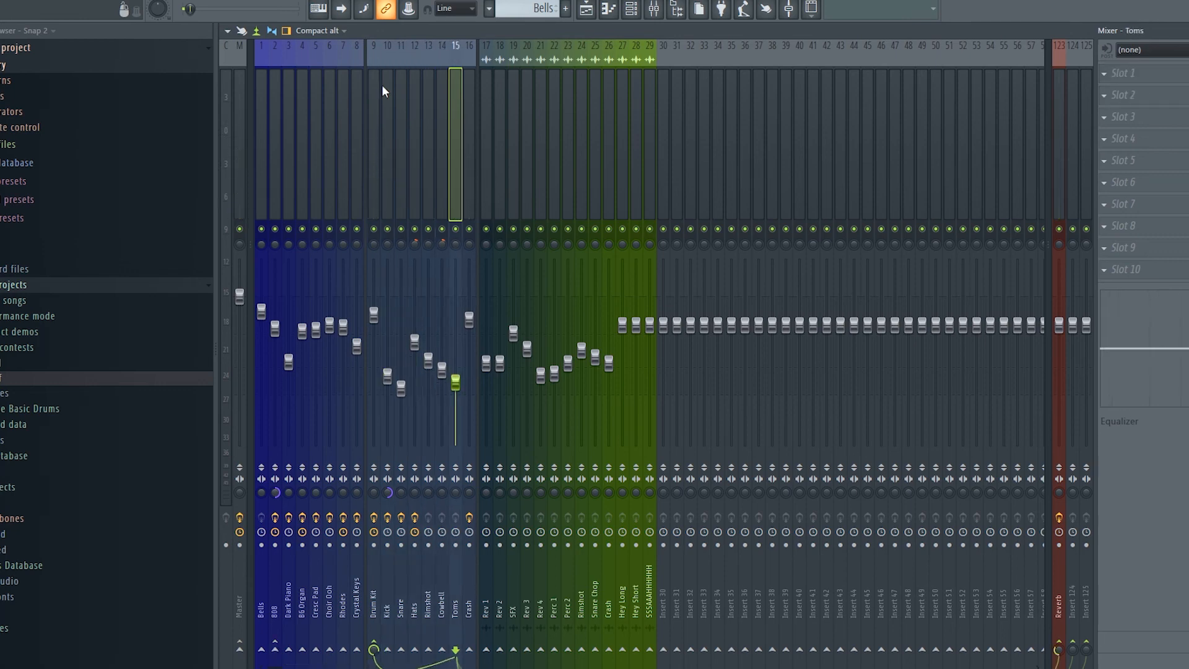
pyautogui.press('Right')
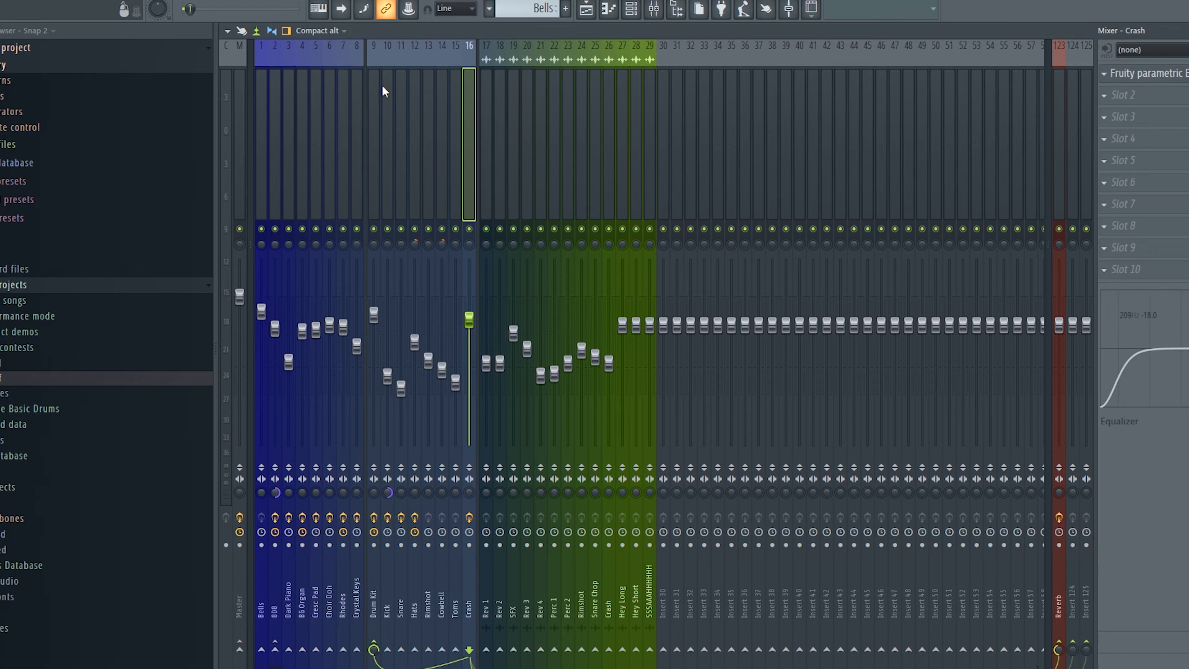
pyautogui.press('Left')
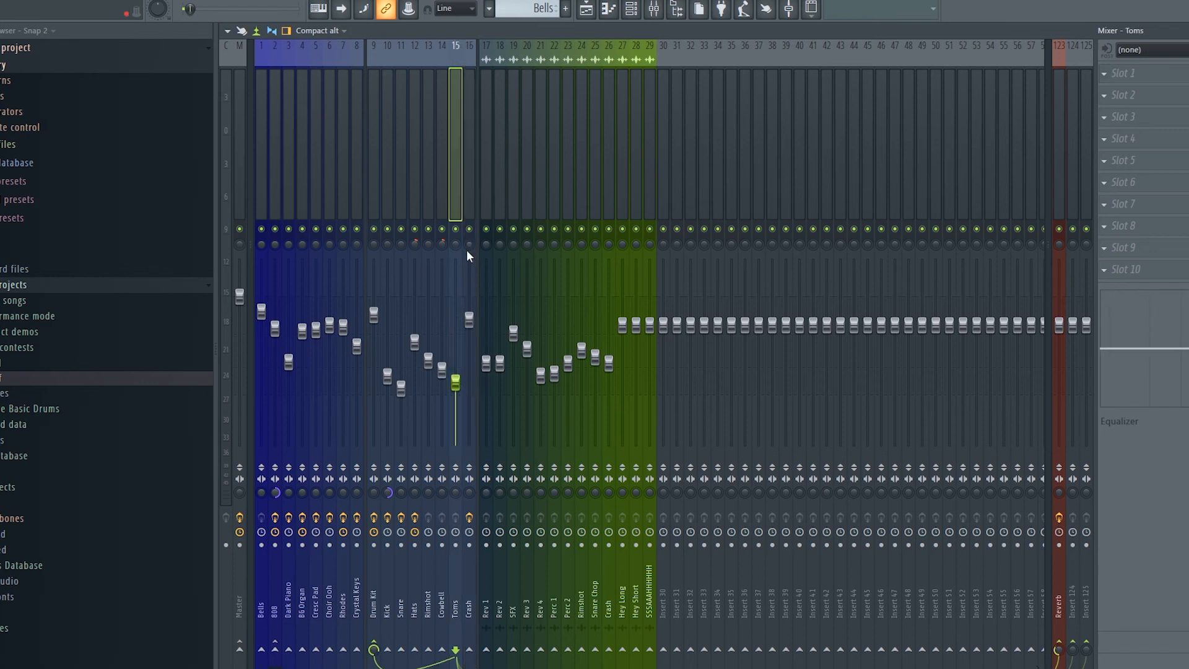
pyautogui.press('Left')
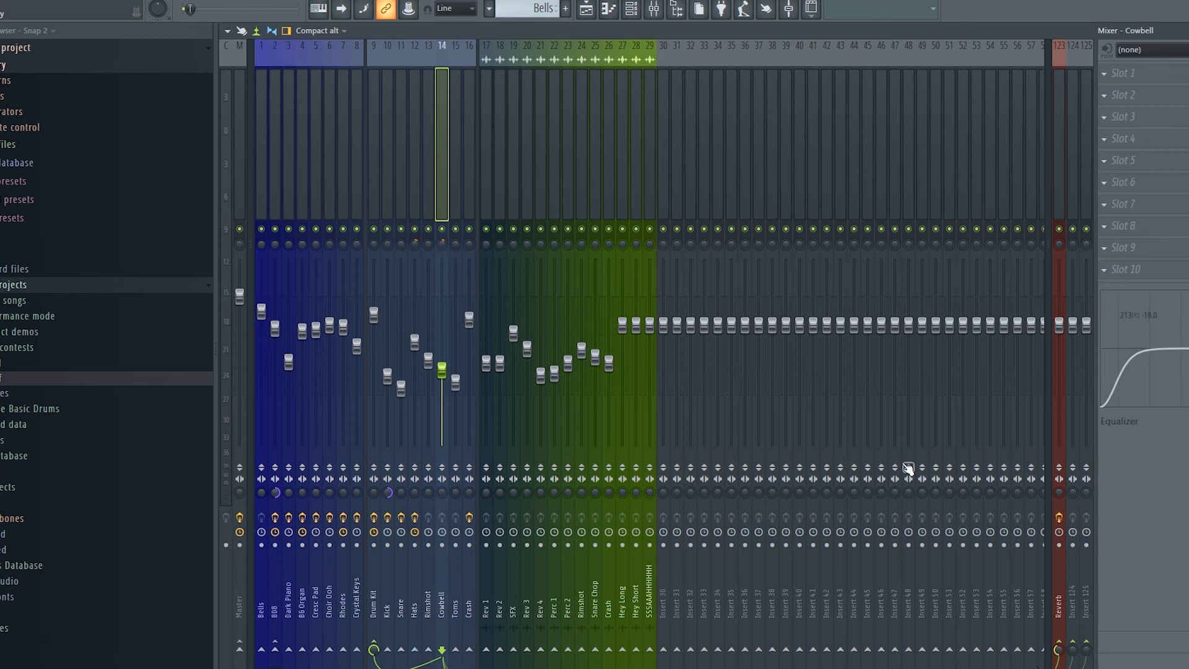
# Return to the Kick mixer channel and step forward through the drum channels to Crash, reviewing each one's effects and equalizer.
pyautogui.press('Left')
pyautogui.press('Left')
pyautogui.press('Left')
pyautogui.press('Left')
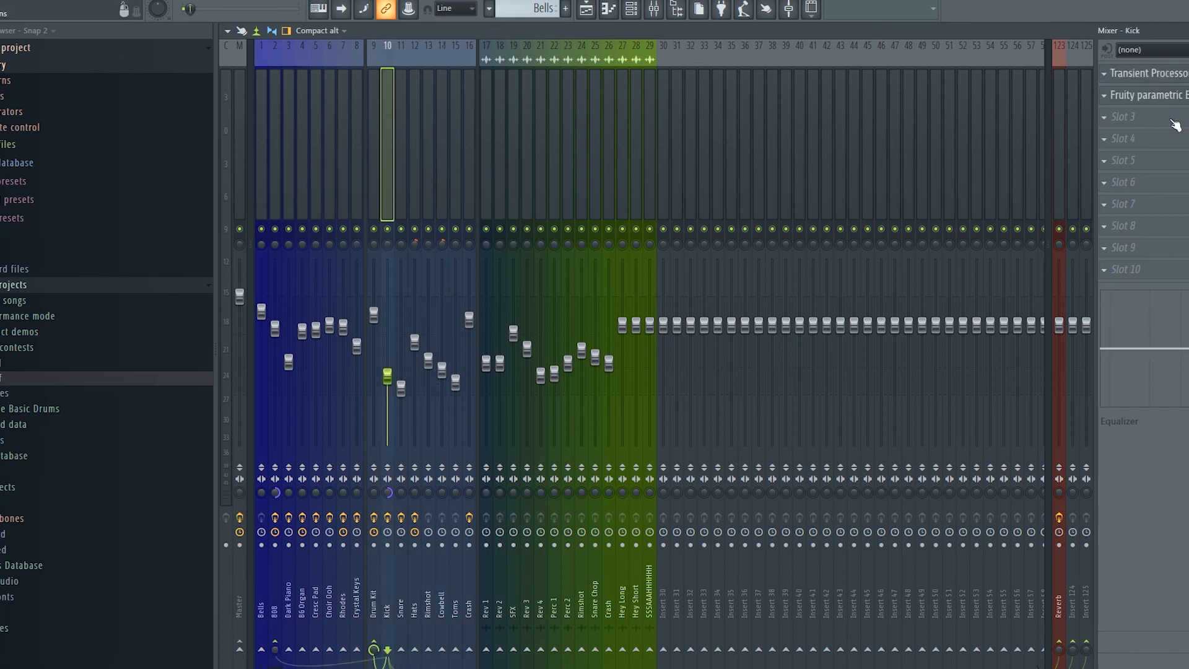
pyautogui.press('Right')
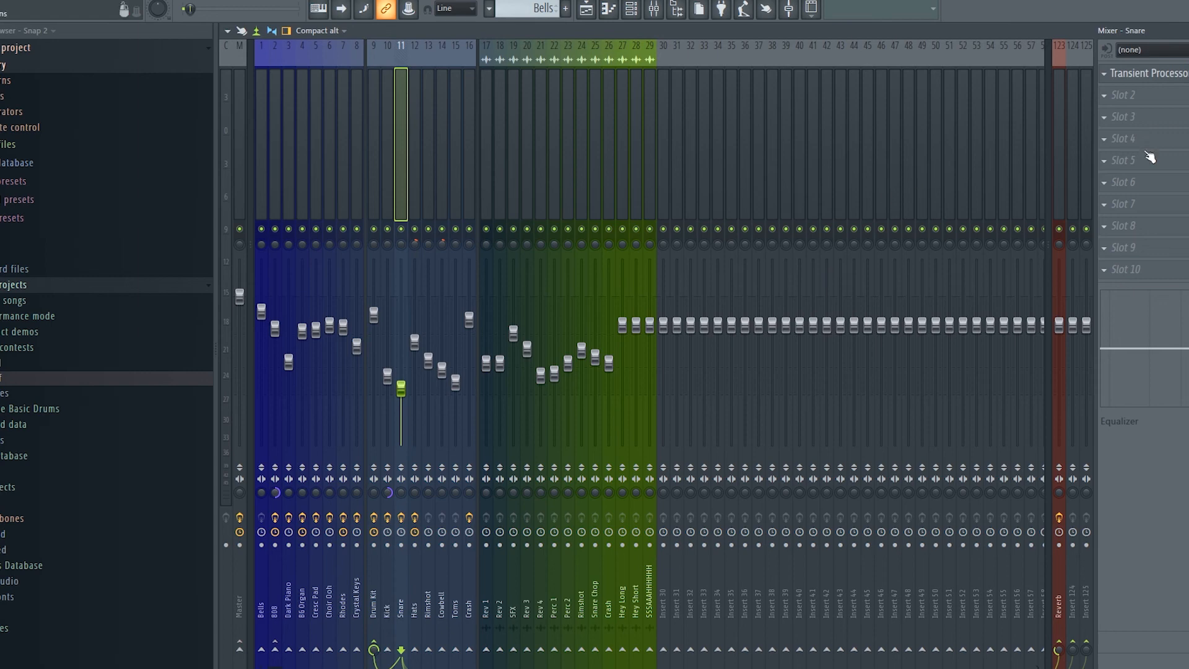
pyautogui.press('Right')
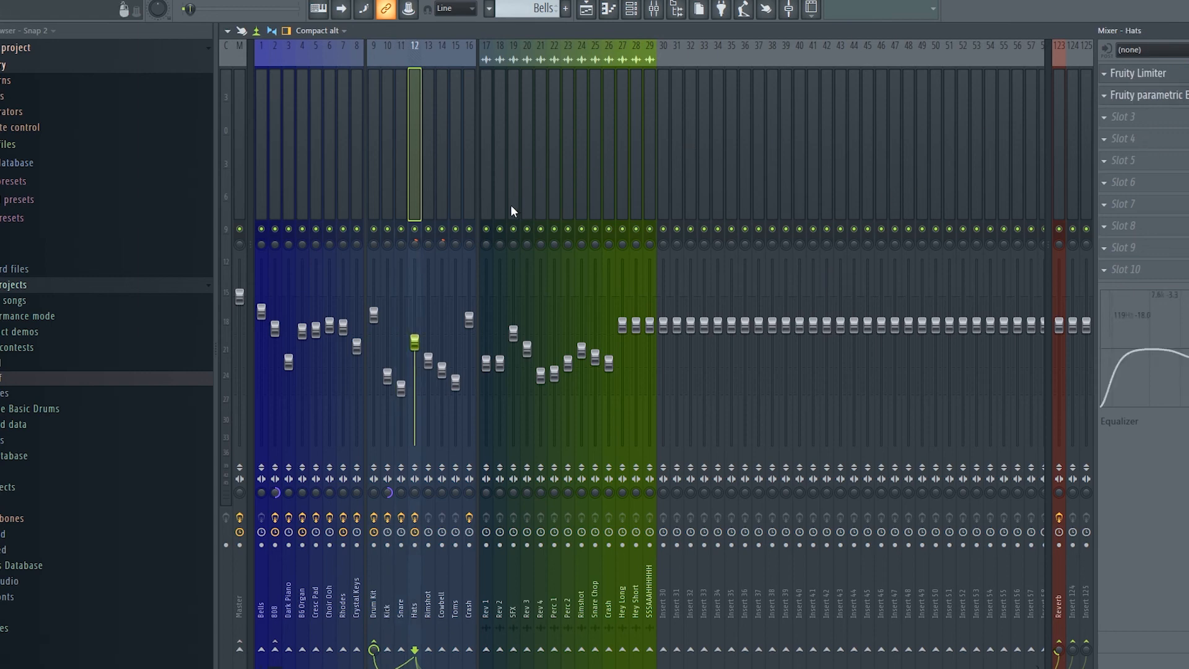
pyautogui.press('Right')
pyautogui.press('Right')
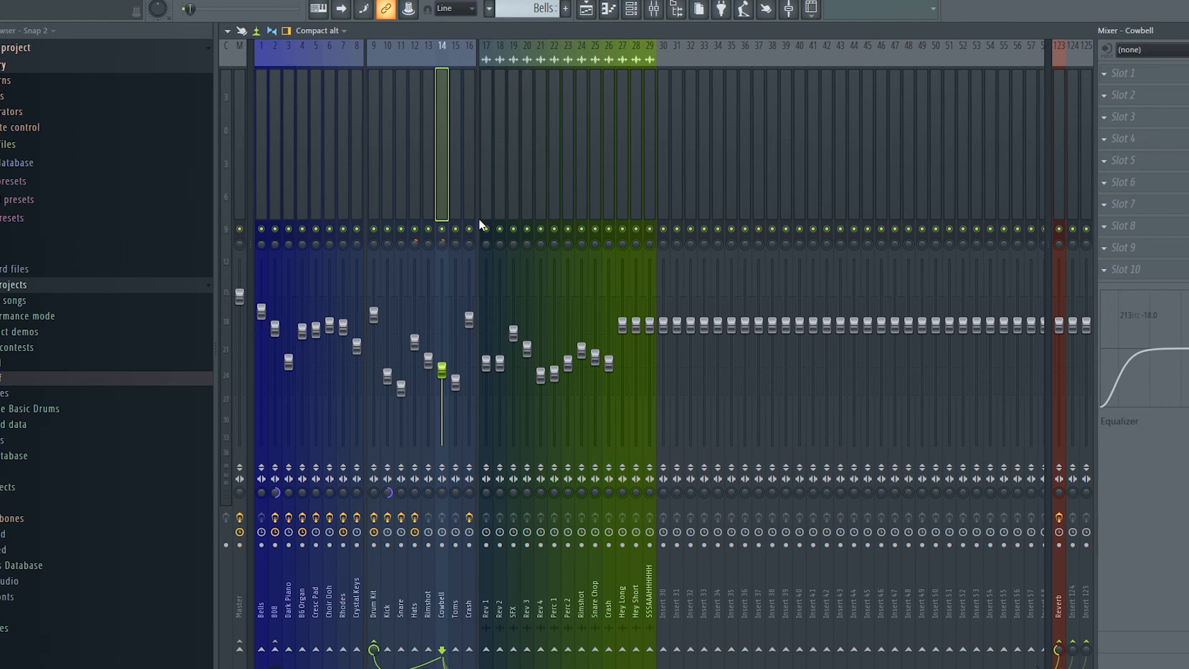
pyautogui.press('Right')
pyautogui.press('Right')
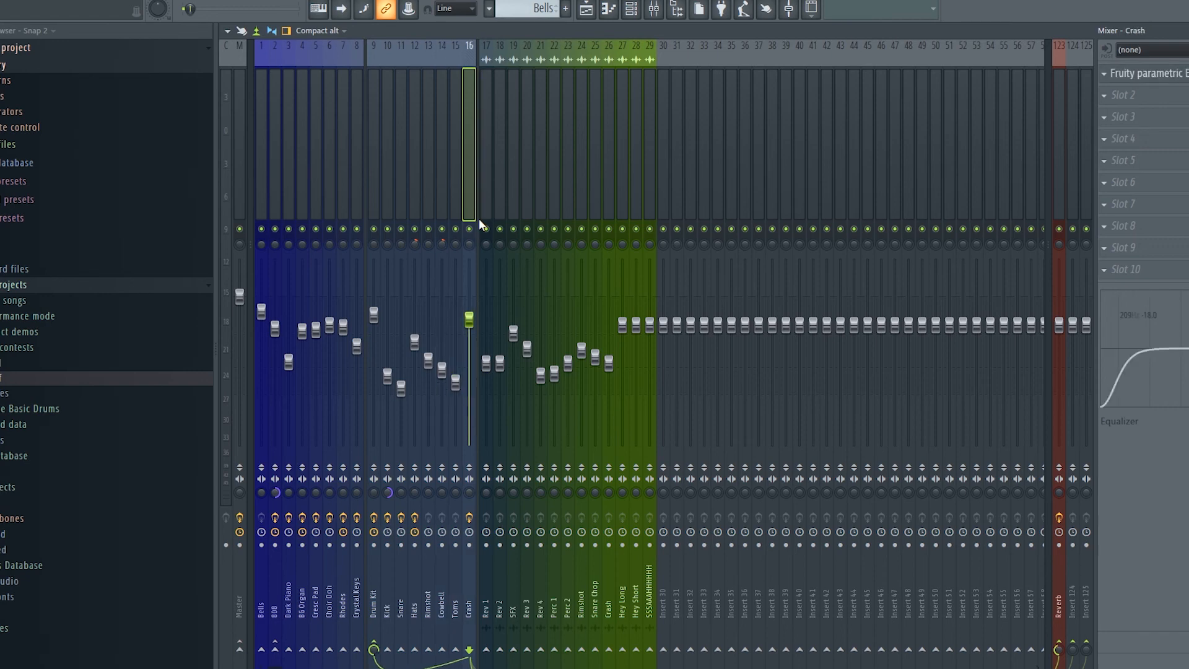
# Go back to the Drum Kit mixer channel, inspect its Fruity Flangus settings and preset list without changing them, and close the plugin.
pyautogui.press('Left')
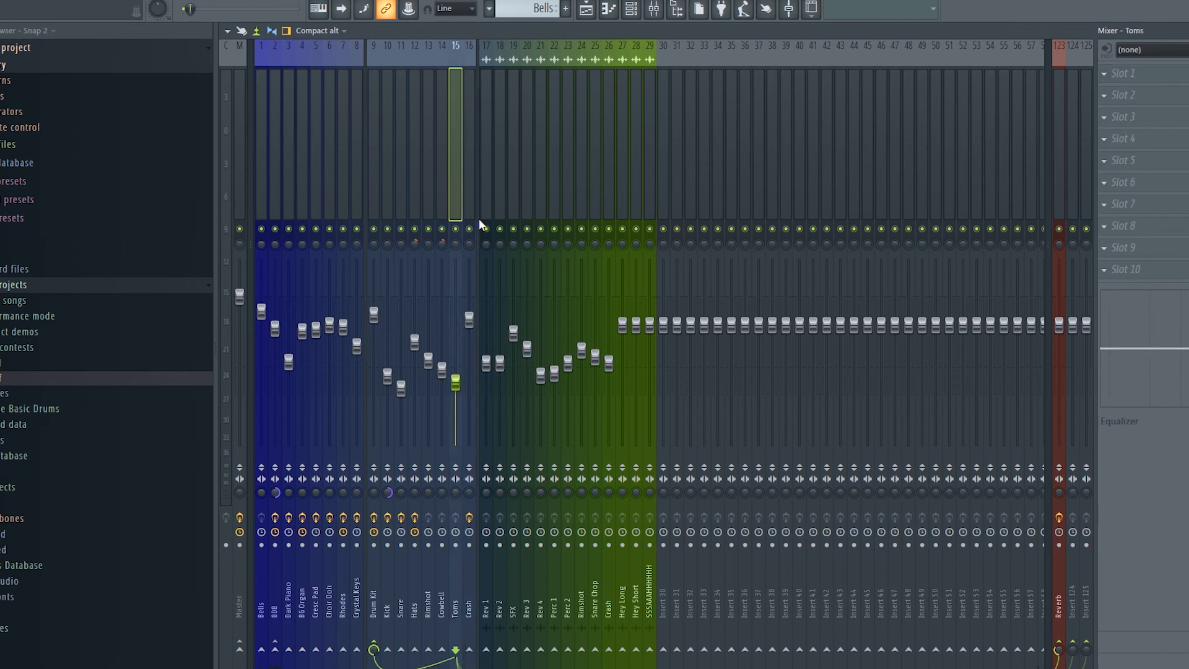
pyautogui.press('Left')
pyautogui.press('Left')
pyautogui.press('Left')
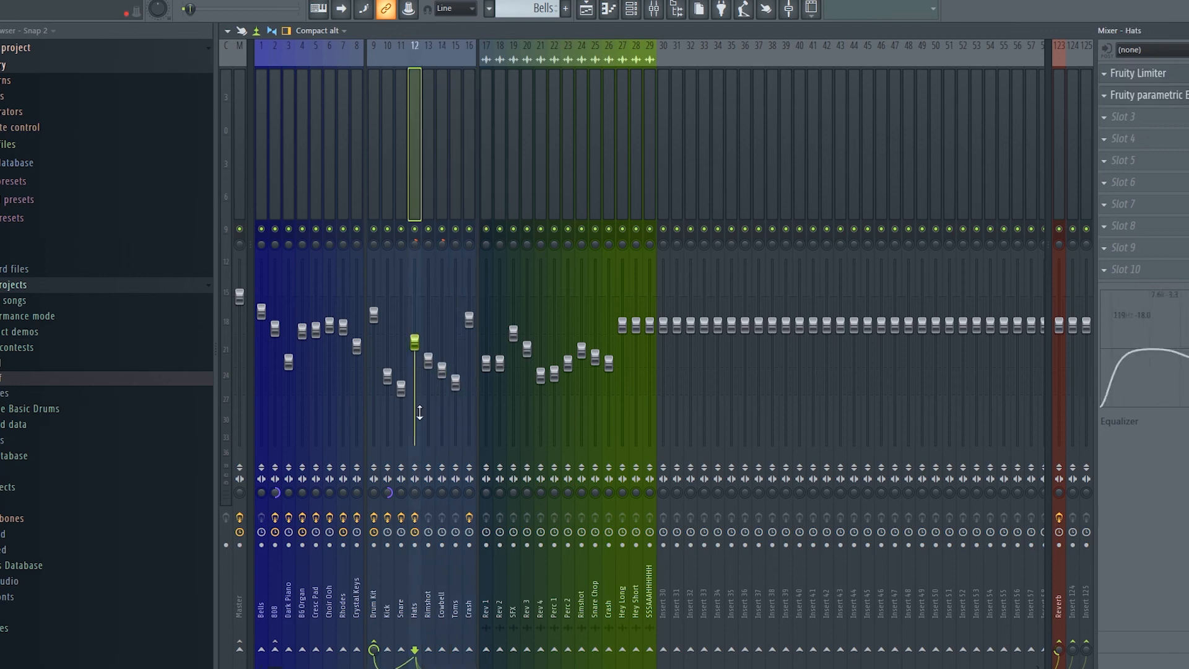
pyautogui.press('Left')
pyautogui.press('Left')
pyautogui.press('Left')
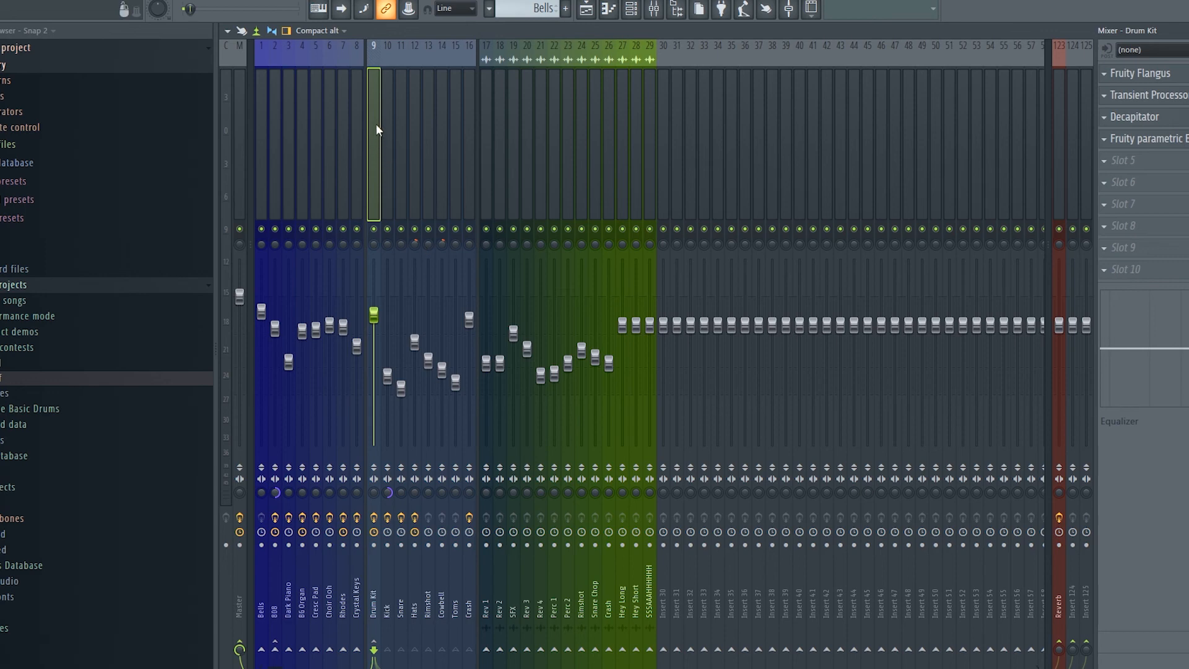
pyautogui.click(1180, 78)
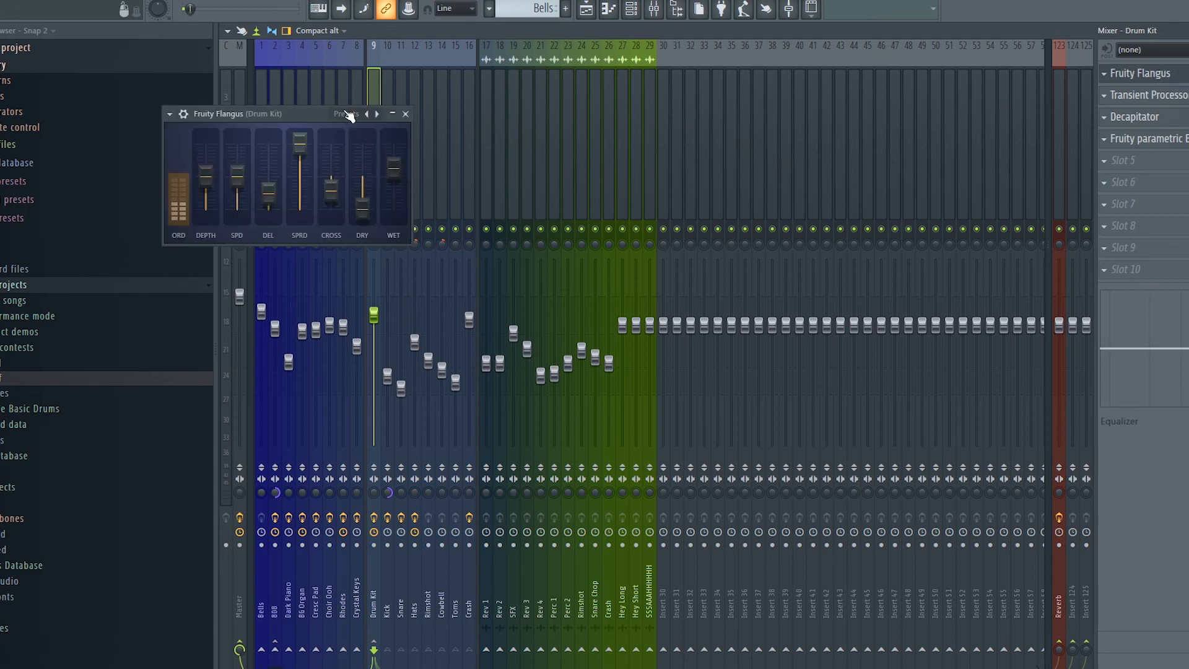
pyautogui.moveTo(301, 117); pyautogui.dragTo(309, 121)
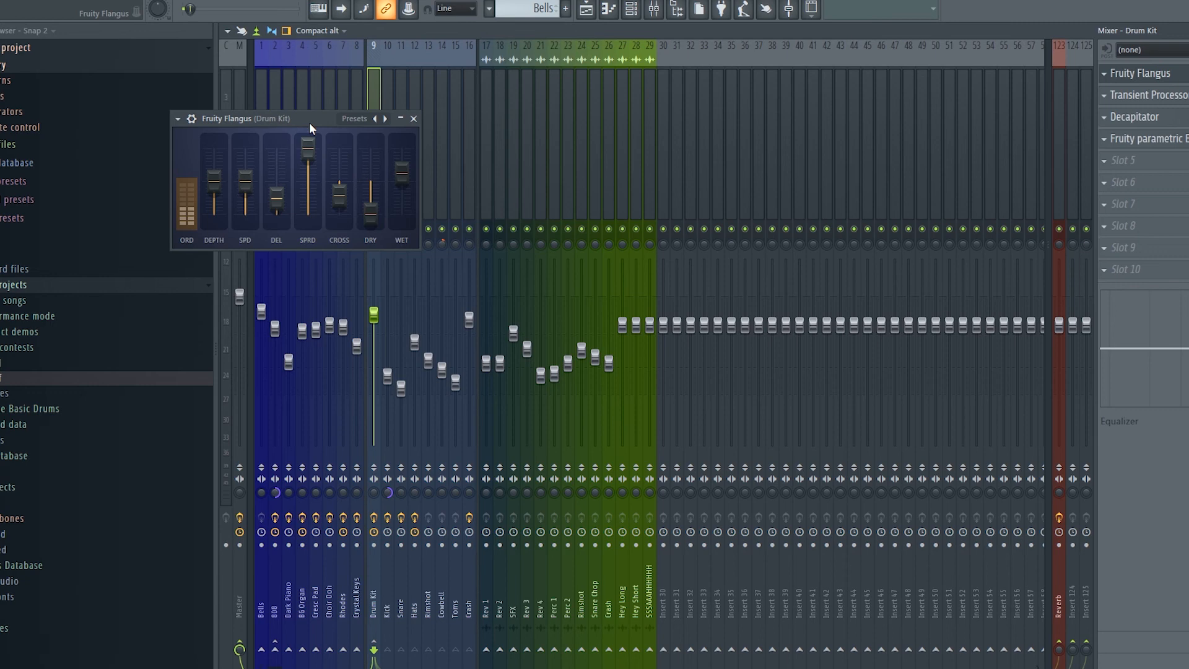
pyautogui.click(362, 119)
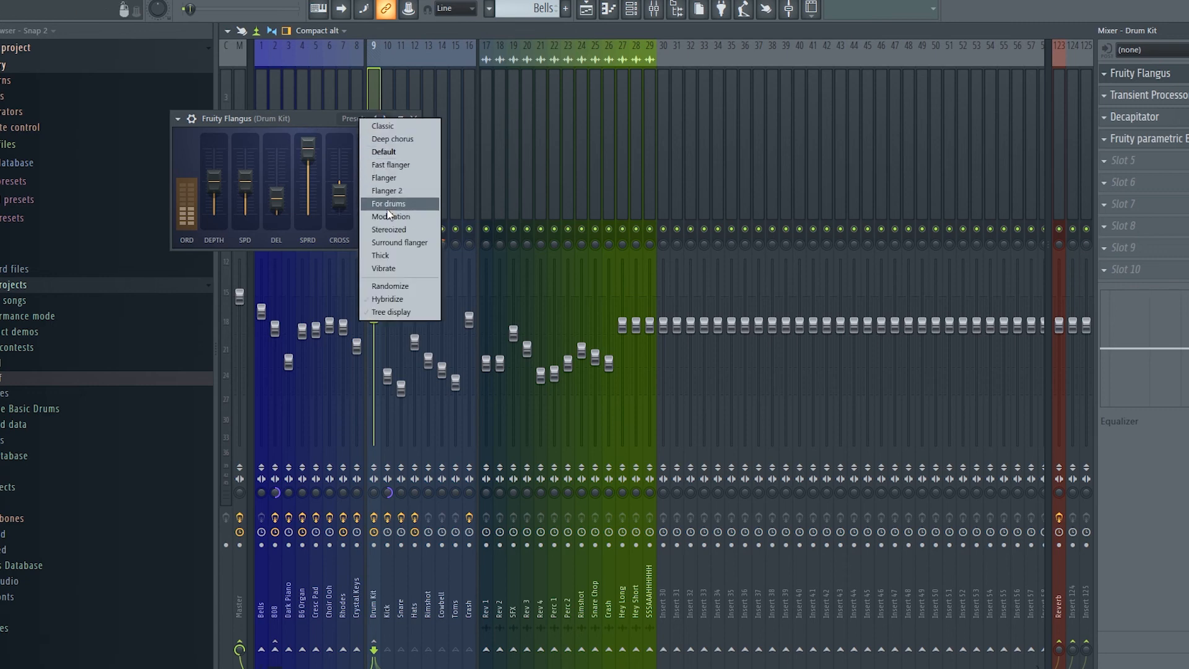
pyautogui.click(389, 177)
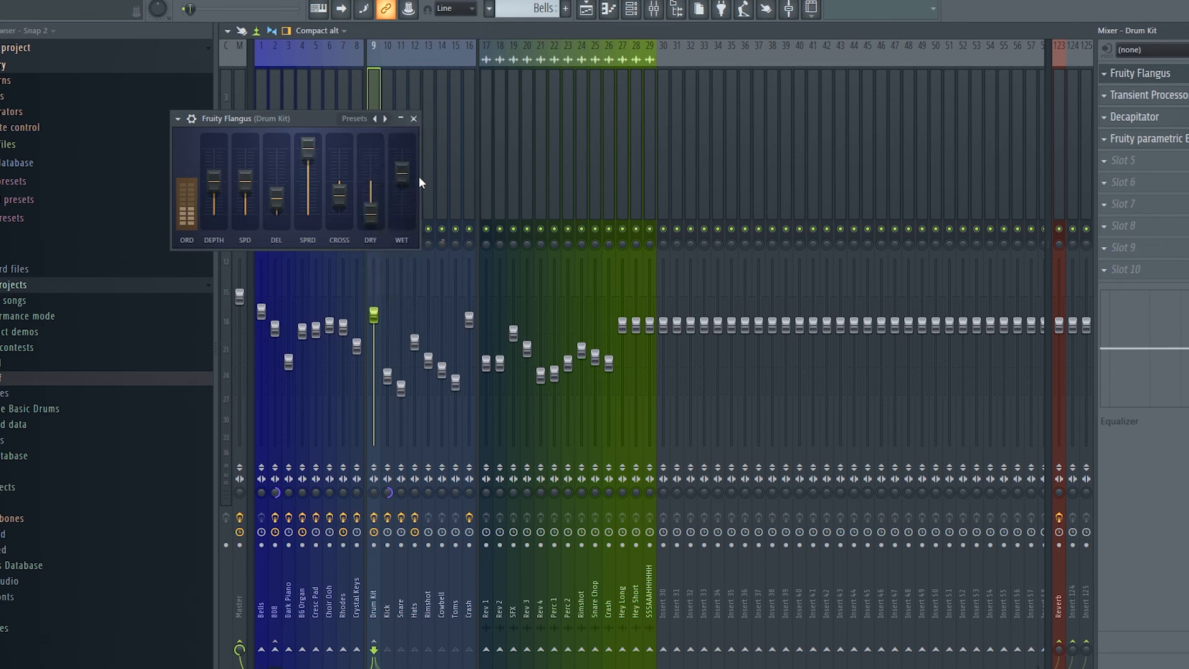
pyautogui.press('Escape')
pyautogui.click(415, 118)
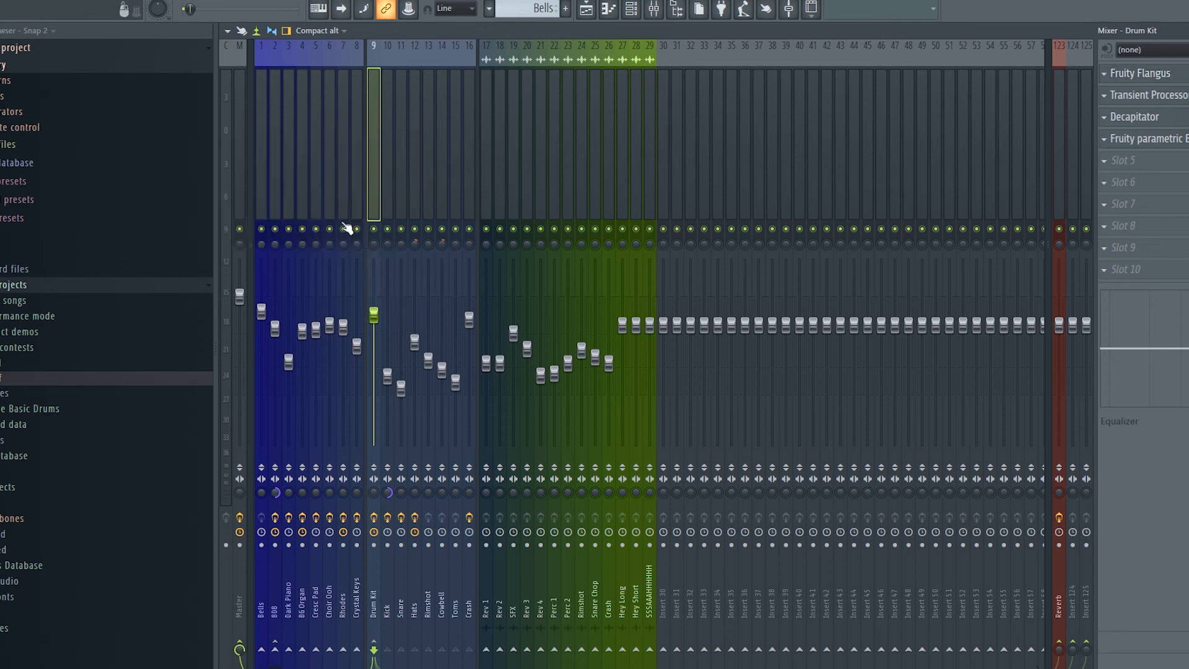
# Inspect the Drum Kit channel's Transient Processor, Decapitator and Fruity parametric EQ 2 one after another, closing each plugin.
pyautogui.click(1183, 96)
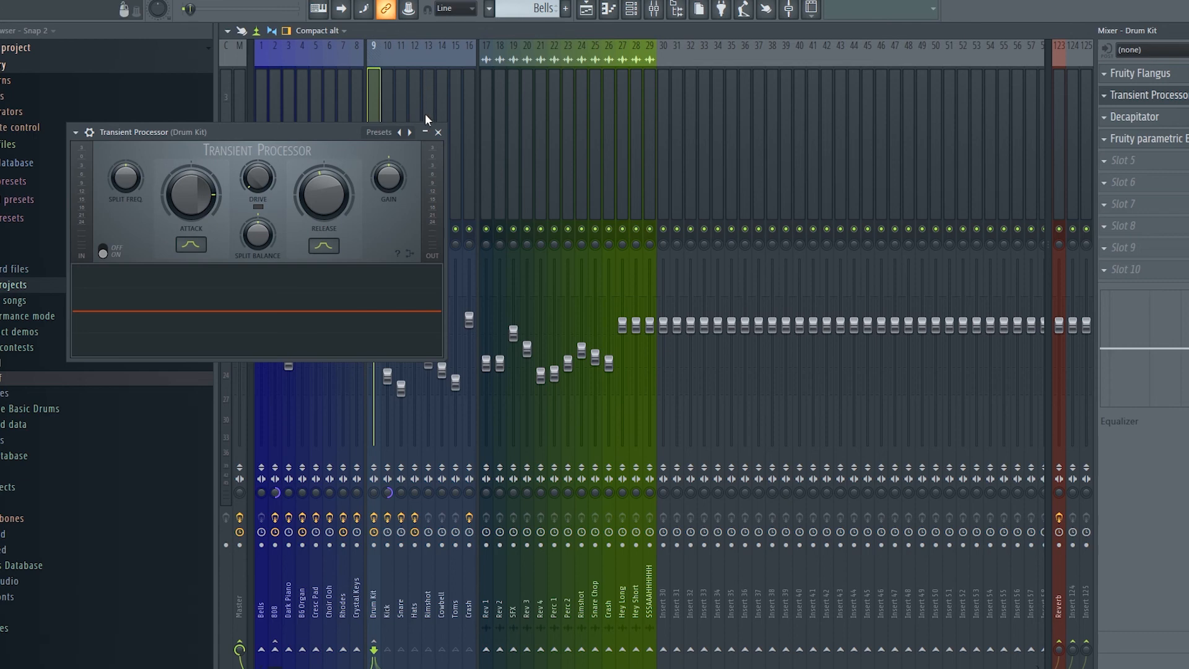
pyautogui.click(438, 132)
pyautogui.click(1153, 118)
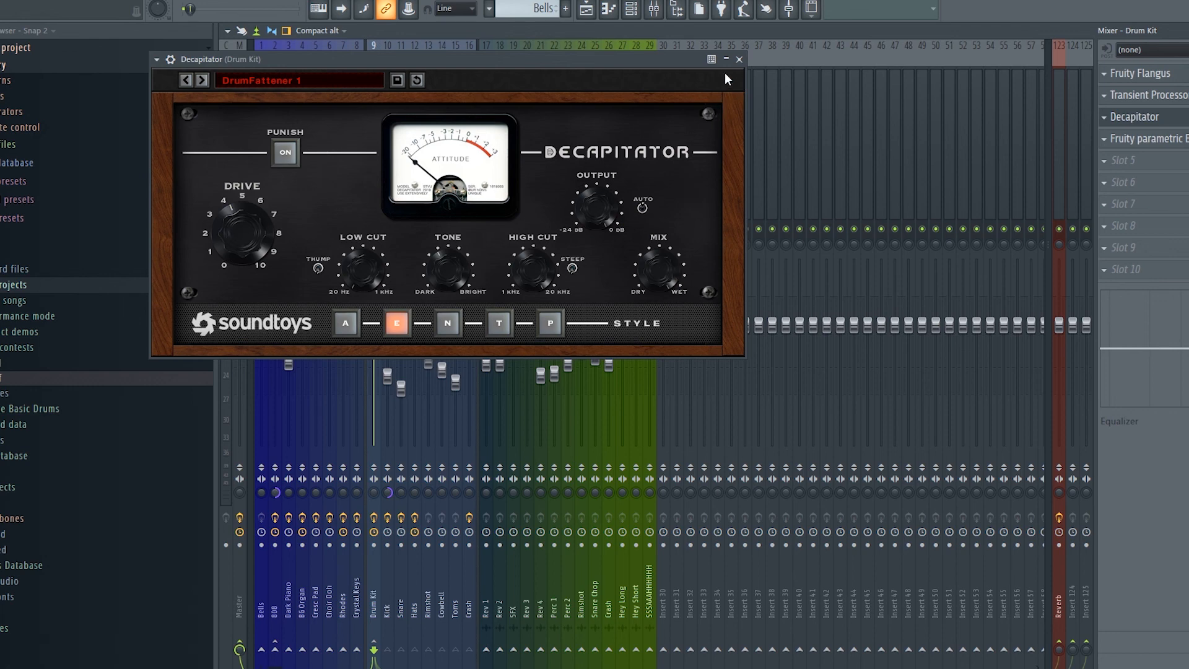
pyautogui.click(739, 60)
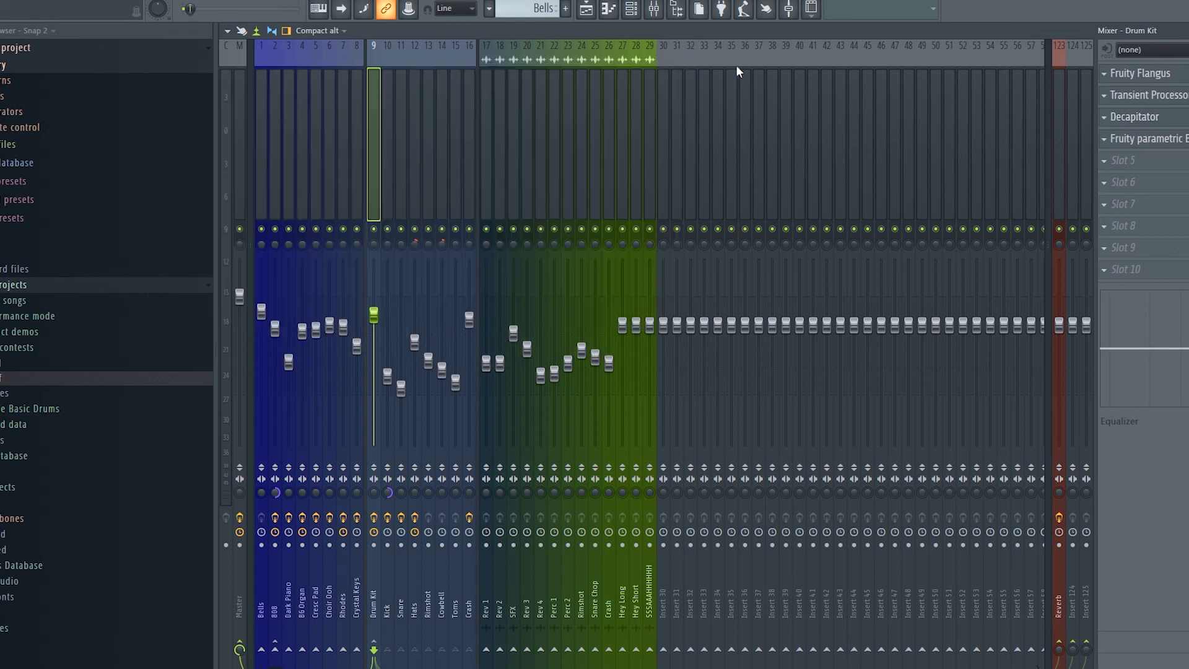
pyautogui.click(1154, 139)
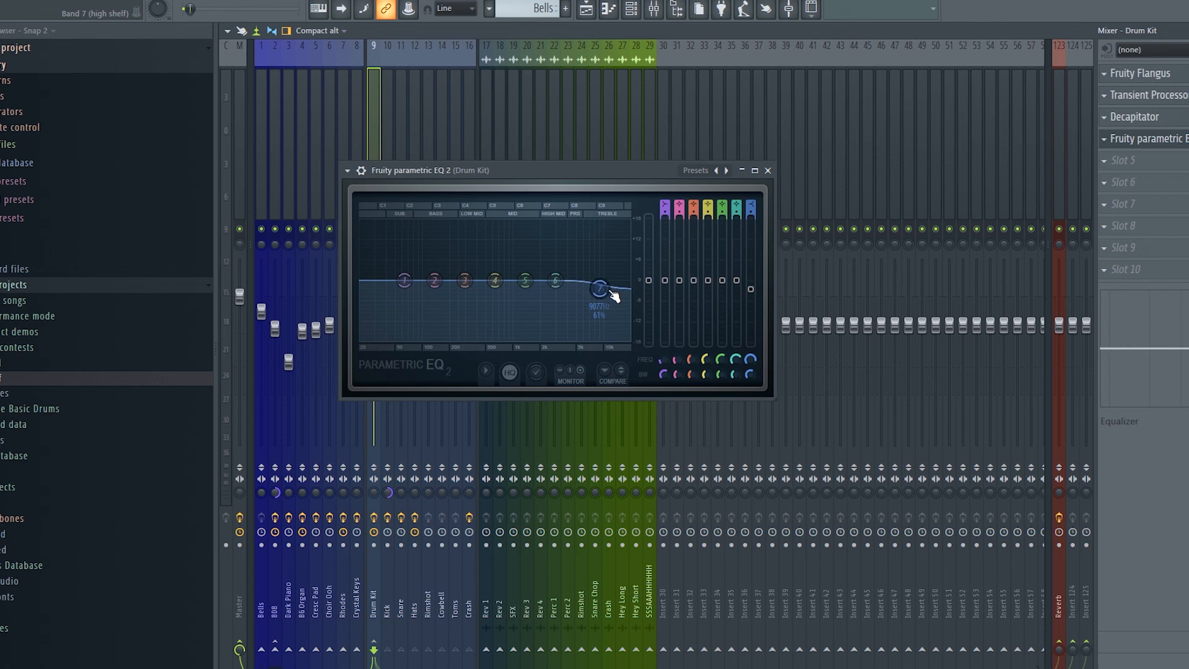
pyautogui.click(767, 170)
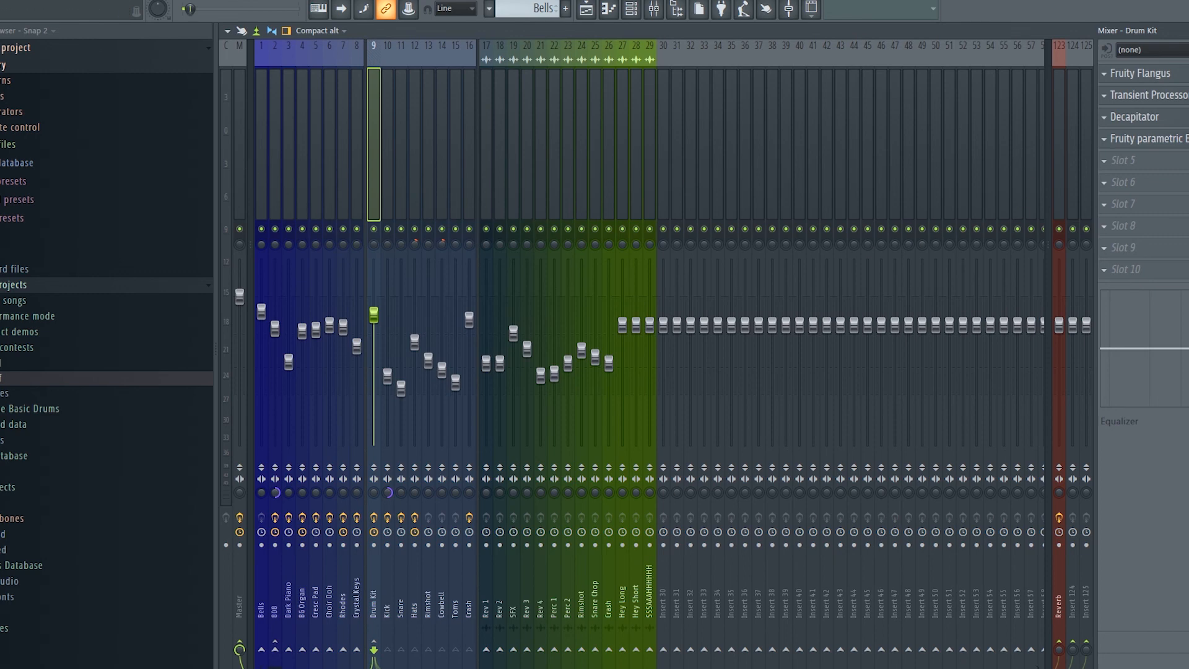
# Play the soloed drums while viewing the Kick and Hats mixer channels.
pyautogui.press('space')
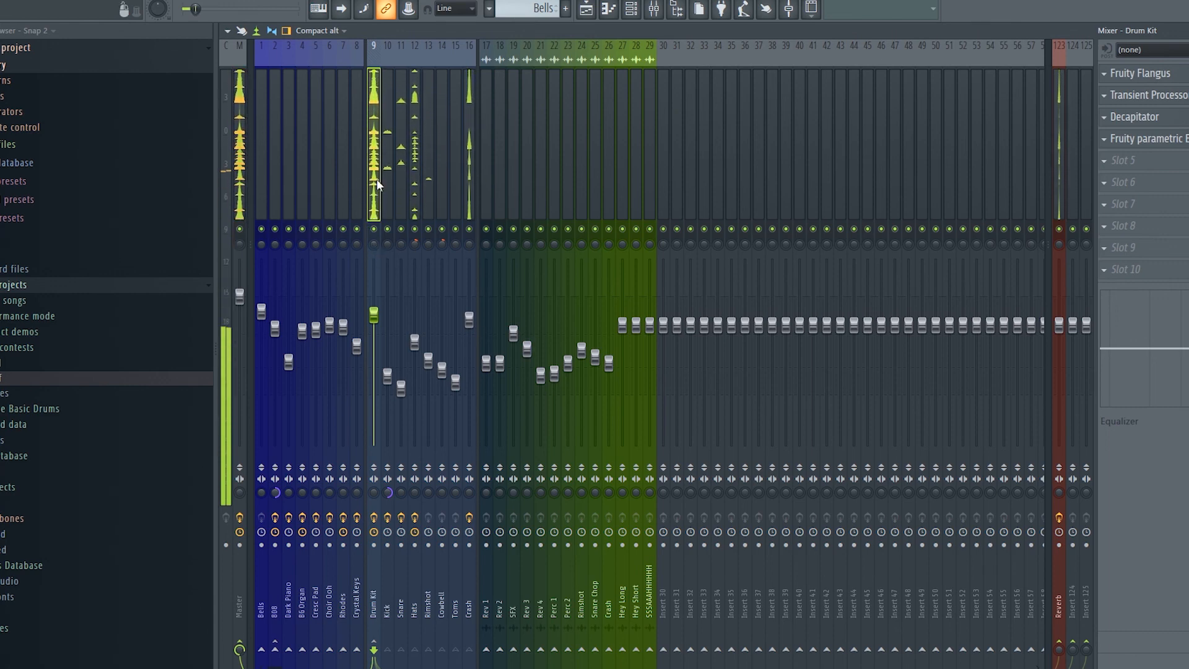
pyautogui.click(385, 102)
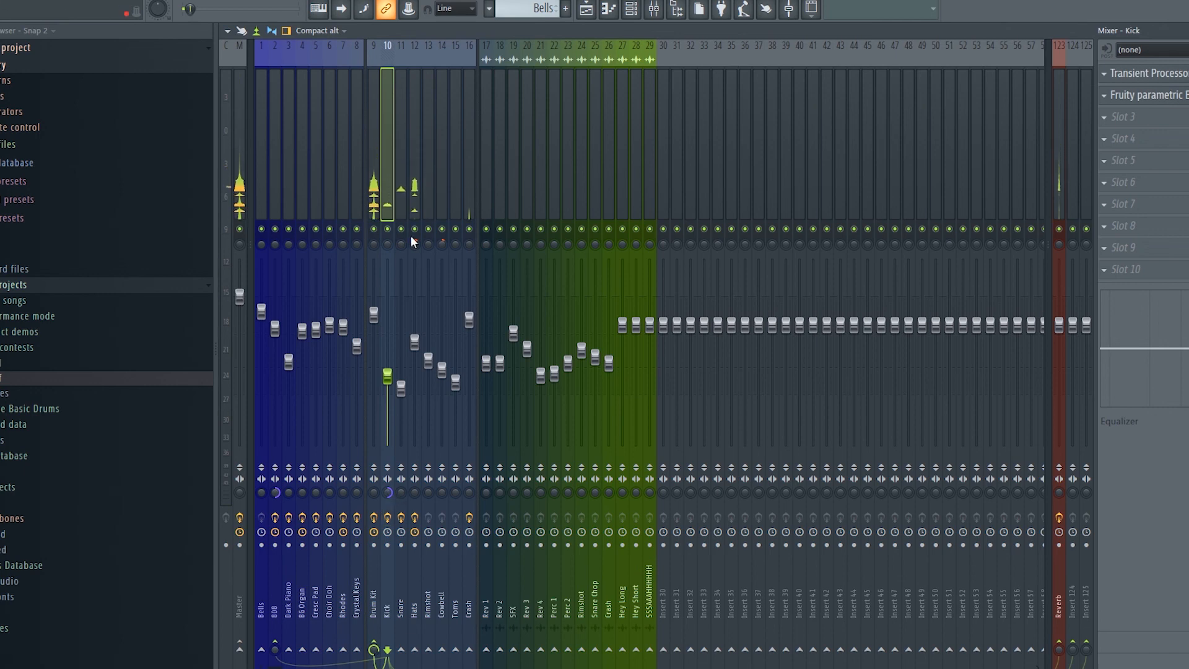
pyautogui.click(418, 141)
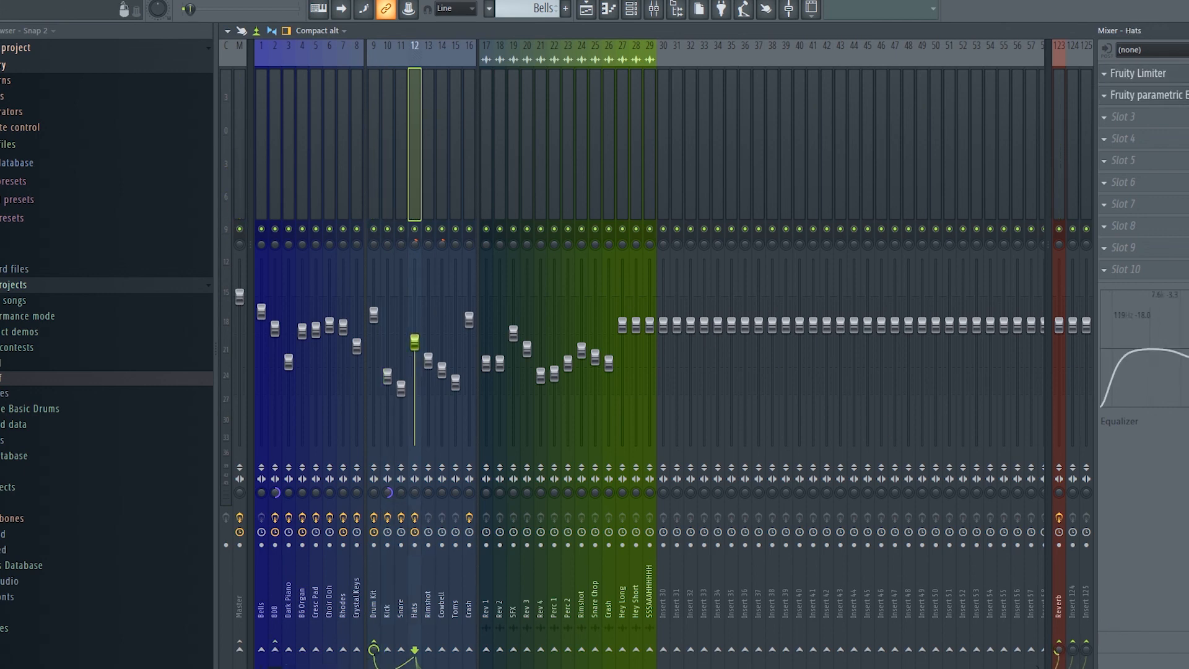
# Solo the SFX track in the playlist and play it from bar 29.
pyautogui.press('F5')
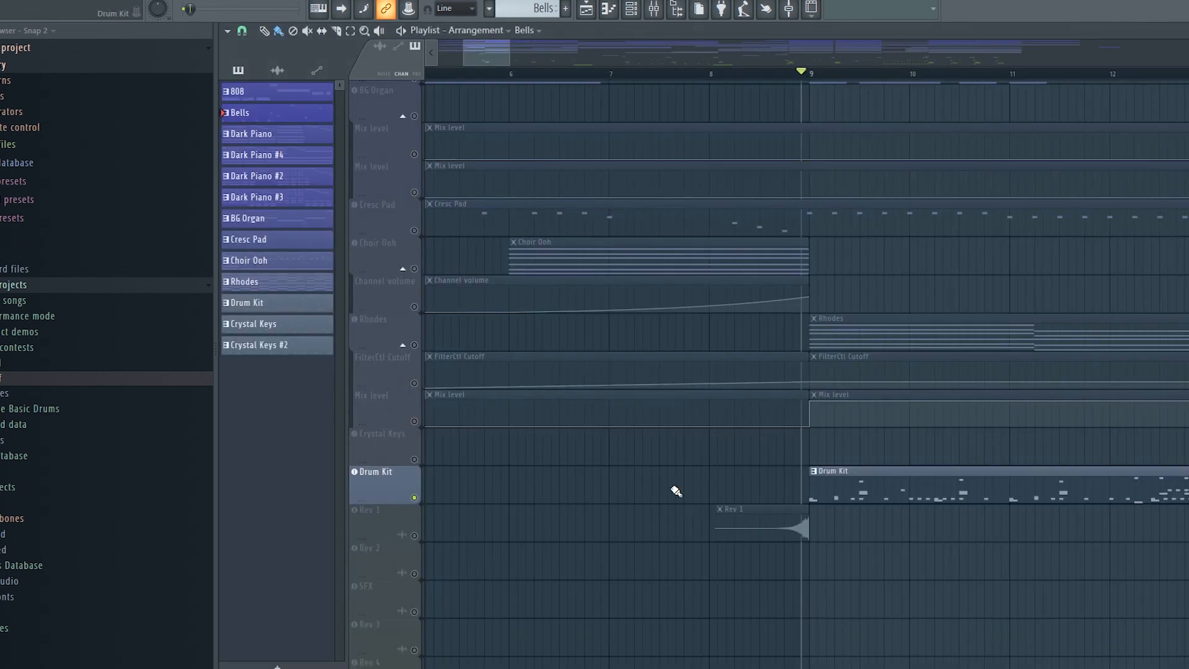
pyautogui.scroll(-2, 673, 532)
pyautogui.scroll(-4, 671, 545)
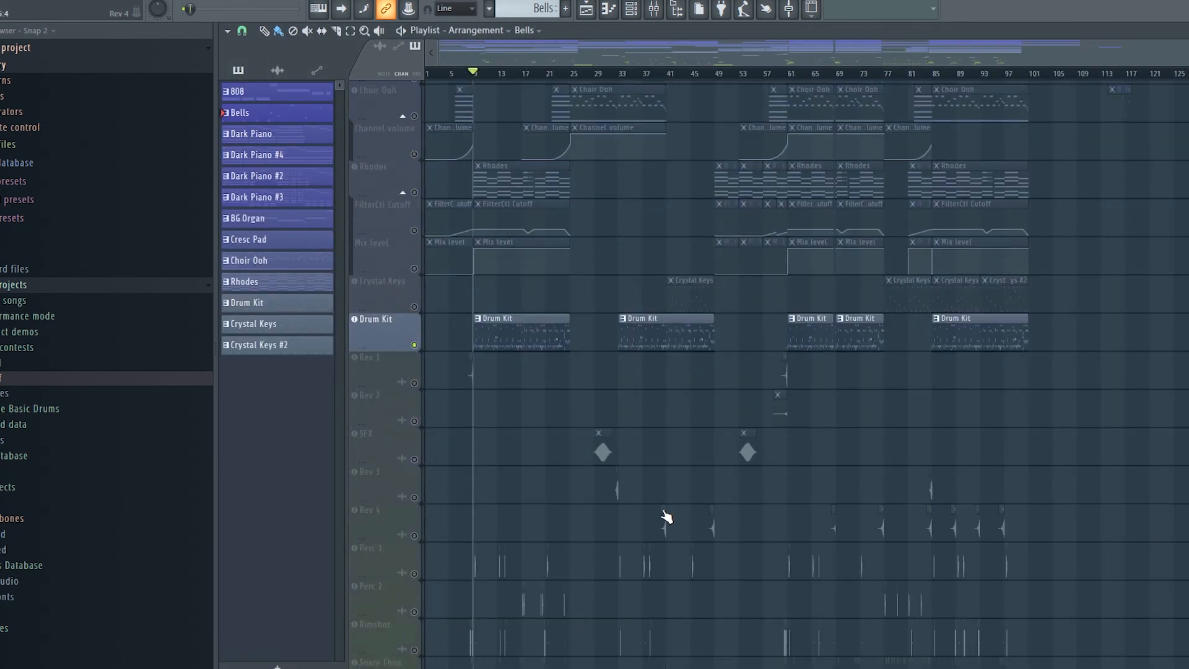
pyautogui.scroll(-3, 666, 518)
pyautogui.scroll(-2, 834, 552)
pyautogui.scroll(3, 611, 234)
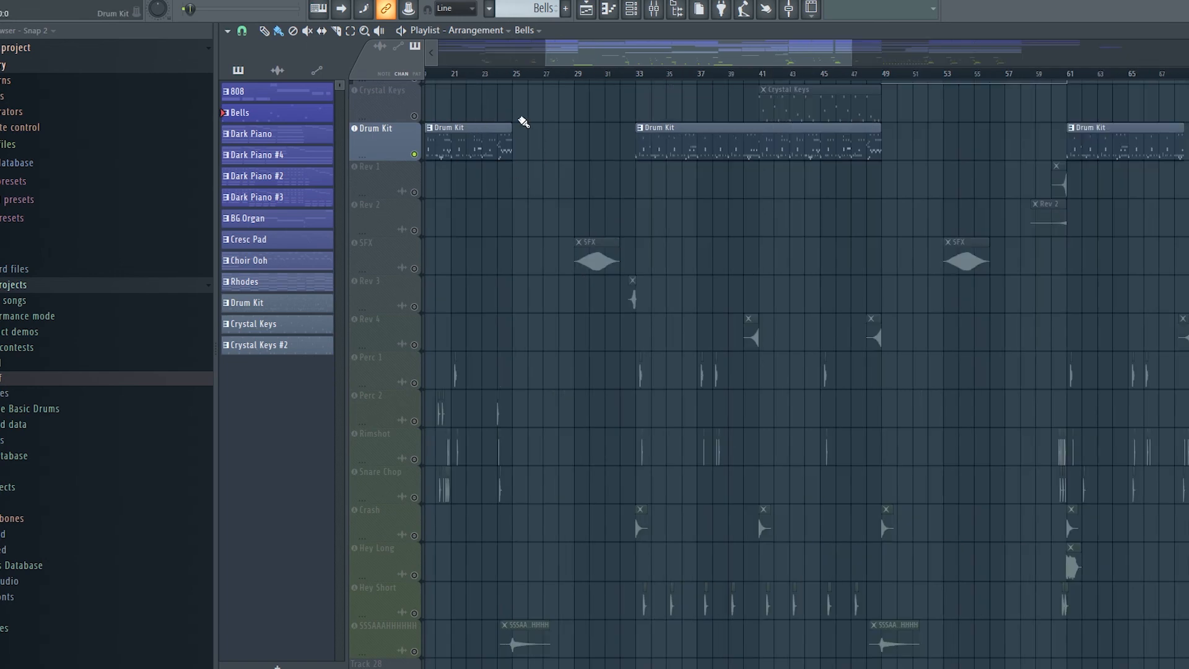
pyautogui.click(584, 83)
pyautogui.click(422, 271)
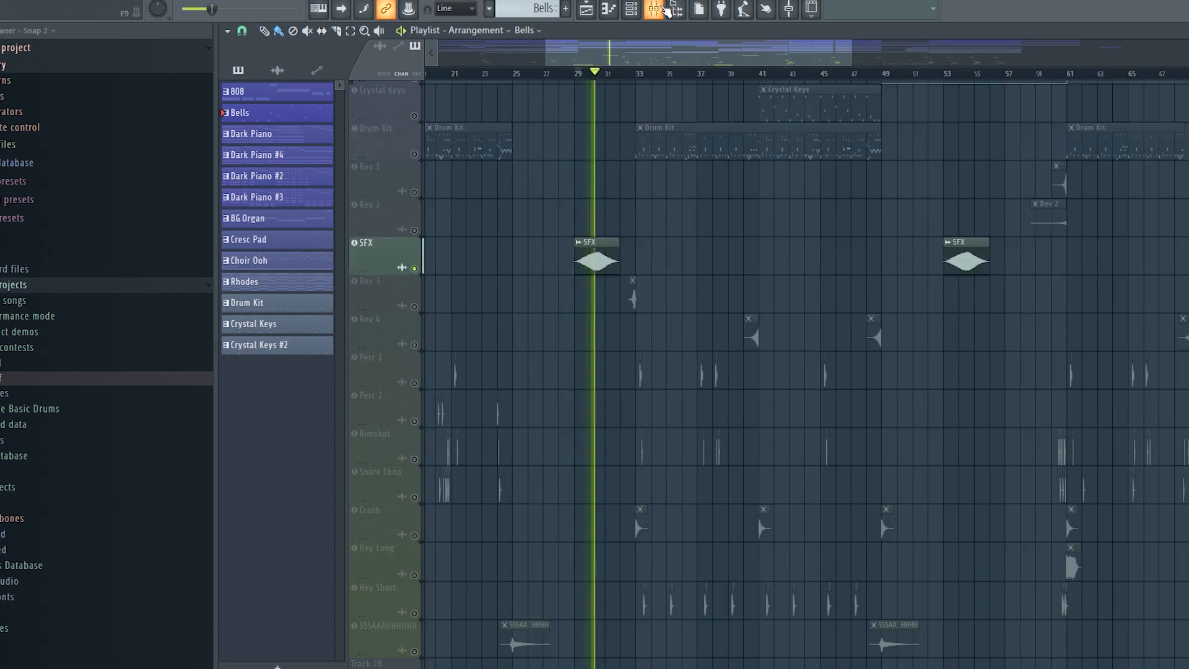
# Select the SFX mixer channel to review its effect slots and equalizer, and return to the playlist.
pyautogui.press('F9')
pyautogui.click(513, 84)
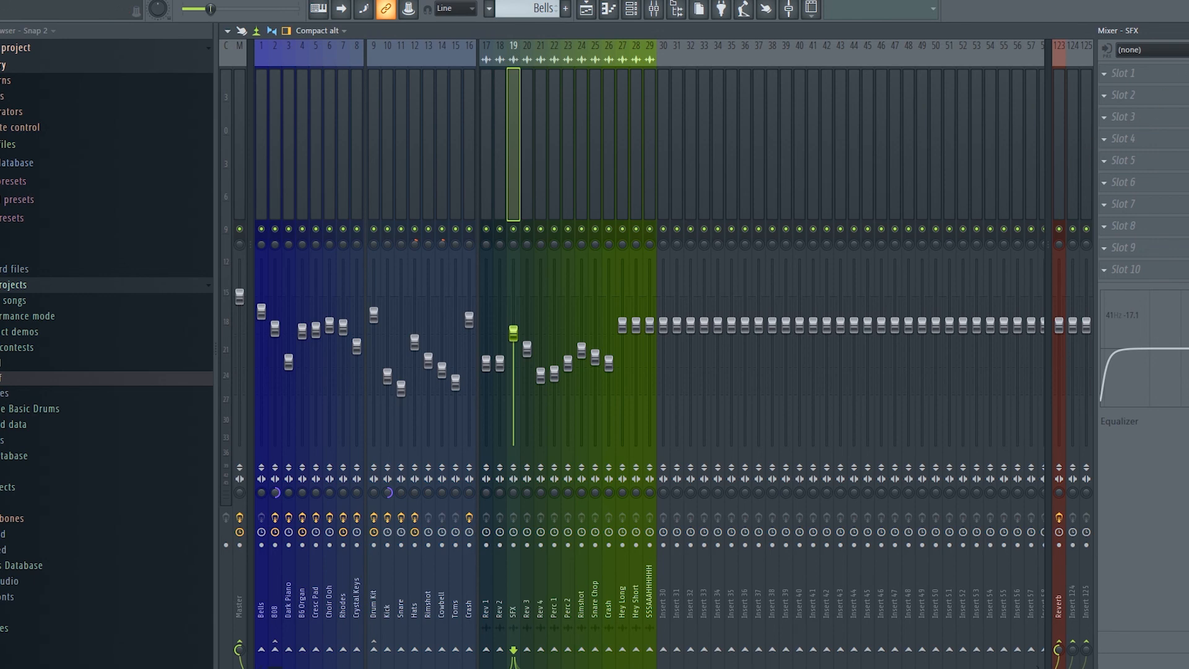
pyautogui.press('F5')
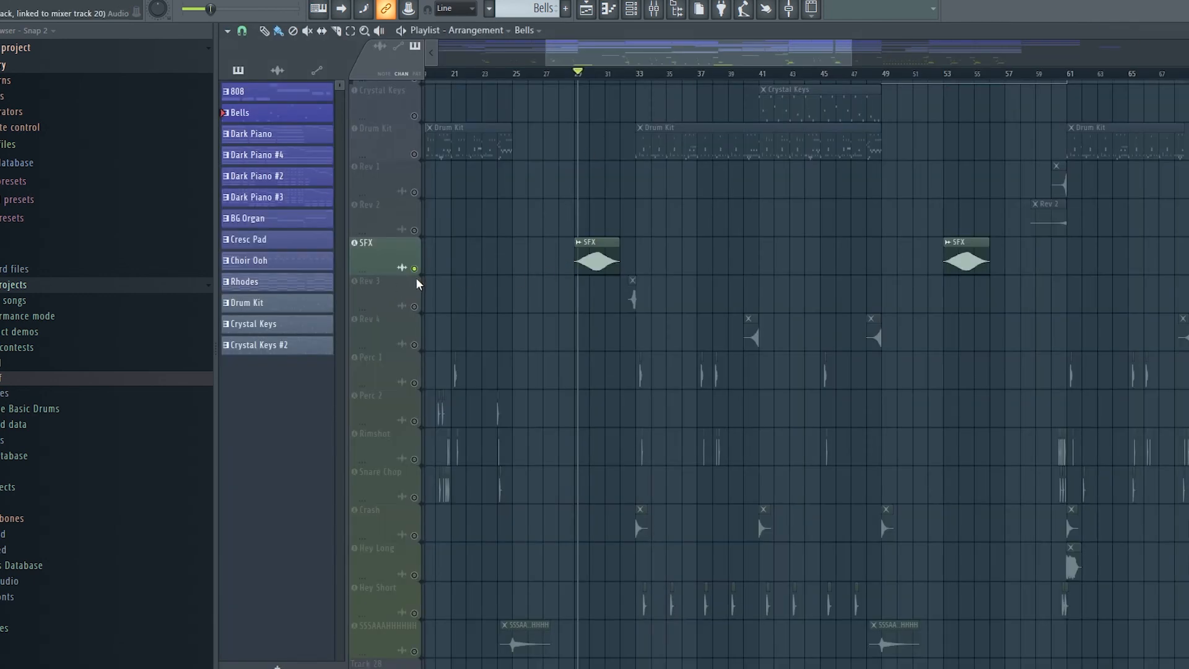
# Unsolo the SFX track, play the full arrangement from bar 57 to its end, and stop playback.
pyautogui.scroll(-3, 615, 495)
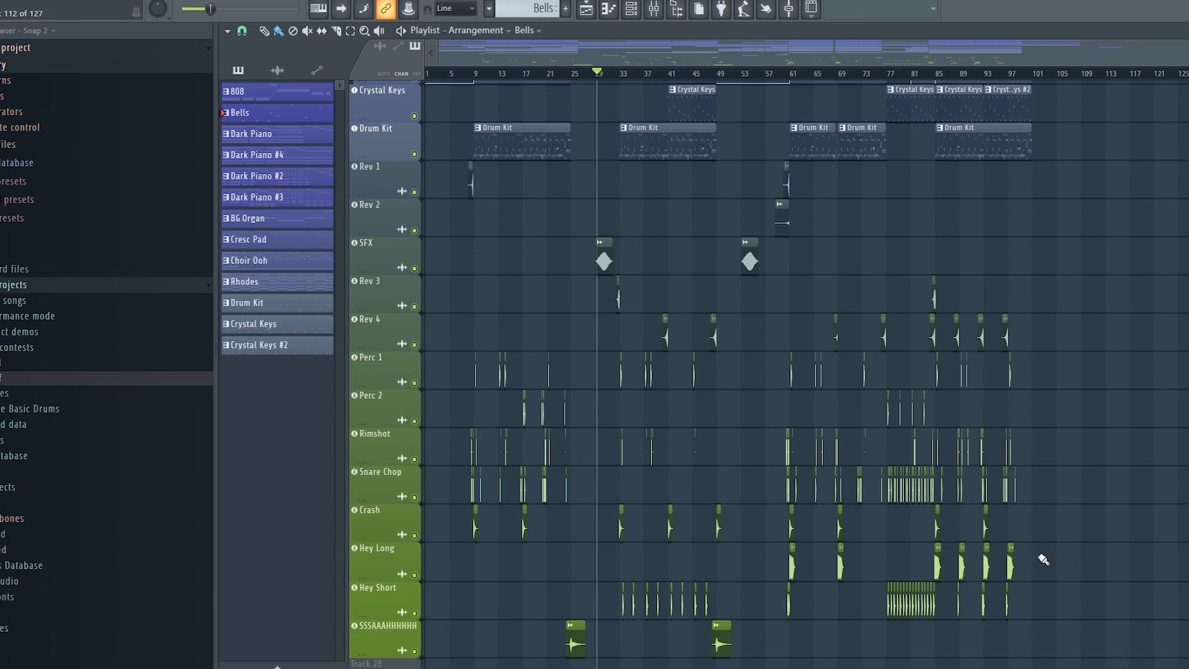
pyautogui.scroll(5, 1072, 554)
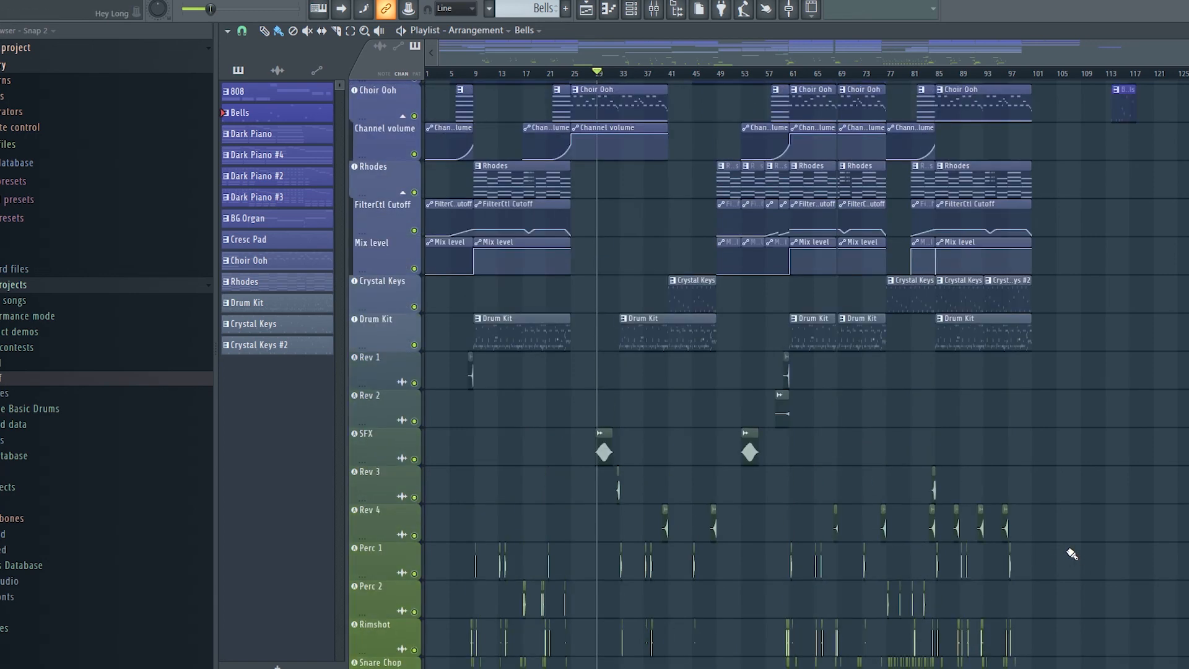
pyautogui.scroll(7, 1072, 553)
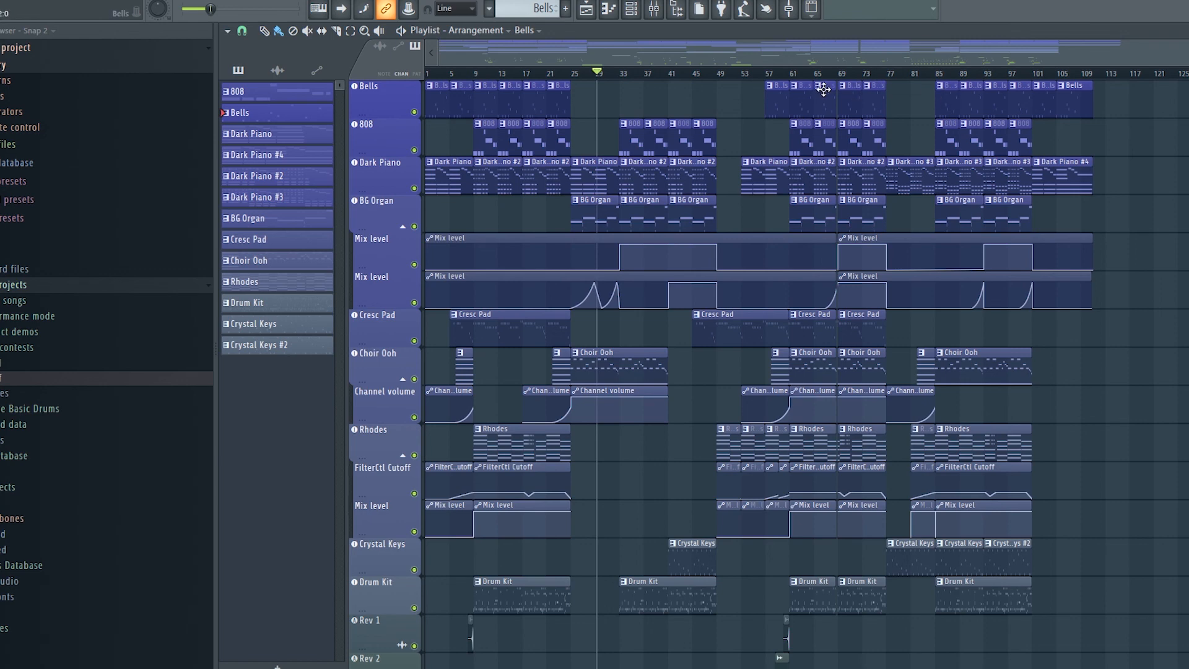
pyautogui.click(771, 74)
pyautogui.scroll(3, 772, 74)
pyautogui.press('space')
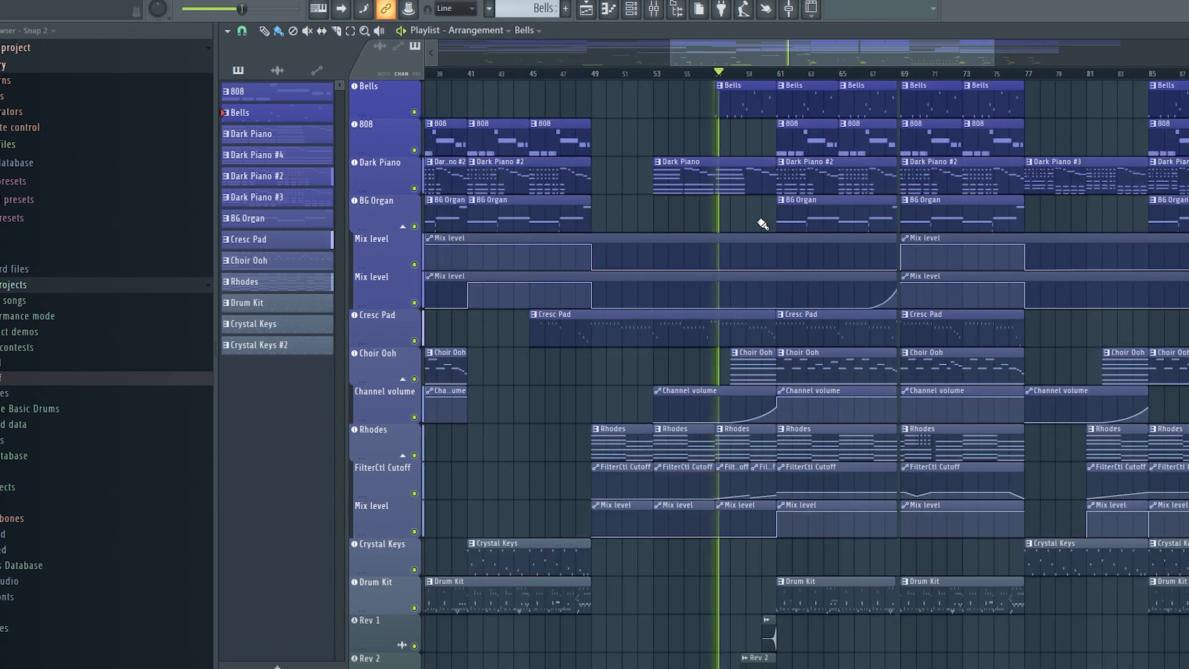
pyautogui.scroll(-4, 714, 290)
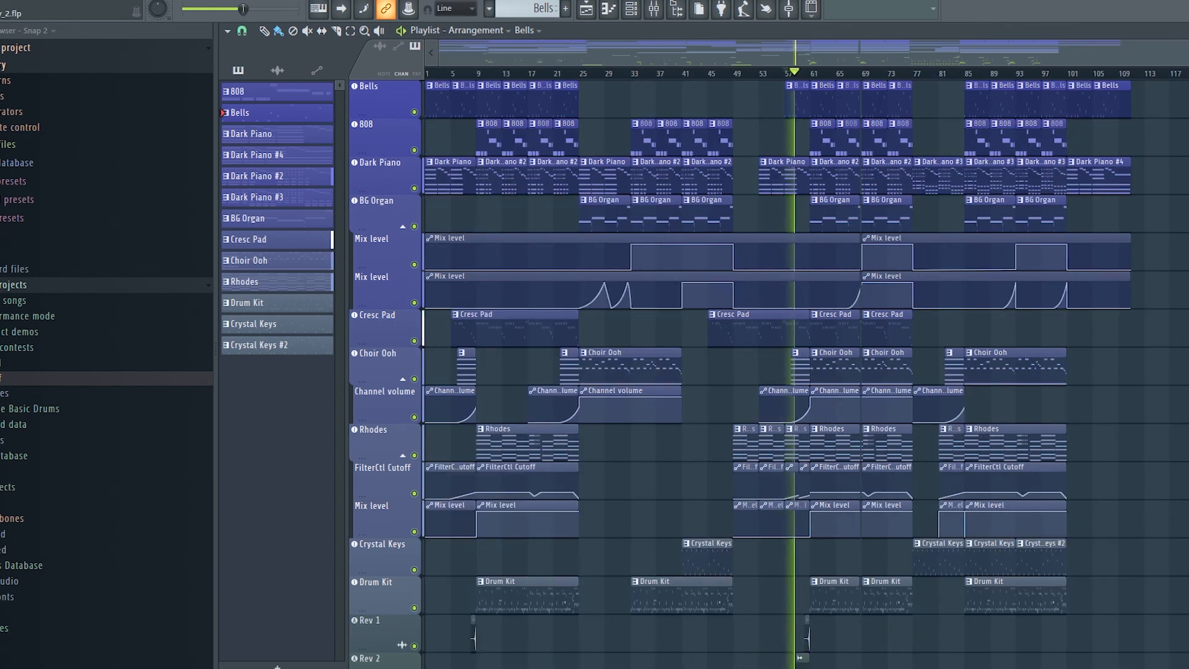
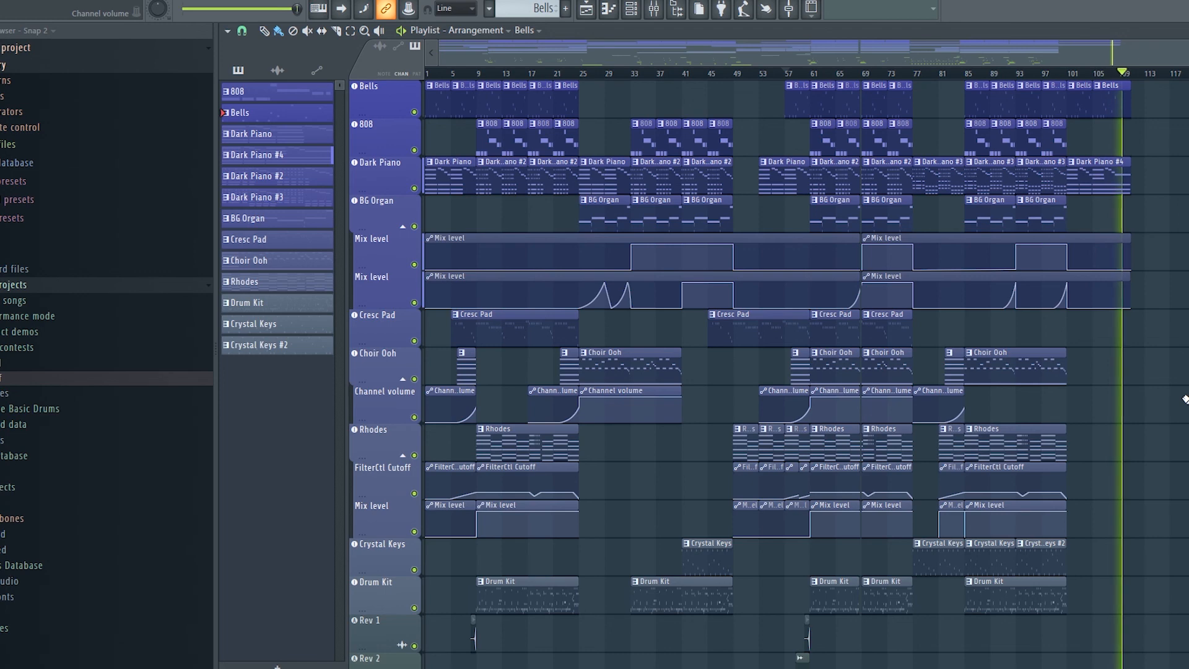
pyautogui.press('space')
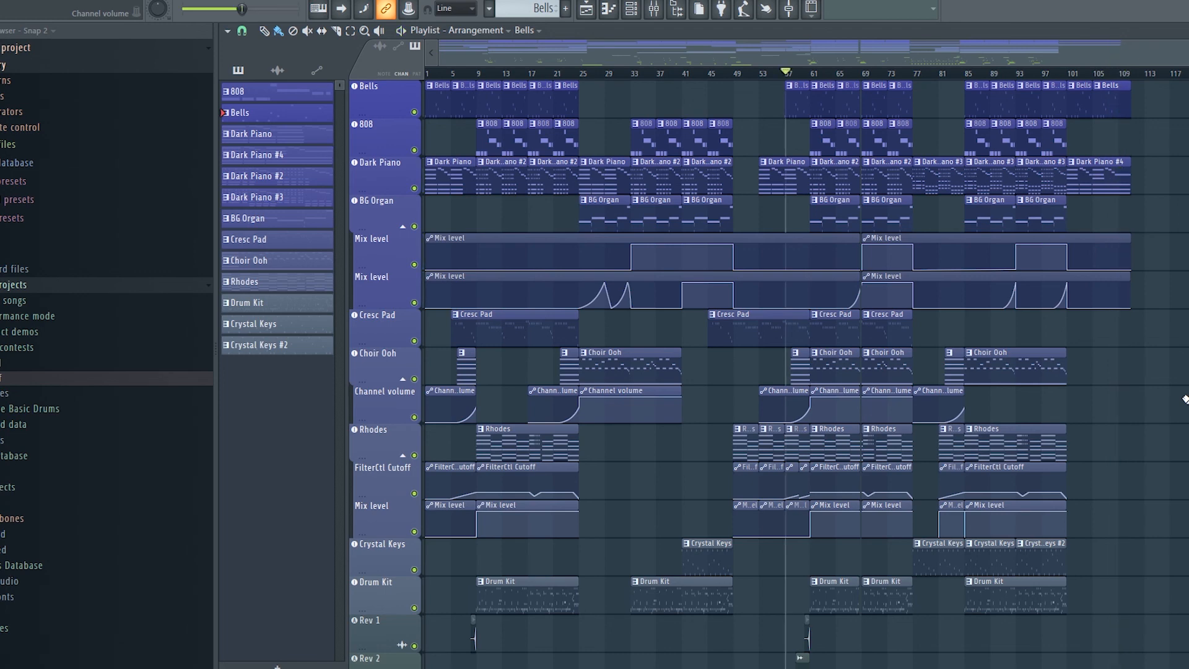